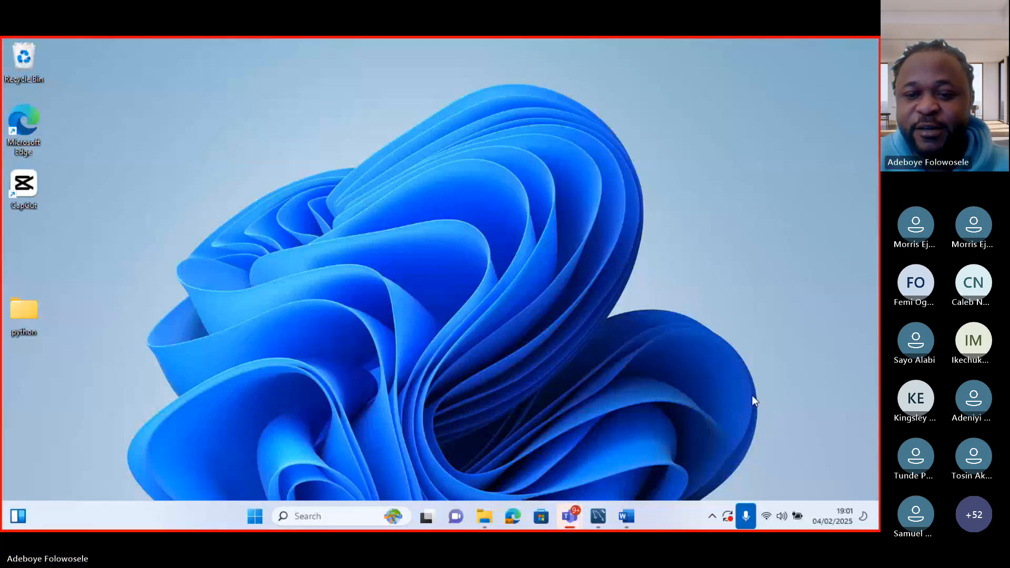
Step: Bring up the Teams meeting window, read the attendees' messages in the meeting chat, and minimize the window
left_click(851, 199)
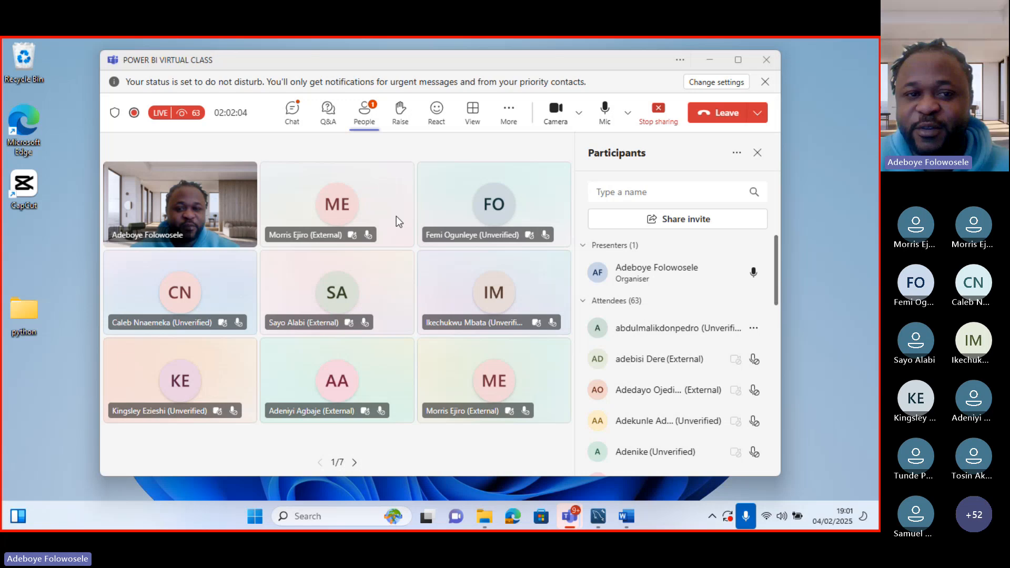
left_click(291, 112)
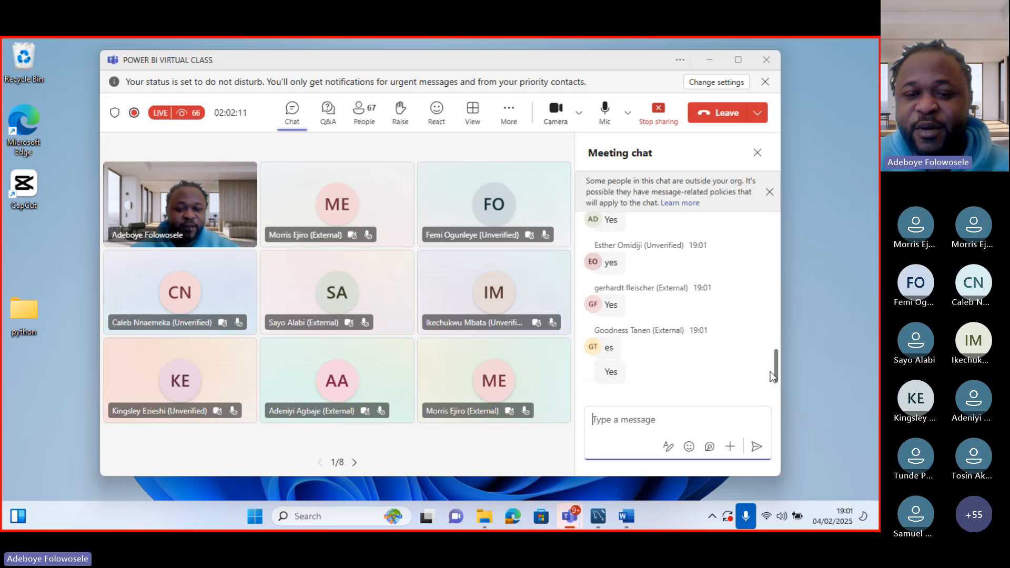
left_click(711, 60)
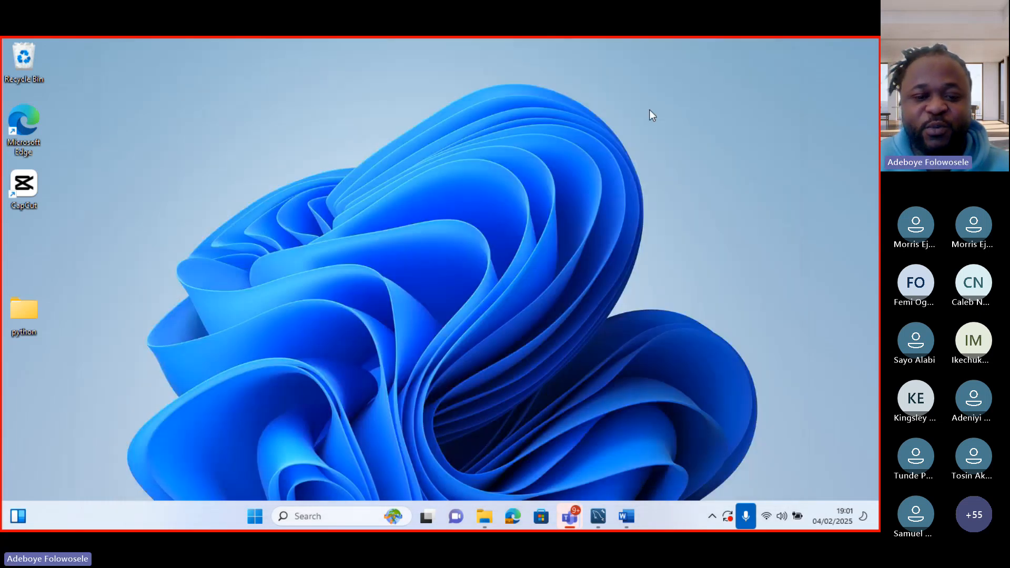
Step: Launch Power BI Desktop and start a blank report
left_click(319, 519)
type("power bi")
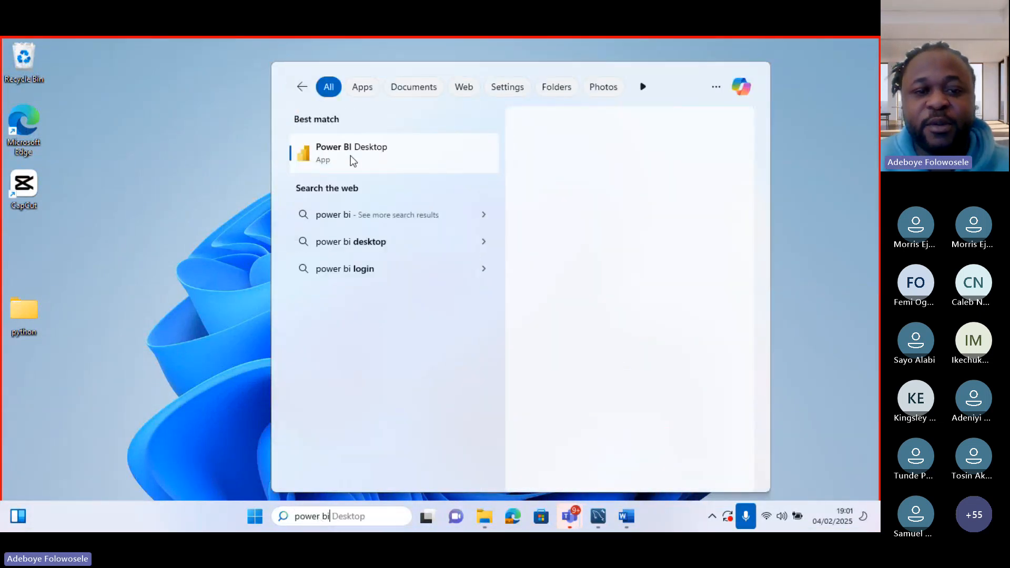
left_click(351, 156)
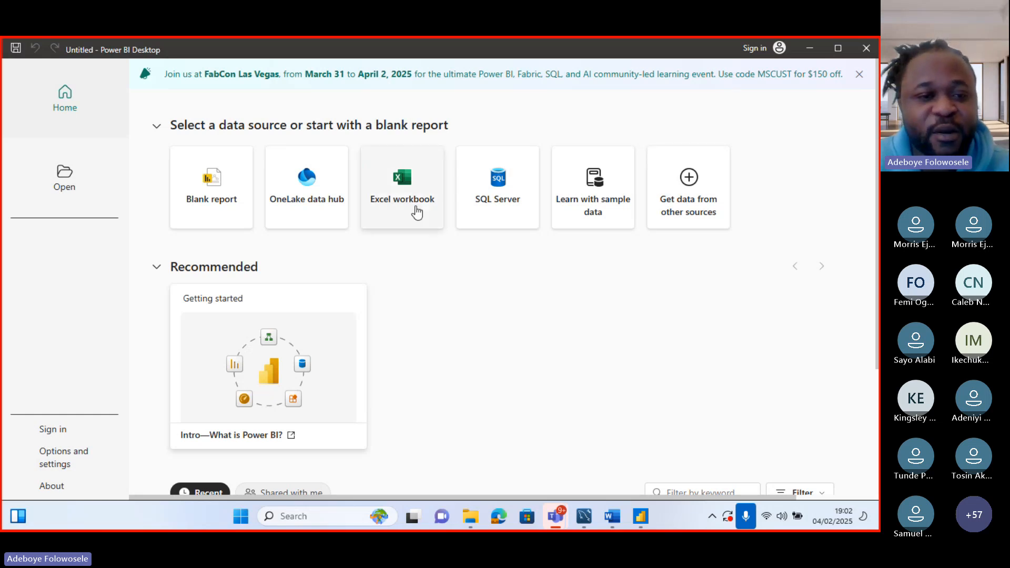
left_click(211, 195)
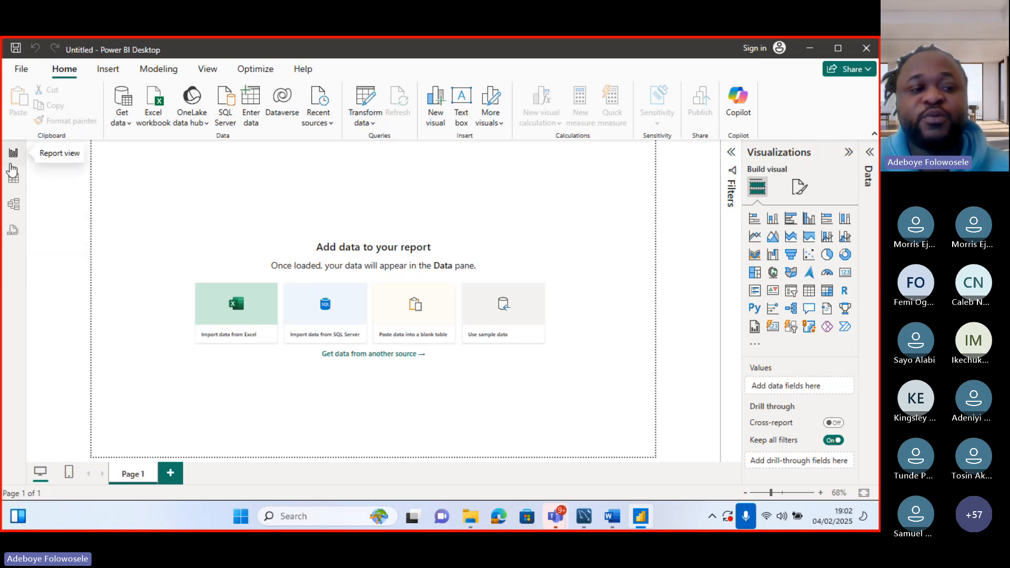
Step: Look at the empty Table view and Model view, and return to Report view
left_click(14, 182)
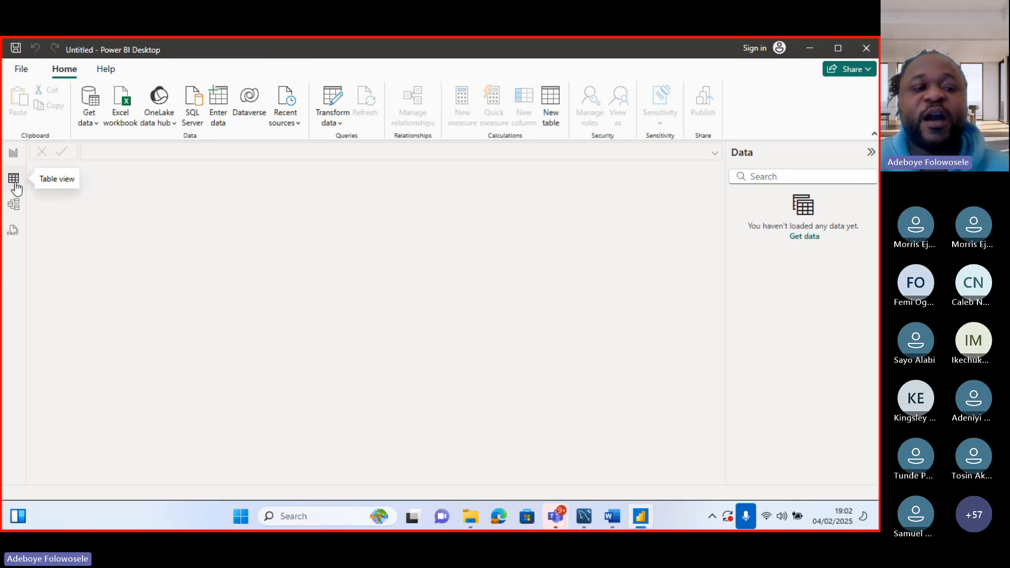
left_click(13, 217)
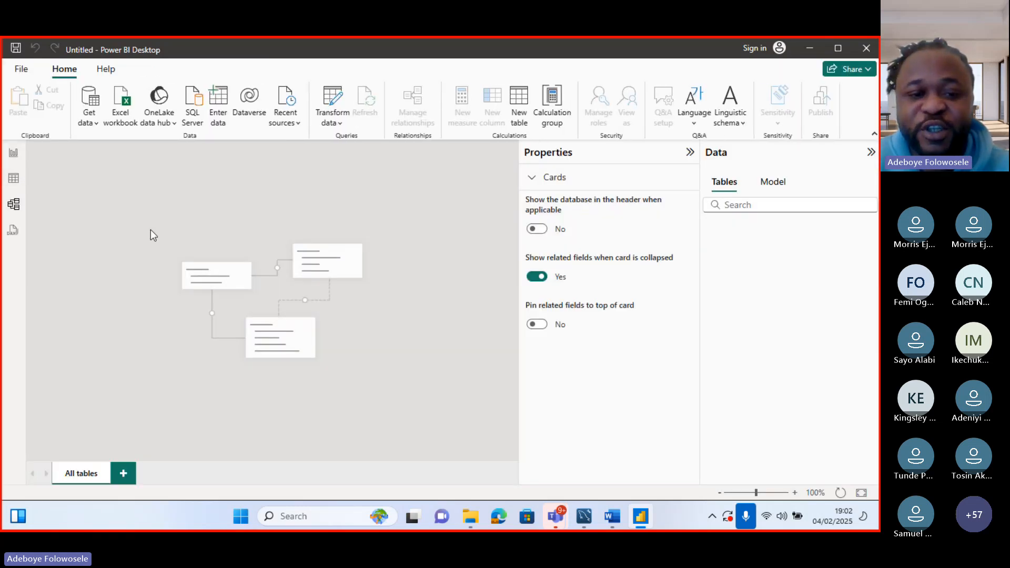
left_click(12, 153)
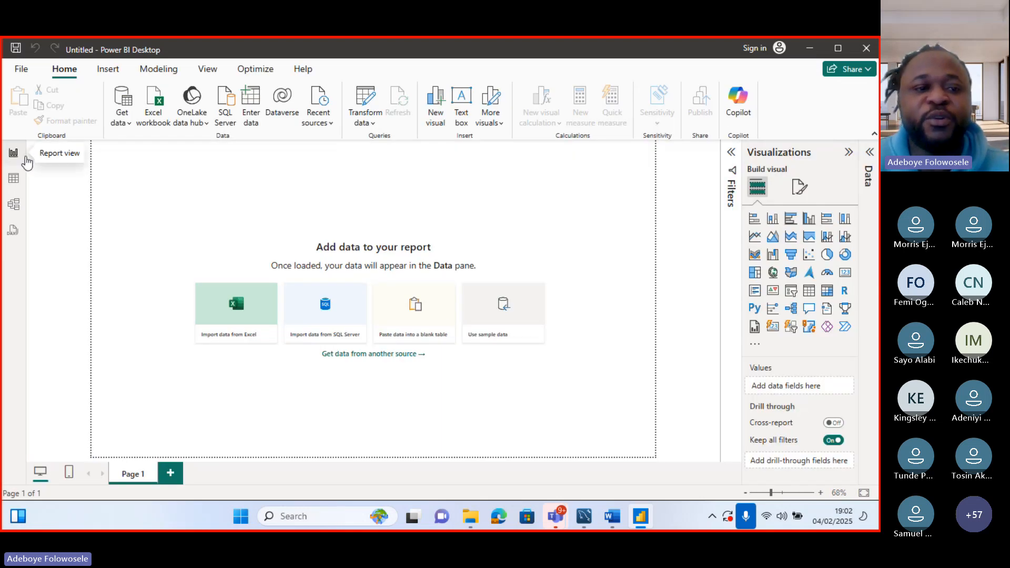
Step: Load the customers CSV file from the POWER BI documents folder into the report
left_click(131, 124)
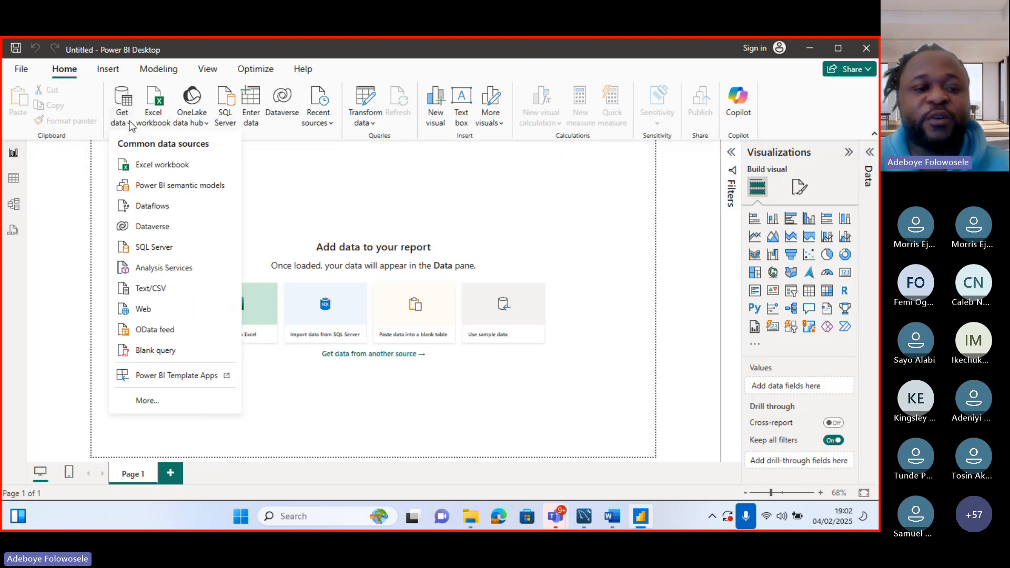
left_click(164, 291)
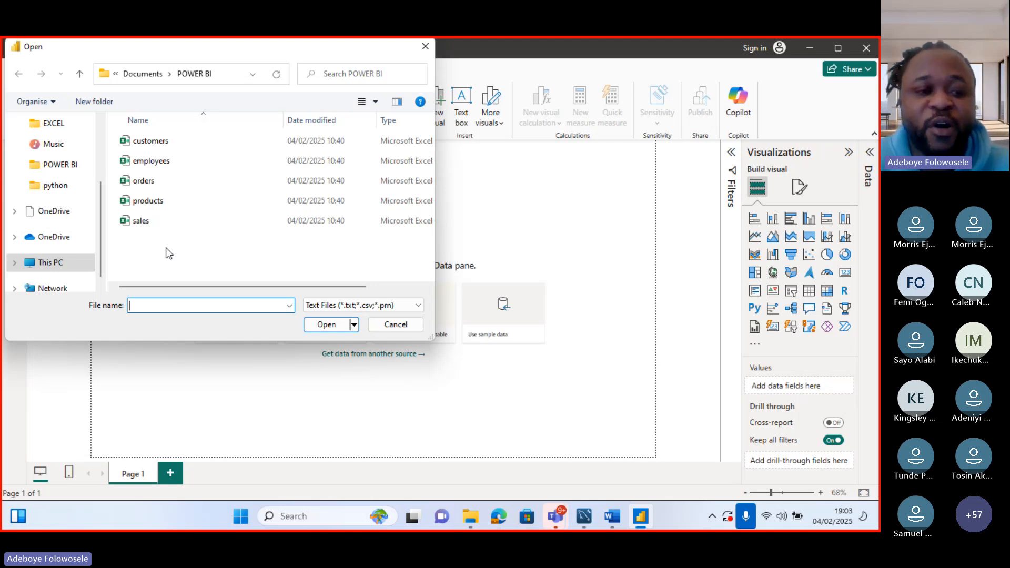
left_click(152, 142)
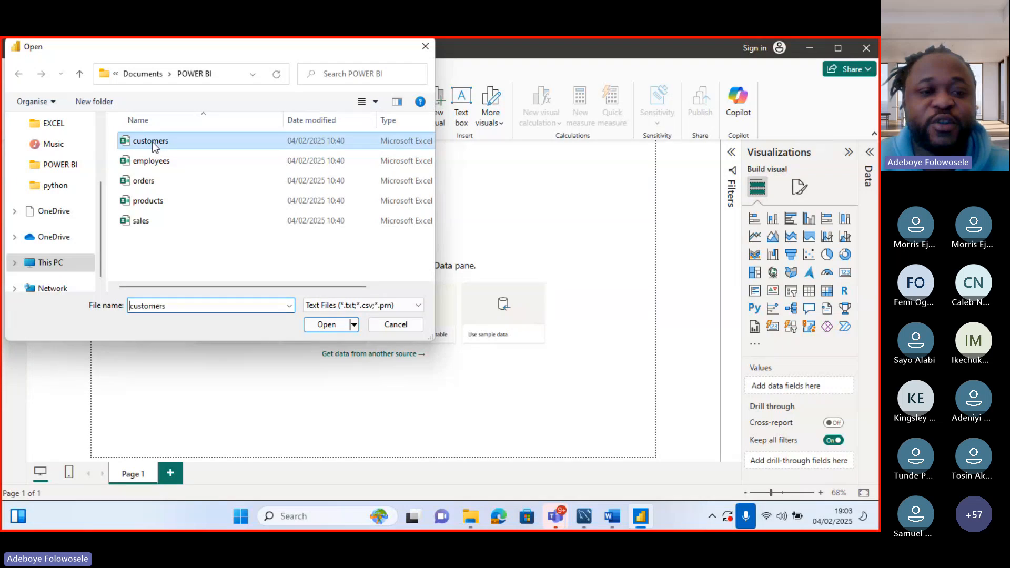
left_click(326, 325)
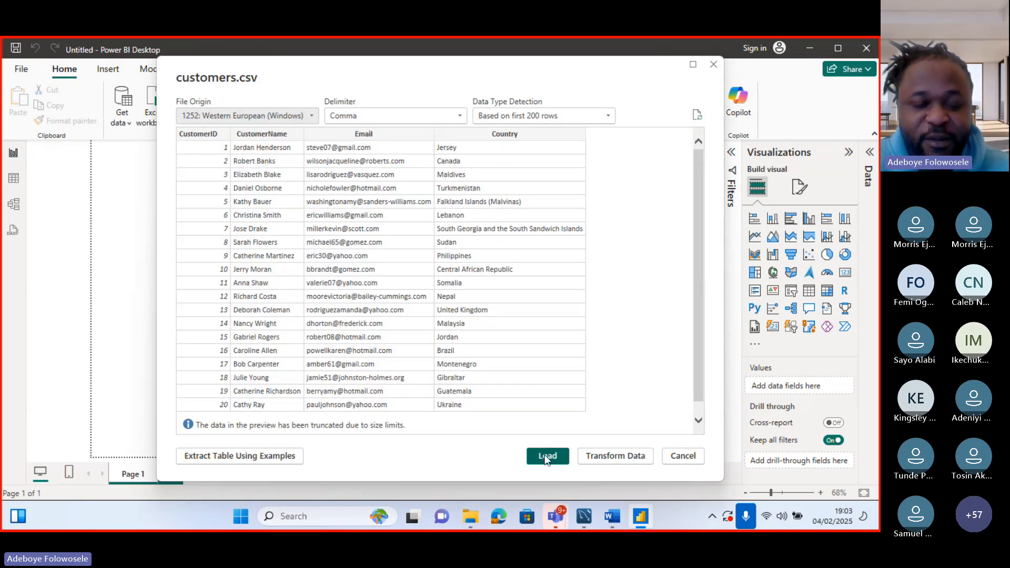
left_click(546, 457)
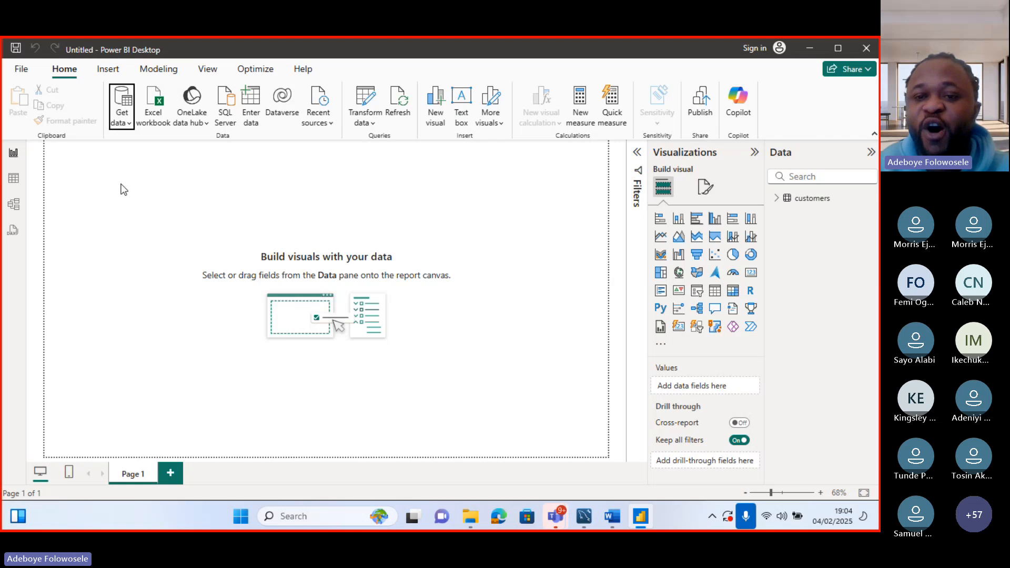
Step: Import the employees CSV file from the POWER BI folder and load it as a table
left_click(130, 123)
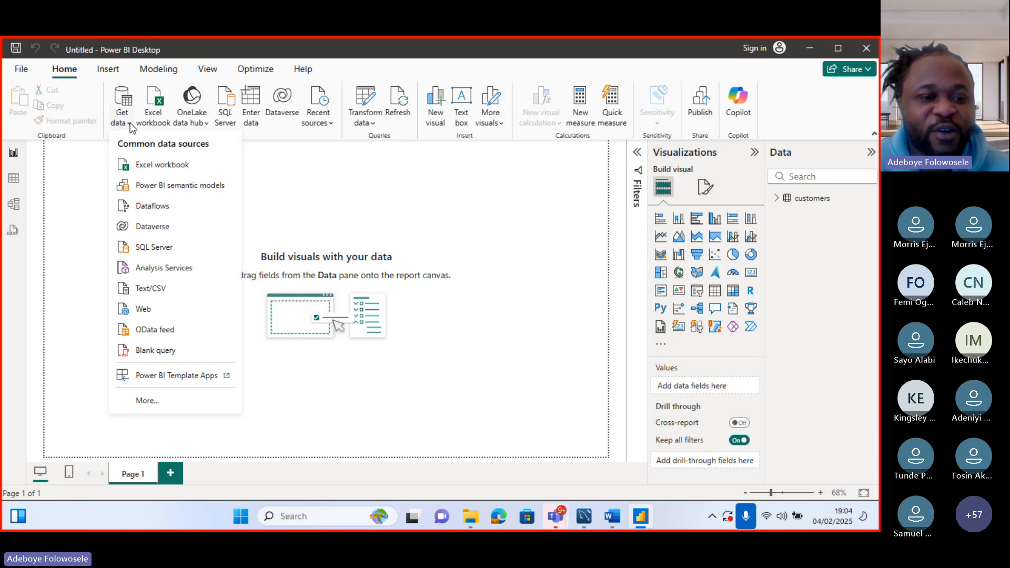
left_click(146, 291)
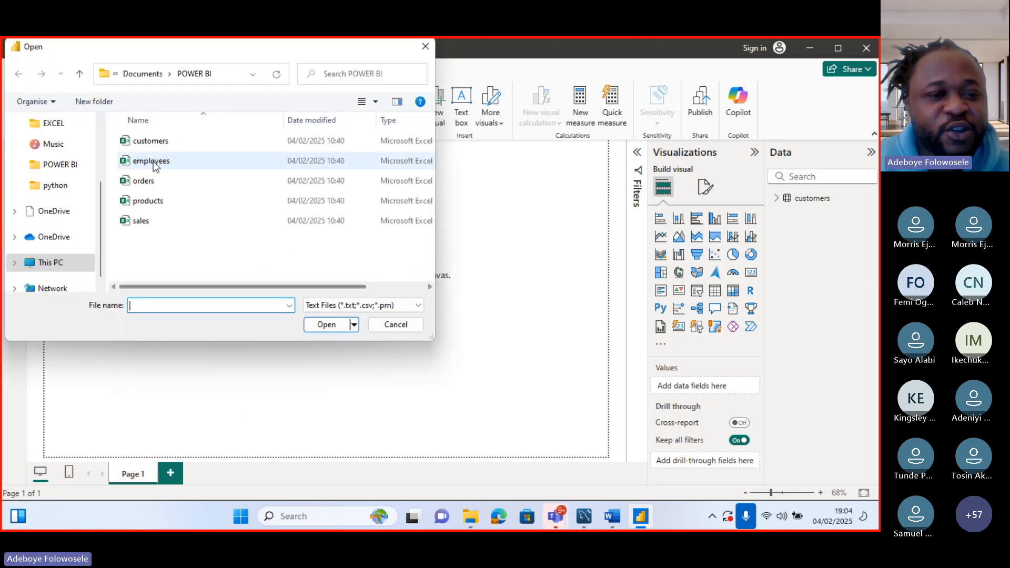
left_click(158, 162)
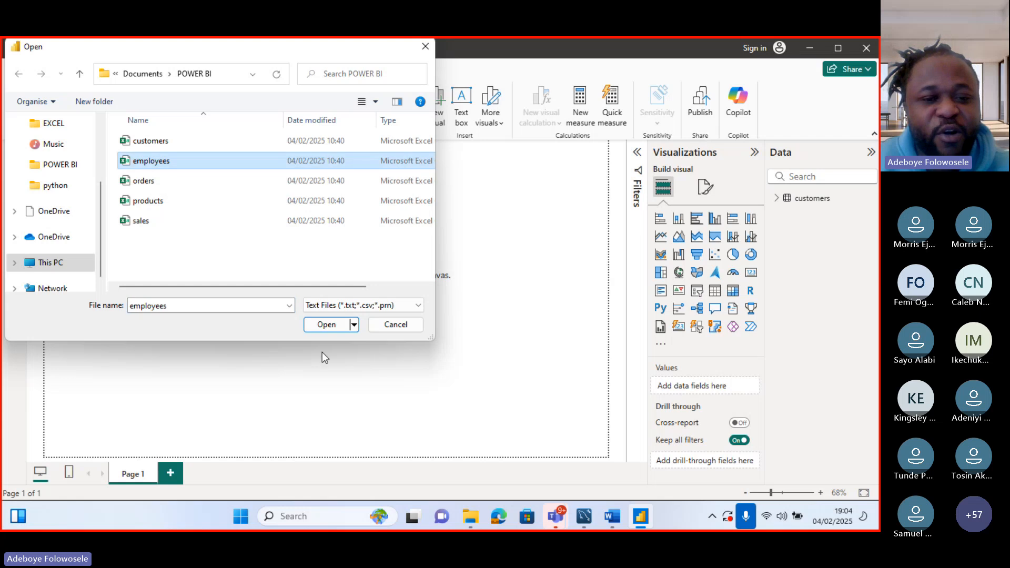
left_click(327, 325)
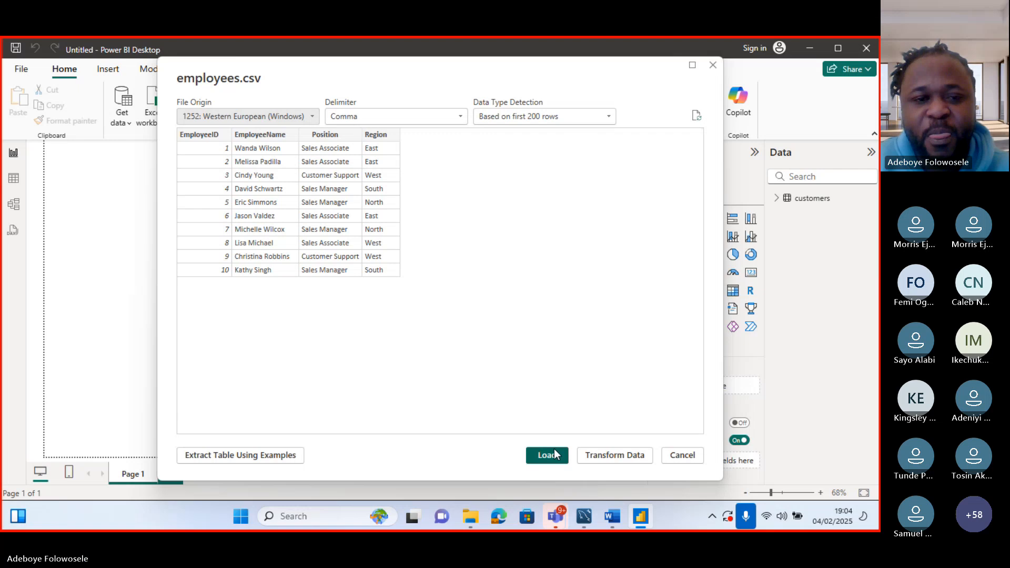
left_click(547, 455)
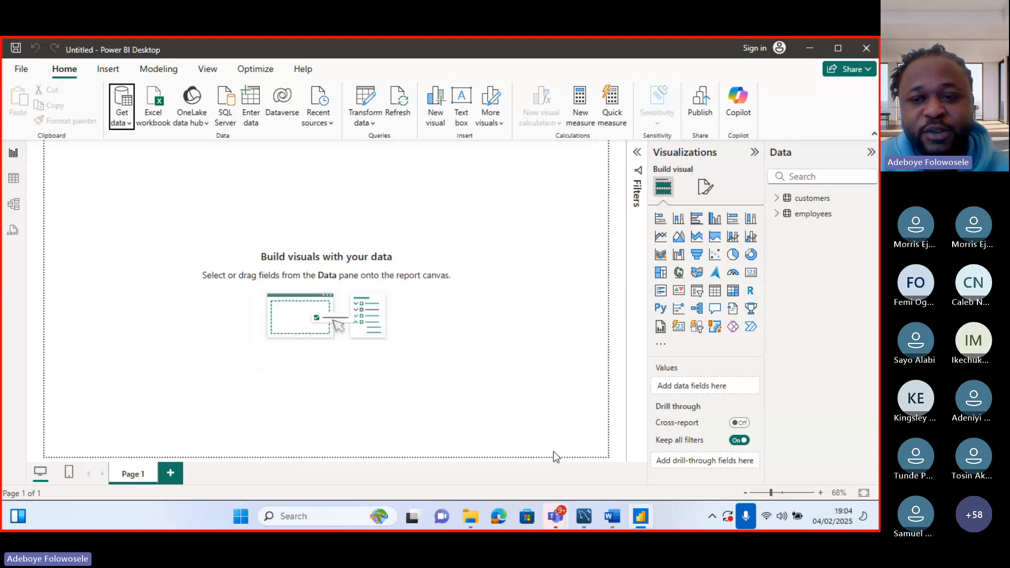
Step: Import the orders CSV file from the POWER BI folder and load it as a table
left_click(129, 125)
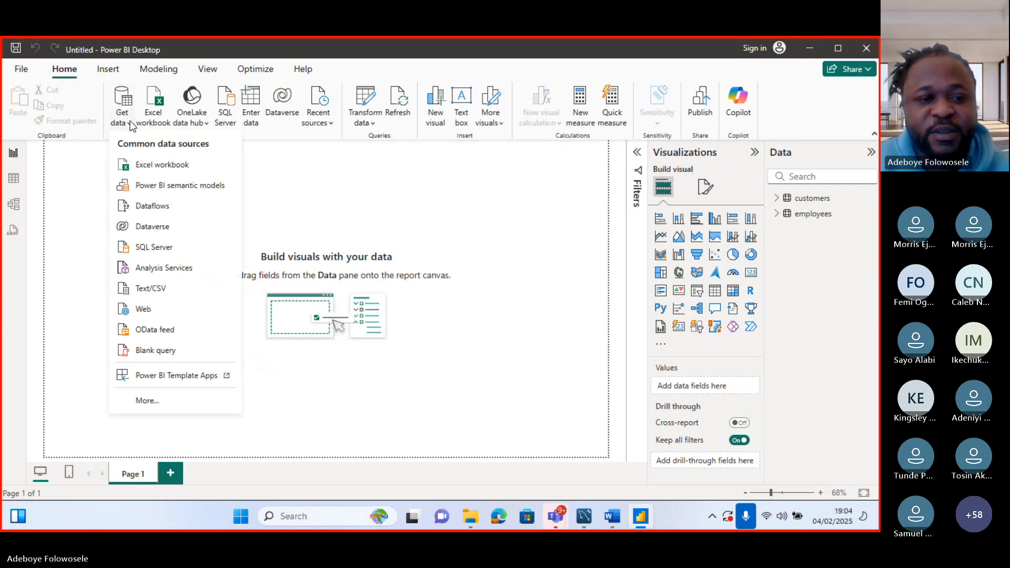
left_click(152, 289)
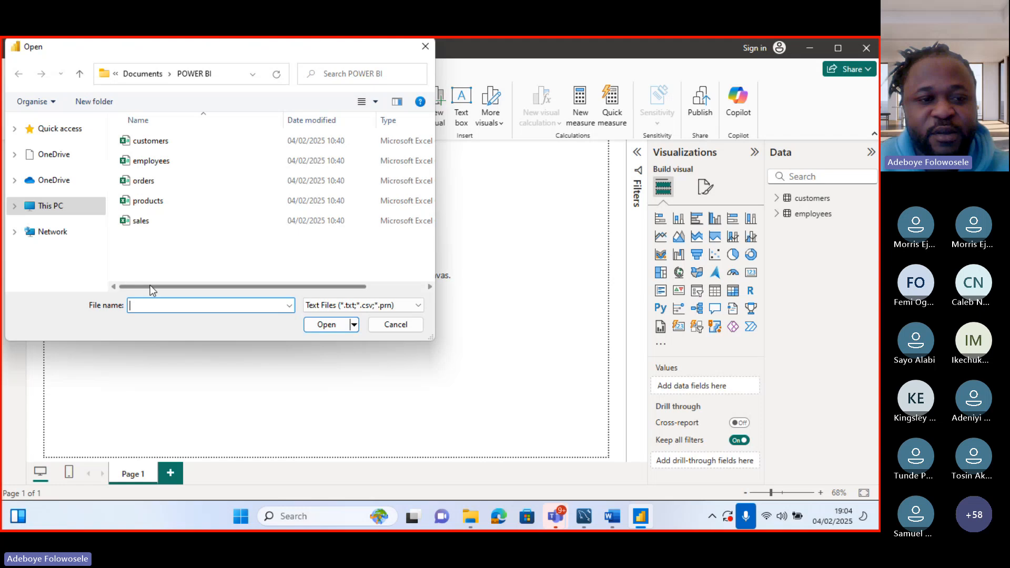
left_click(152, 183)
left_click(324, 324)
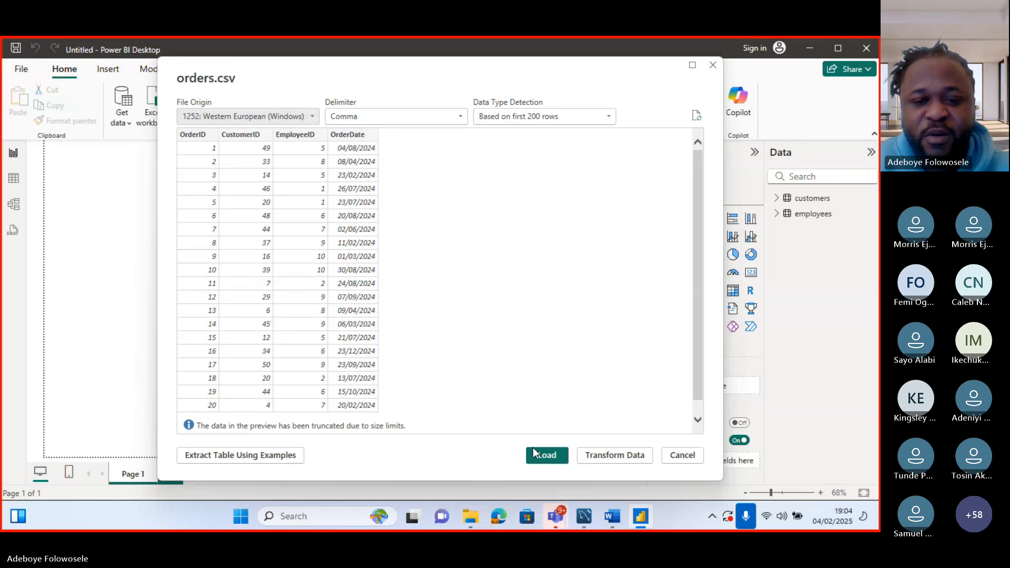
left_click(546, 455)
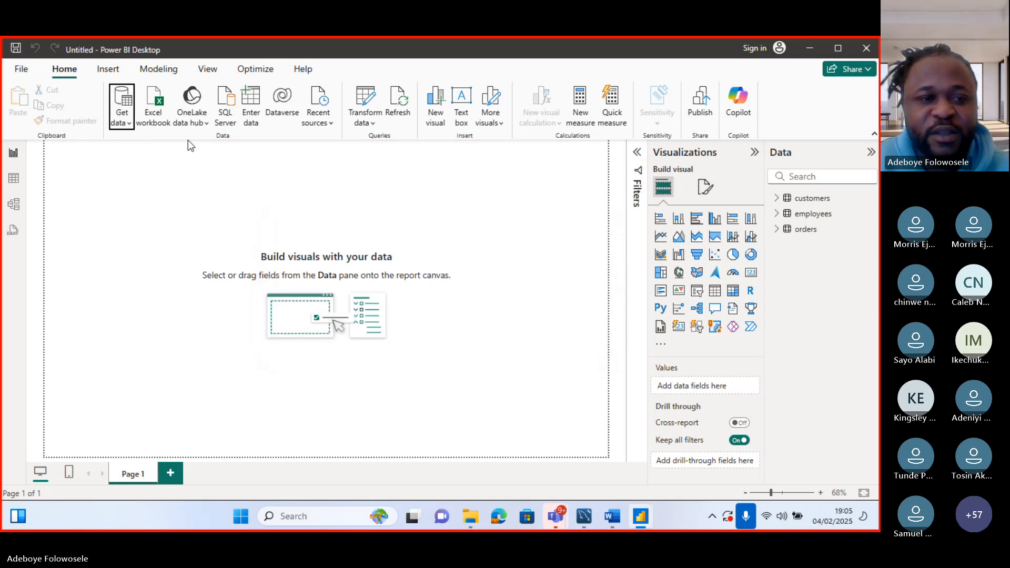
Step: Import the products CSV file from the POWER BI folder and load it as a table
left_click(124, 124)
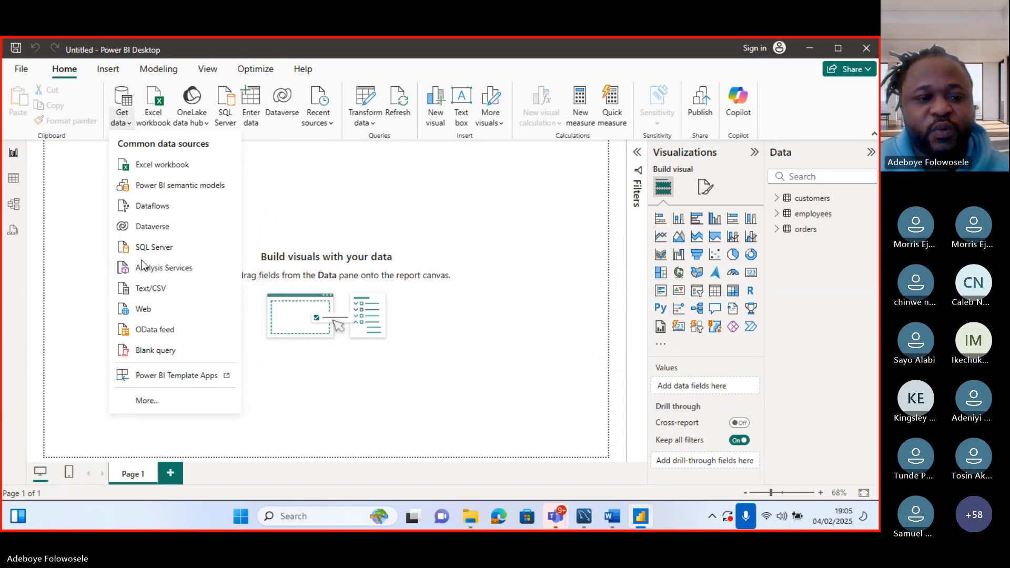
left_click(146, 293)
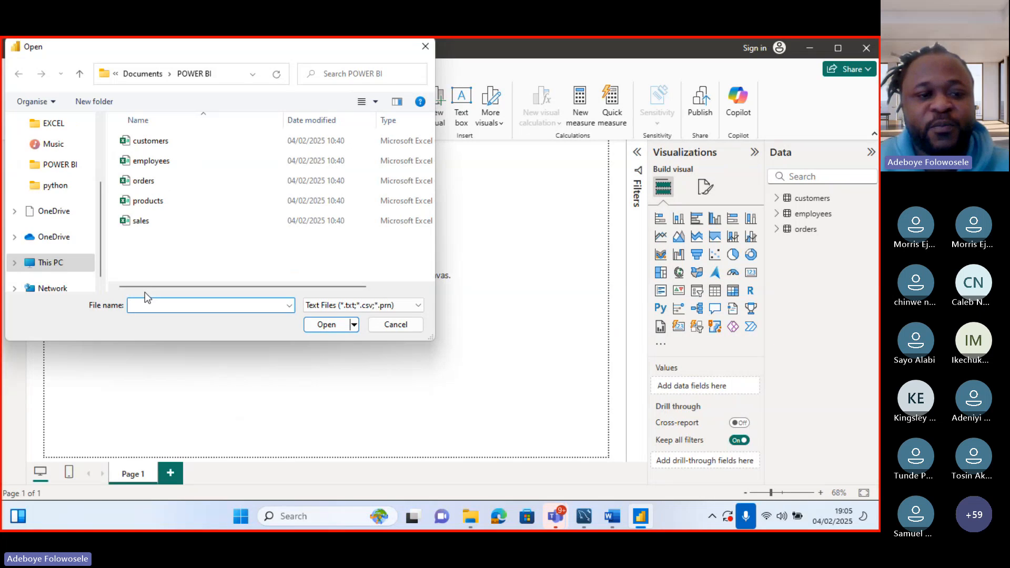
left_click(160, 202)
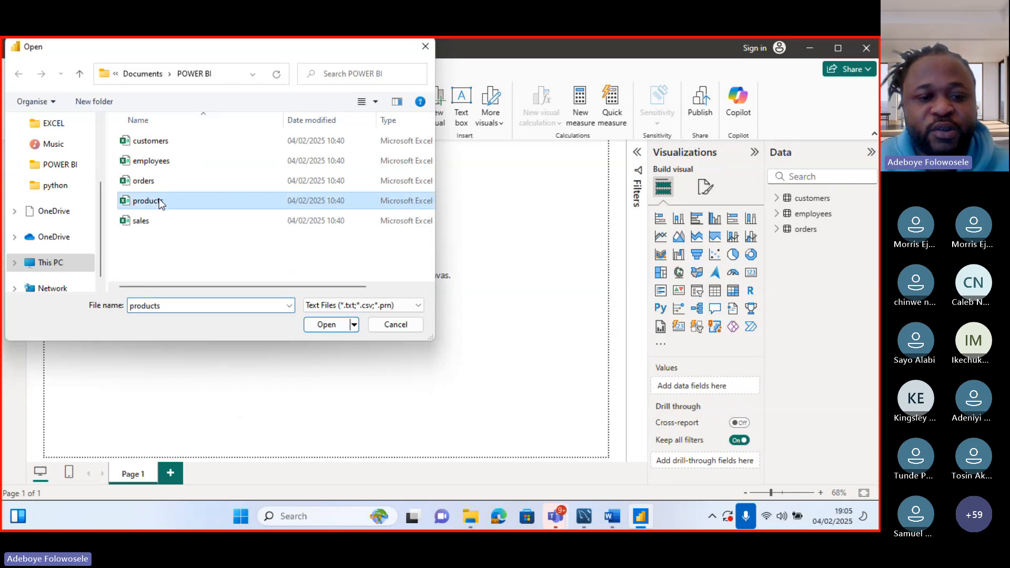
left_click(317, 324)
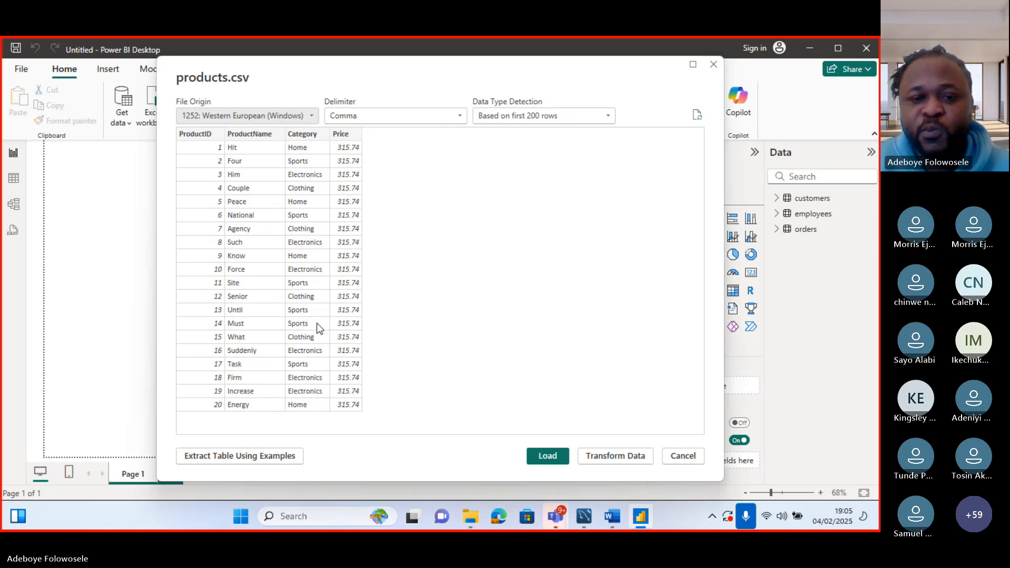
left_click(540, 455)
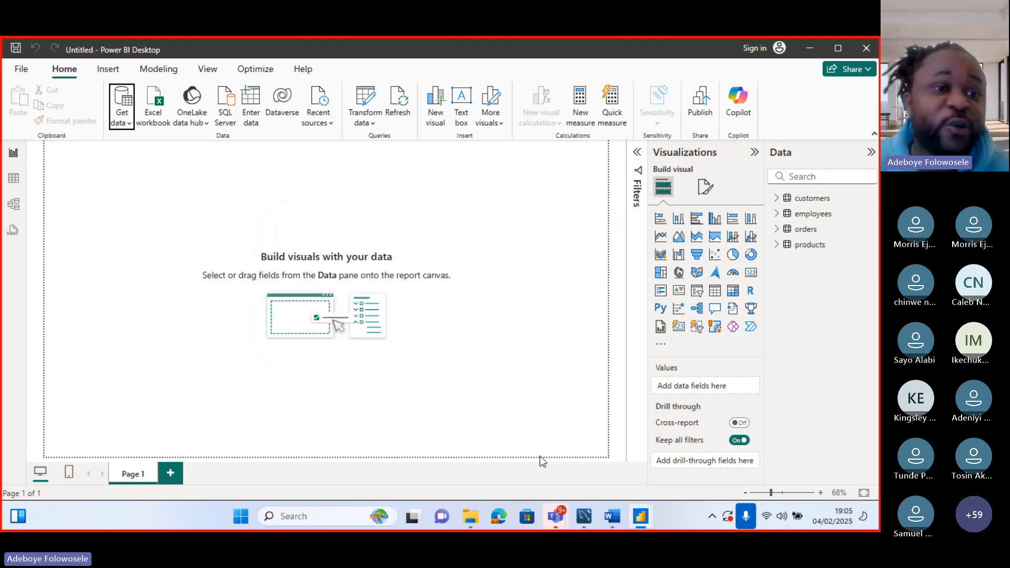
Step: Import the sales CSV file from the POWER BI folder and load it as a table
left_click(124, 124)
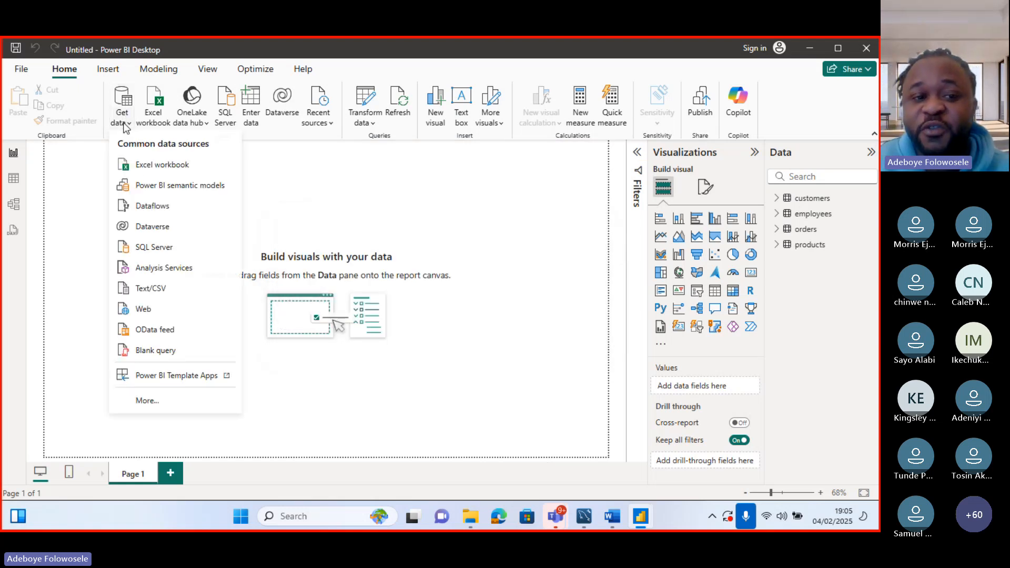
left_click(162, 288)
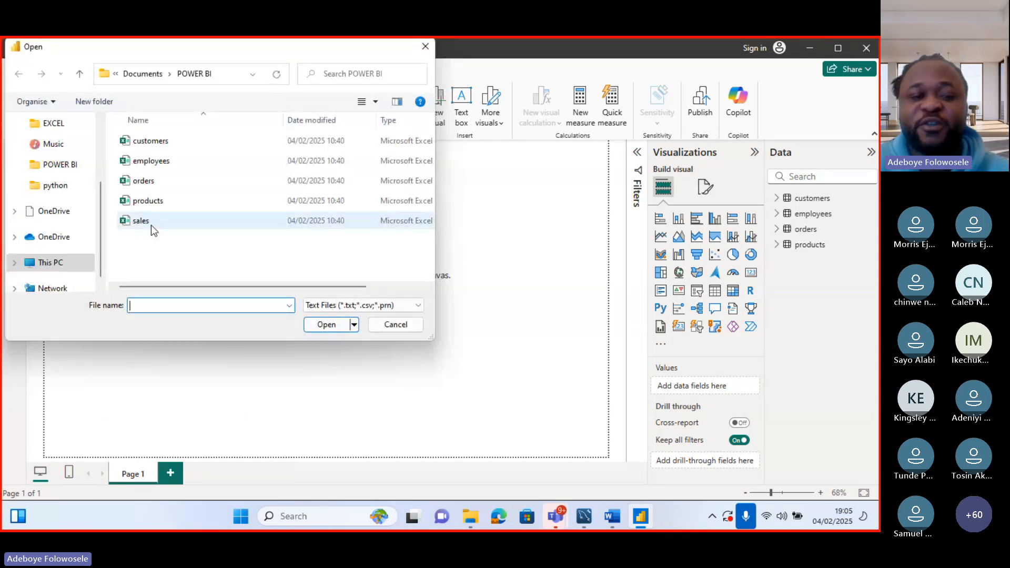
left_click(150, 225)
left_click(318, 326)
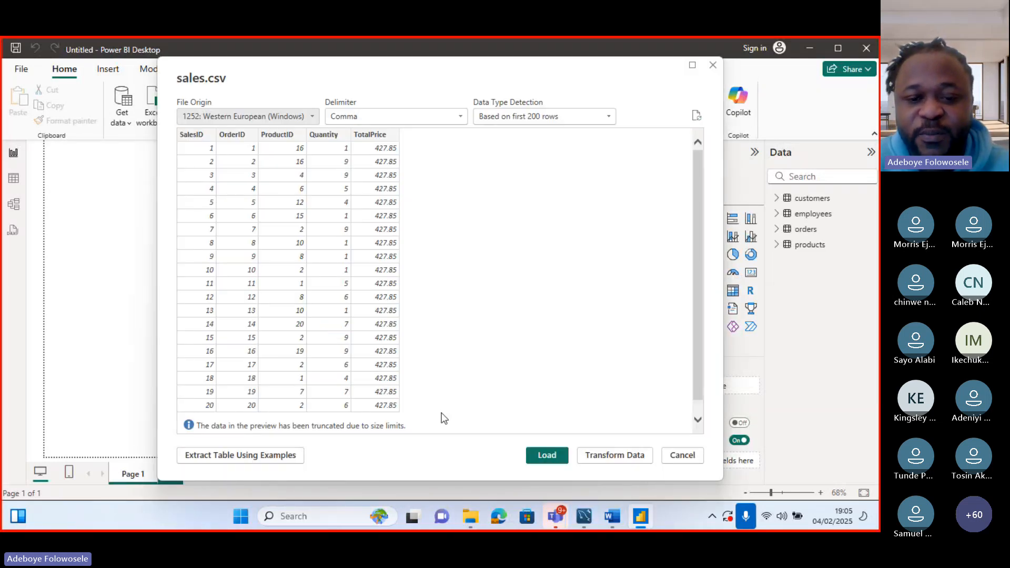
left_click(546, 458)
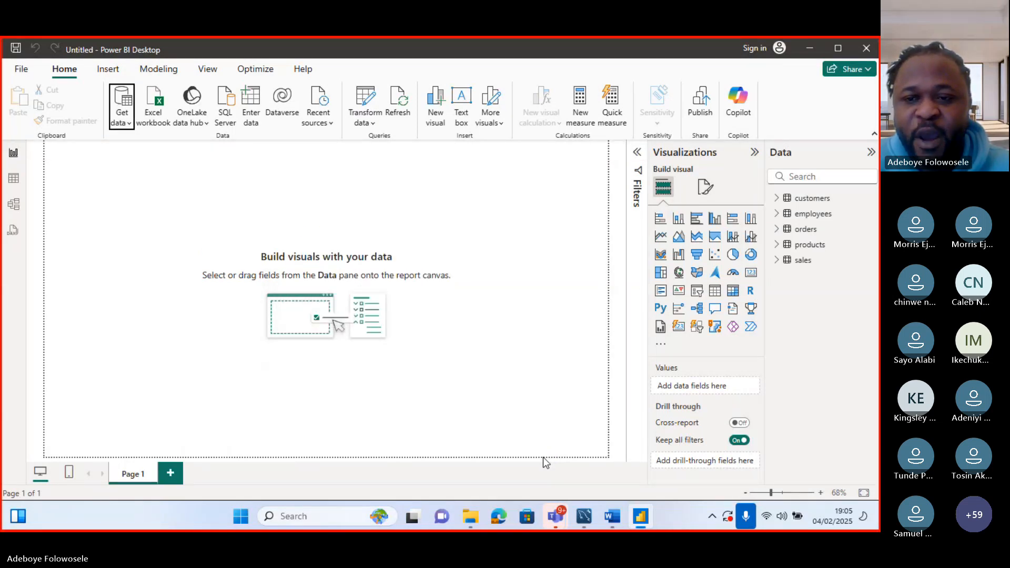
Step: Expand the customers, employees, orders, products and sales tables and review the fields in each
left_click(778, 200)
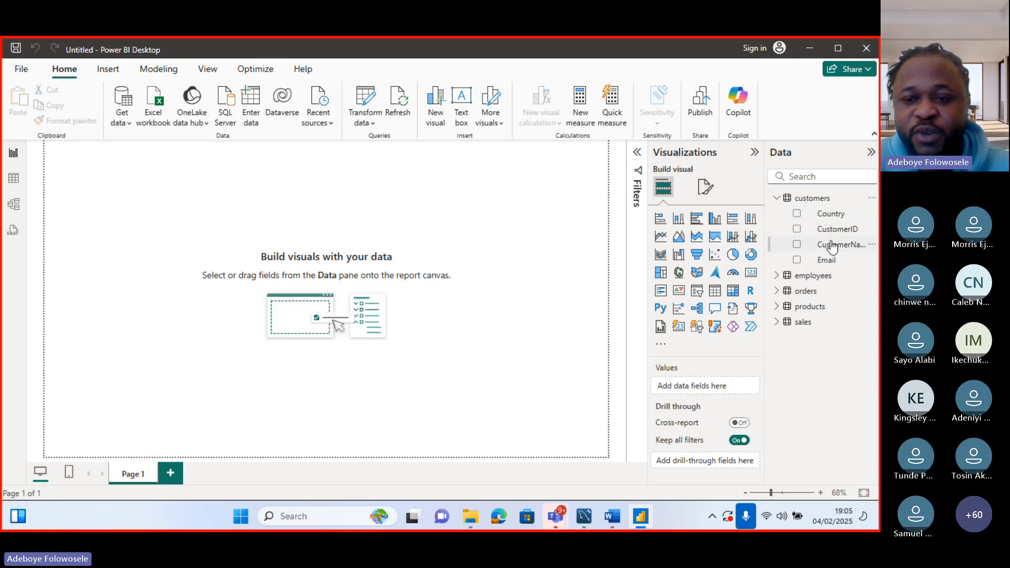
left_click(777, 276)
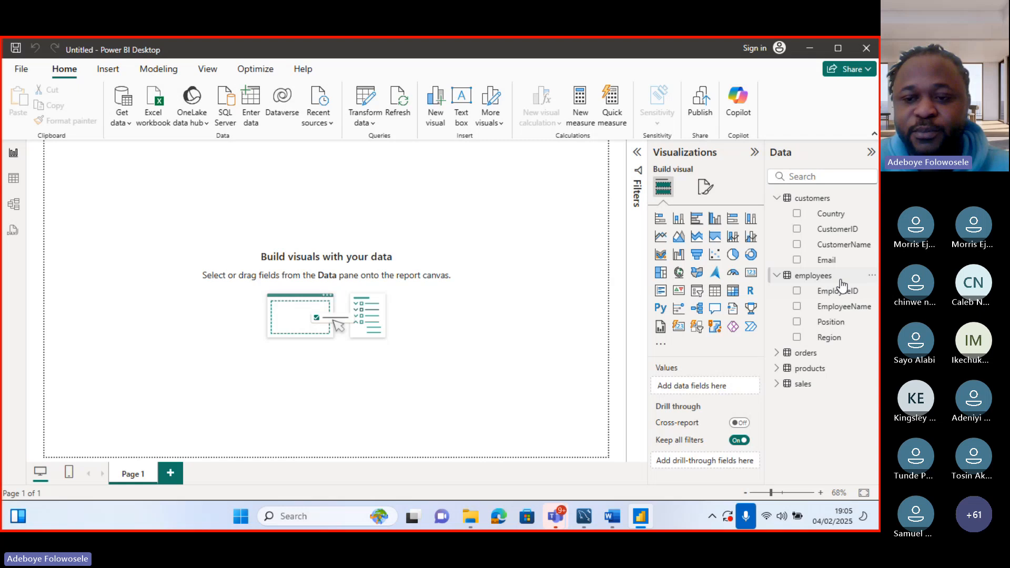
left_click(777, 355)
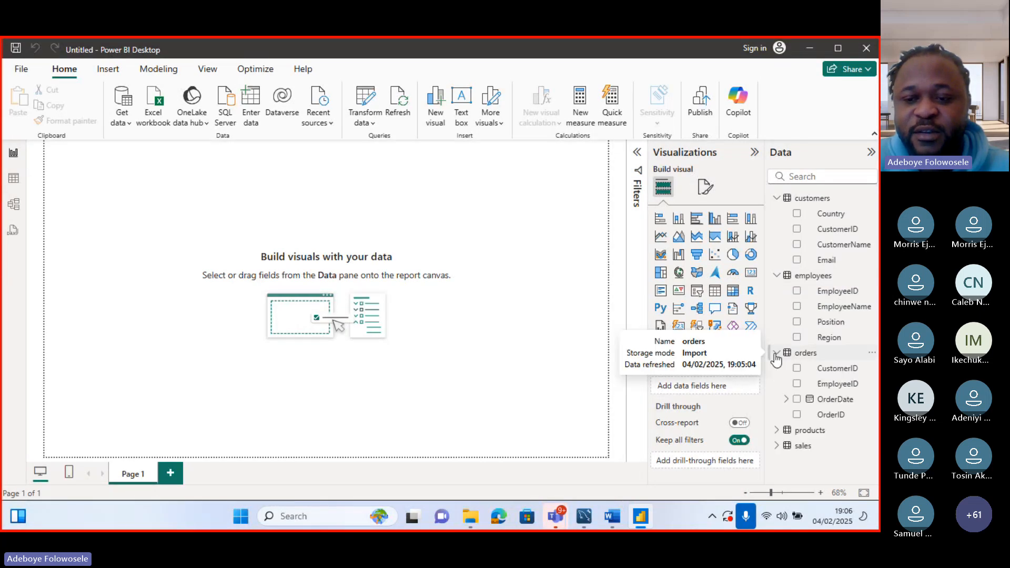
left_click(776, 430)
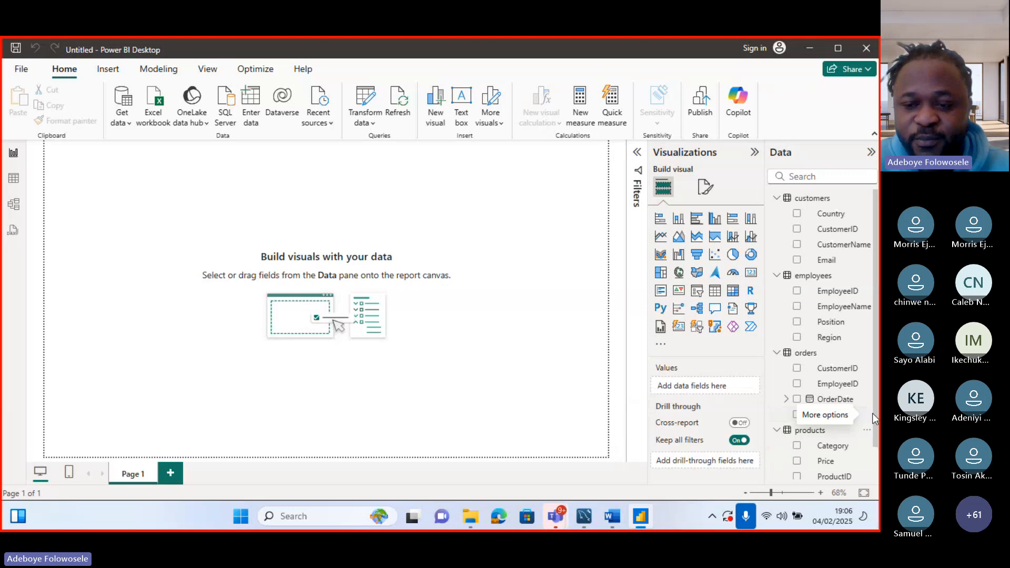
scroll(875, 420, "down", 1)
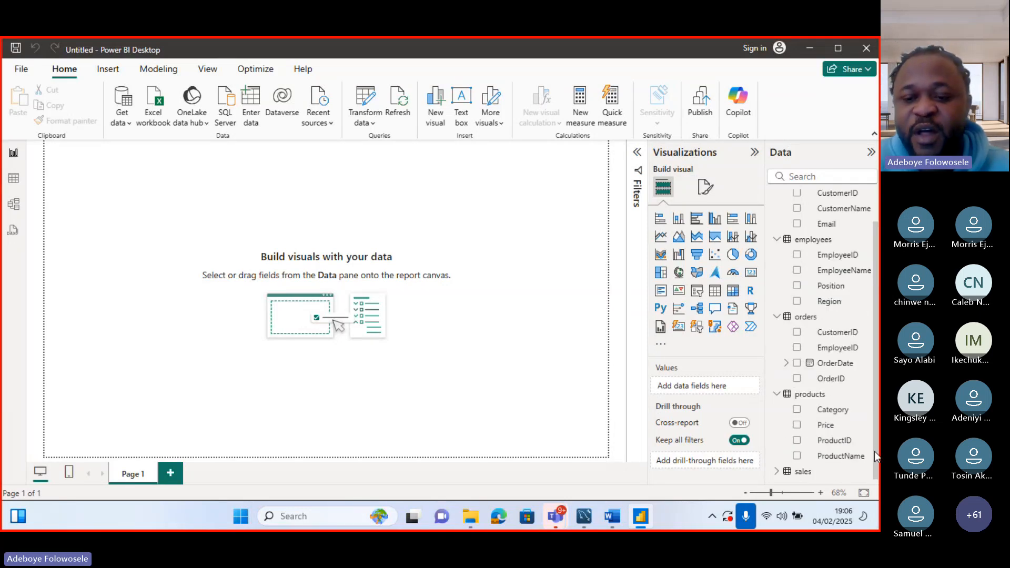
left_click(777, 471)
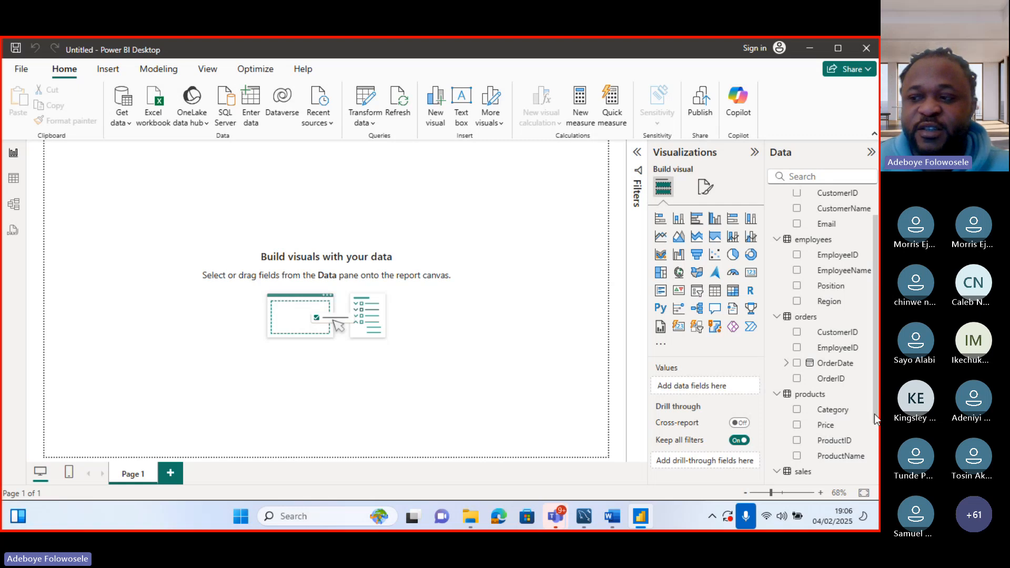
left_click_drag(875, 420, 878, 462)
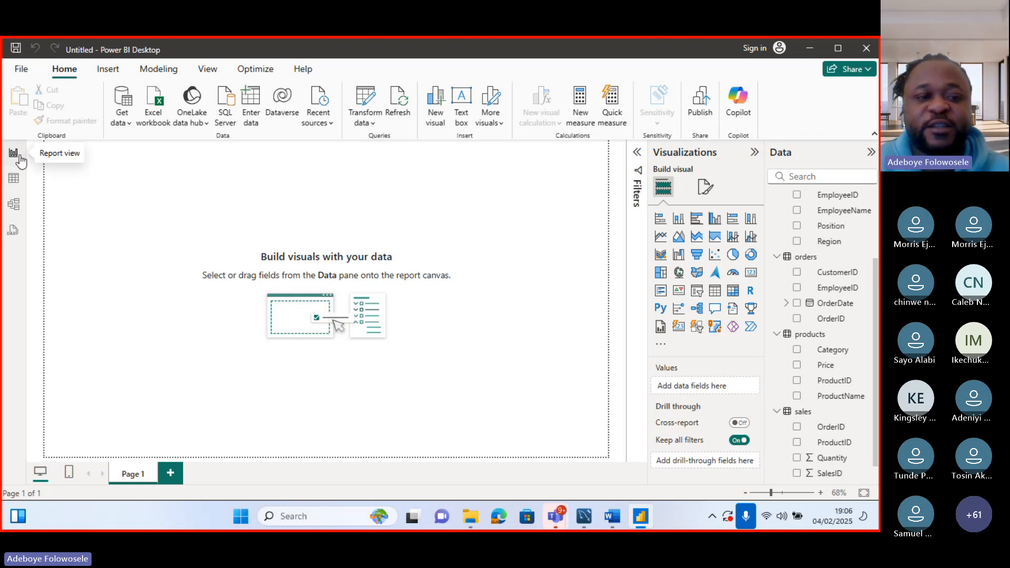
Step: Switch to the Model view and collapse the Properties and Data panes to enlarge the diagram area
left_click(16, 213)
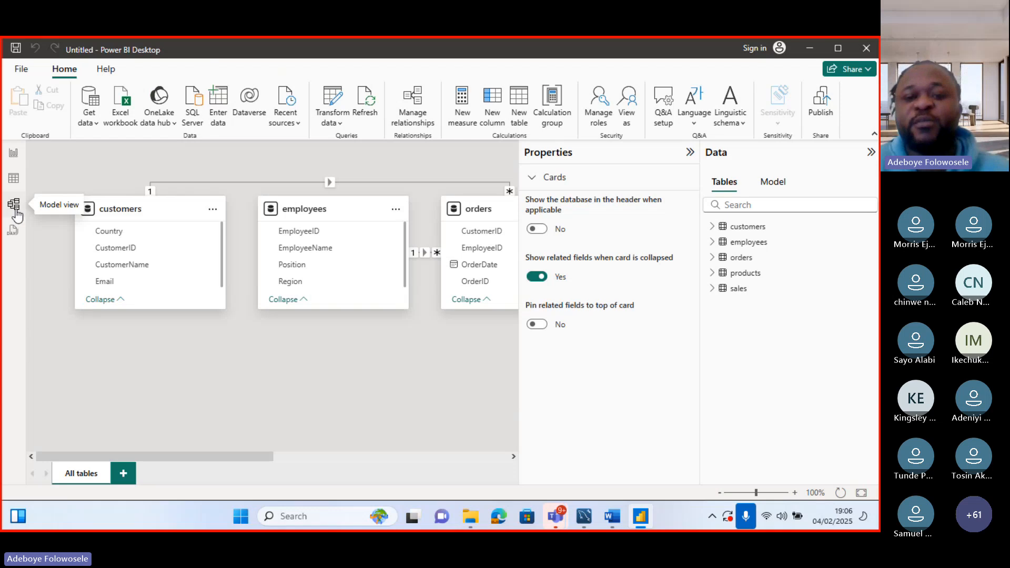
left_click(690, 154)
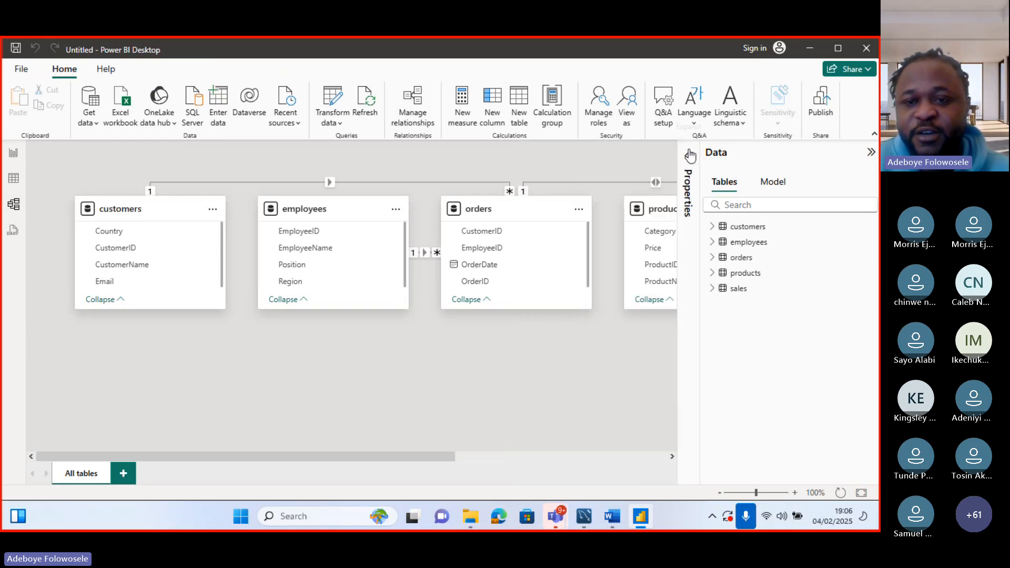
left_click(869, 153)
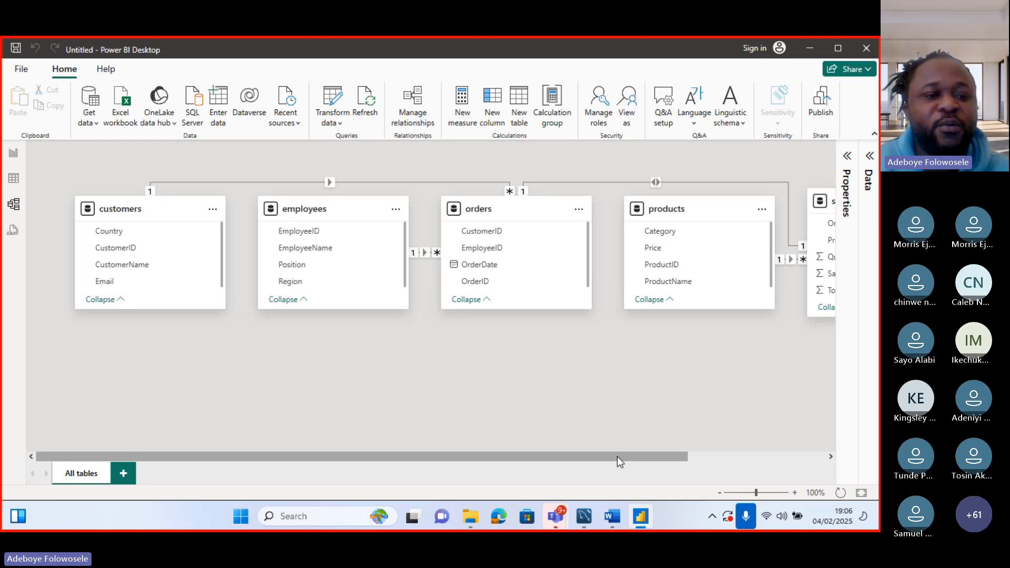
Step: Examine the relationships and key fields linking the customers, employees, orders, products and sales tables in the model diagram
left_click_drag(617, 456, 491, 438)
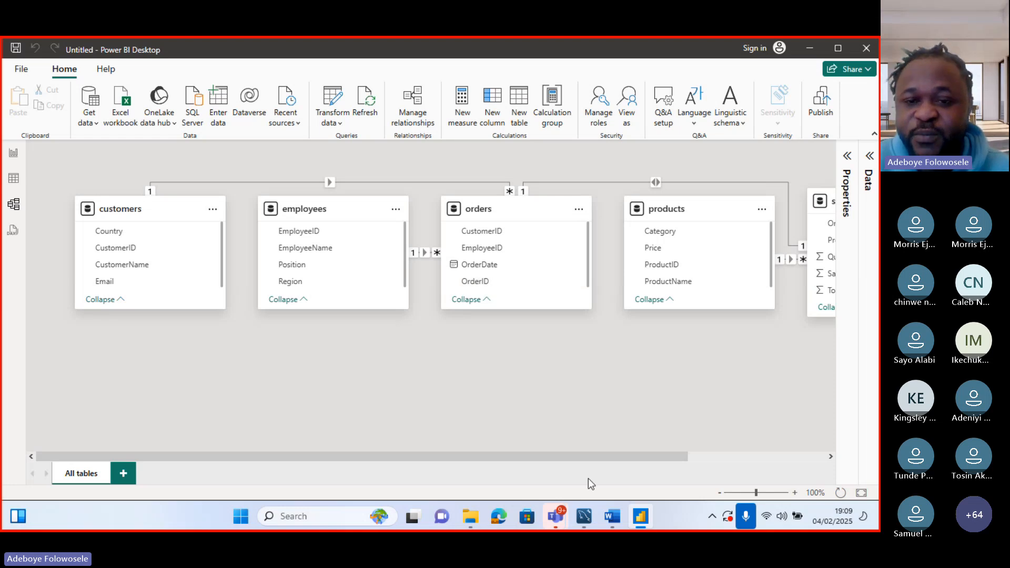
left_click_drag(628, 458, 688, 452)
mouse_move(605, 204)
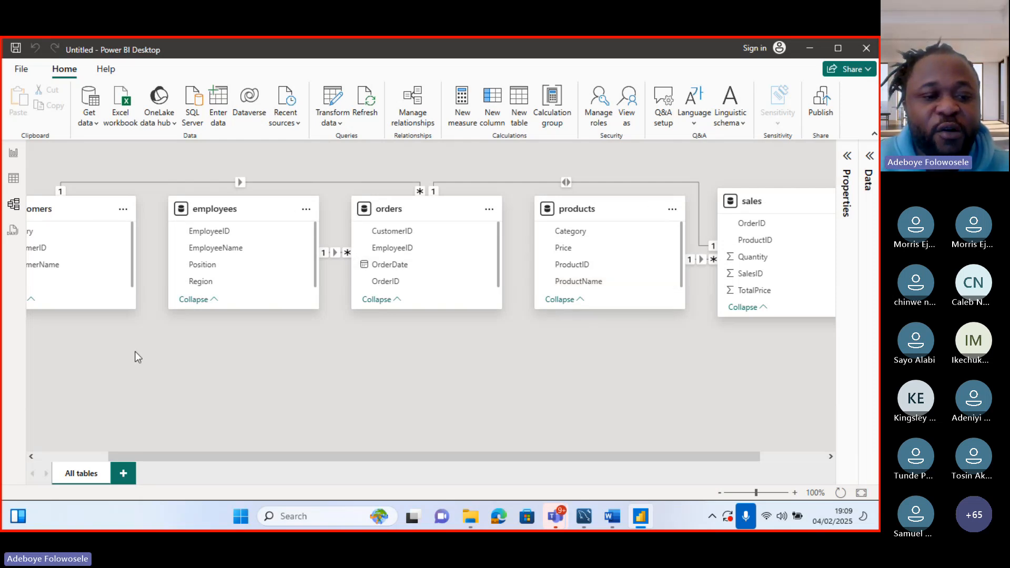
left_click_drag(158, 456, 96, 456)
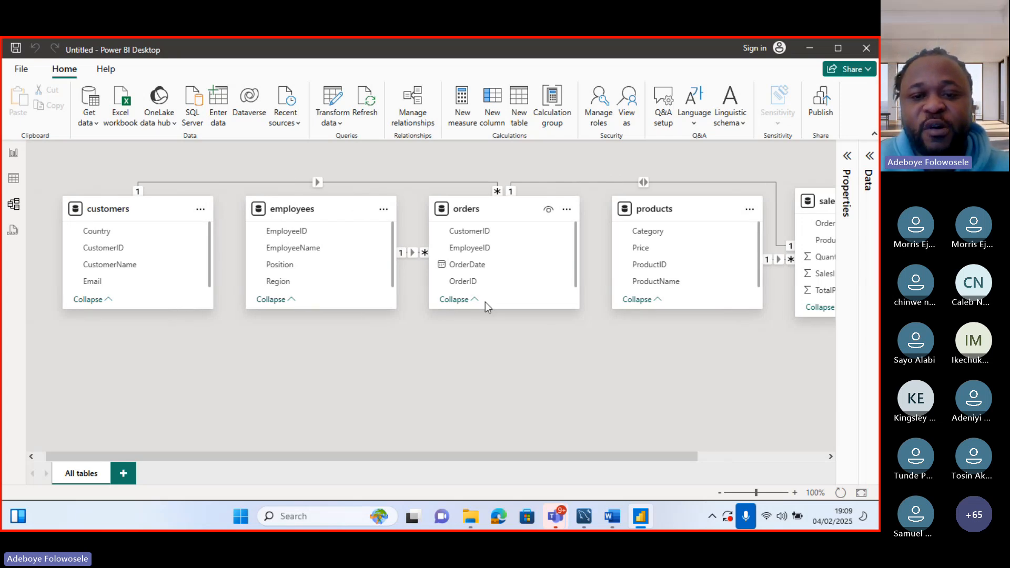
left_click_drag(607, 451, 694, 476)
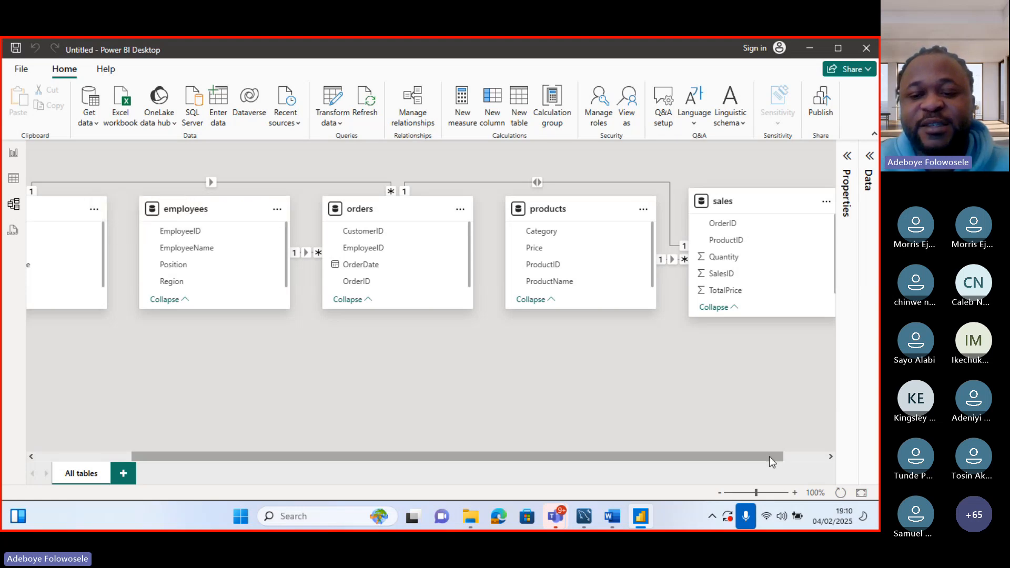
scroll(769, 456, "right", 1)
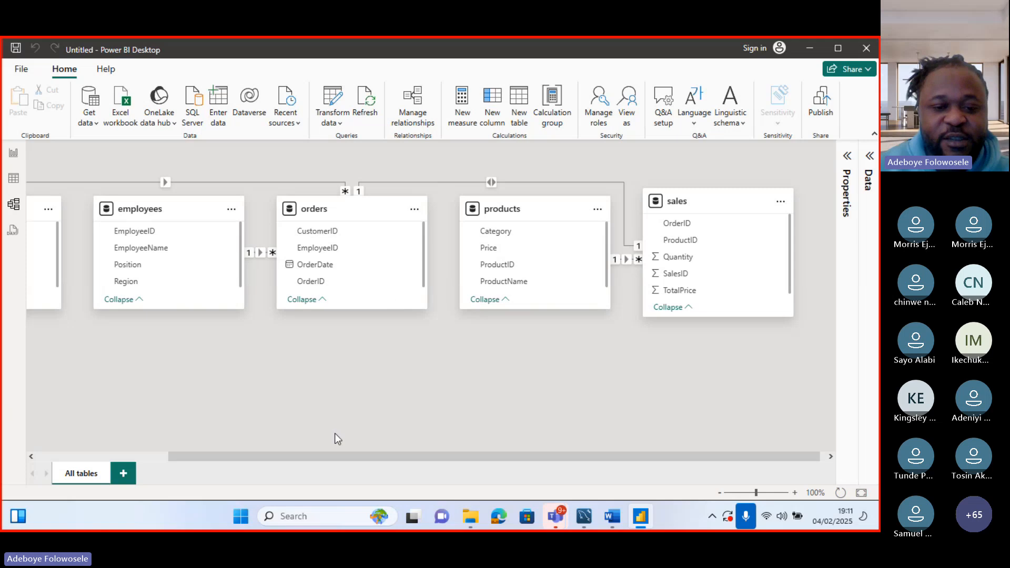
left_click_drag(330, 451, 234, 460)
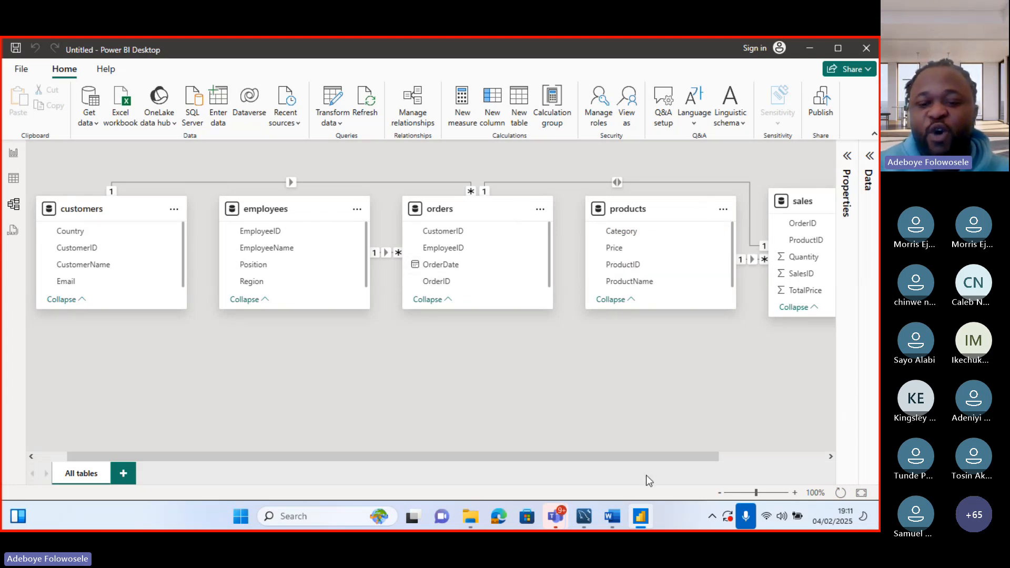
left_click_drag(702, 453, 785, 463)
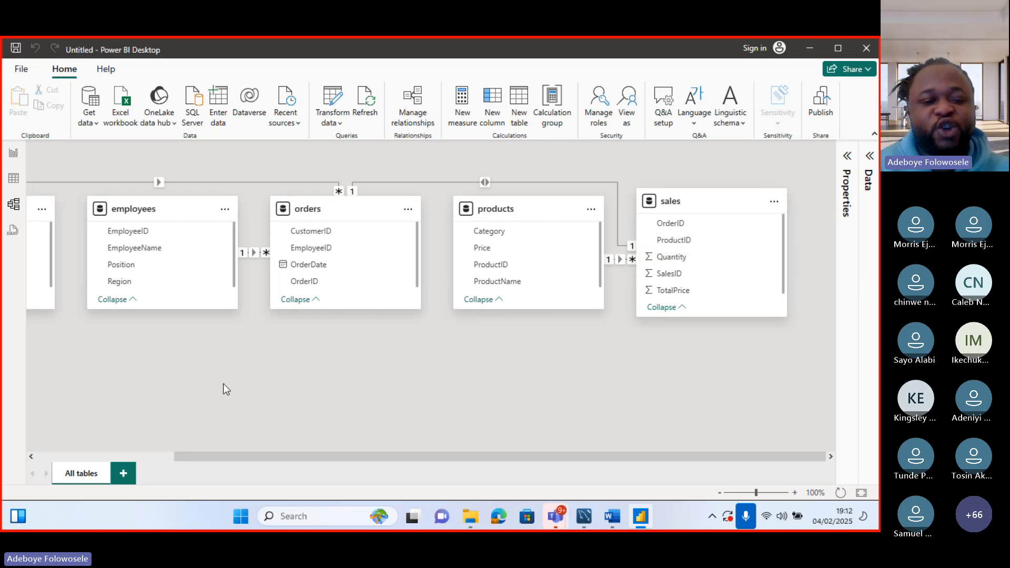
left_click(134, 455)
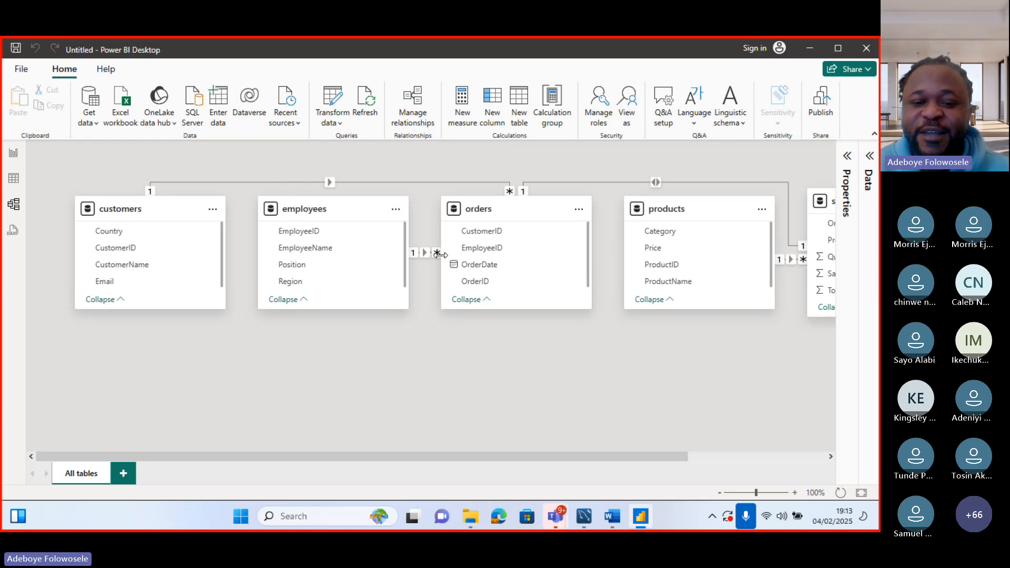
left_click_drag(631, 456, 718, 476)
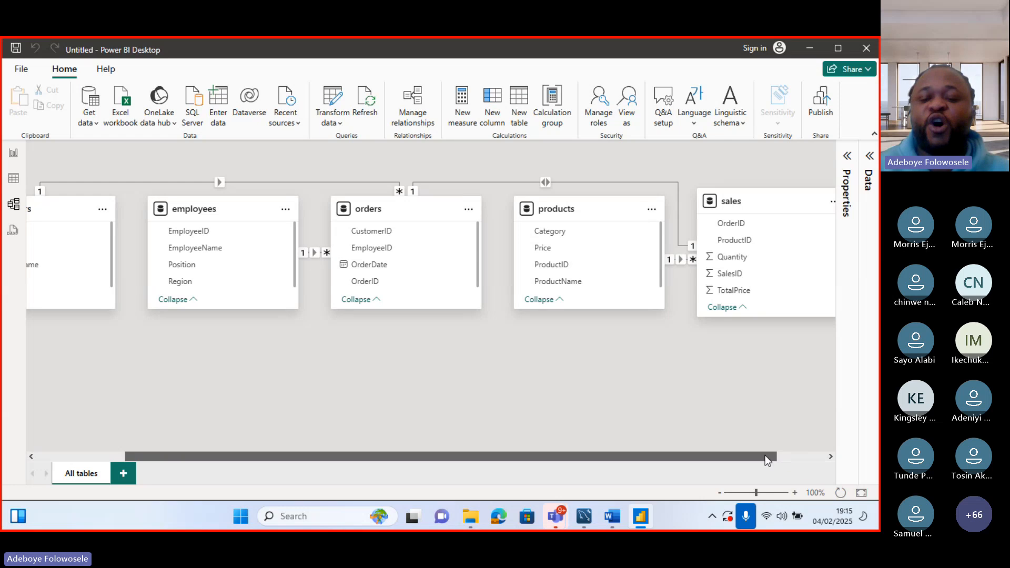
left_click_drag(765, 456, 525, 431)
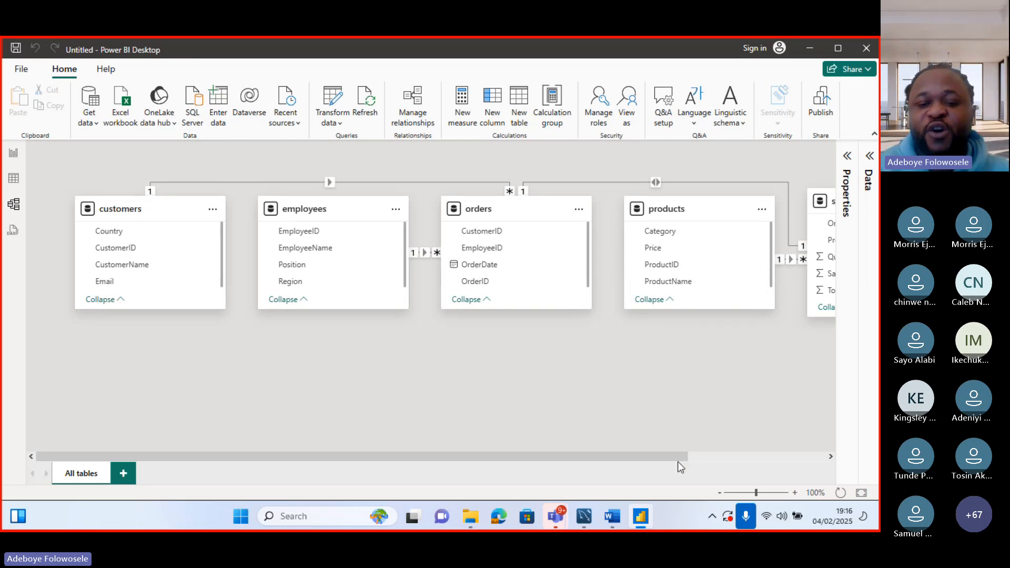
left_click_drag(680, 456, 708, 454)
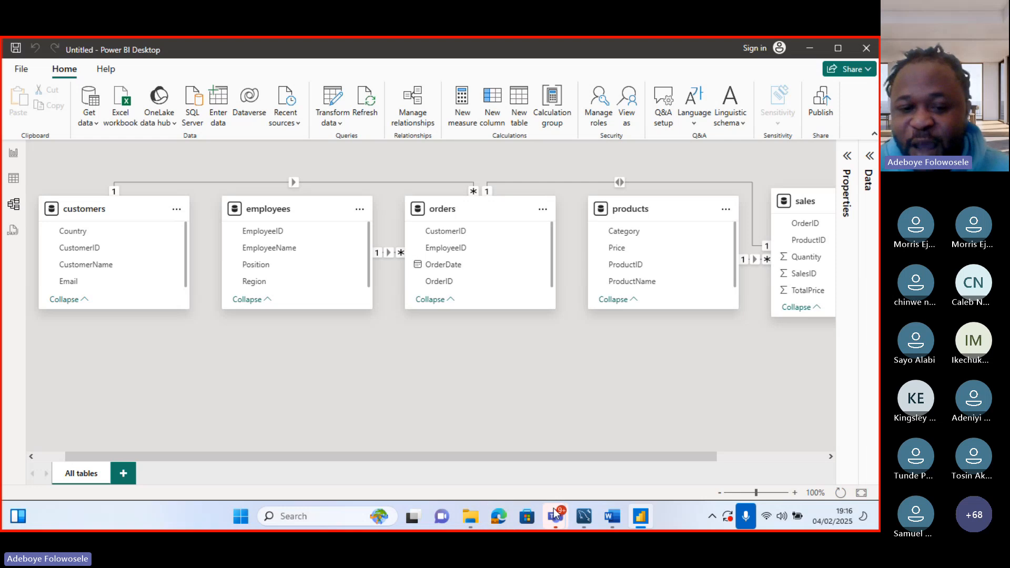
Step: Switch to the Microsoft Teams meeting window, dismiss the outside-organisation chat notice and read the latest chat messages
mouse_move(554, 510)
left_click(512, 447)
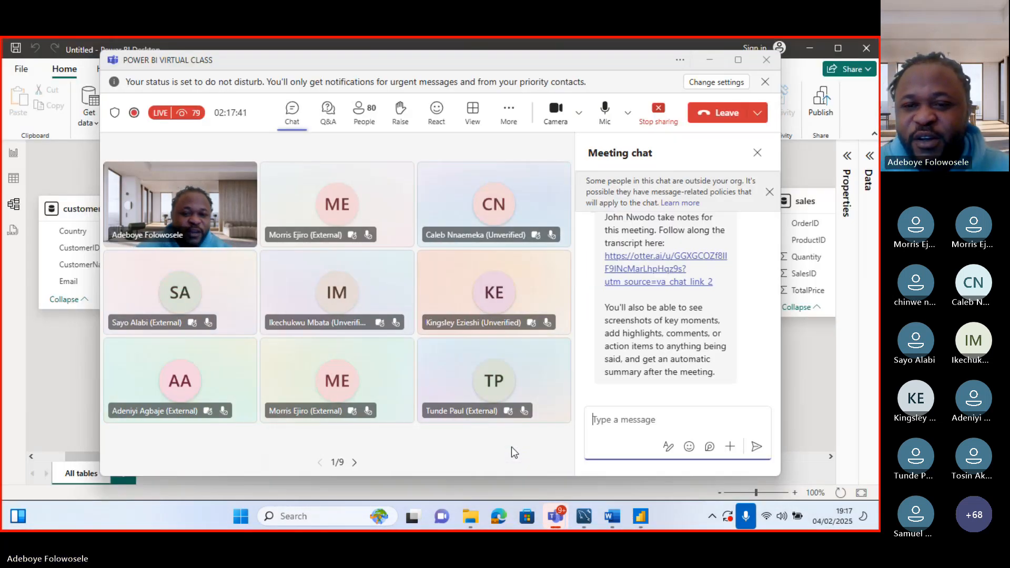
left_click(769, 192)
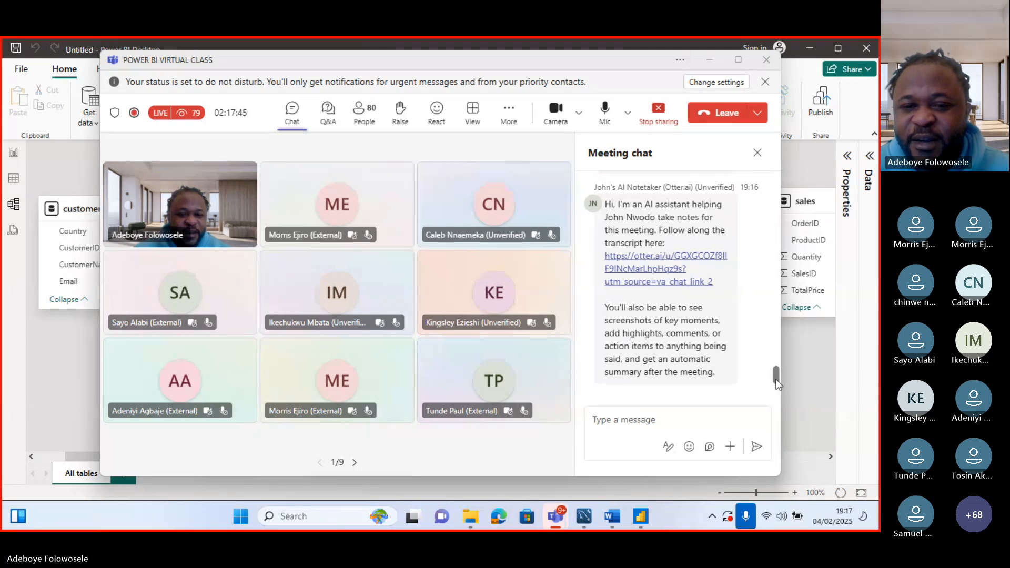
left_click_drag(775, 380, 775, 372)
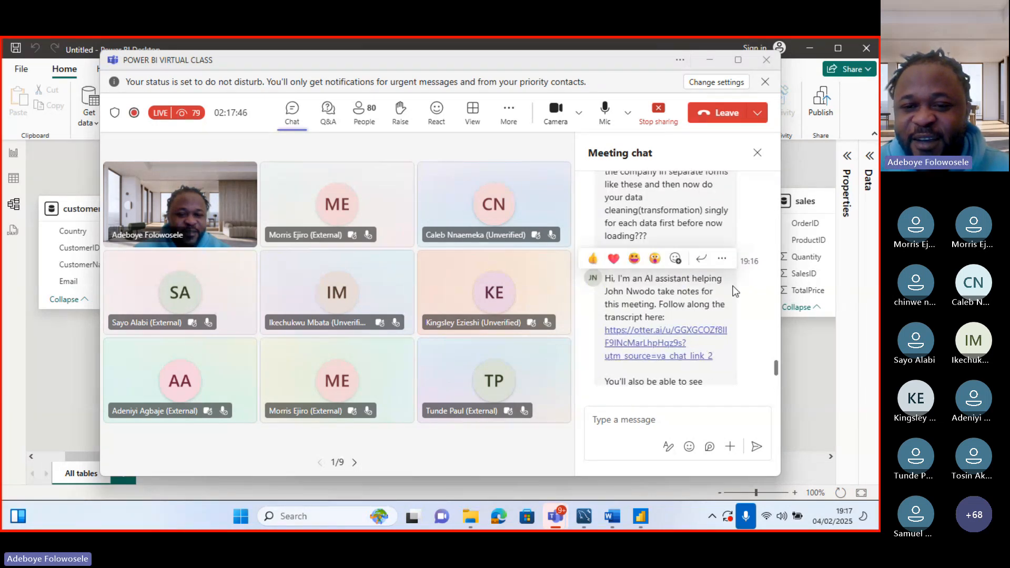
left_click(722, 258)
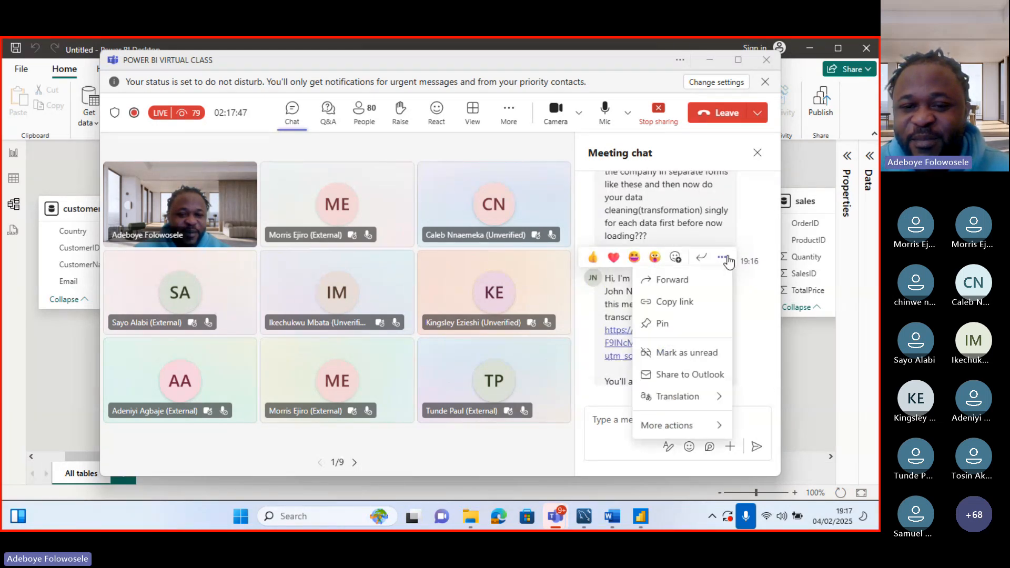
left_click(708, 426)
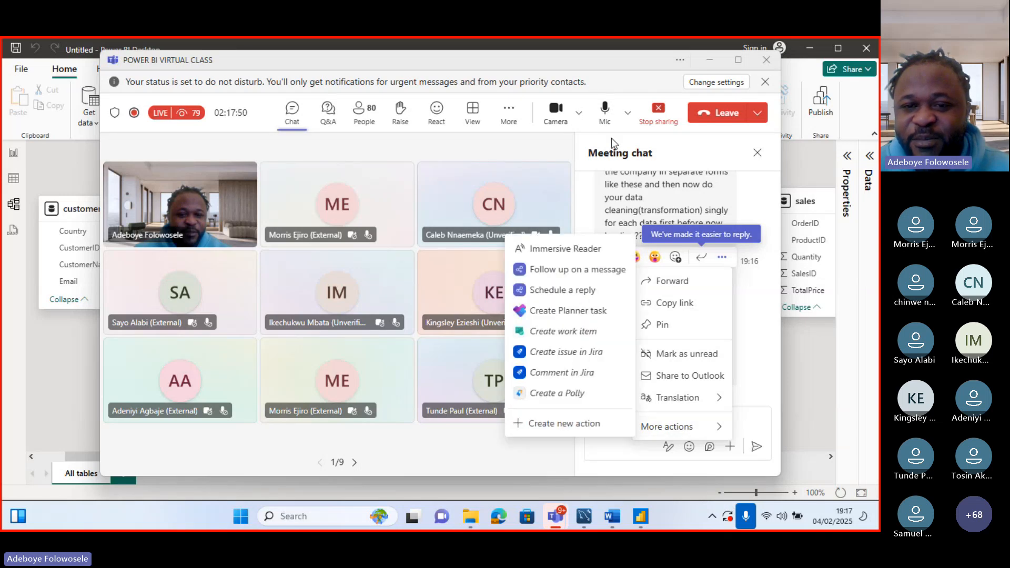
left_click(754, 298)
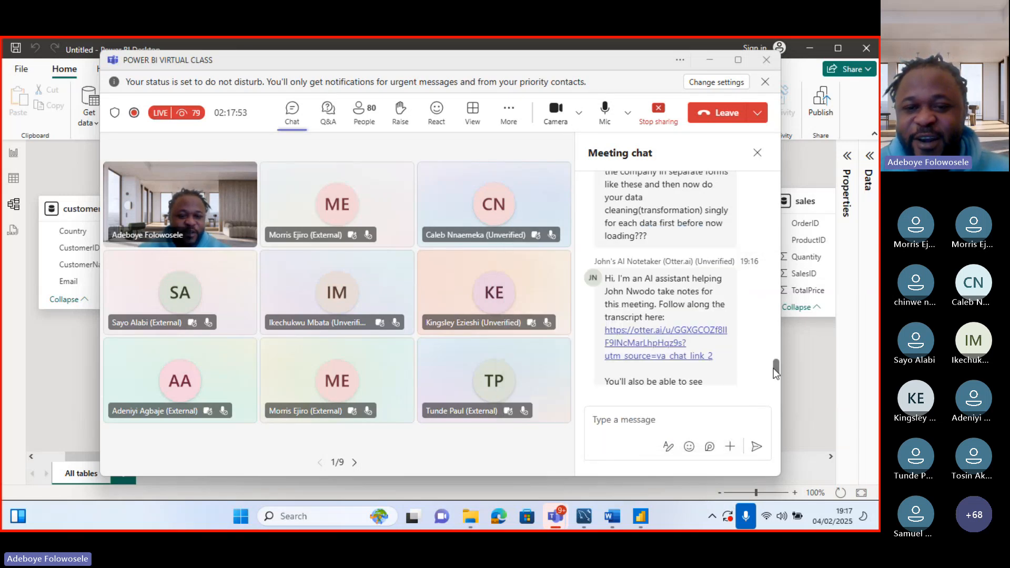
Step: Review the earlier chat question about data cleaning, and search the meeting's participants for "note"
scroll(774, 368, "up", 2)
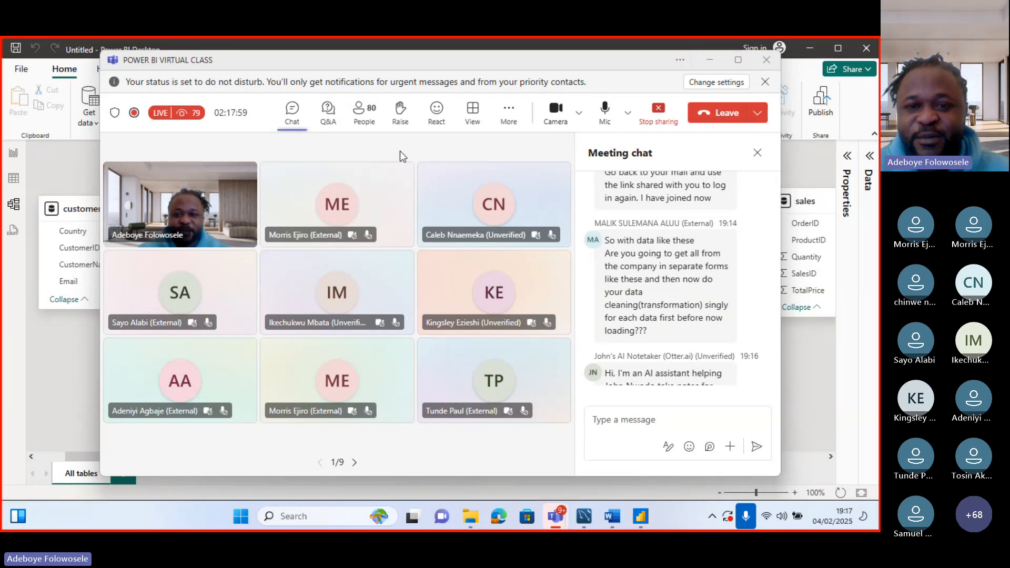
left_click(508, 124)
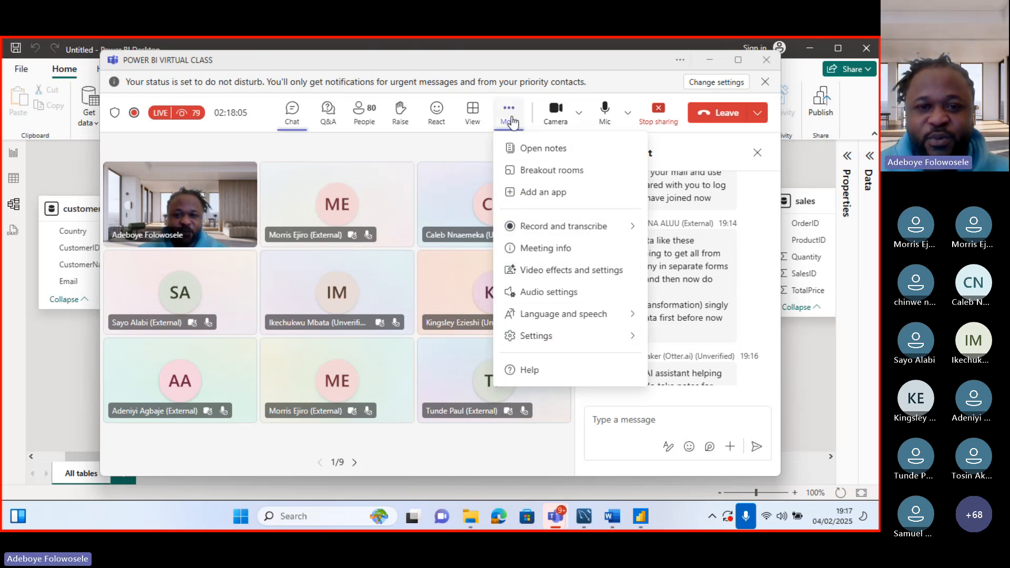
left_click(371, 116)
left_click(636, 191)
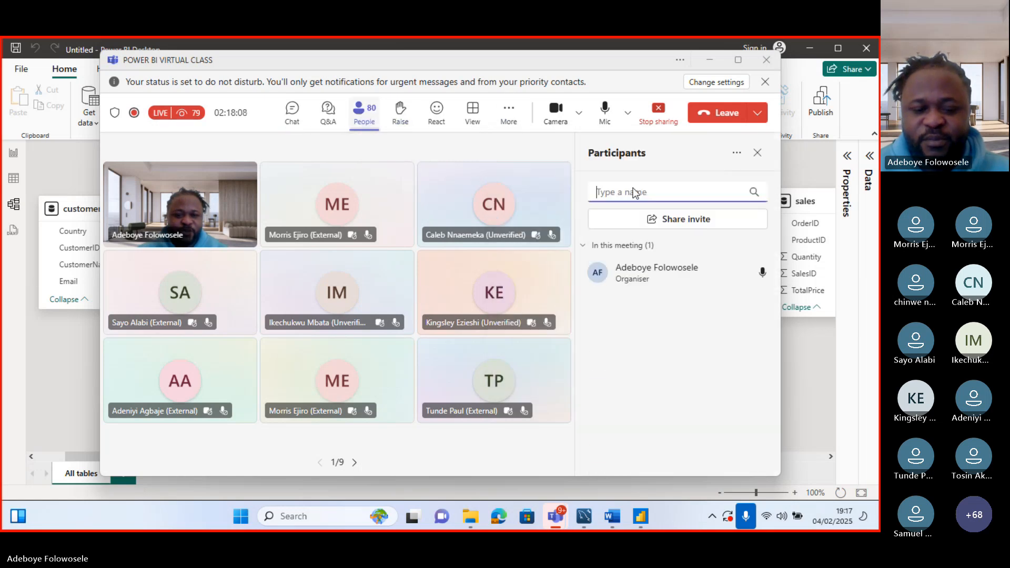
type("note")
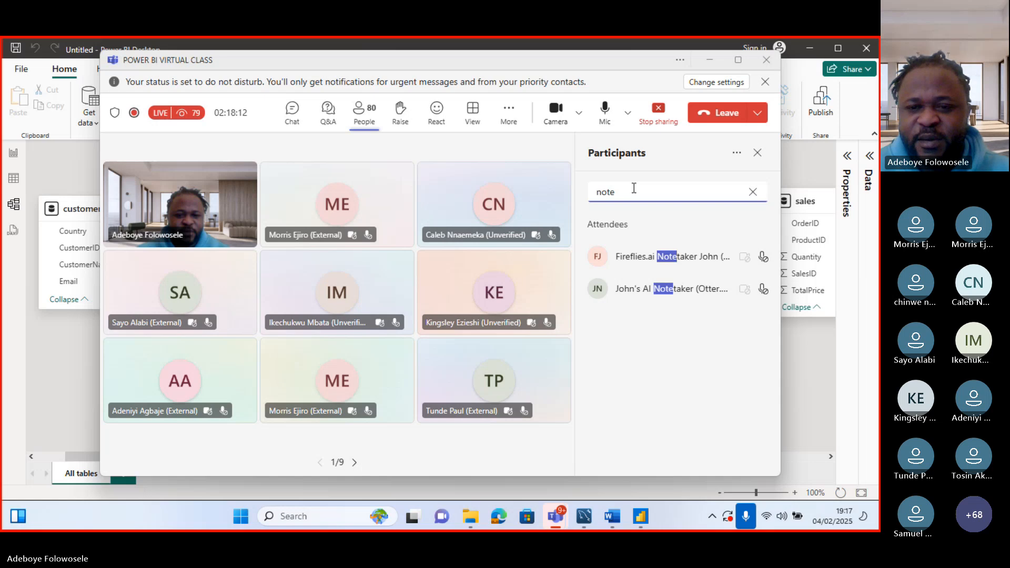
Step: Remove the Fireflies.ai and Otter.ai notetaker attendees from the meeting and close the participants list
left_click(759, 257)
left_click(718, 443)
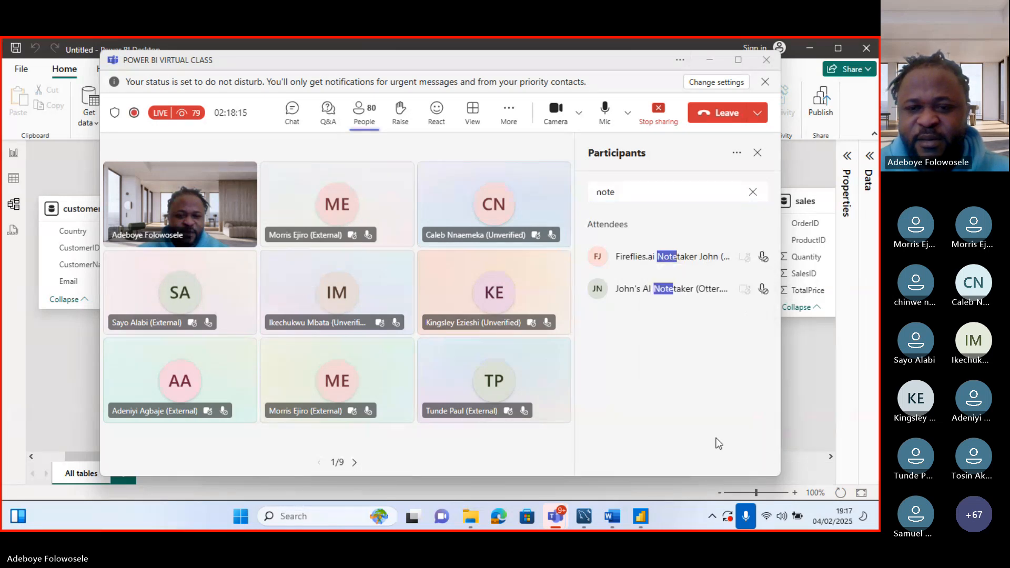
left_click(762, 256)
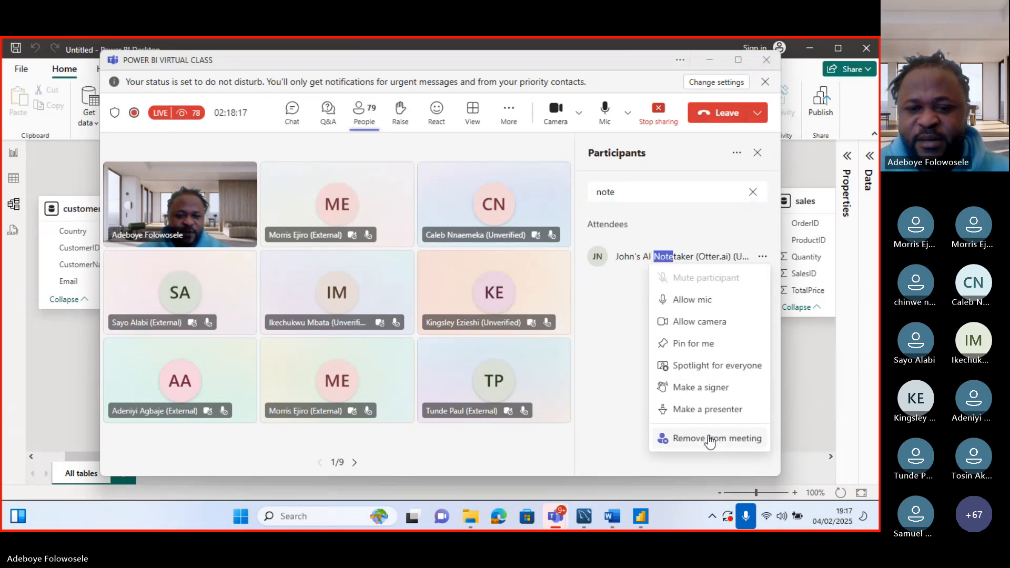
left_click(708, 436)
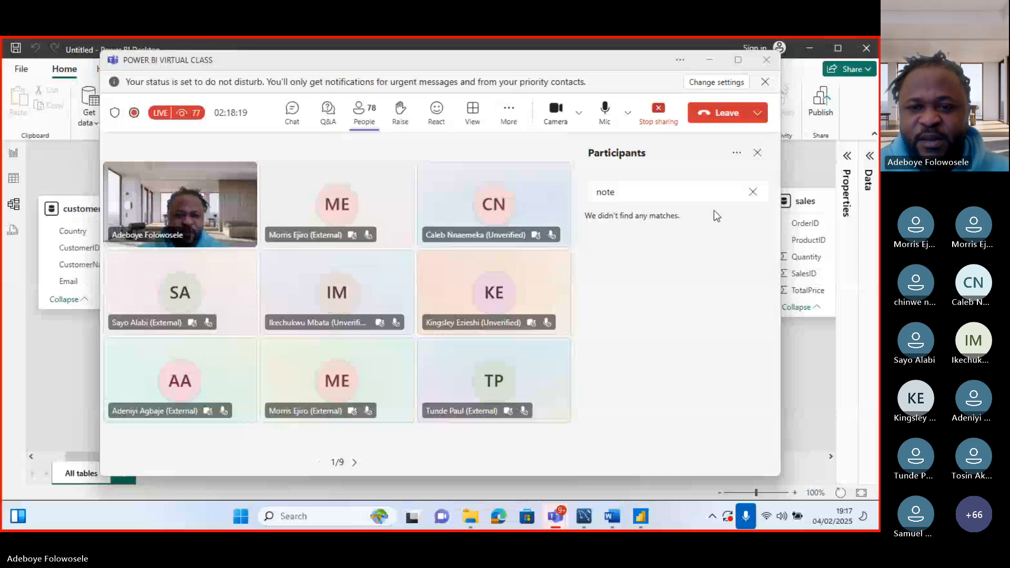
left_click(758, 153)
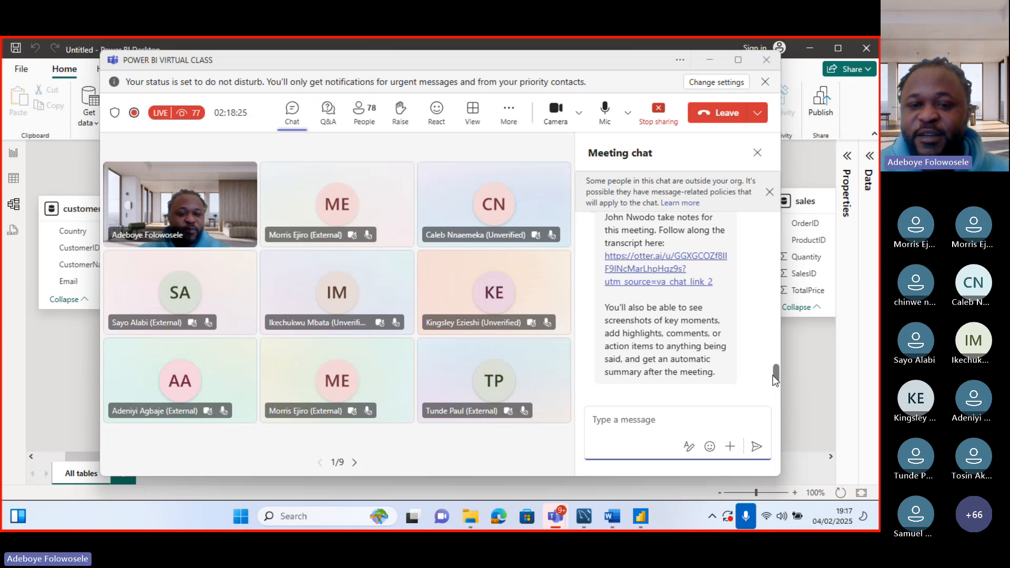
Step: Dismiss the outside-organisation notice and post "This is a scammer please" in the meeting chat below the AI notetaker's message
scroll(773, 375, "up", 3)
scroll(771, 378, "down", 4)
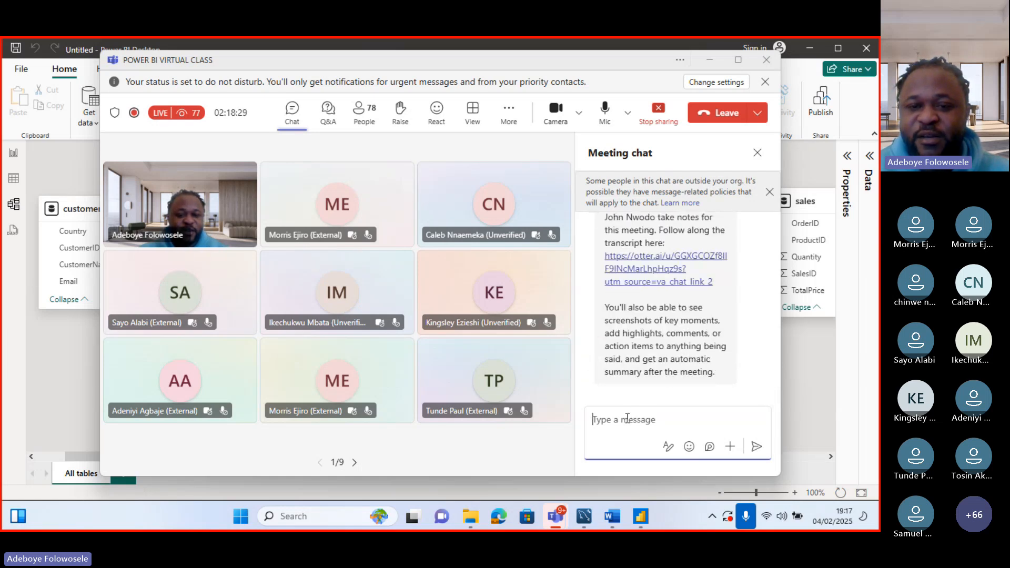
left_click(770, 193)
left_click(653, 420)
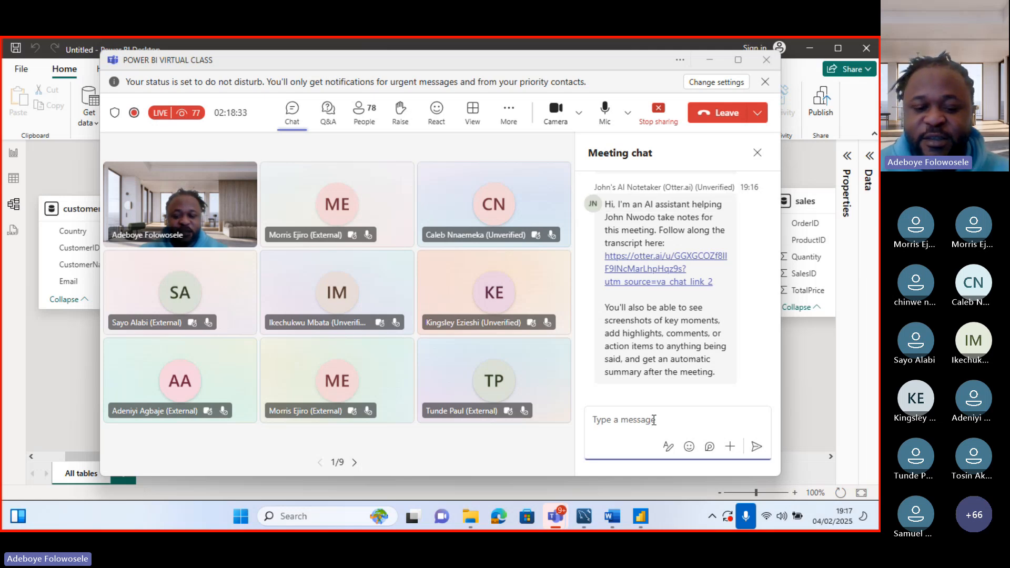
type("This is a s")
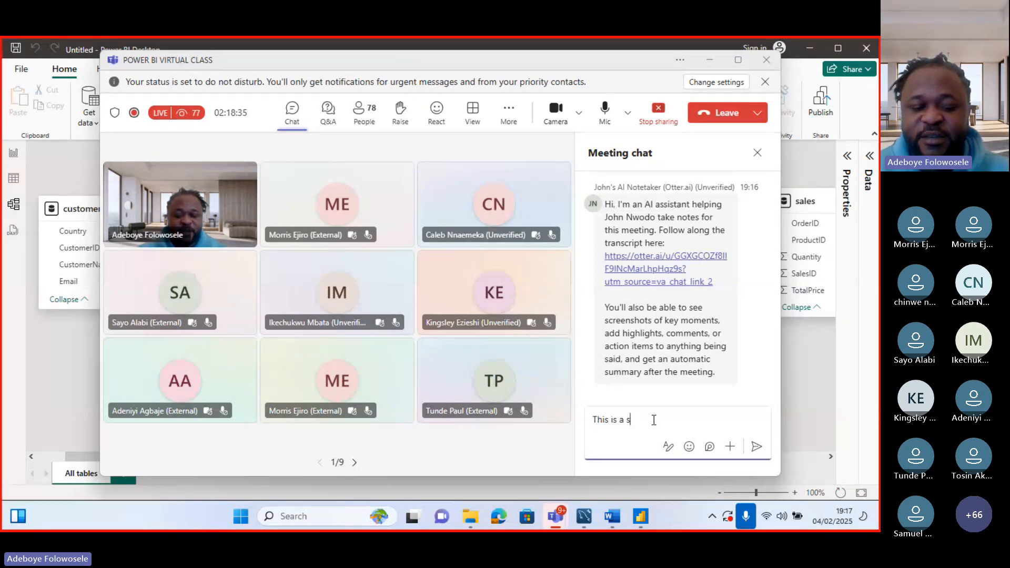
type("cammer please")
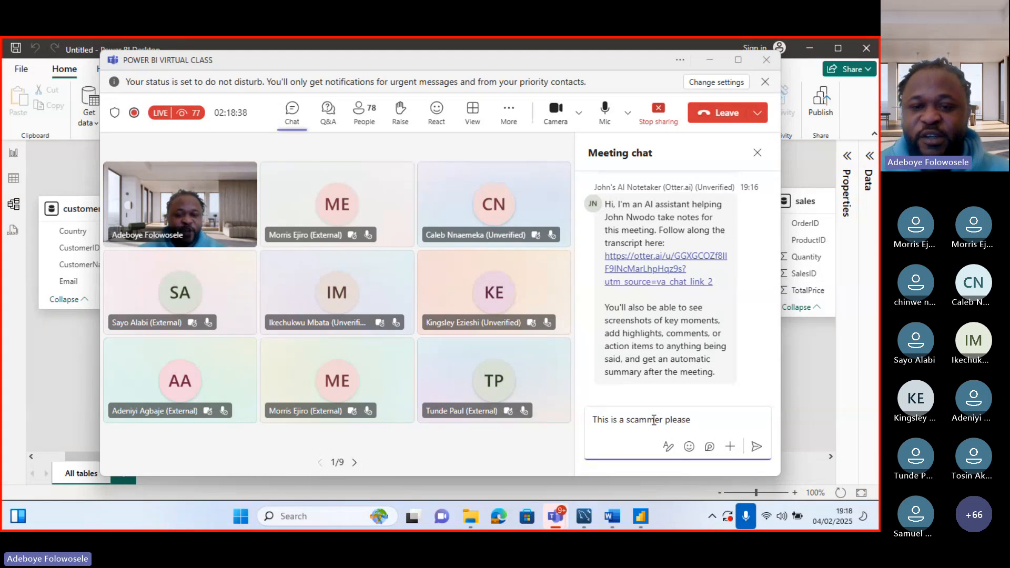
key("Return")
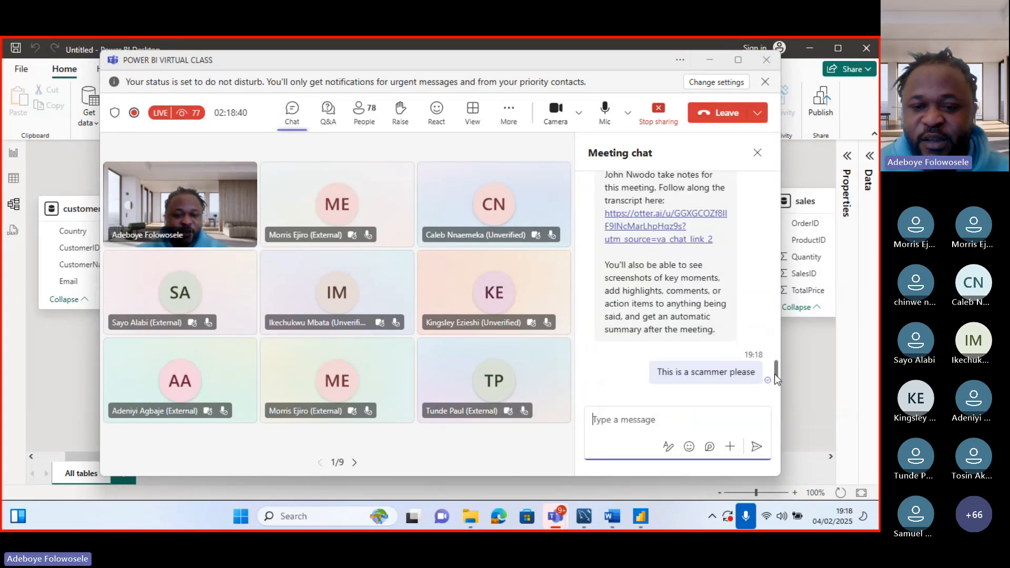
Step: Read back through the earlier meeting chat, including the lobby messages and data-cleaning question, and return to the latest replies
left_click_drag(775, 374, 772, 347)
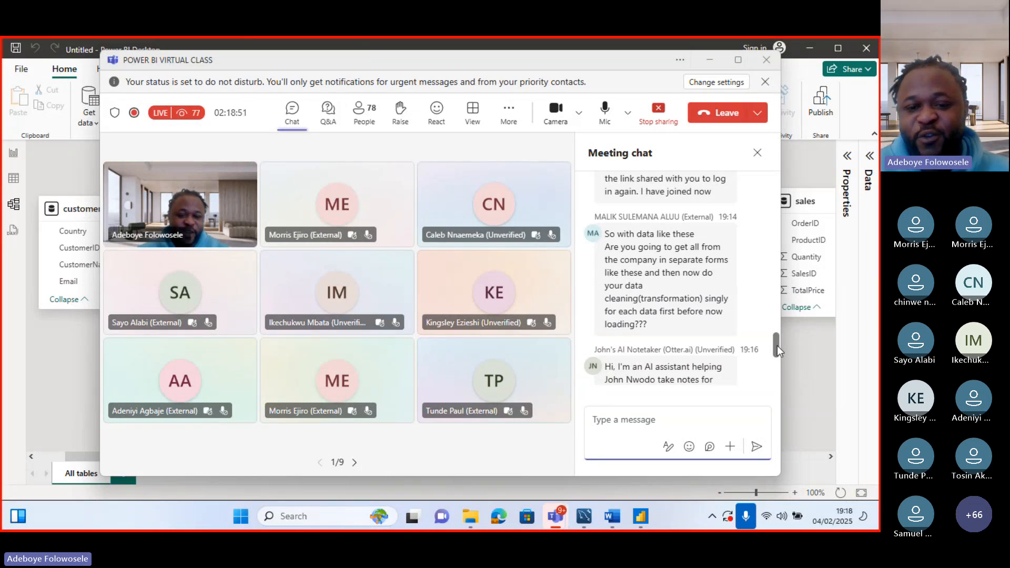
left_click_drag(778, 345, 772, 314)
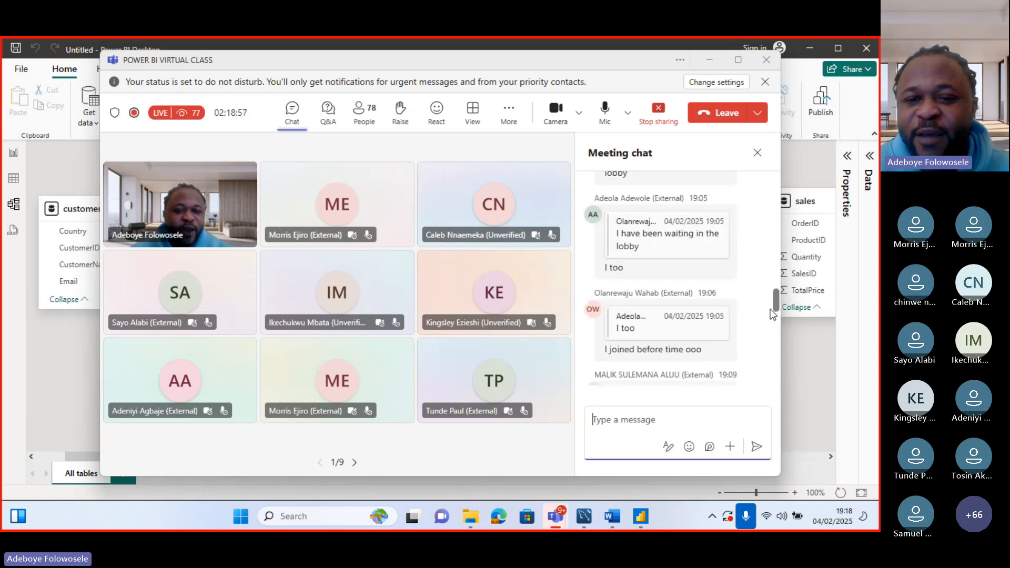
scroll(771, 313, "up", 5)
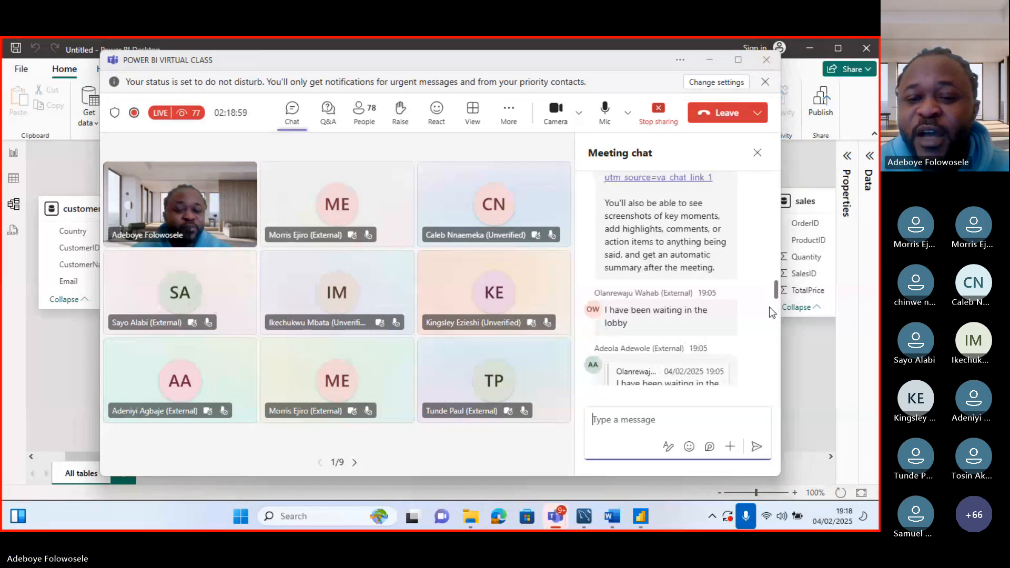
scroll(774, 298, "down", 1)
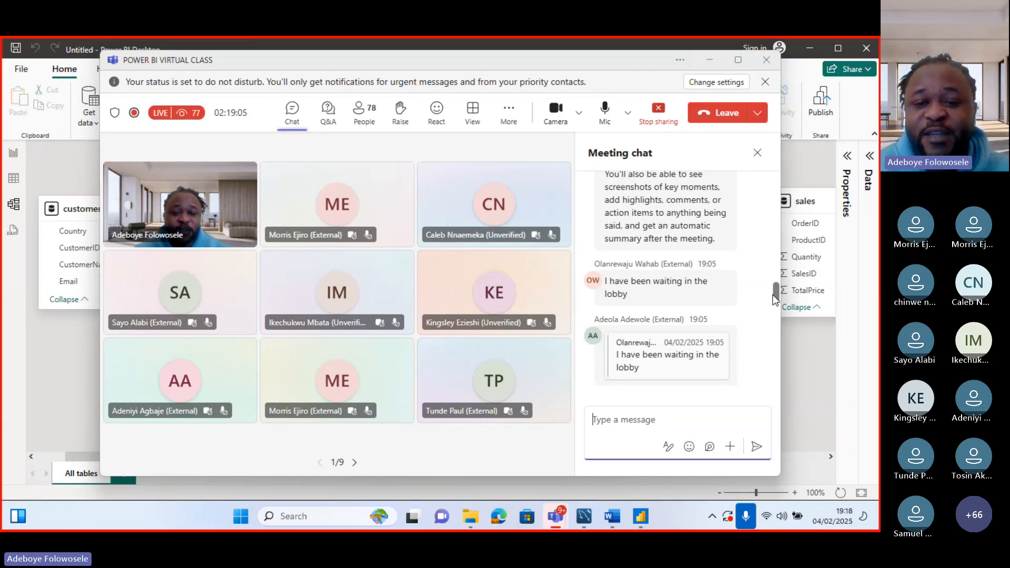
scroll(775, 298, "down", 5)
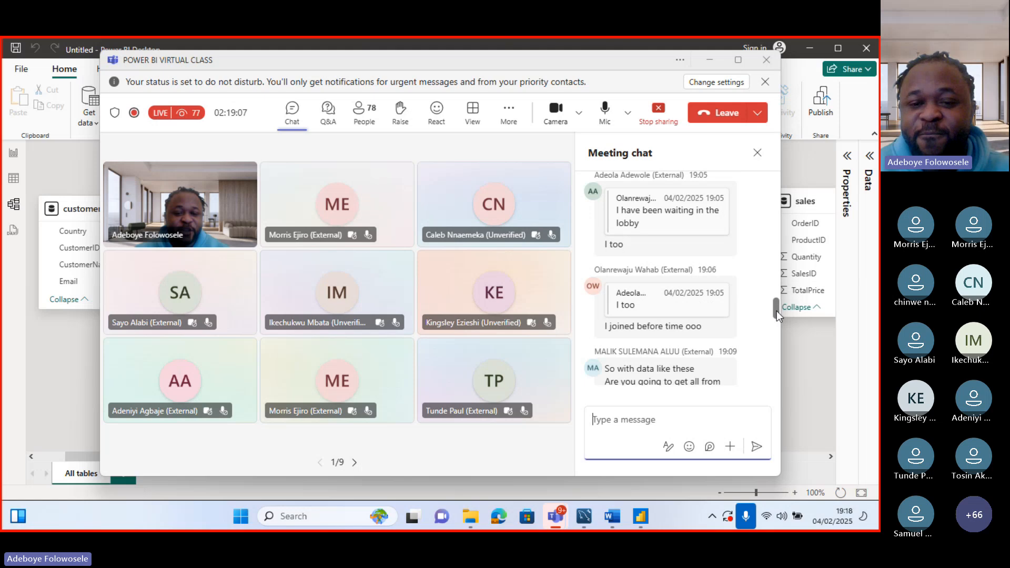
left_click_drag(777, 311, 776, 326)
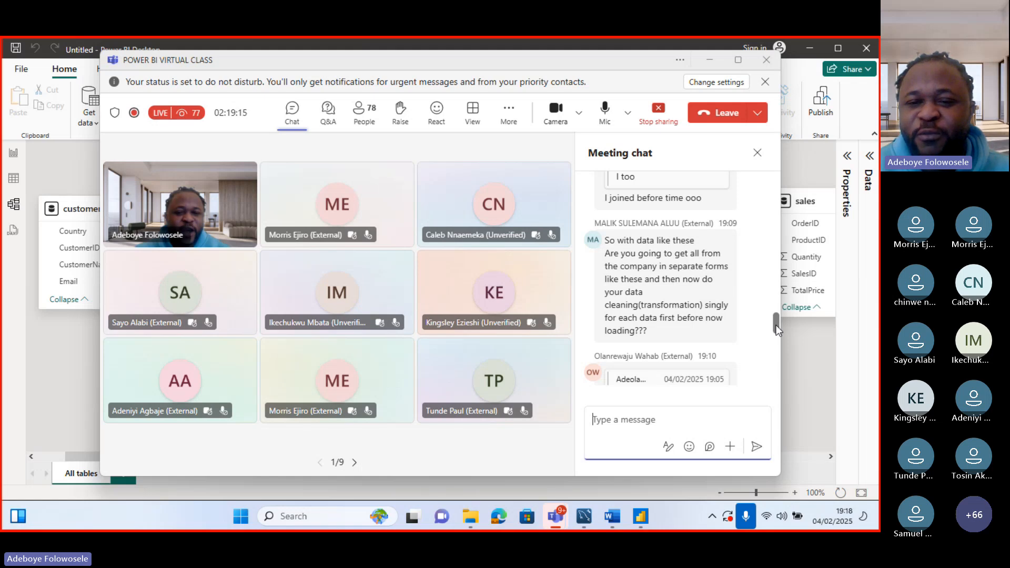
left_click_drag(776, 325, 775, 330)
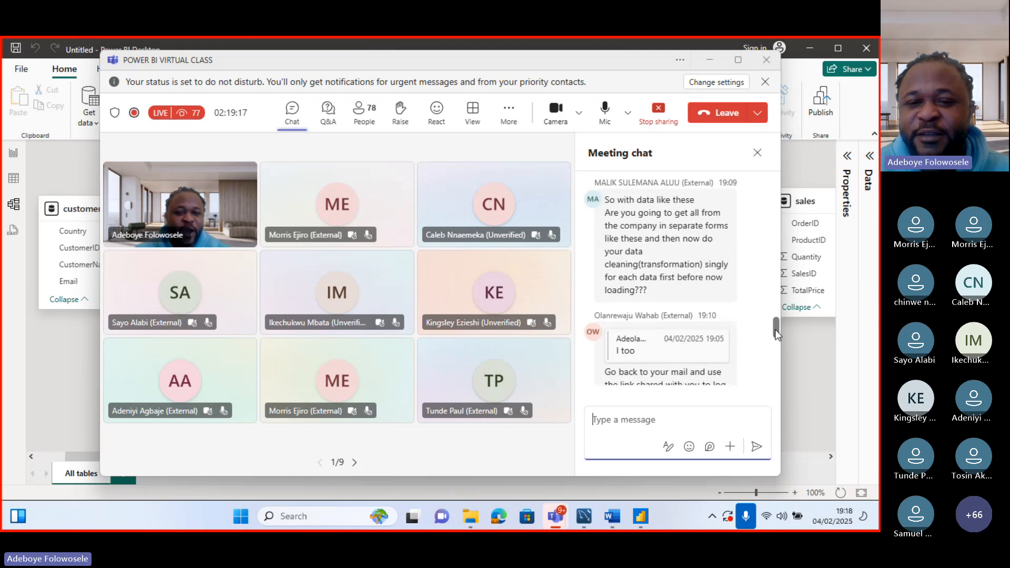
left_click_drag(775, 329, 775, 330)
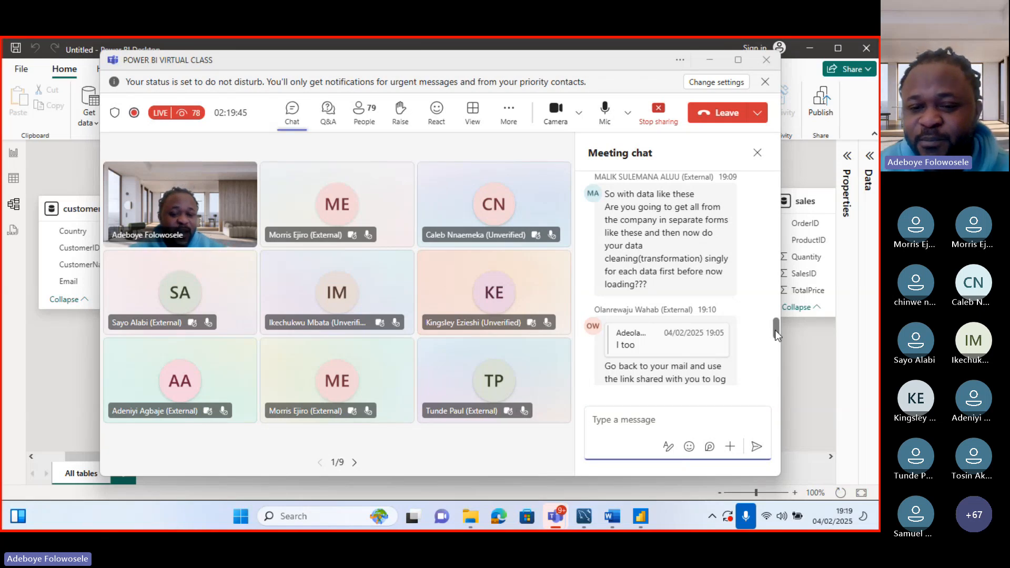
left_click_drag(775, 330, 767, 393)
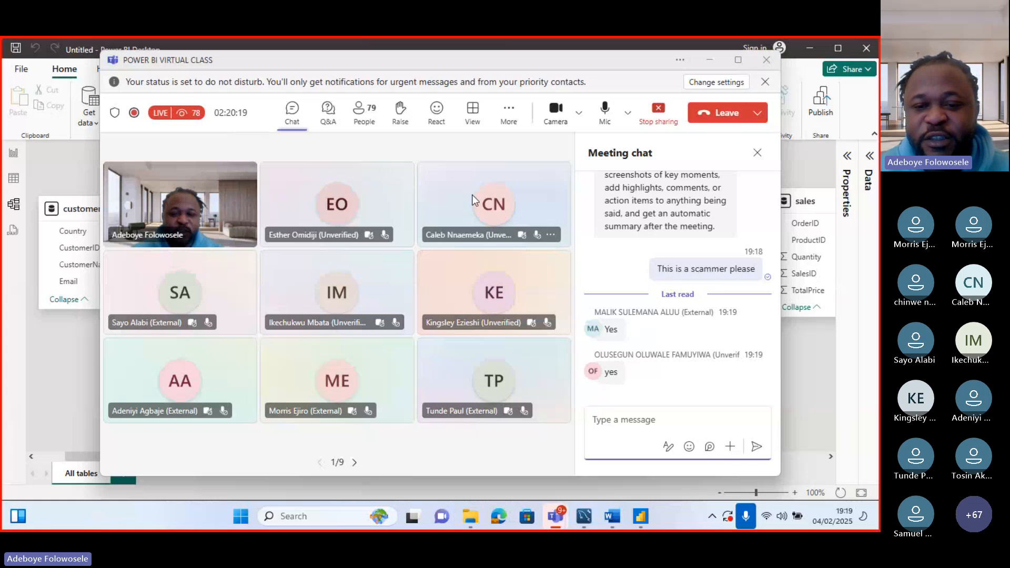
Step: Return to Power BI Desktop, show the report view and collapse the customers, employees, orders, products and sales tables' field lists
left_click(710, 60)
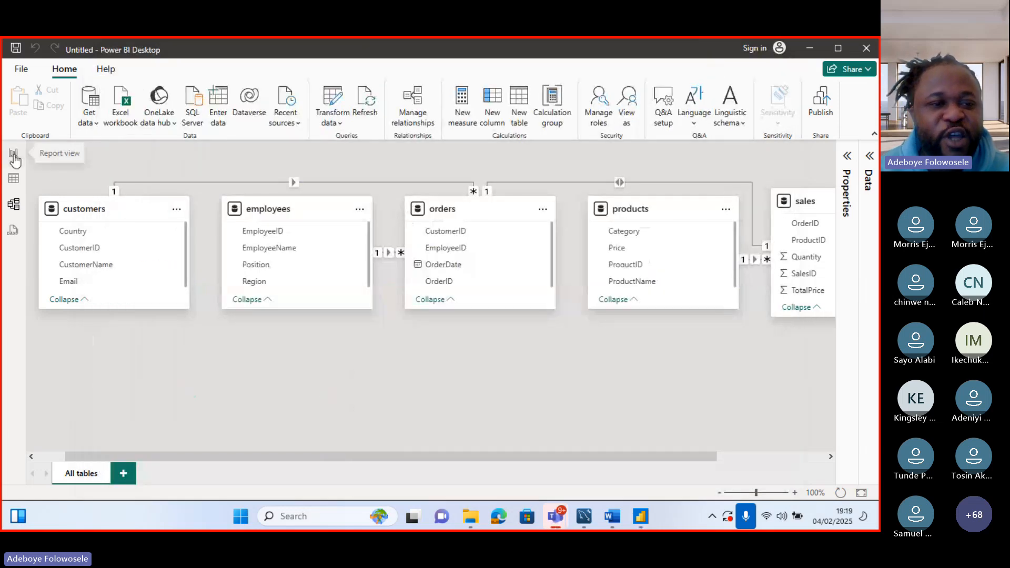
left_click(13, 155)
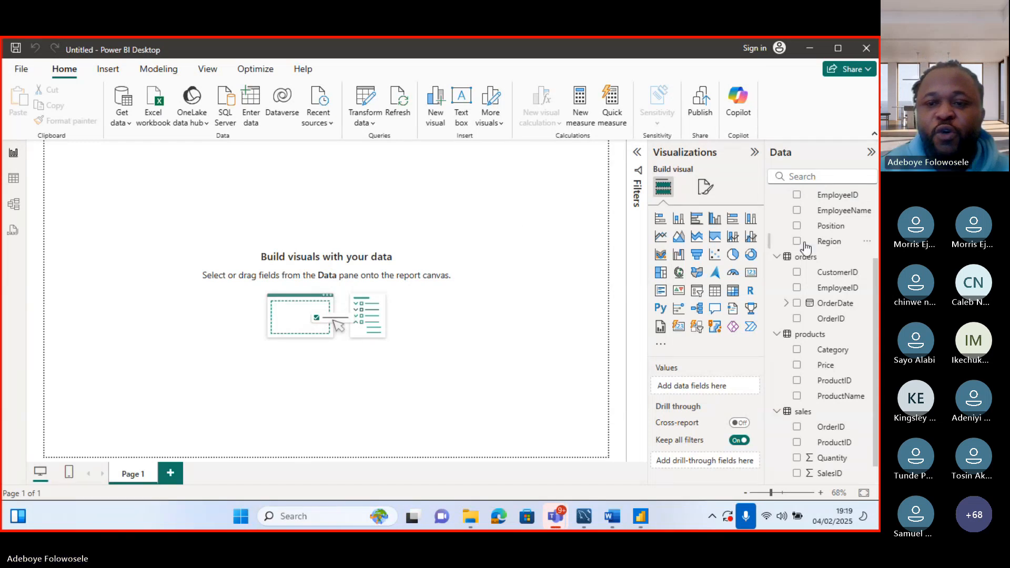
scroll(877, 270, "up", 3)
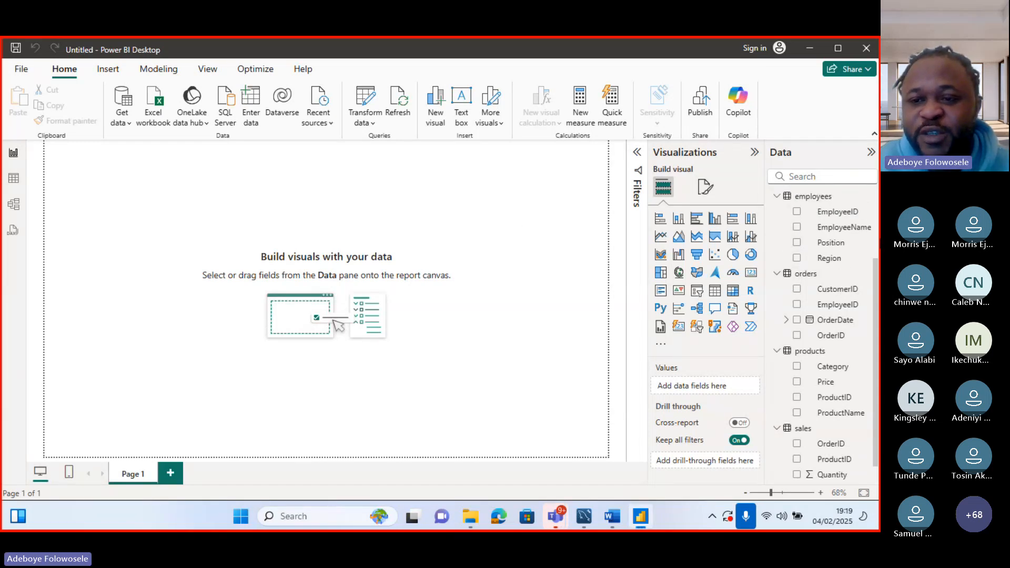
left_click(778, 197)
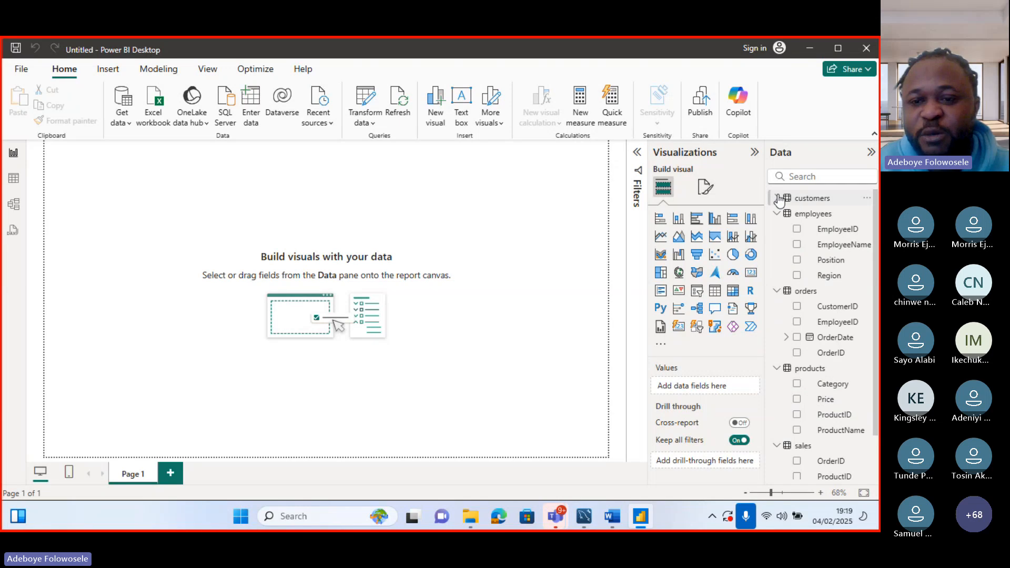
left_click(777, 214)
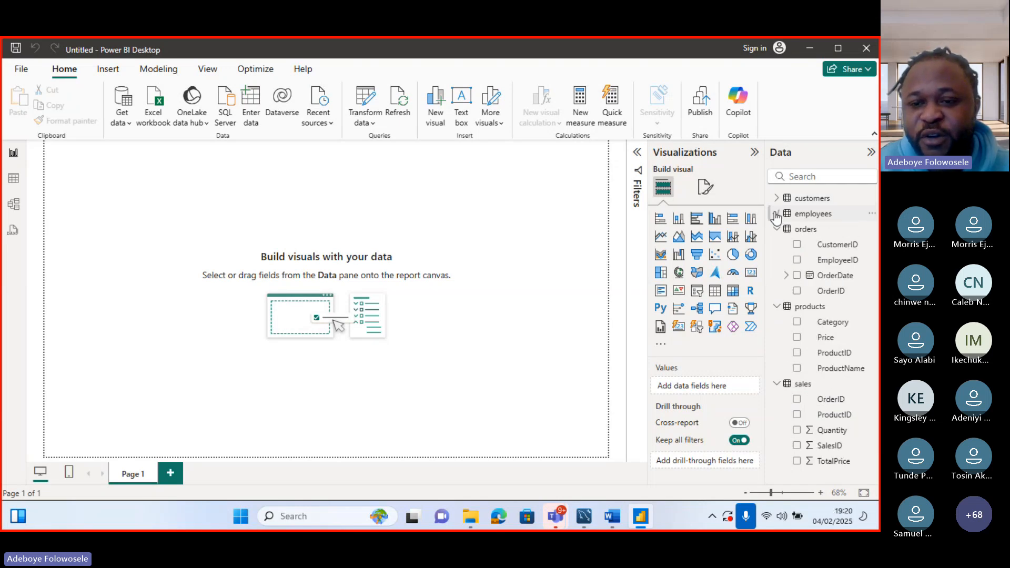
left_click(776, 229)
left_click(776, 245)
left_click(777, 260)
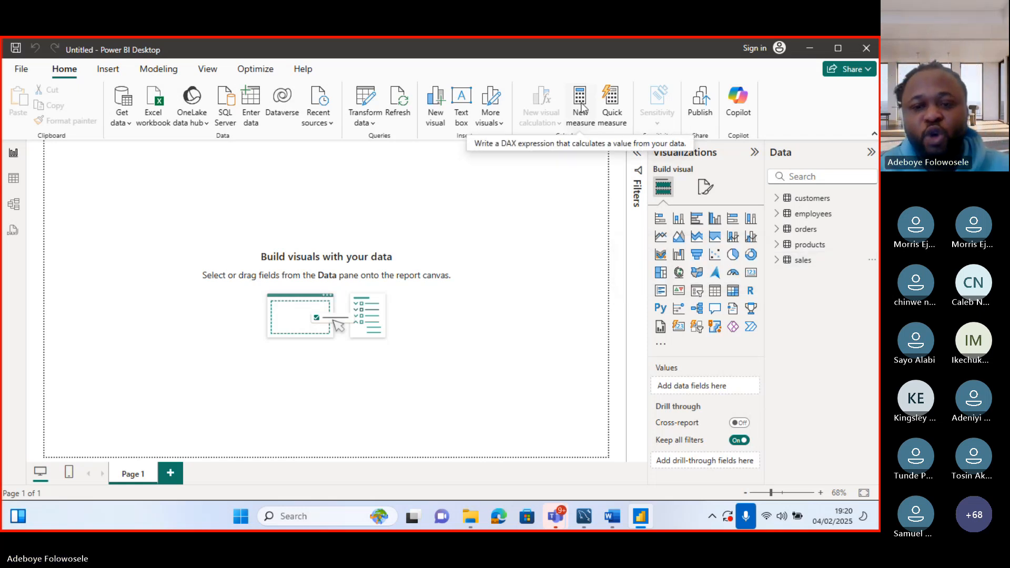
Step: Look over the fields of the sales table and the orders table, collapsing each one again
left_click(777, 261)
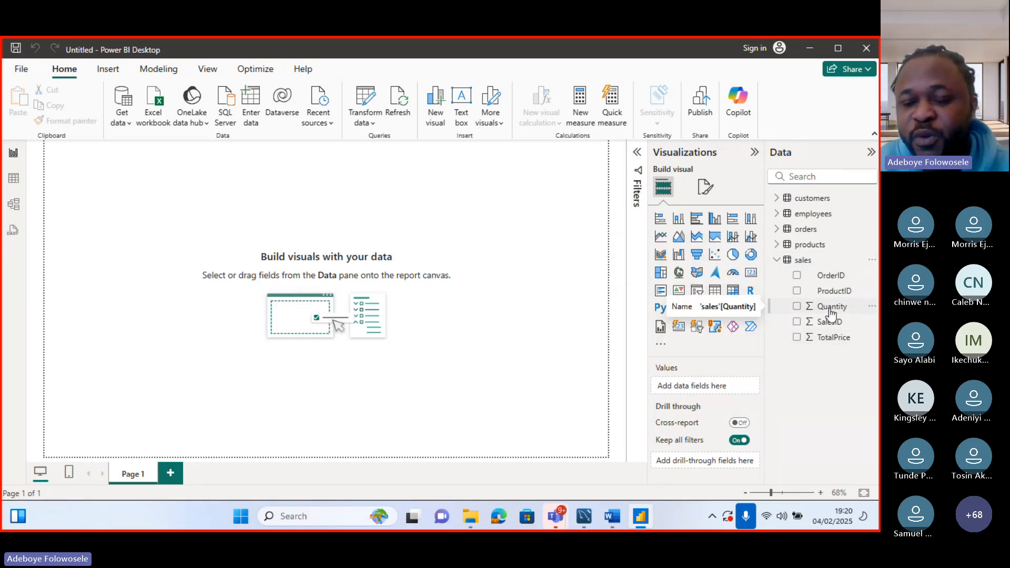
left_click(775, 261)
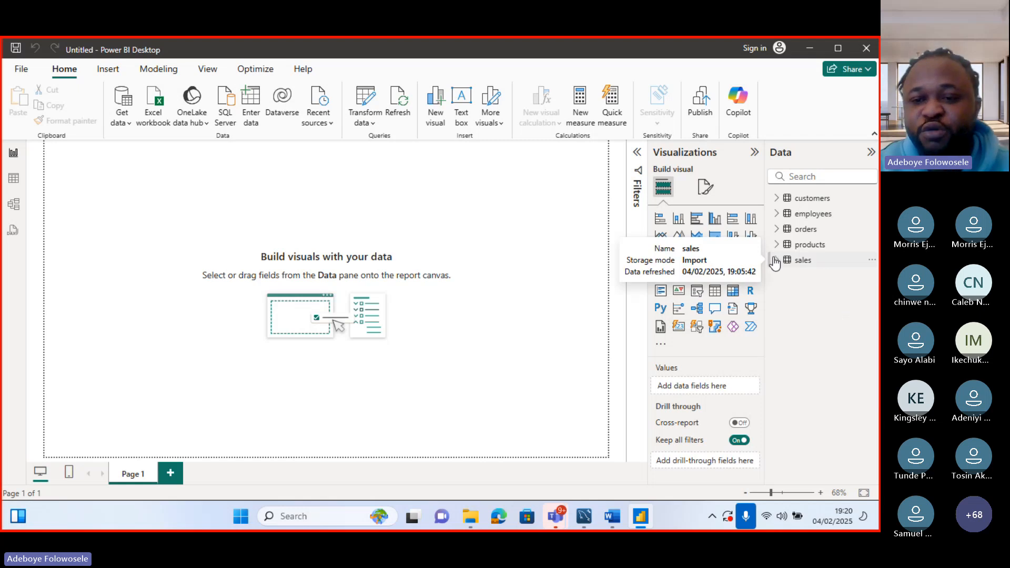
left_click(778, 231)
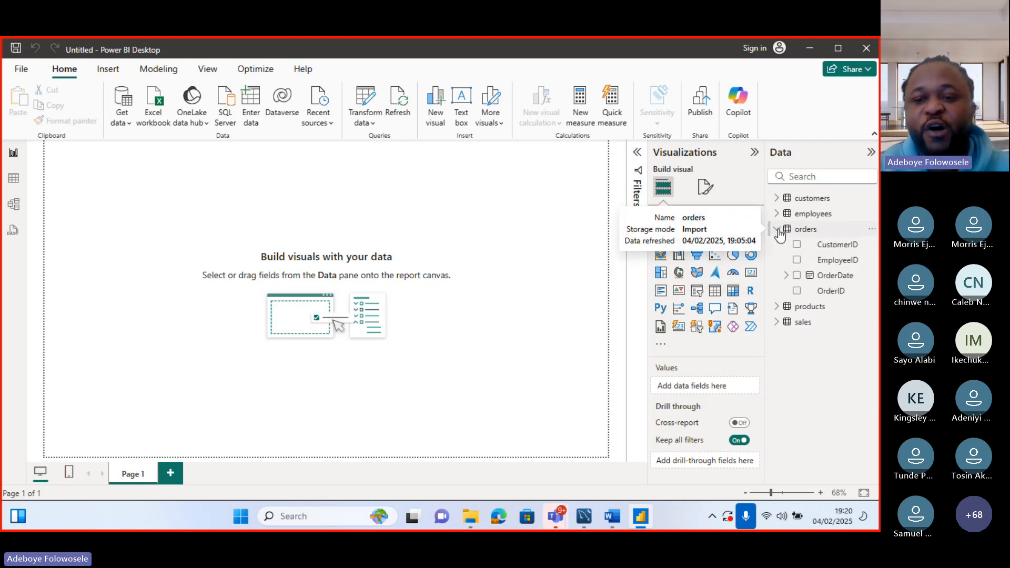
left_click(779, 232)
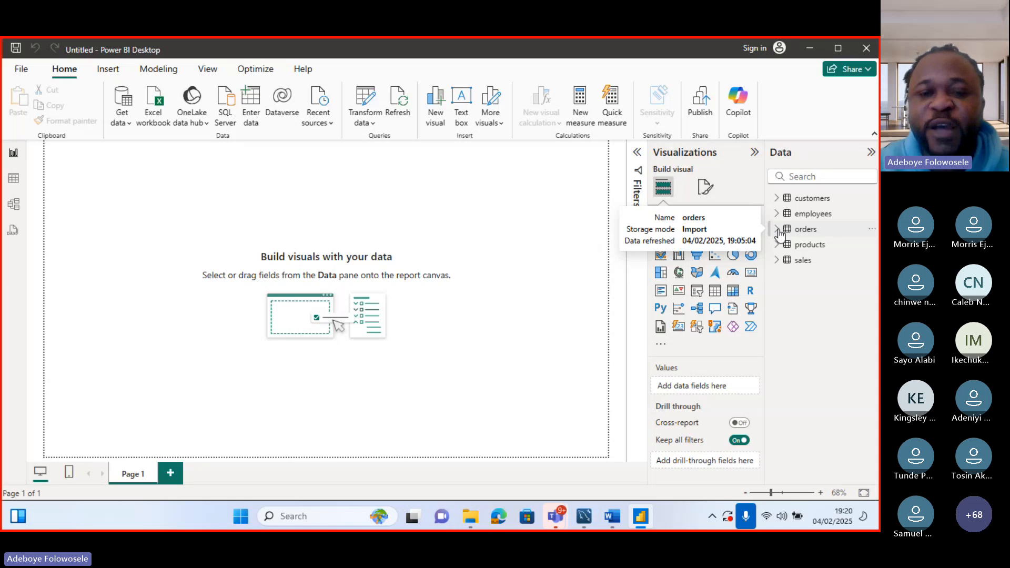
Step: Create a new measure and replace its default name with Total Sales in the formula
left_click(581, 107)
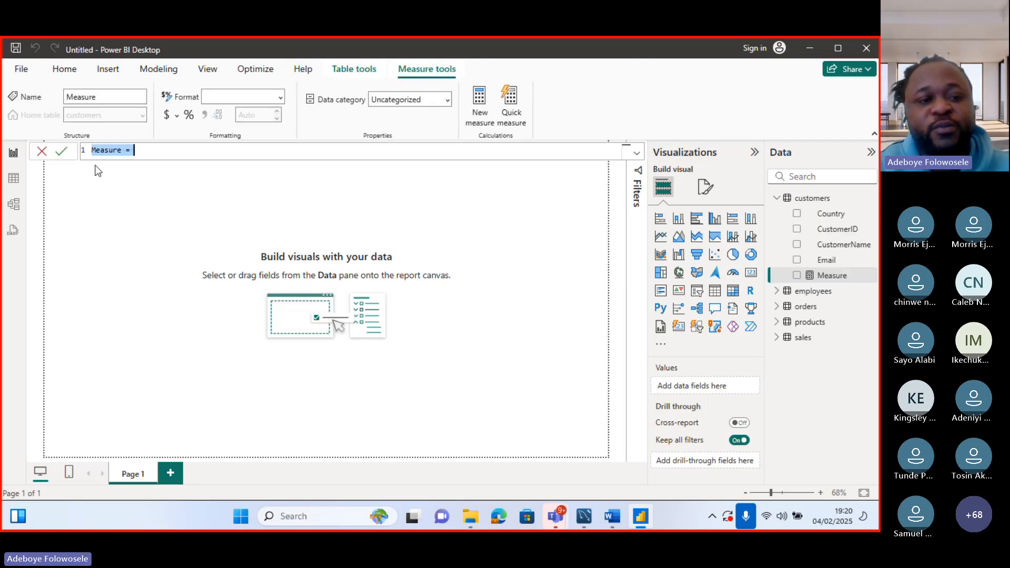
left_click(122, 150)
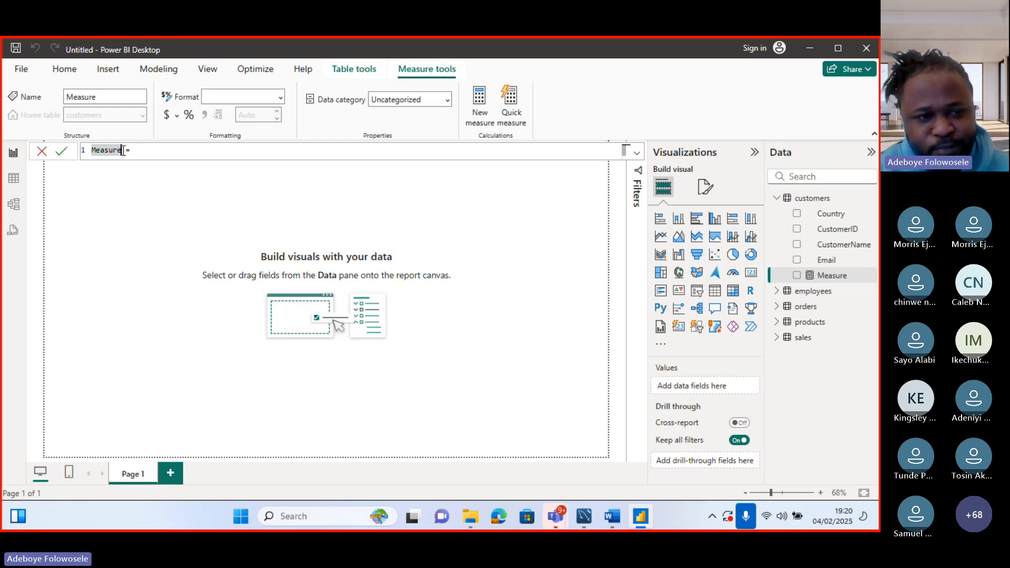
key("BackSpace")
key("BackSpace")
key("BackSpace")
key("BackSpace")
key("BackSpace")
key("BackSpace")
key("BackSpace")
type("tot")
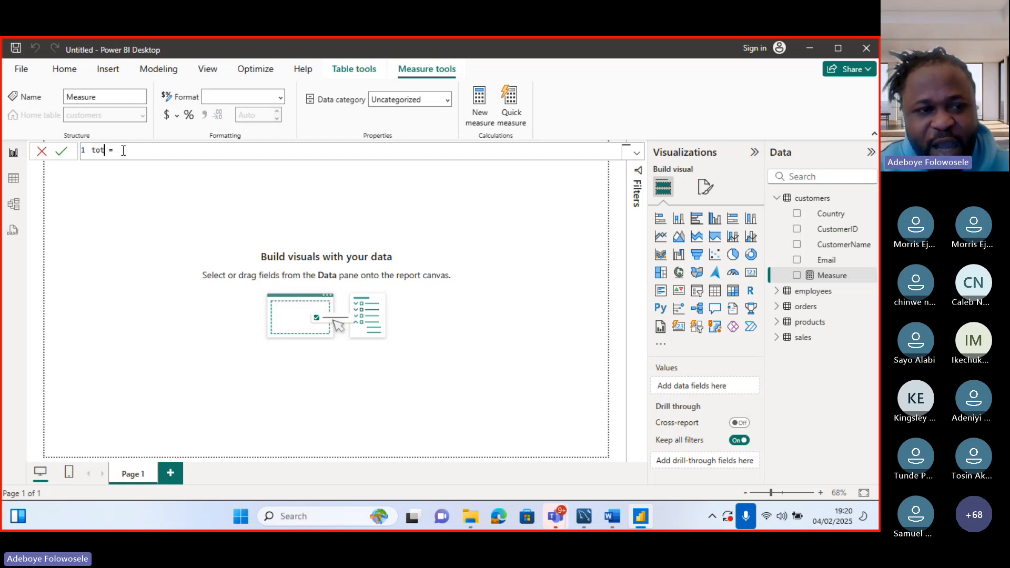
type("al")
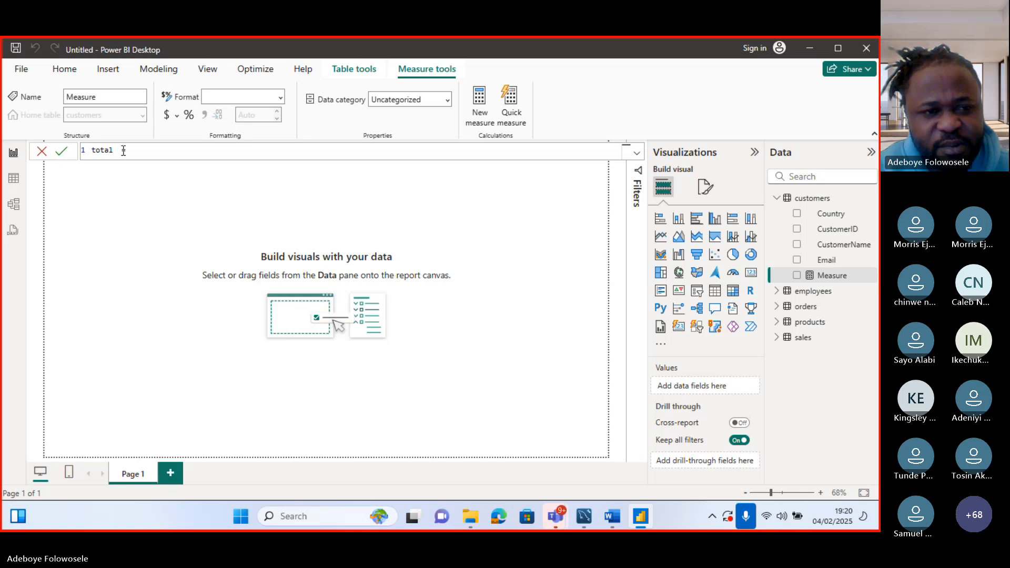
left_click(96, 153)
key("BackSpace")
type("T")
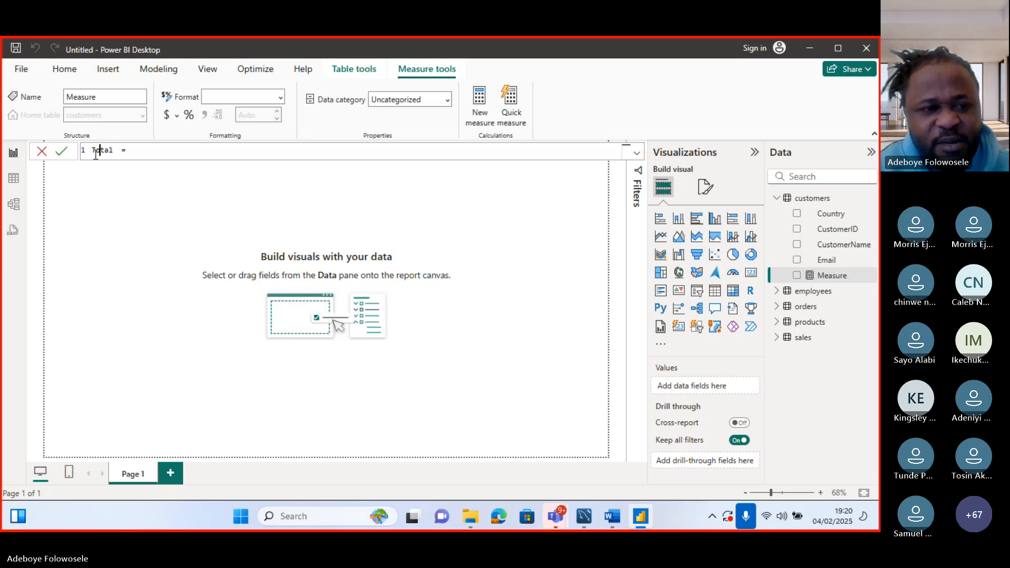
key("Right")
key("Right")
key("Right")
key("Right")
type("Sa")
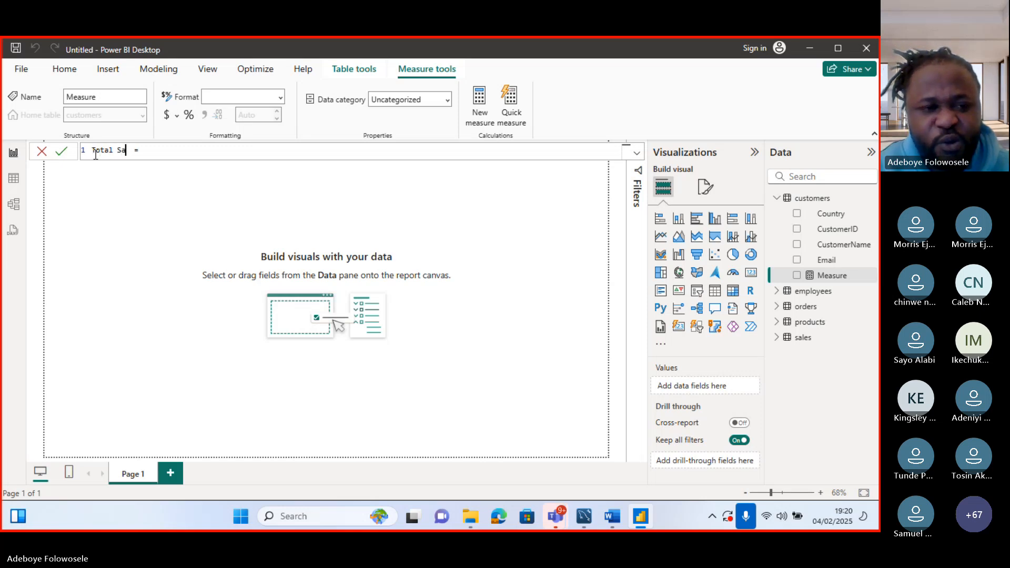
type("les = ")
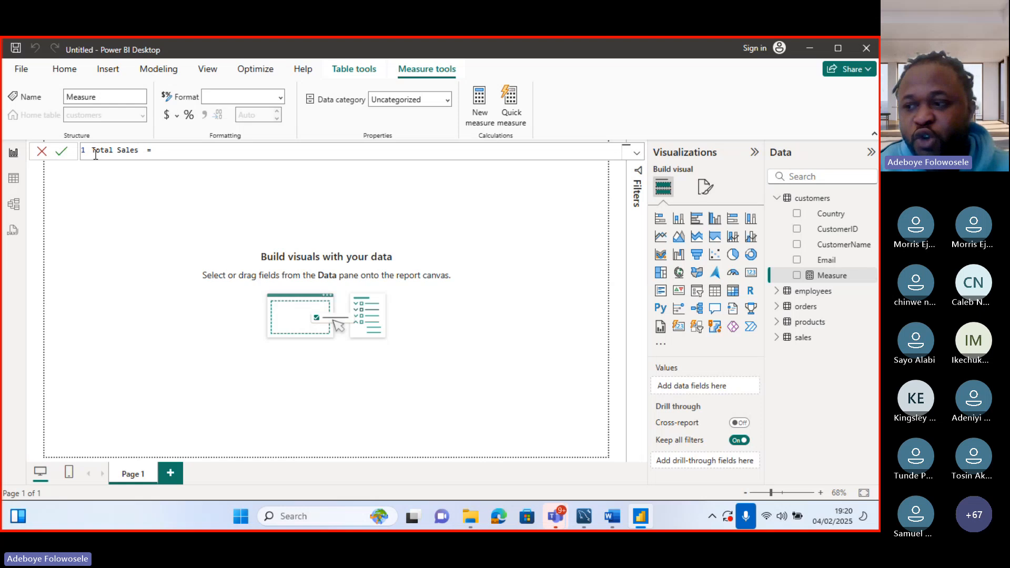
Step: Begin the Total Sales formula with the SUM function and expand the sales table's fields
type("SUM")
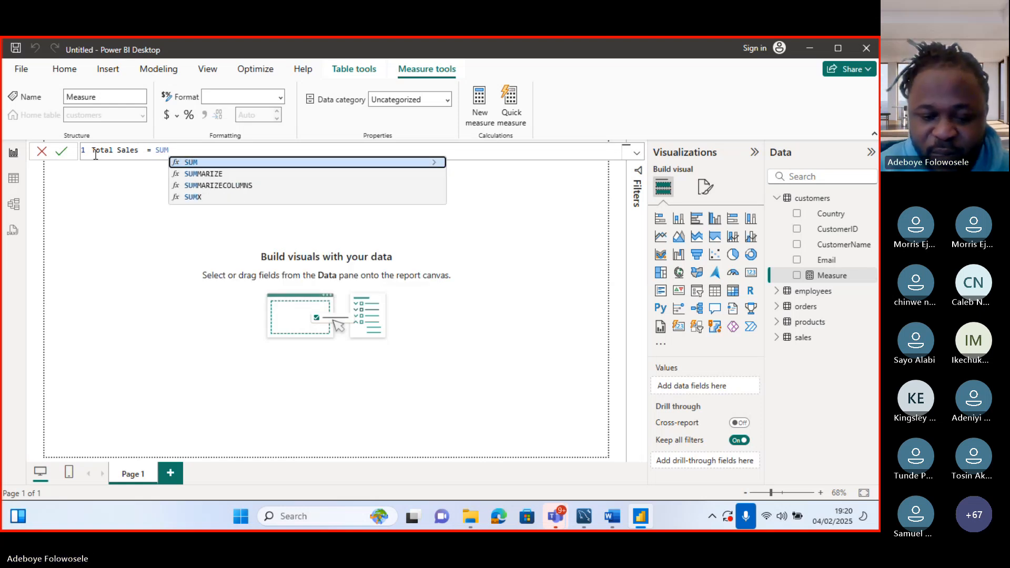
type("(")
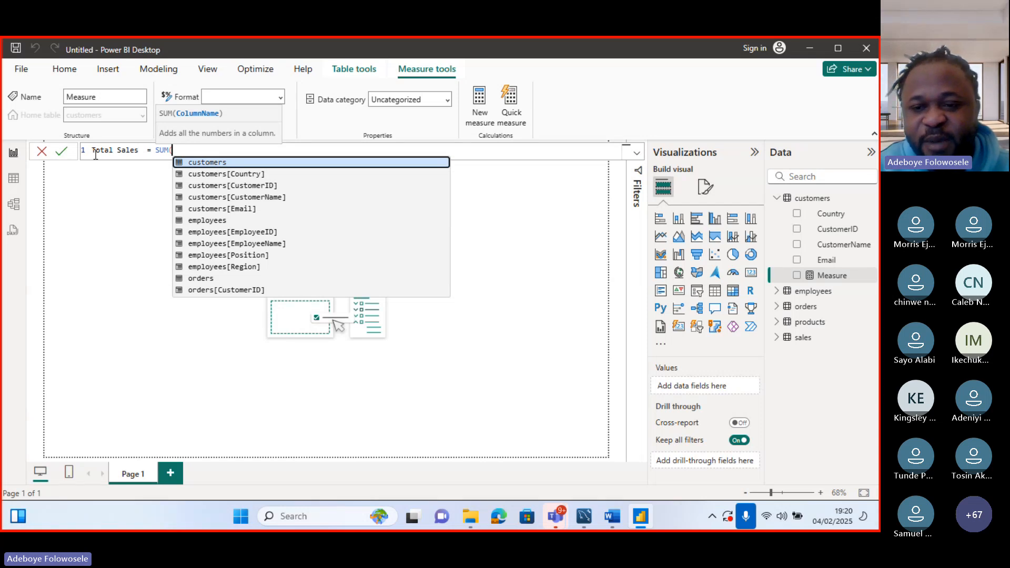
left_click(778, 339)
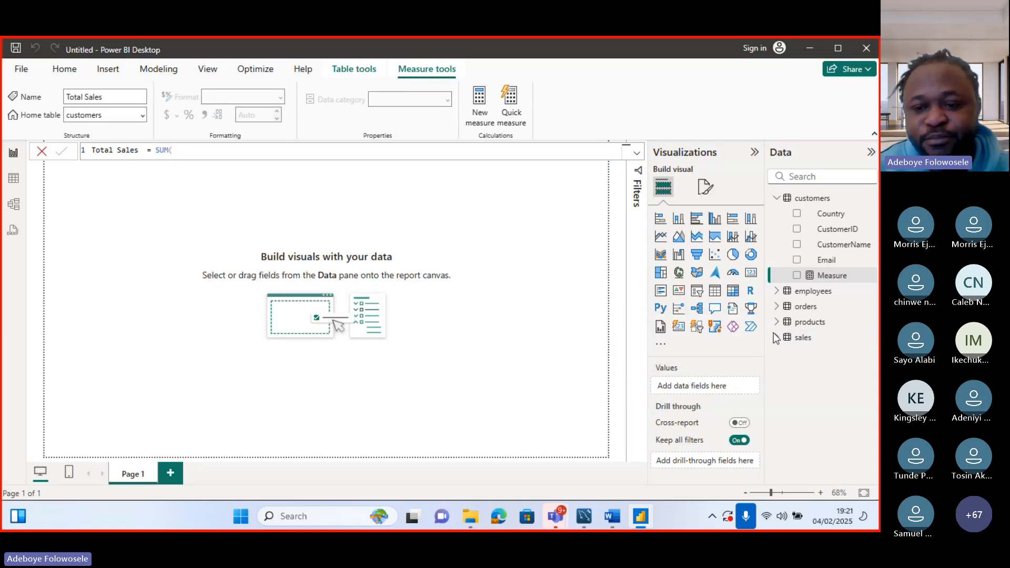
left_click(776, 339)
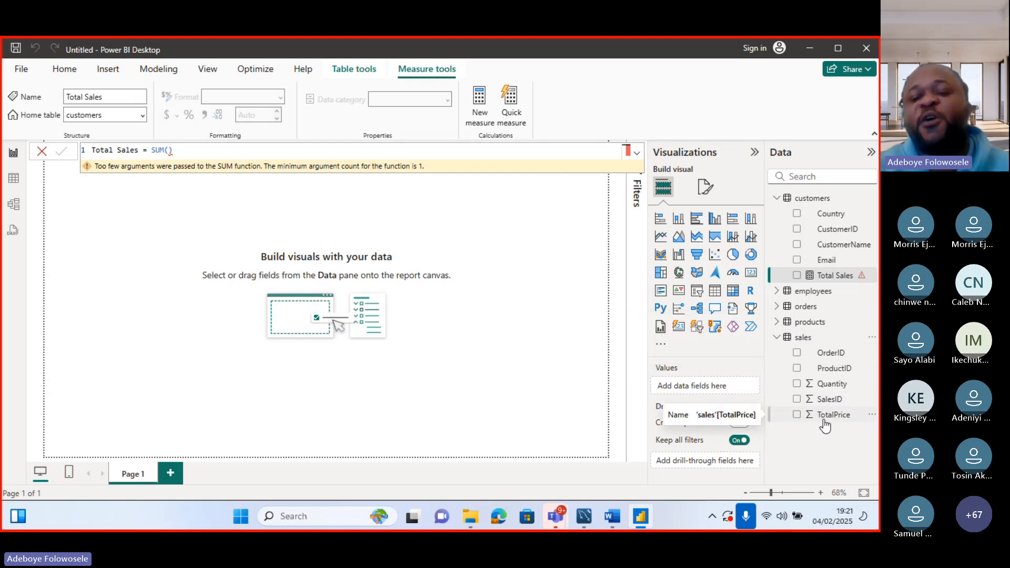
Step: Use sales[TotalPrice] as the SUM argument and commit the measure Total Sales = SUM(sales[TotalPrice])
left_click(170, 150)
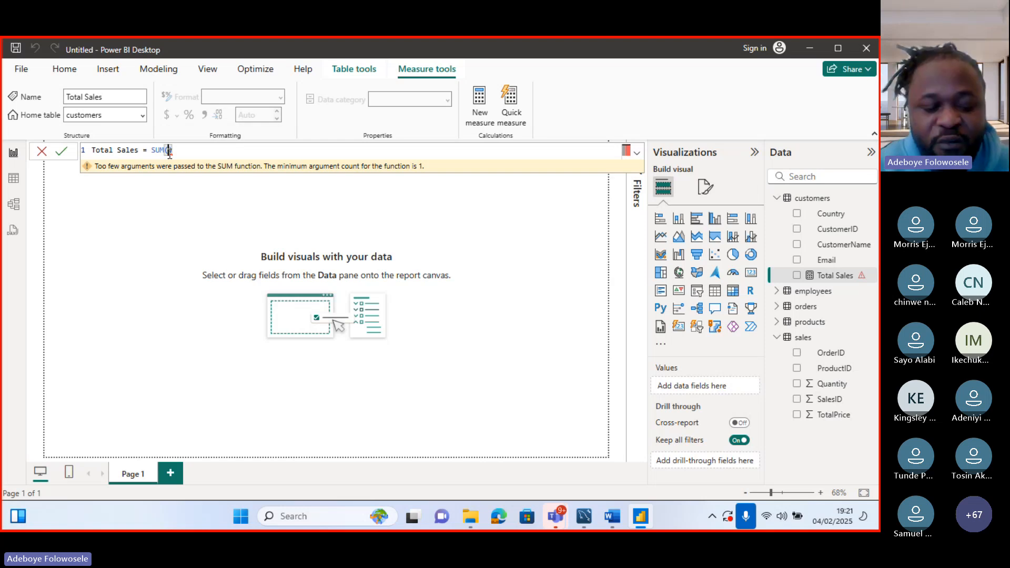
type("sa")
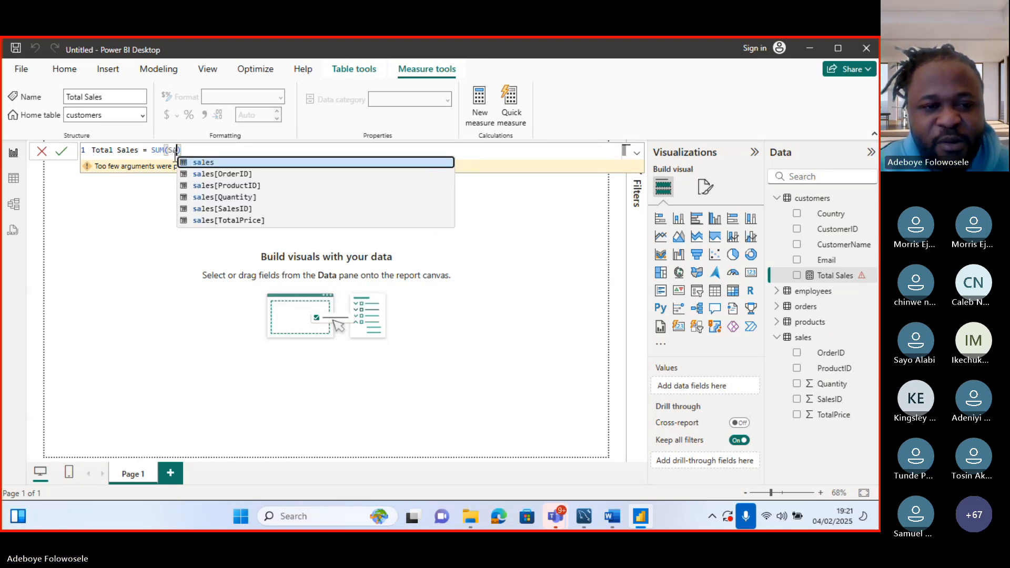
left_click(232, 220)
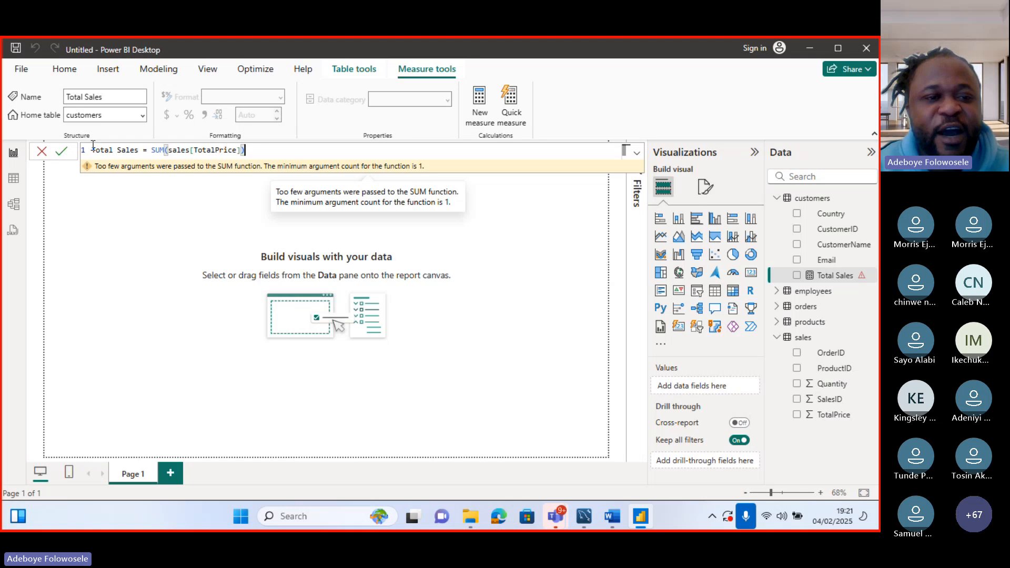
left_click(120, 151)
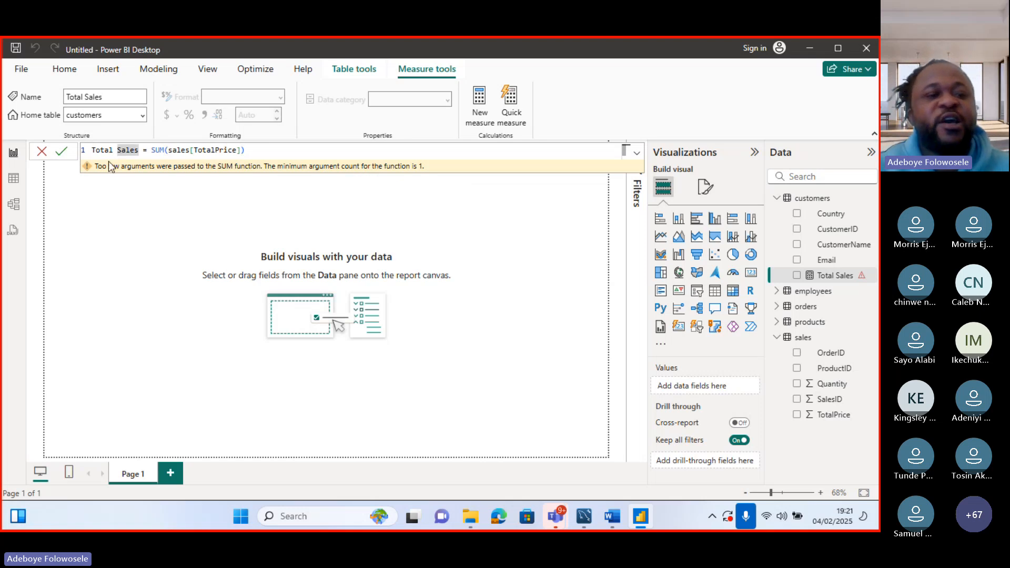
left_click(116, 151)
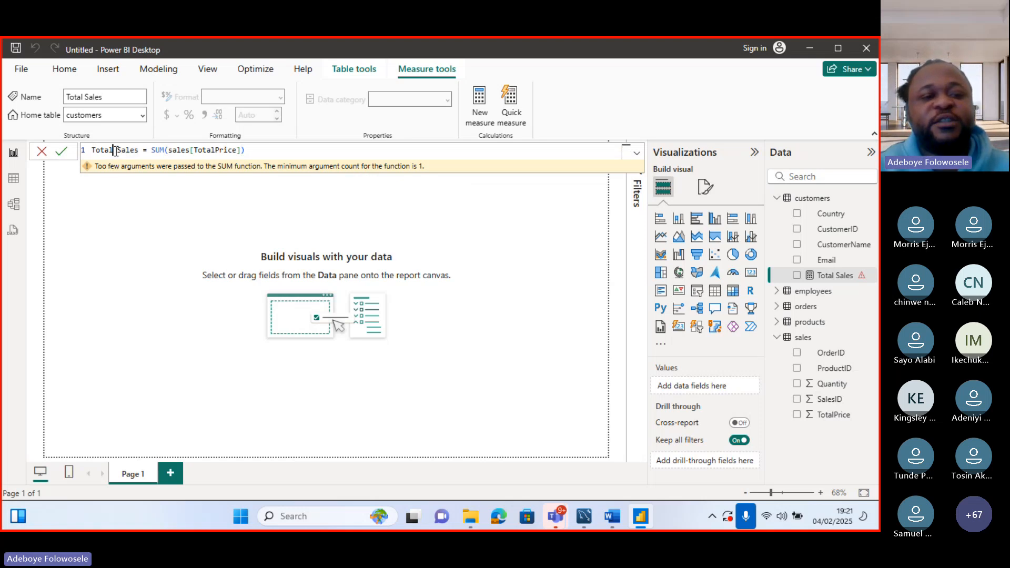
left_click(120, 151)
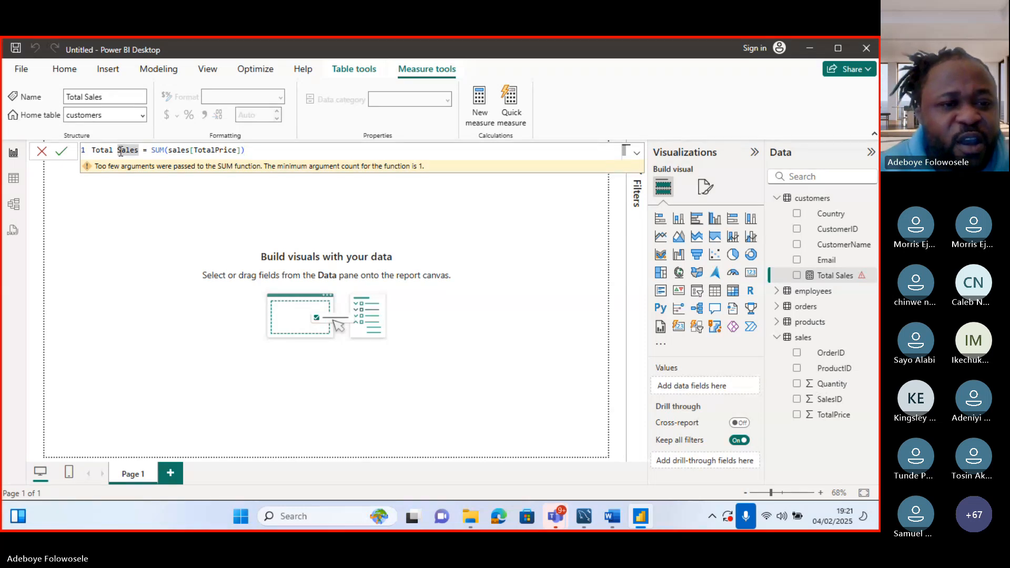
left_click(181, 148)
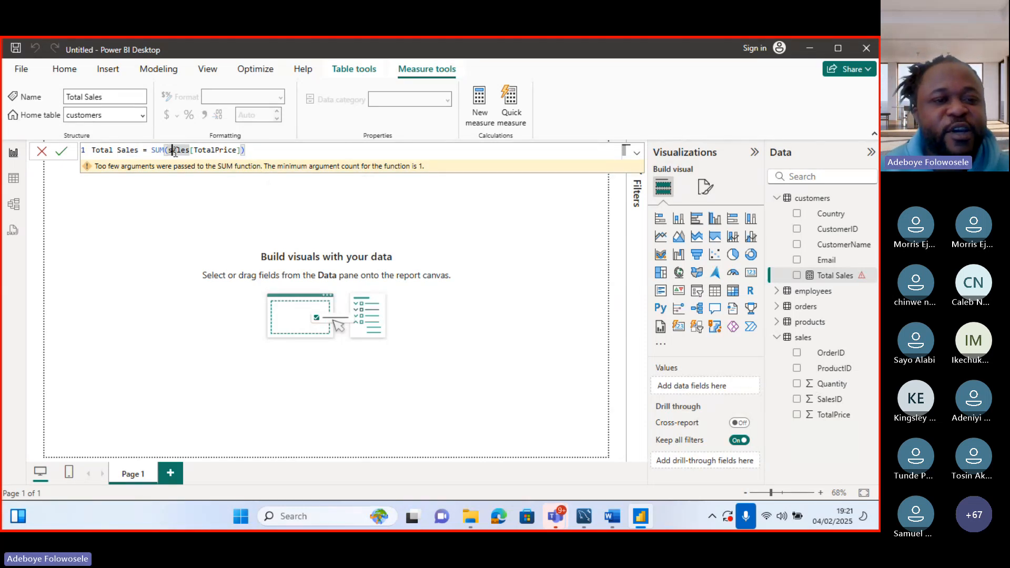
left_click(61, 153)
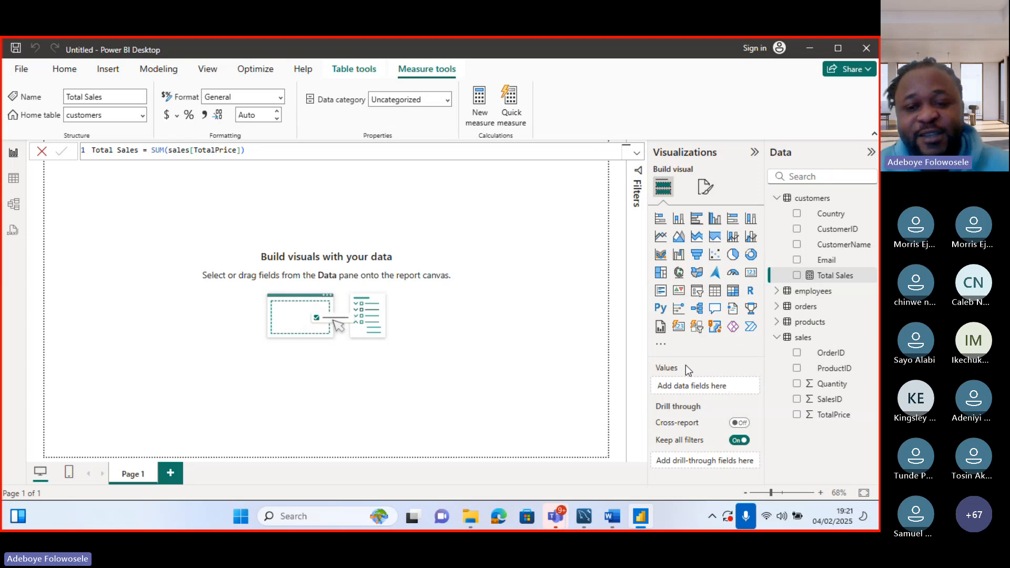
Step: Add a card visual, reduce its height and width, and fill it with the Total Sales measure
left_click(751, 273)
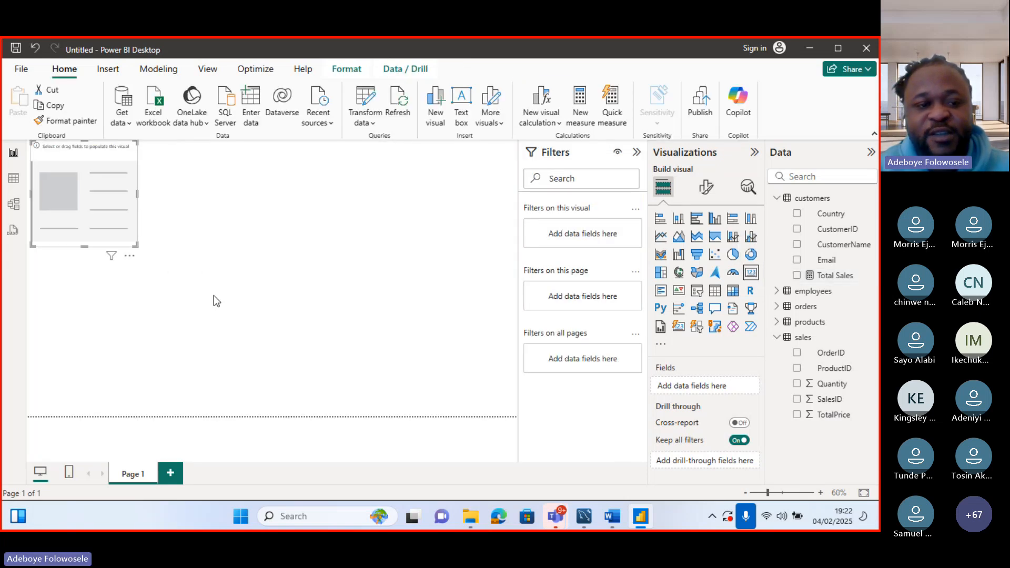
left_click_drag(84, 246, 84, 179)
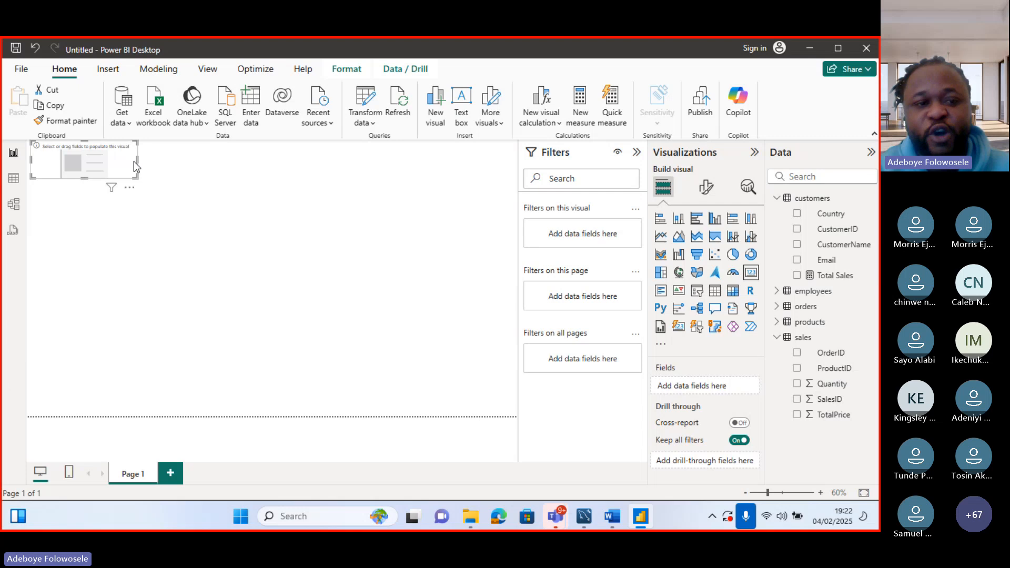
left_click_drag(140, 157, 112, 157)
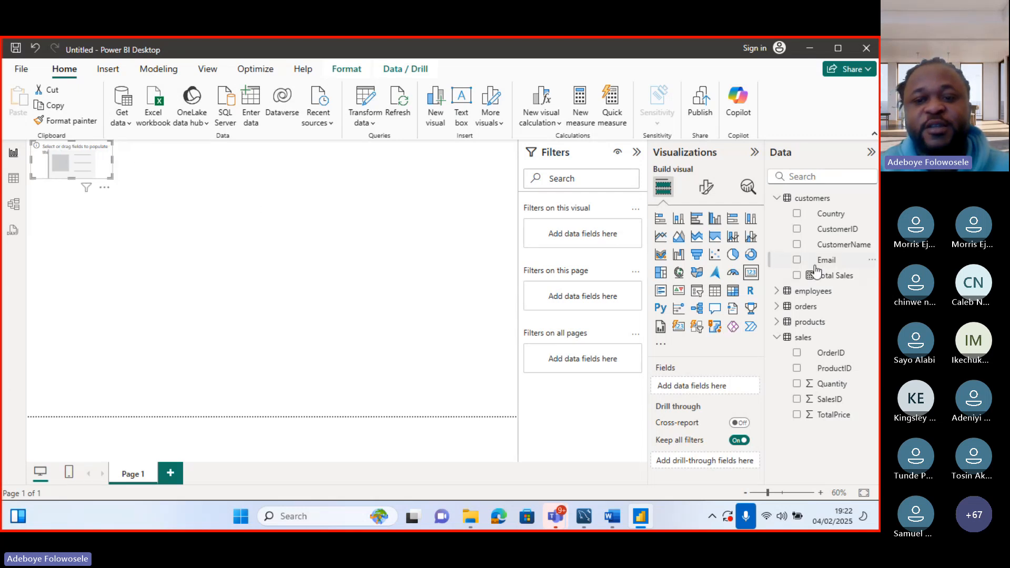
left_click(797, 277)
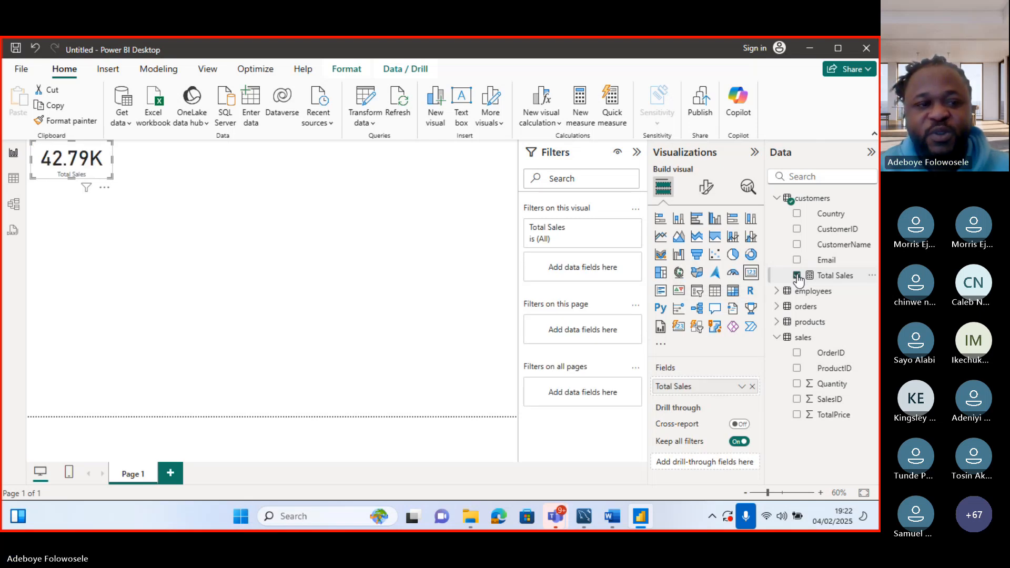
Step: Move the Total Sales card slightly down the report page
left_click(112, 168)
left_click(80, 174)
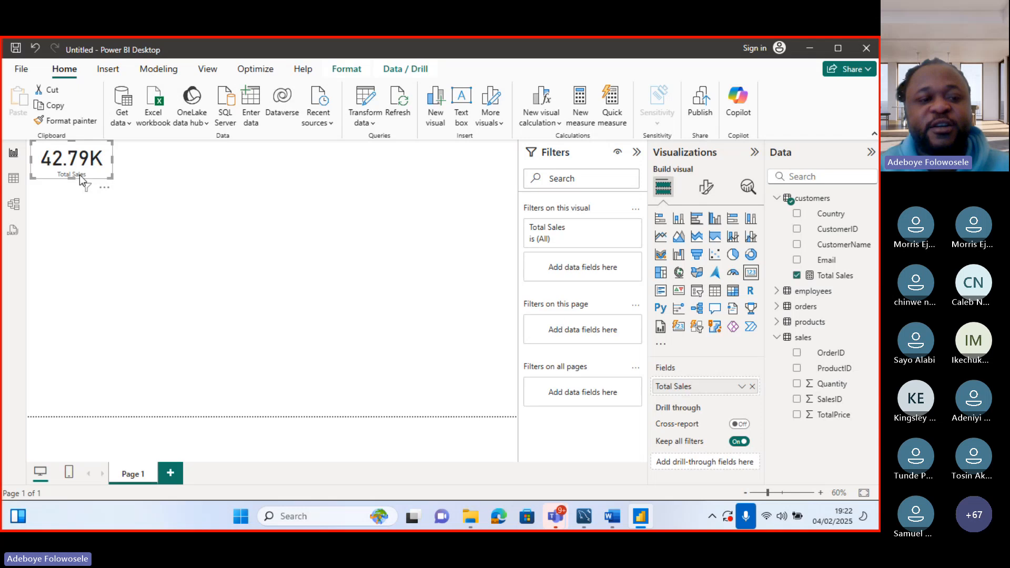
left_click_drag(109, 167, 110, 190)
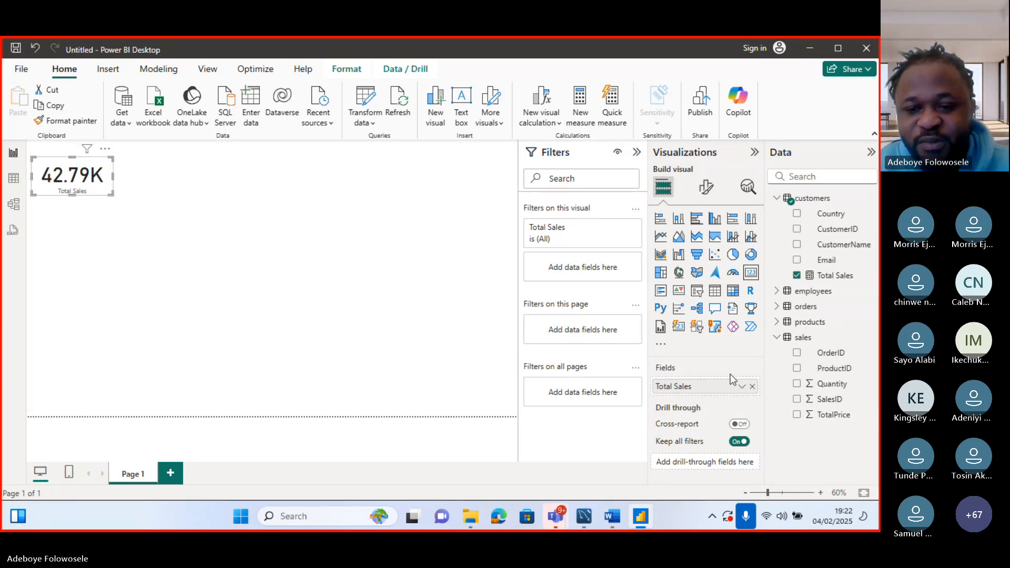
Step: Look over the Total Sales field's options and the card's general formatting, including its data format and size properties
right_click(740, 387)
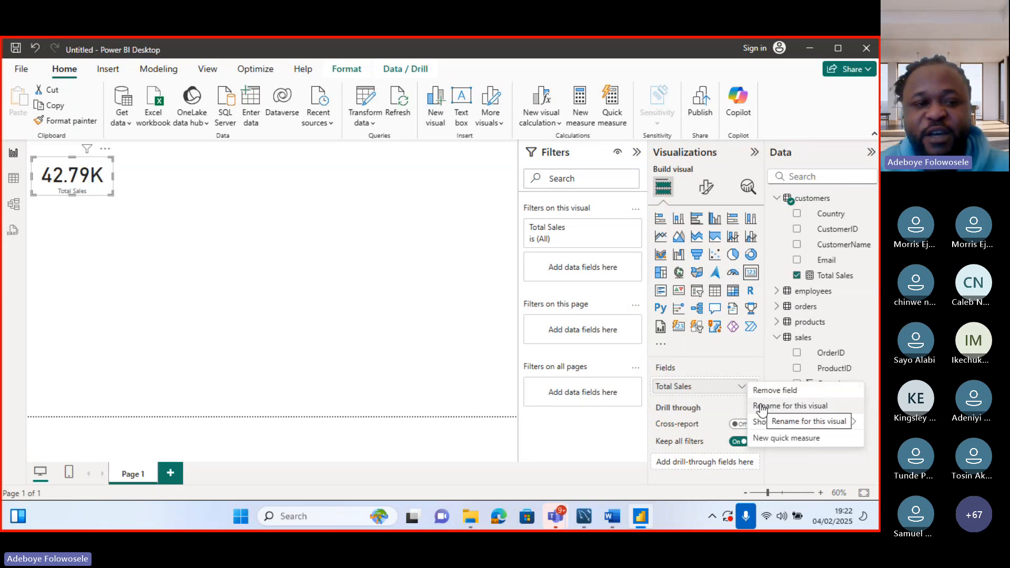
left_click(729, 383)
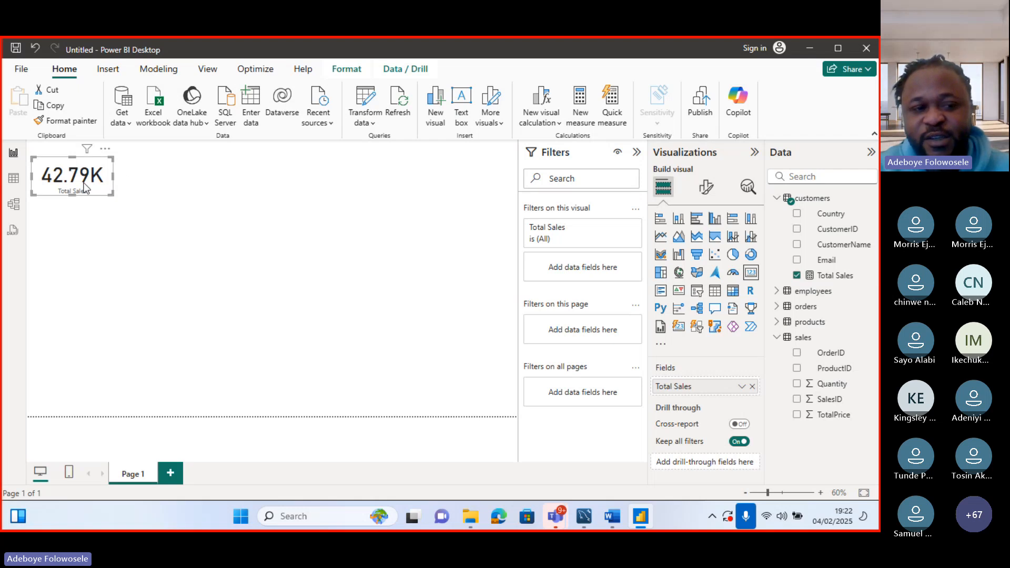
left_click(705, 190)
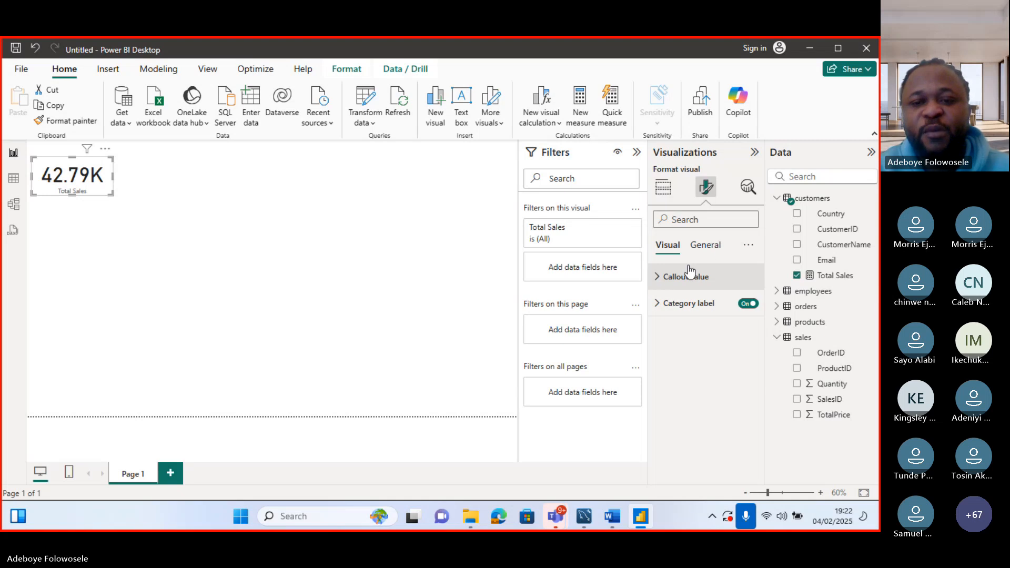
left_click(708, 249)
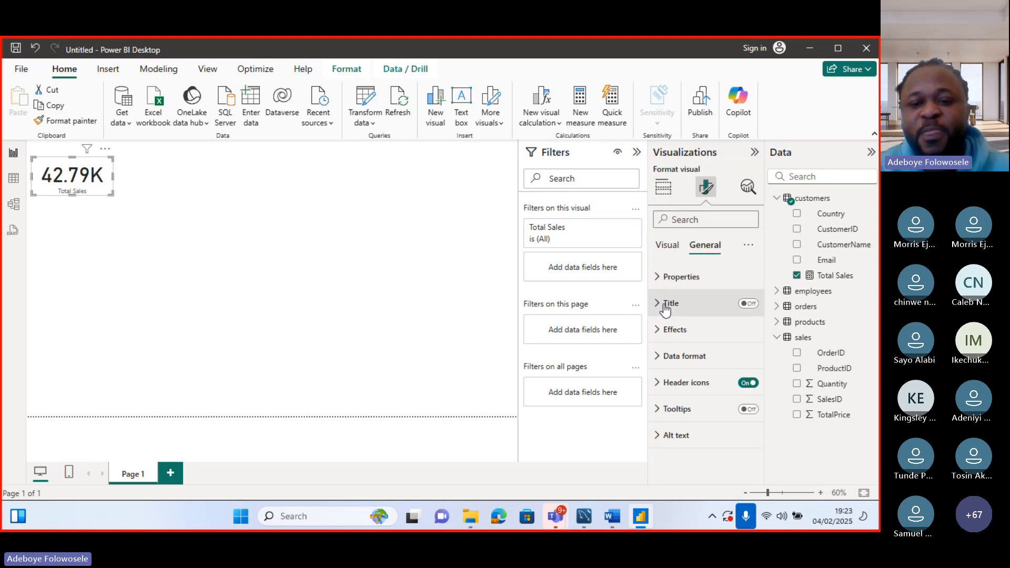
left_click(656, 356)
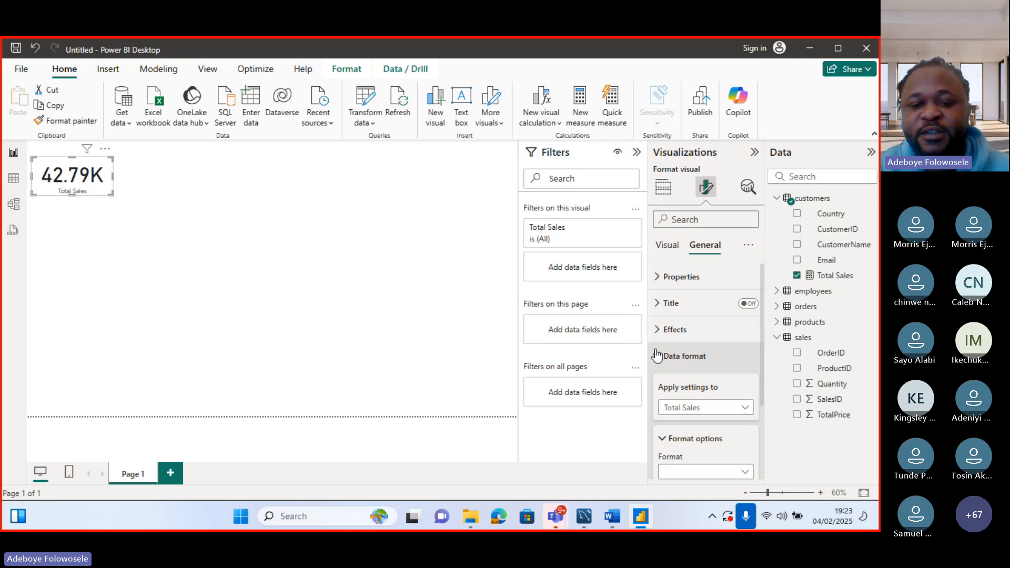
left_click(657, 356)
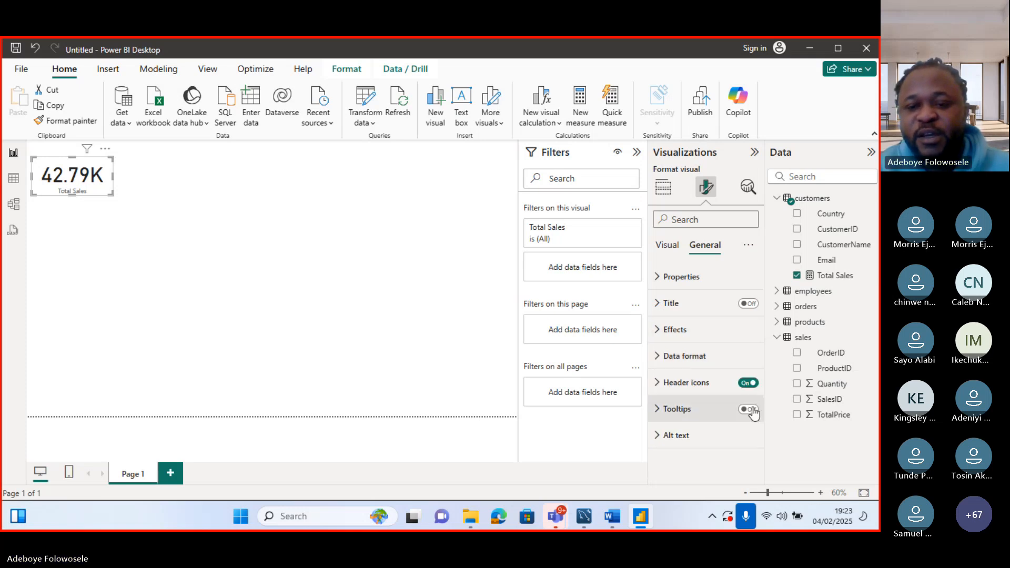
left_click(658, 278)
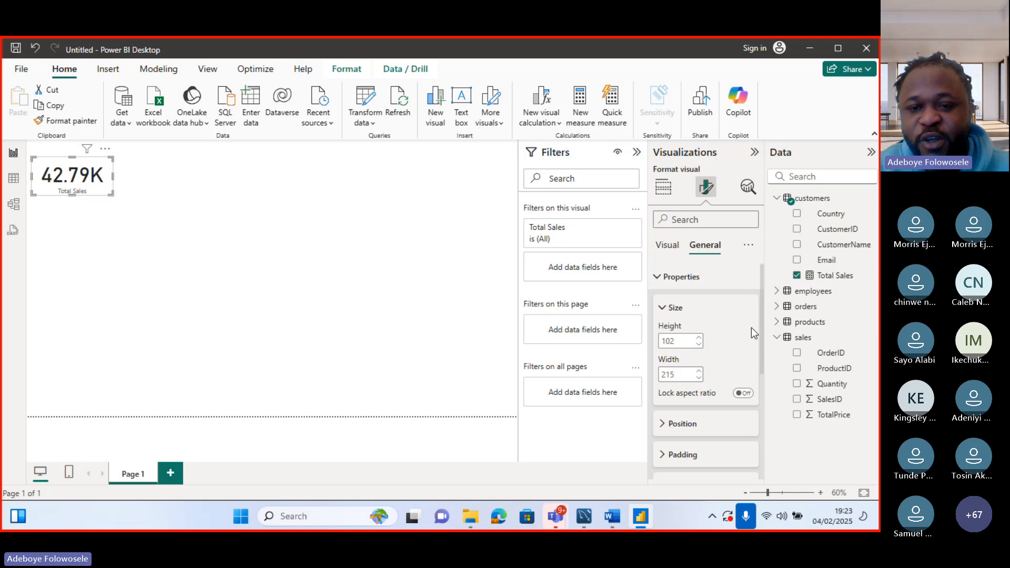
left_click(658, 276)
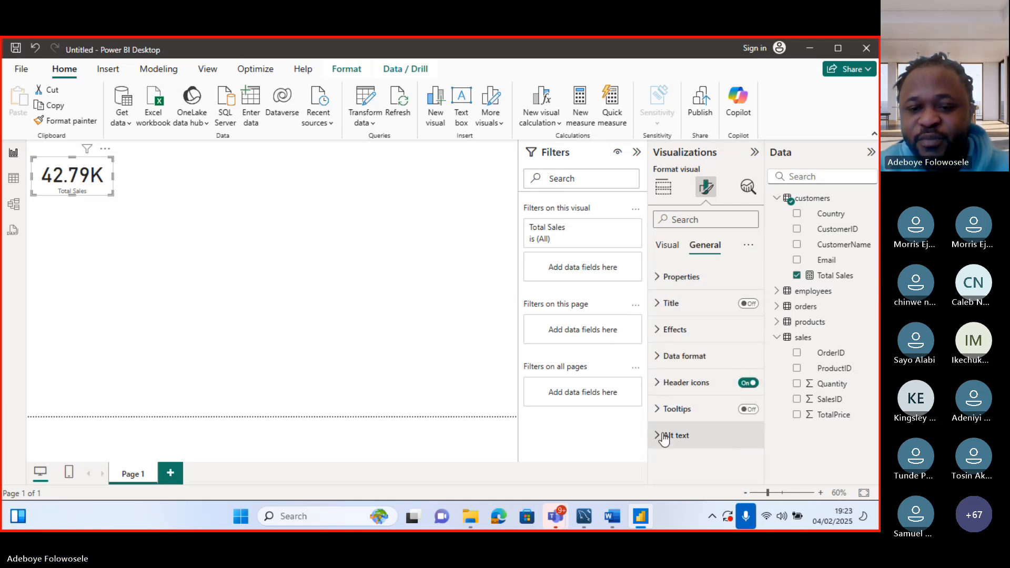
Step: Set the background colour of the card's header icons to blue
left_click(661, 384)
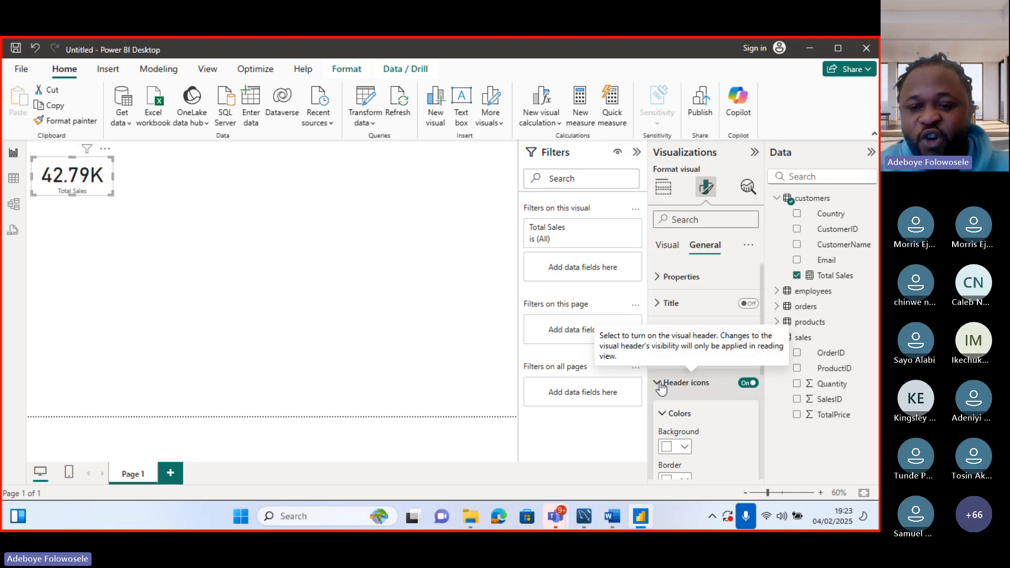
left_click_drag(762, 371, 762, 422)
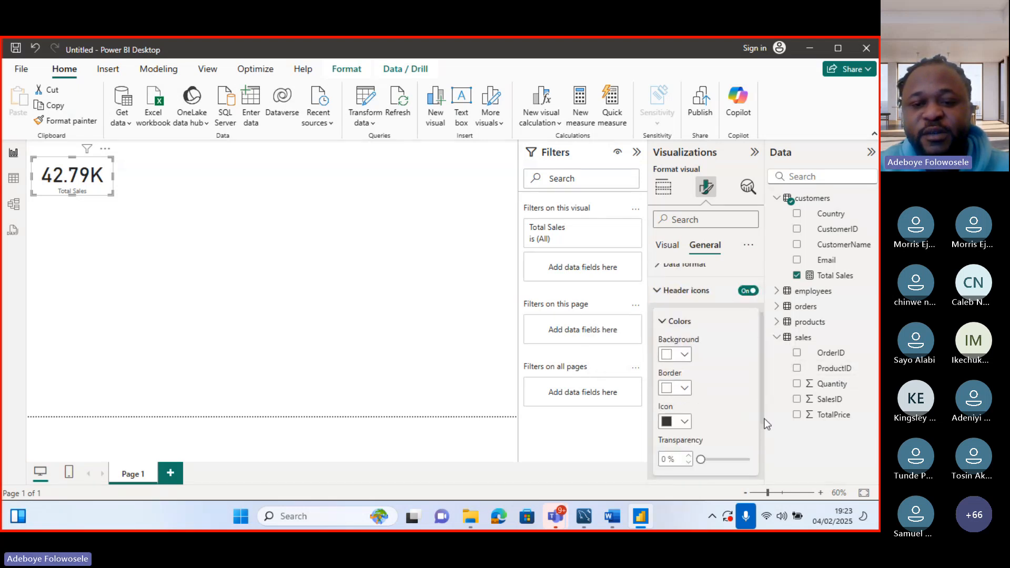
left_click(684, 355)
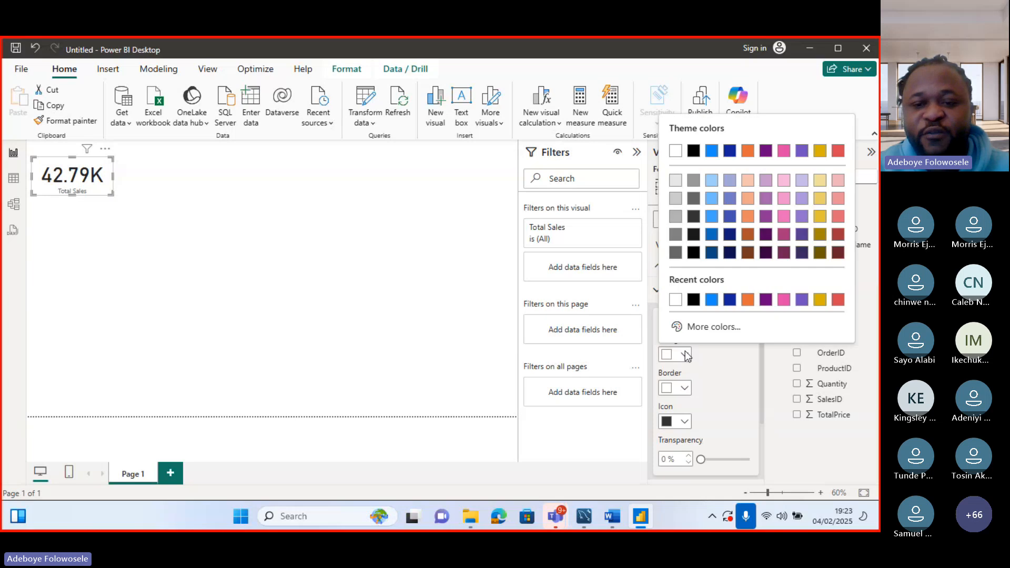
left_click(717, 236)
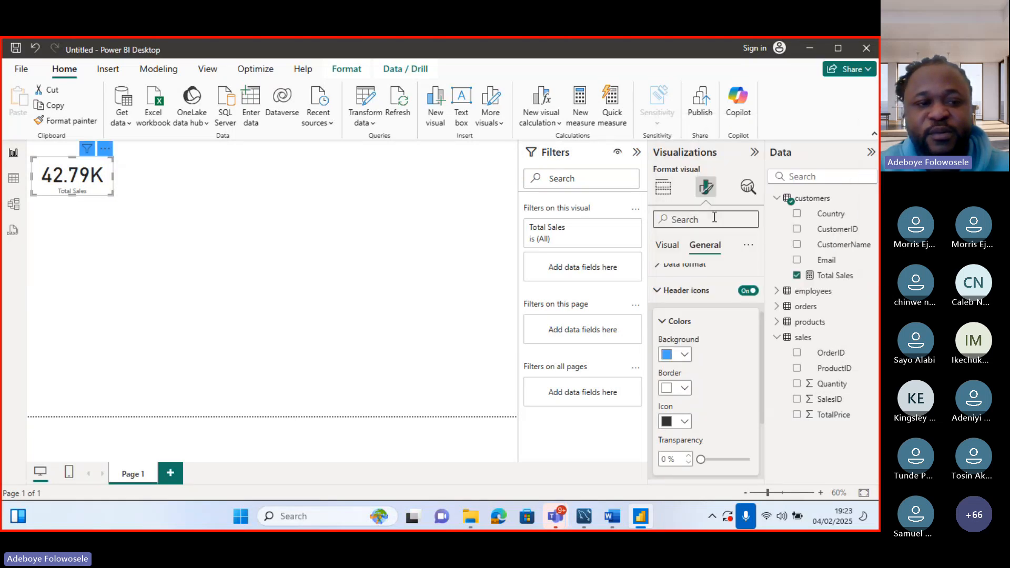
Step: Set the header icons' background colour back to white
left_click(667, 355)
left_click(667, 355)
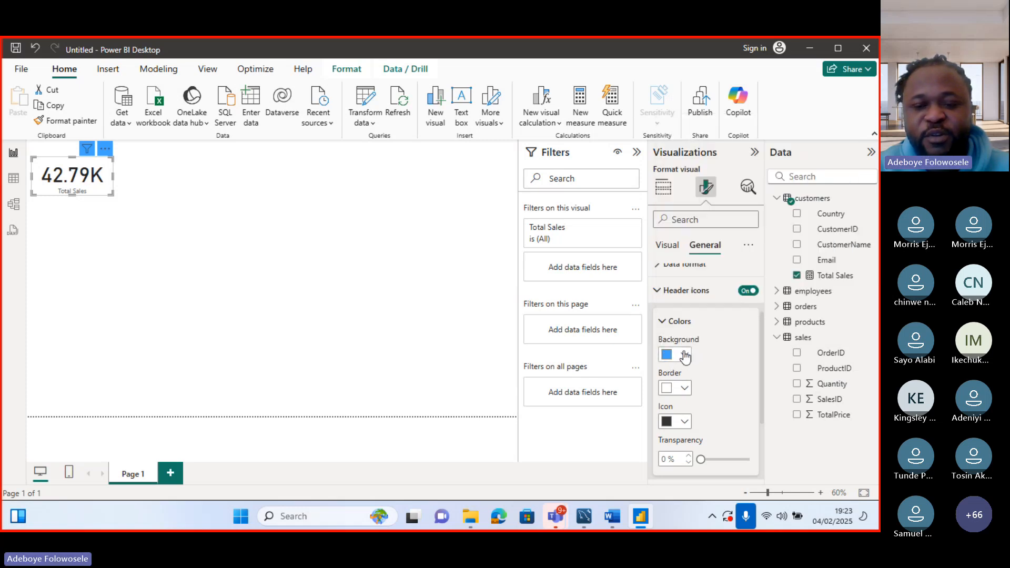
left_click(685, 355)
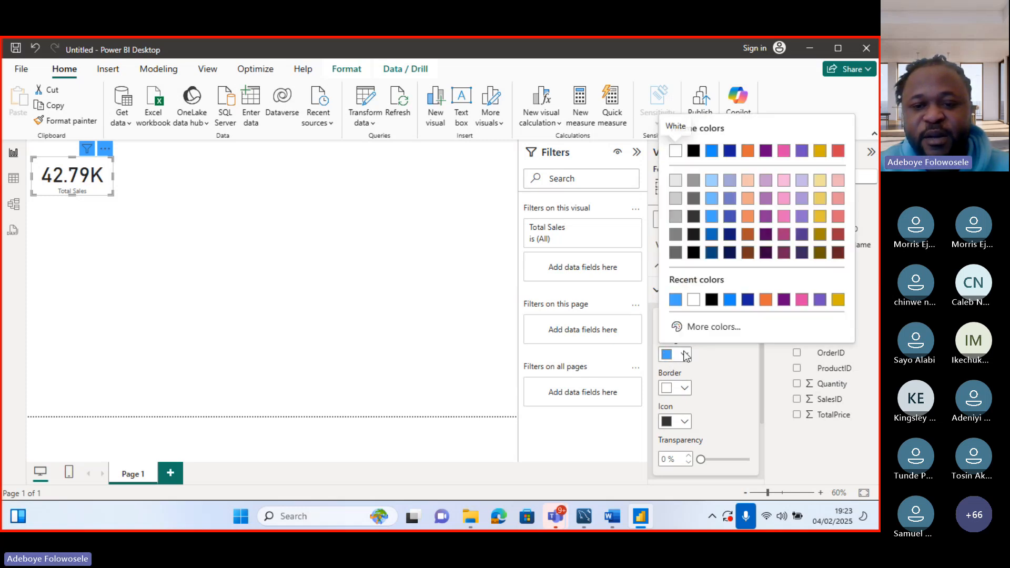
left_click(694, 300)
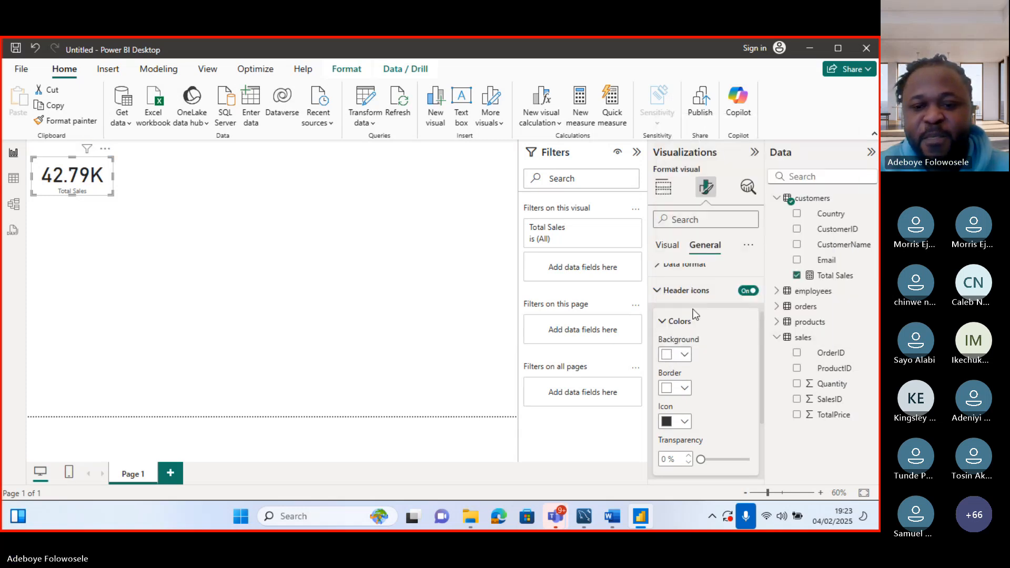
left_click(684, 389)
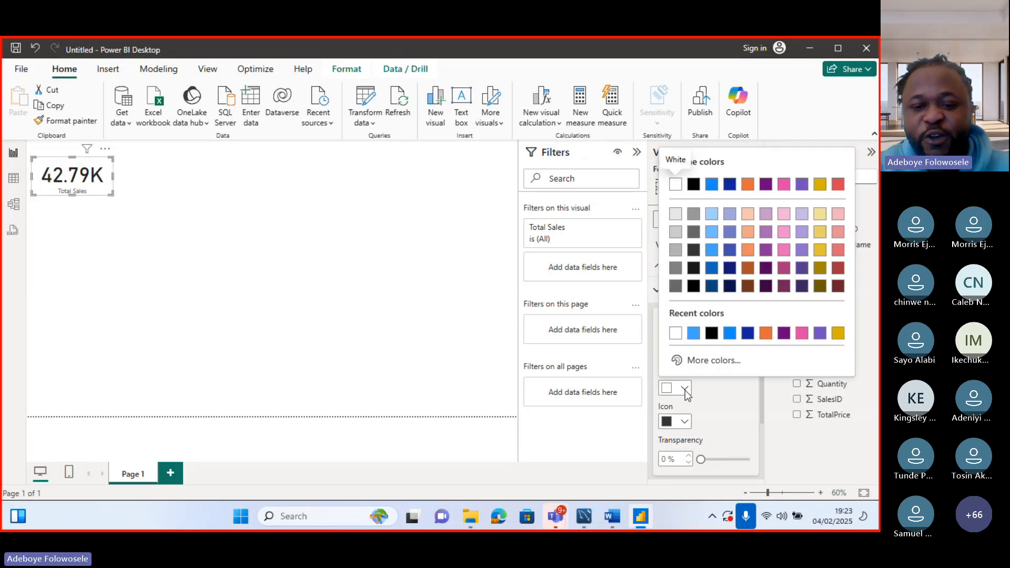
left_click(684, 422)
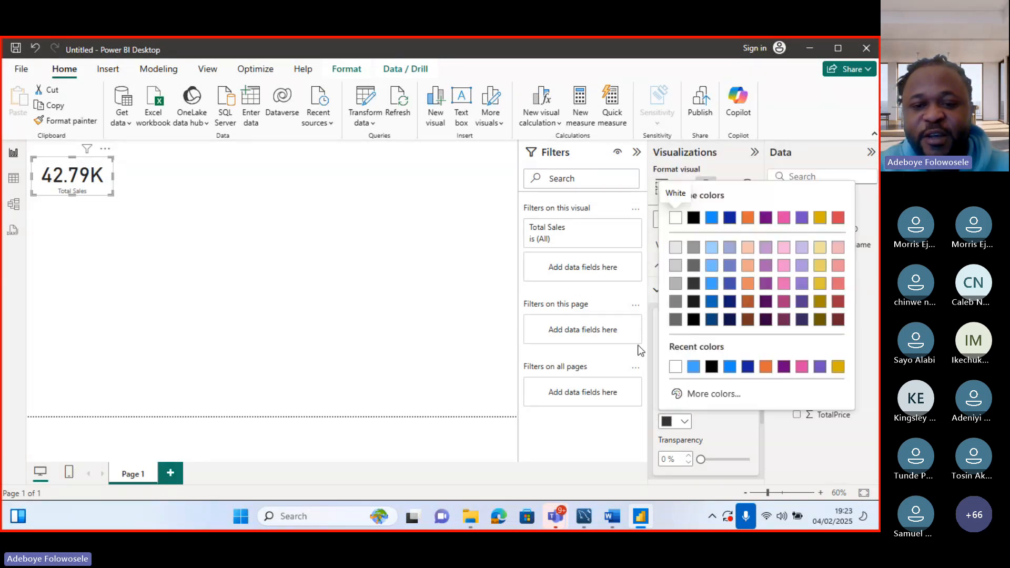
left_click(656, 292)
left_click(656, 291)
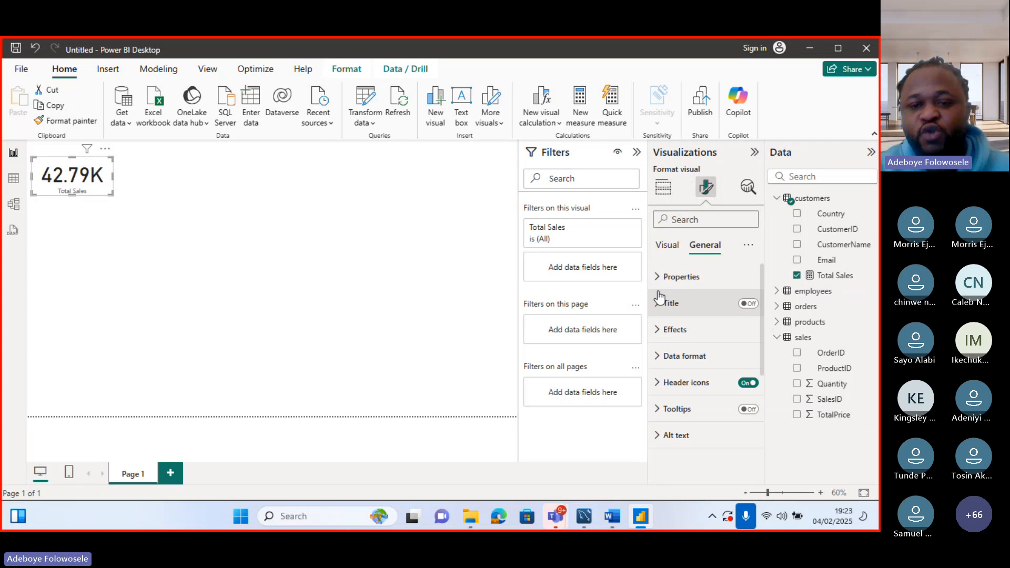
Step: Format the card's callout value in bold Arial Black with a light blue colour
left_click(661, 248)
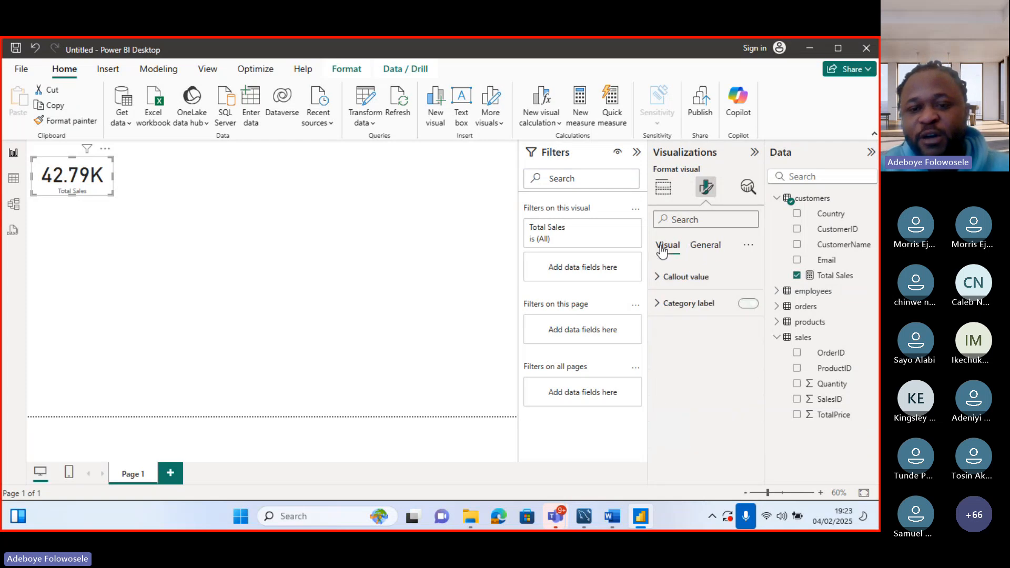
left_click(656, 278)
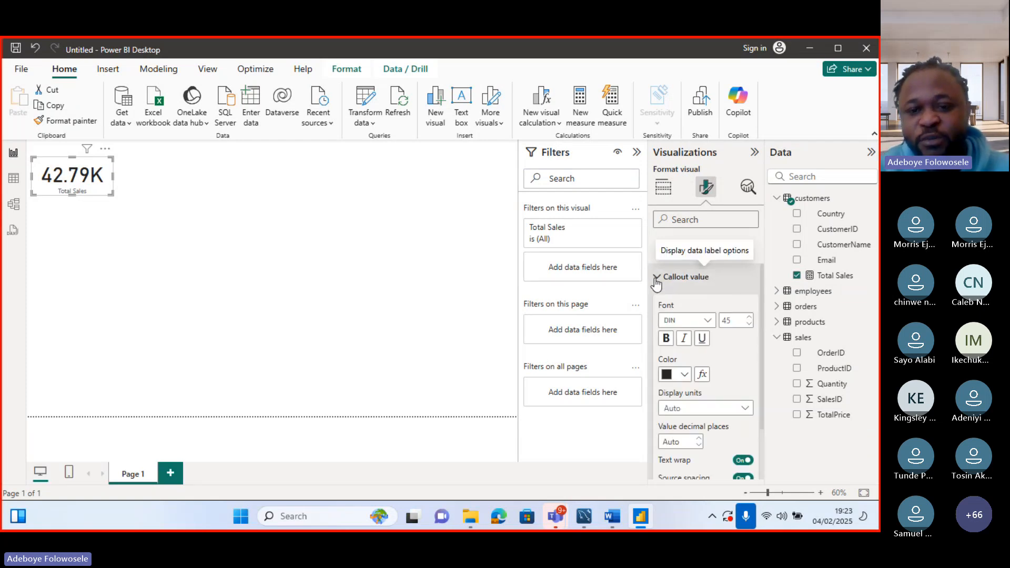
left_click(707, 321)
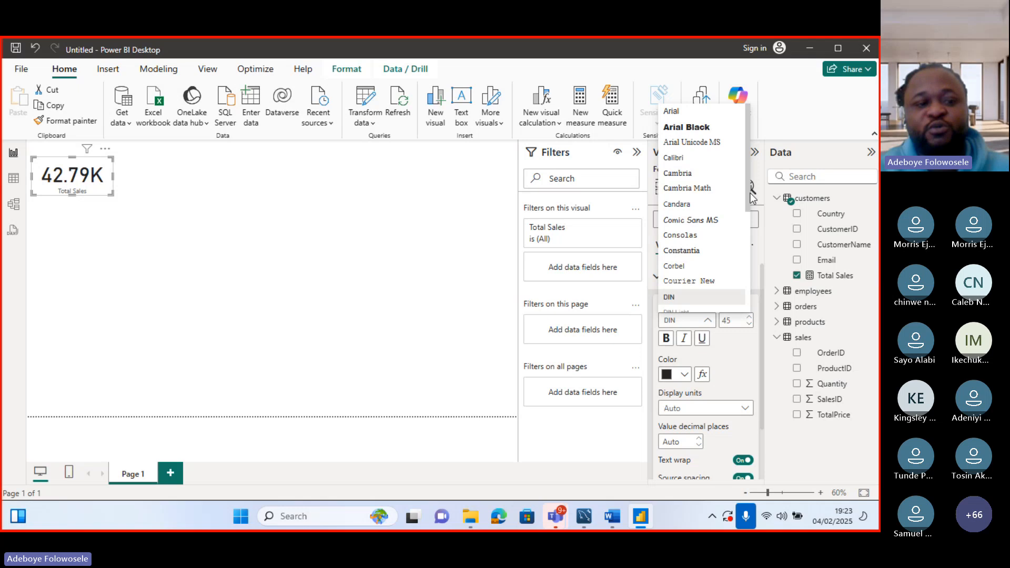
left_click(708, 127)
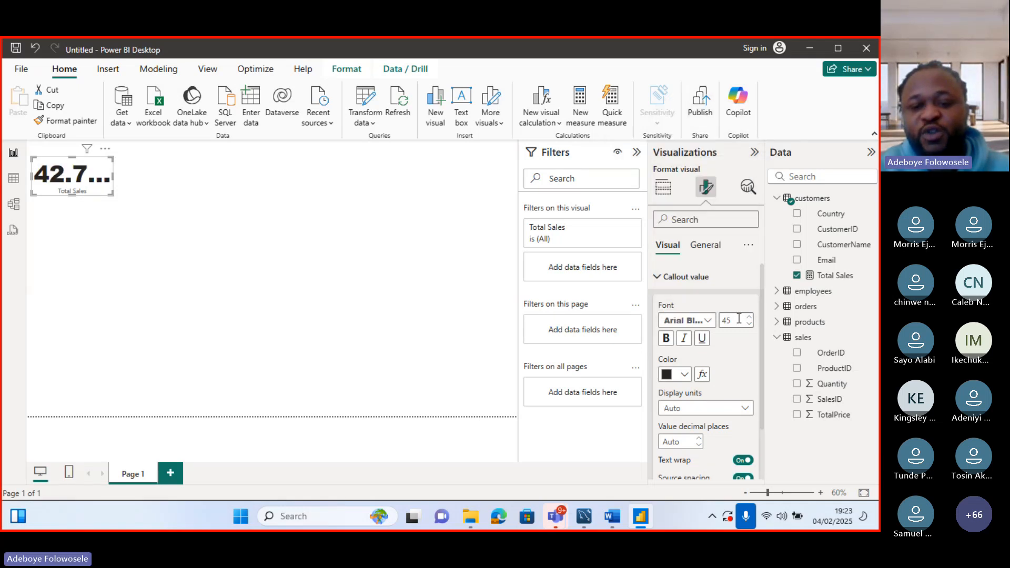
left_click(666, 338)
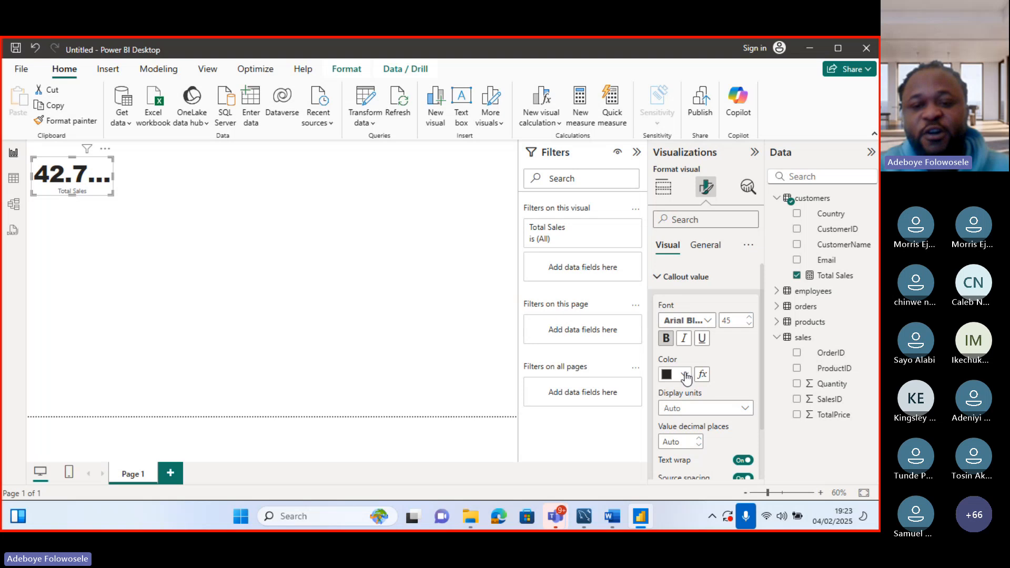
left_click(685, 375)
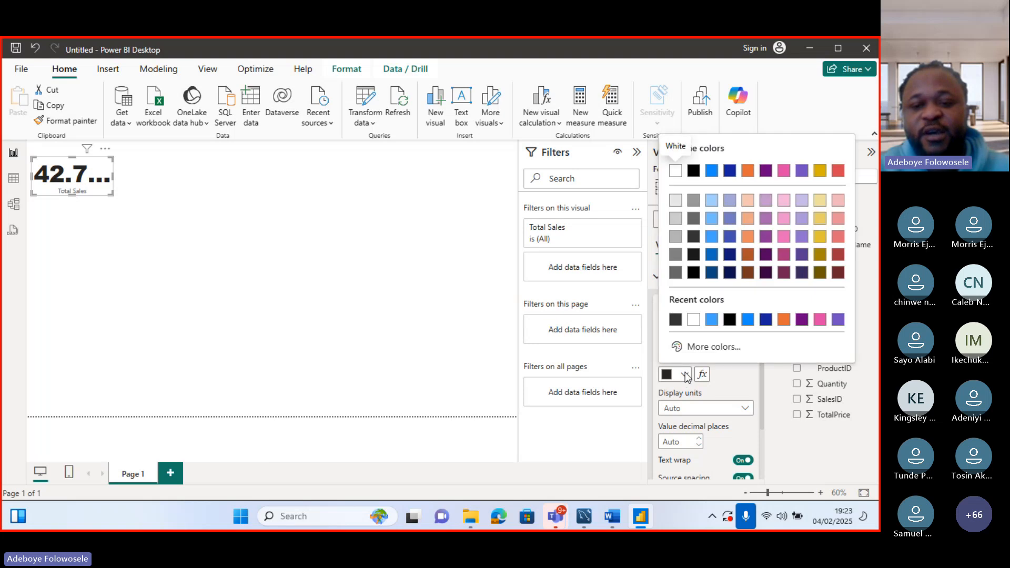
left_click(712, 319)
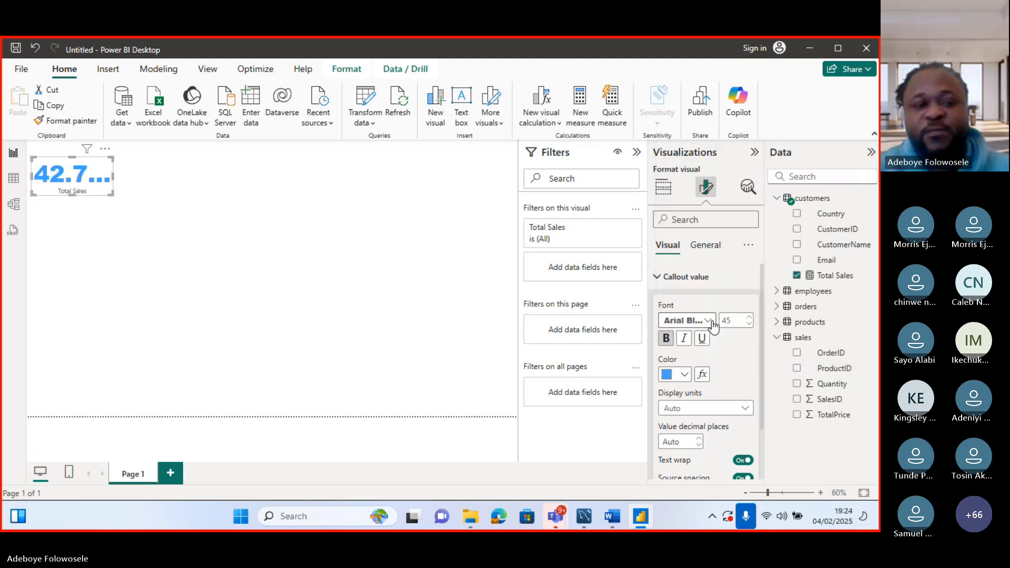
Step: Set the callout value's display units to None and make the card wider and taller to fit the full number
left_click(744, 410)
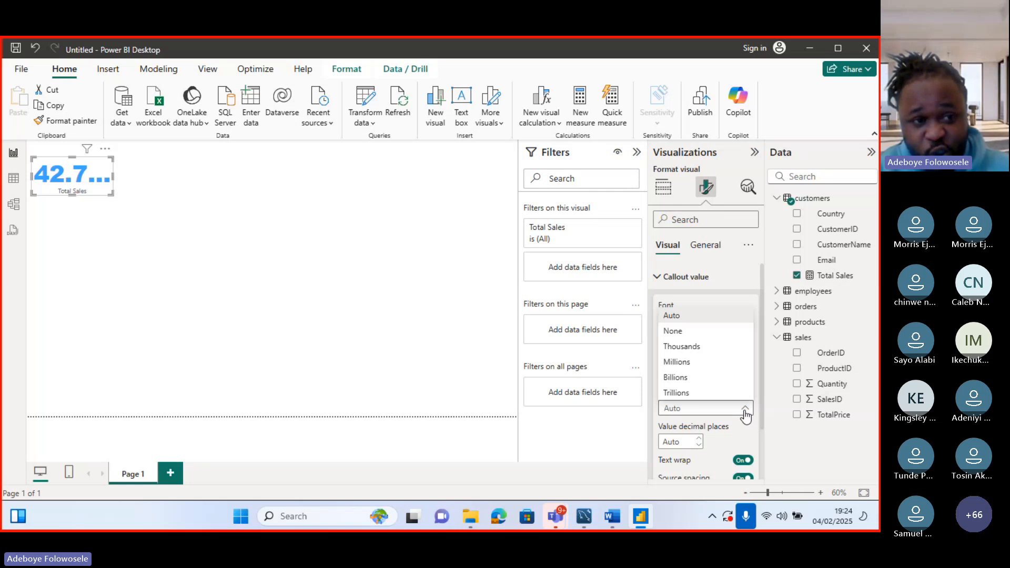
left_click(676, 331)
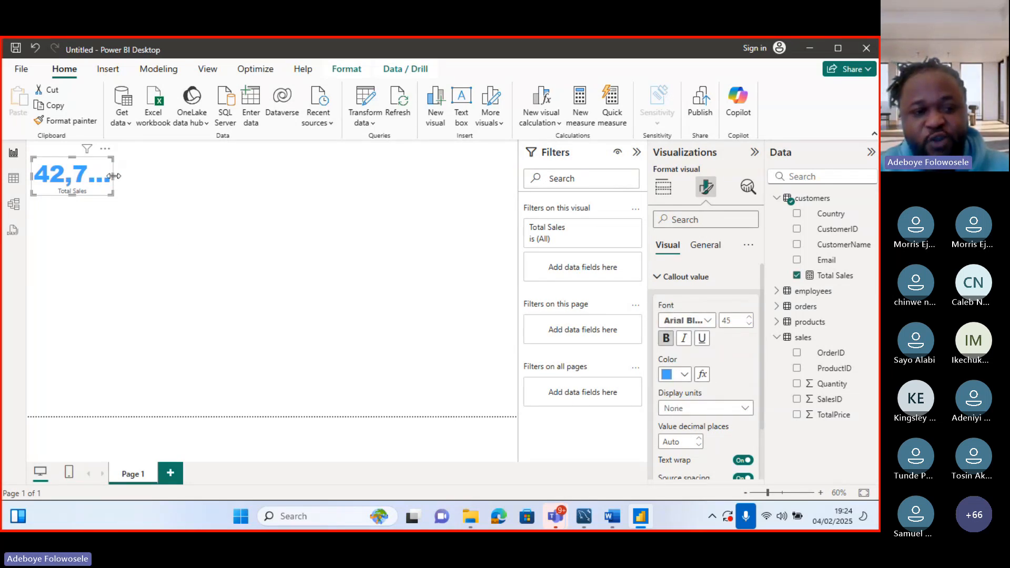
left_click_drag(114, 176, 174, 184)
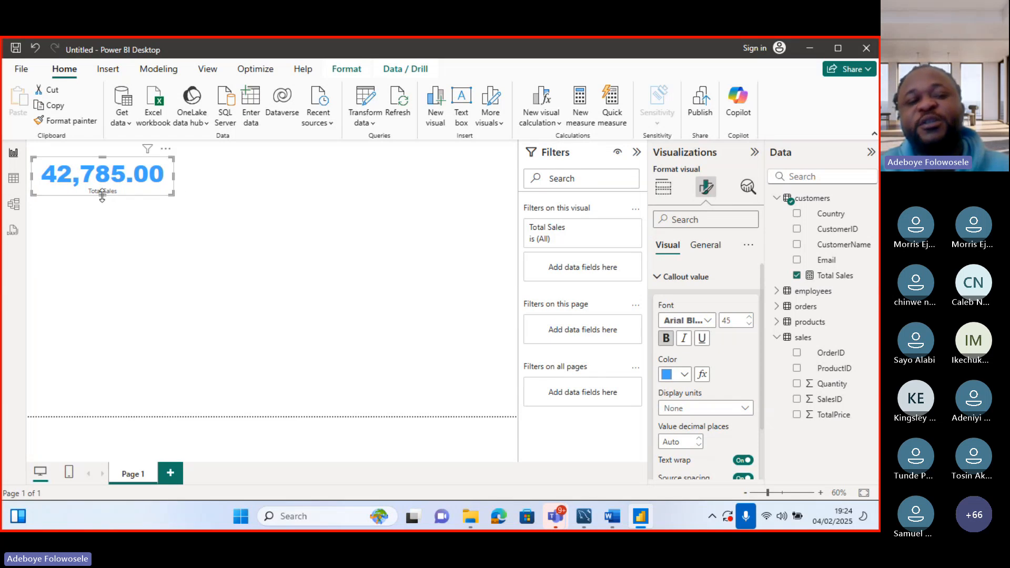
left_click_drag(102, 195, 97, 214)
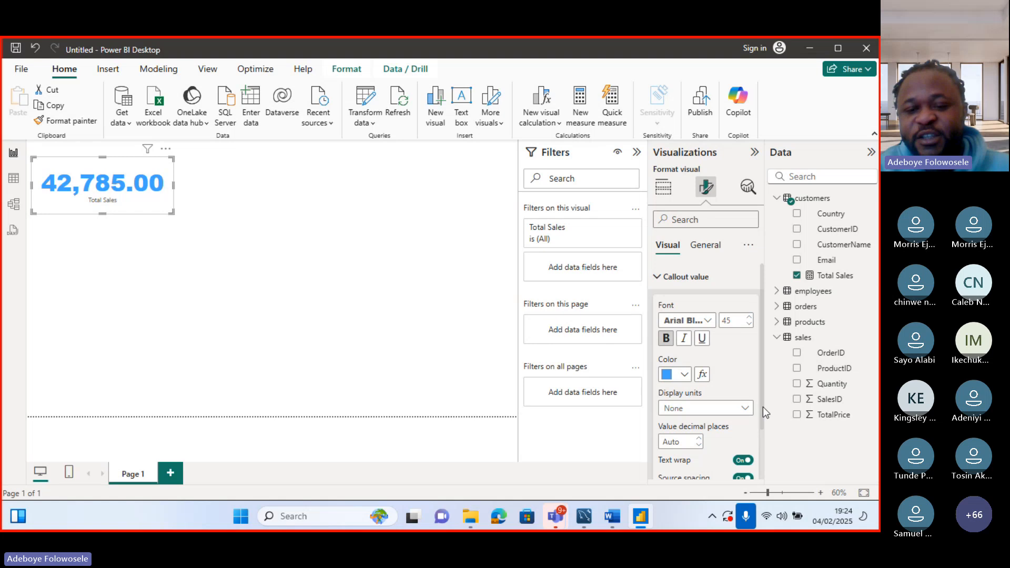
Step: Set the callout value's decimal places to 0
scroll(691, 390, "down", 2)
left_click(687, 390)
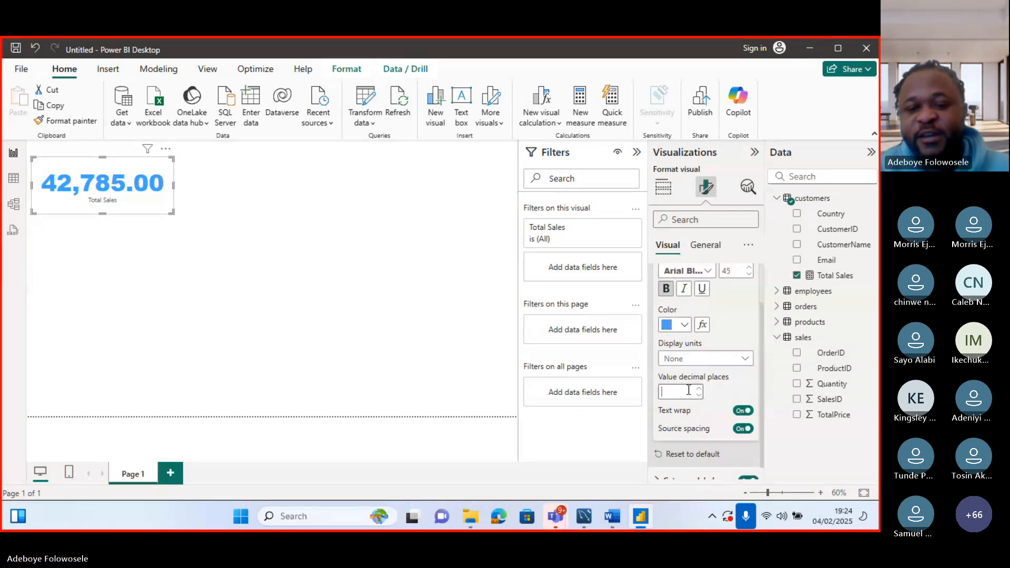
left_click(698, 389)
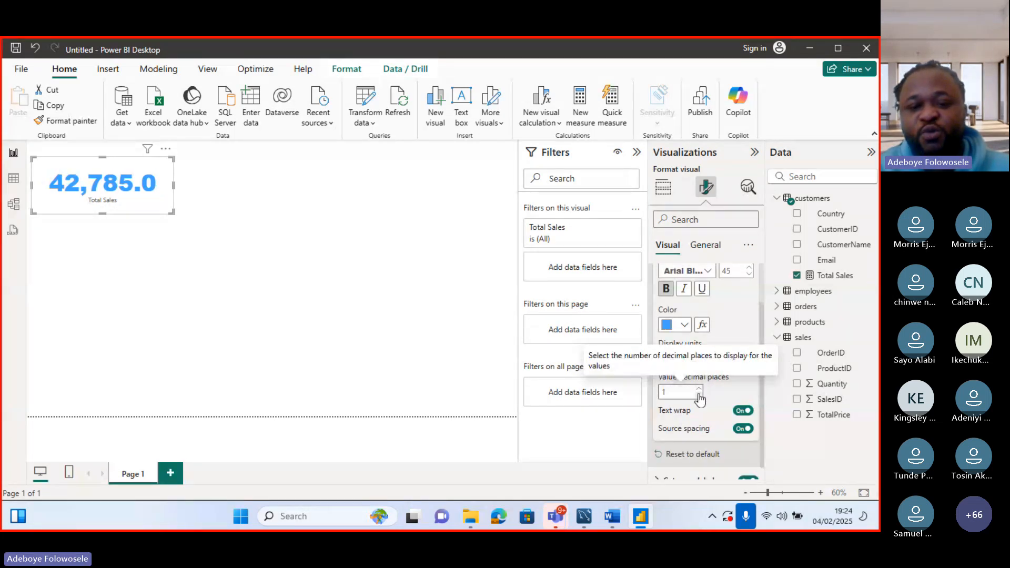
left_click(699, 390)
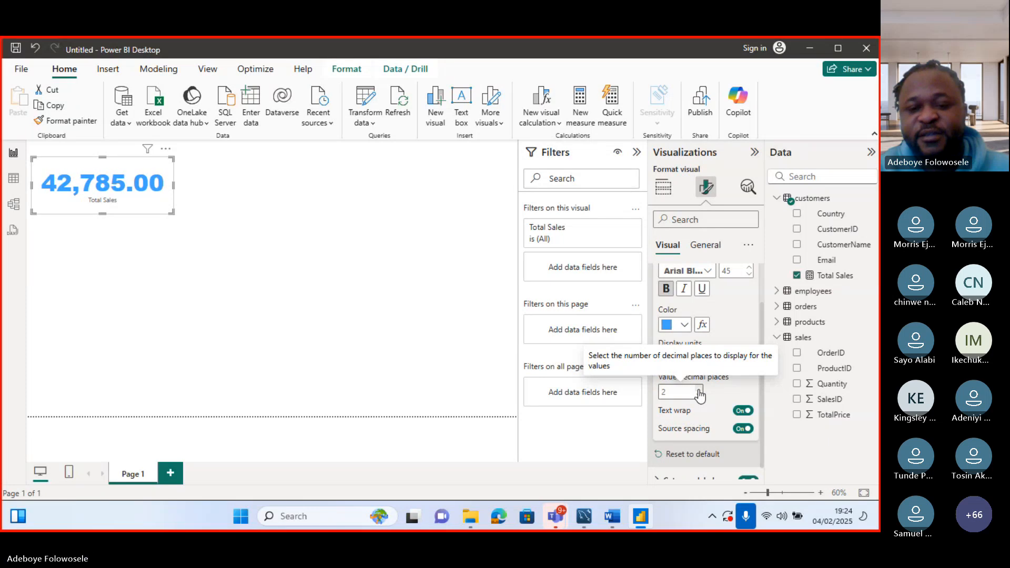
left_click(699, 394)
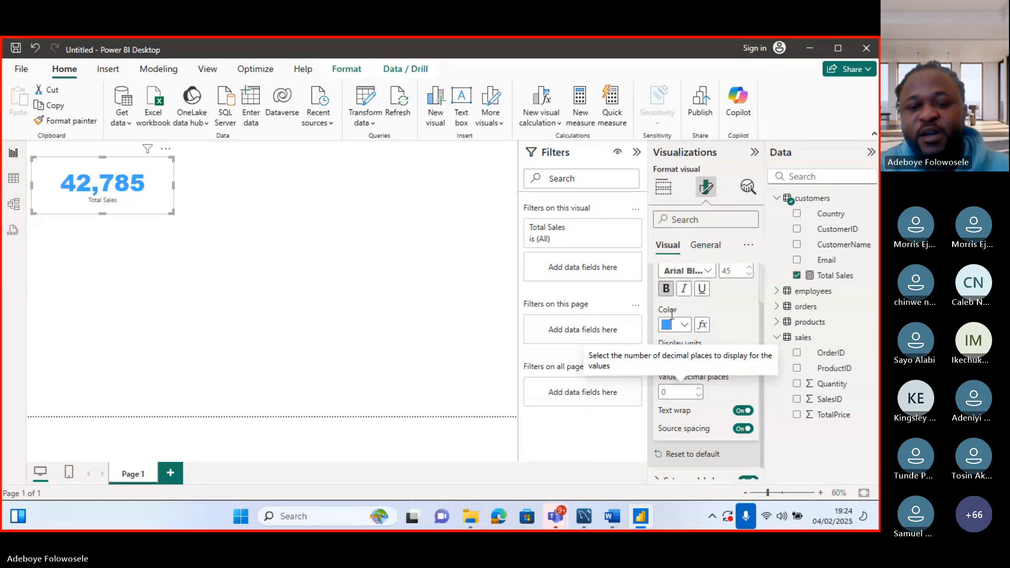
left_click(705, 245)
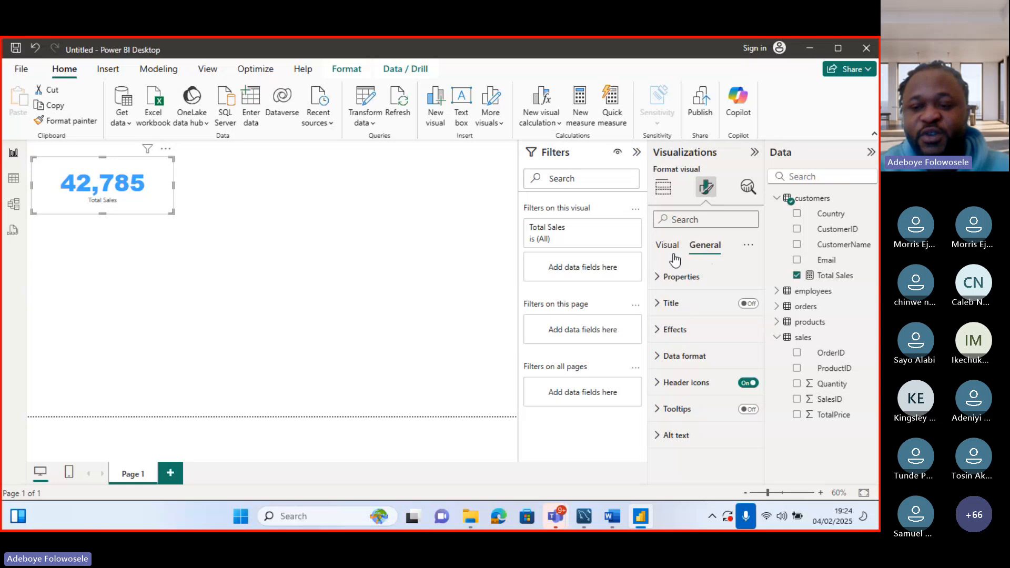
left_click(668, 246)
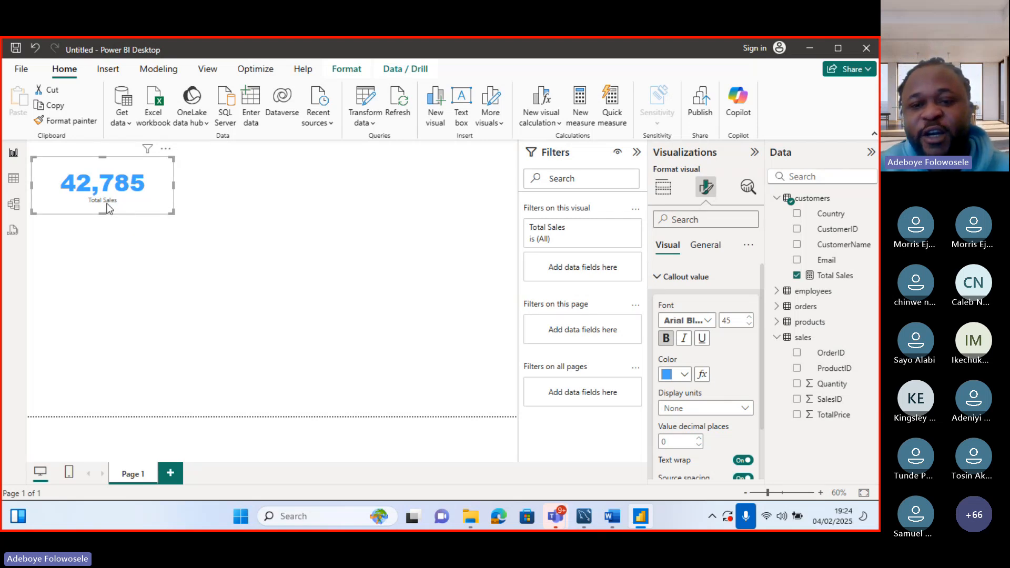
left_click(658, 280)
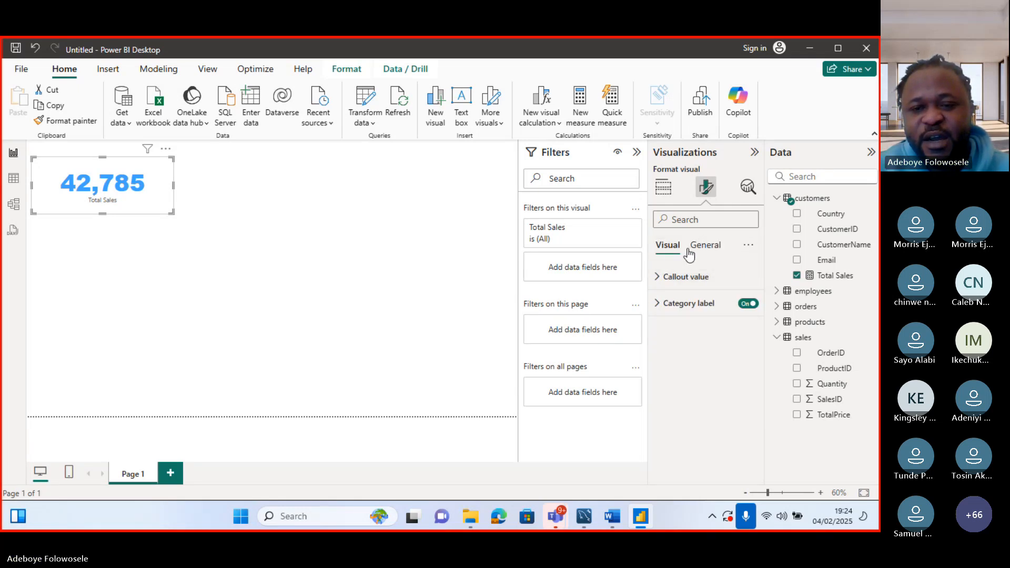
Step: Set the data format of Total Sales to General in the card's general formatting
left_click(705, 246)
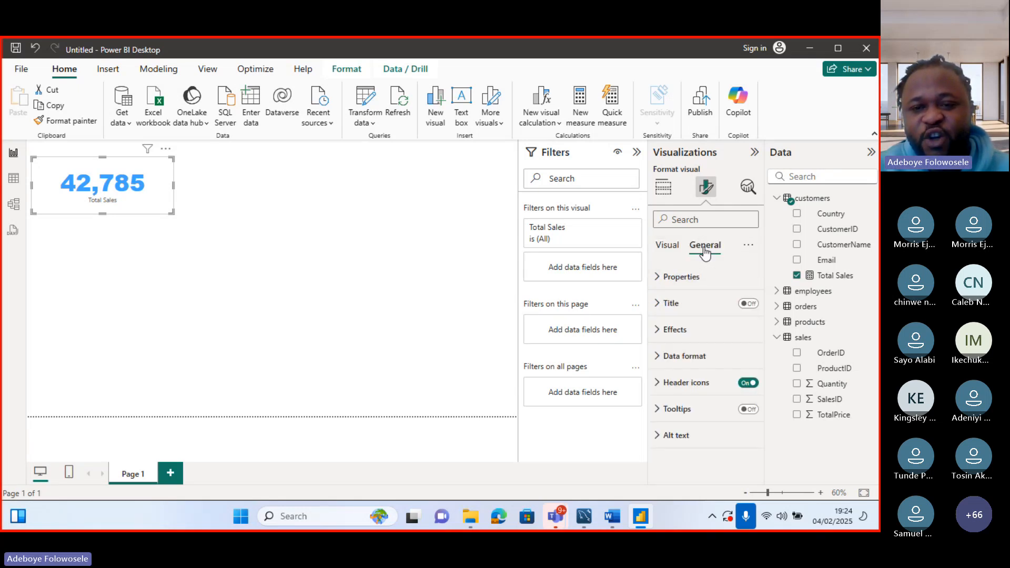
left_click(658, 358)
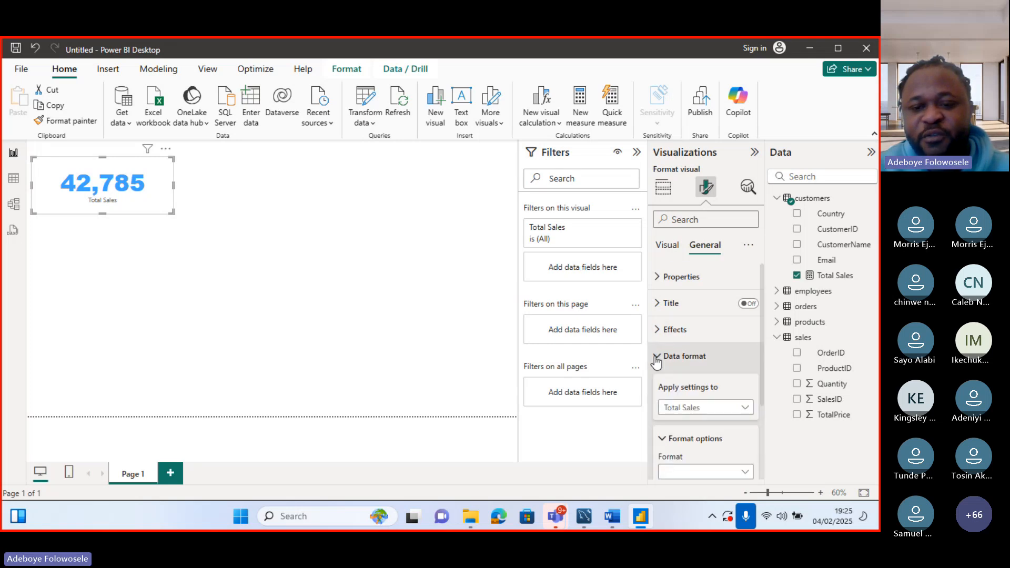
scroll(749, 393, "down", 2)
left_click(746, 382)
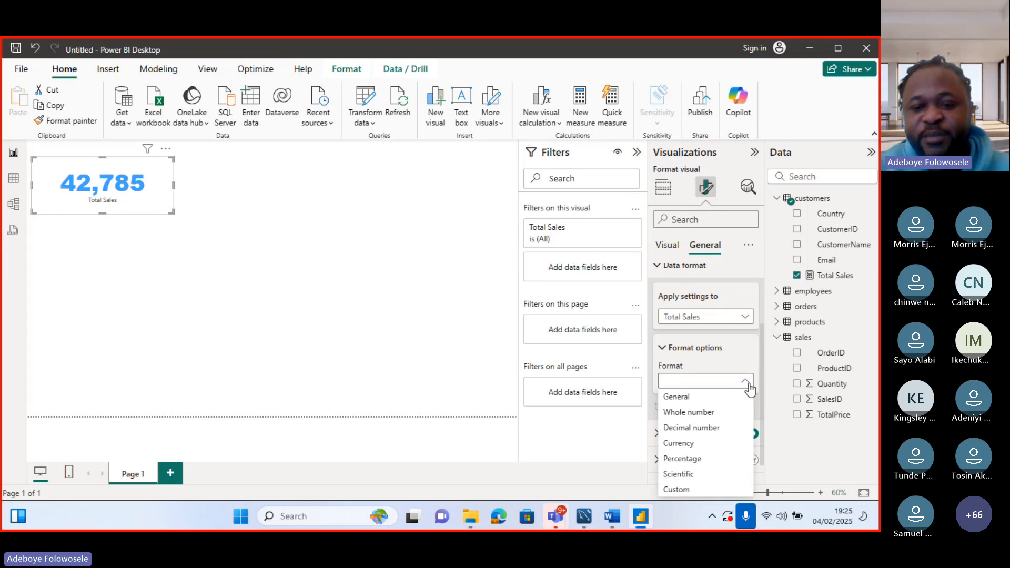
left_click(733, 398)
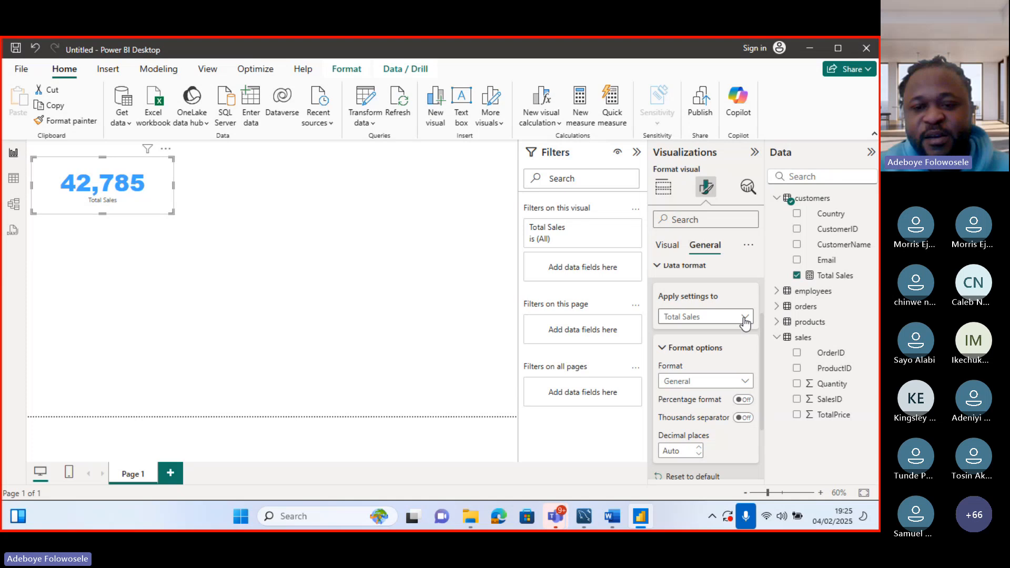
left_click(657, 266)
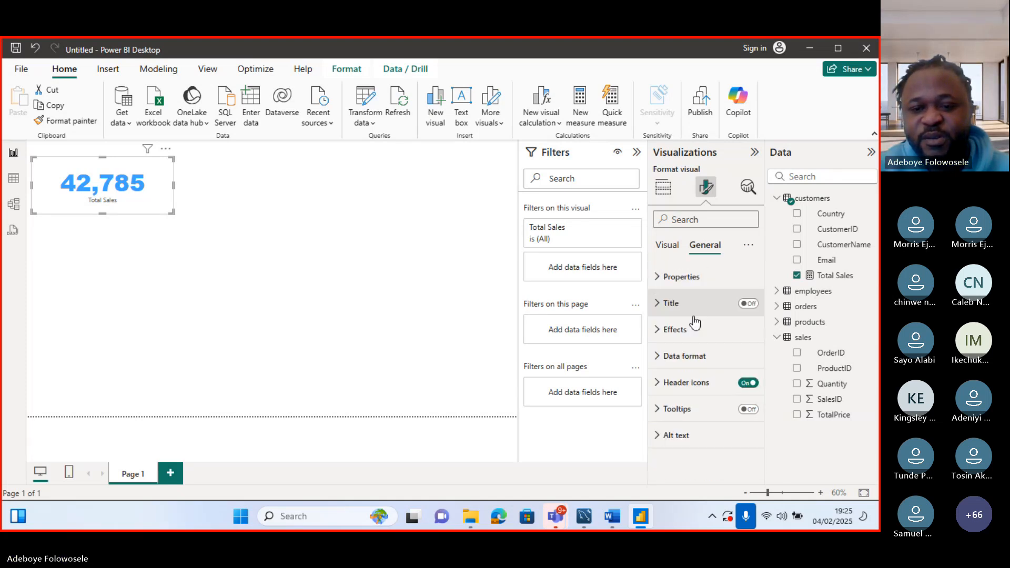
Step: Set the card's background effect colour to dark grey
left_click(675, 330)
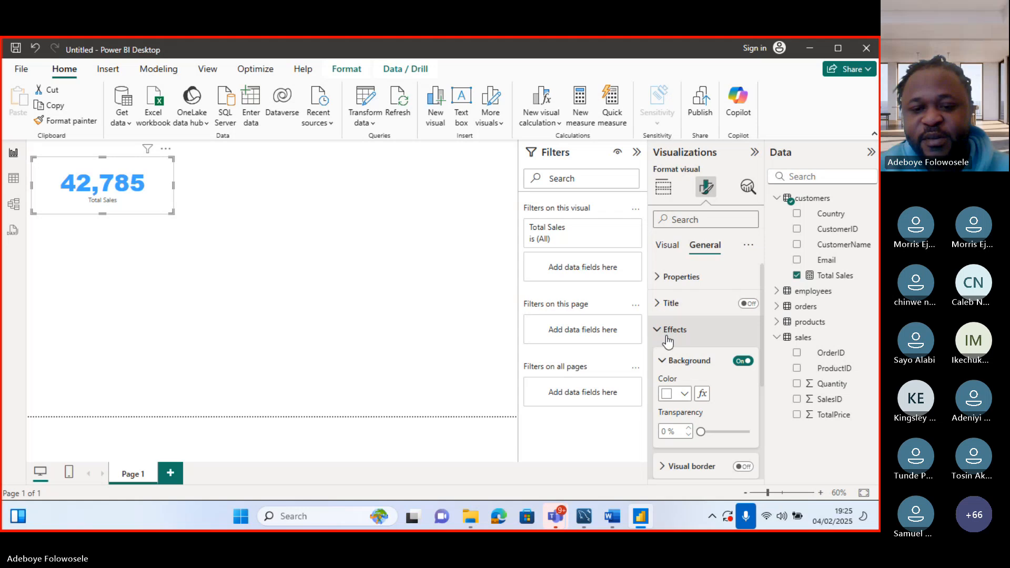
scroll(668, 342, "down", 2)
left_click(684, 338)
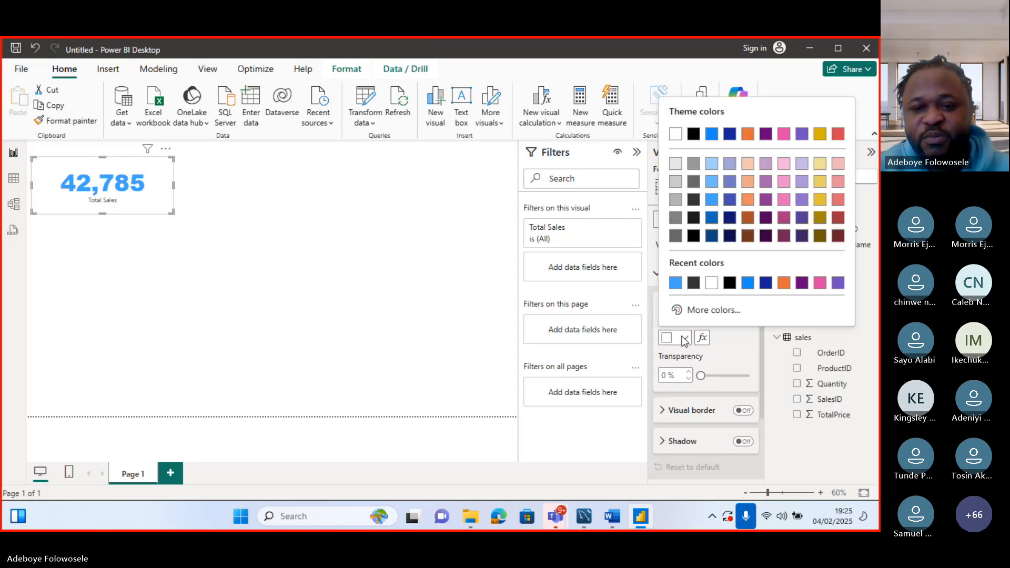
left_click(693, 283)
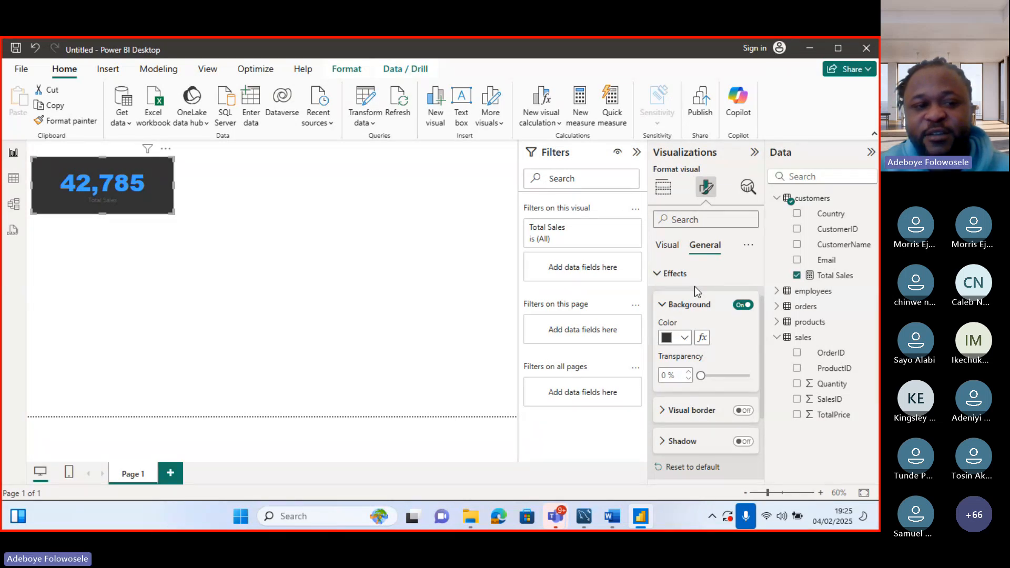
left_click(663, 305)
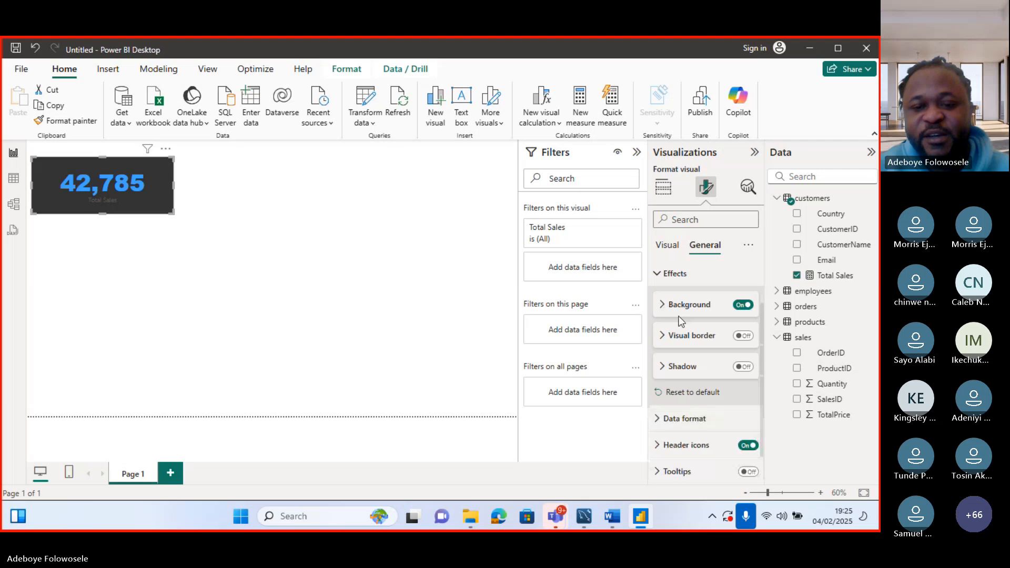
left_click(664, 341)
left_click(664, 342)
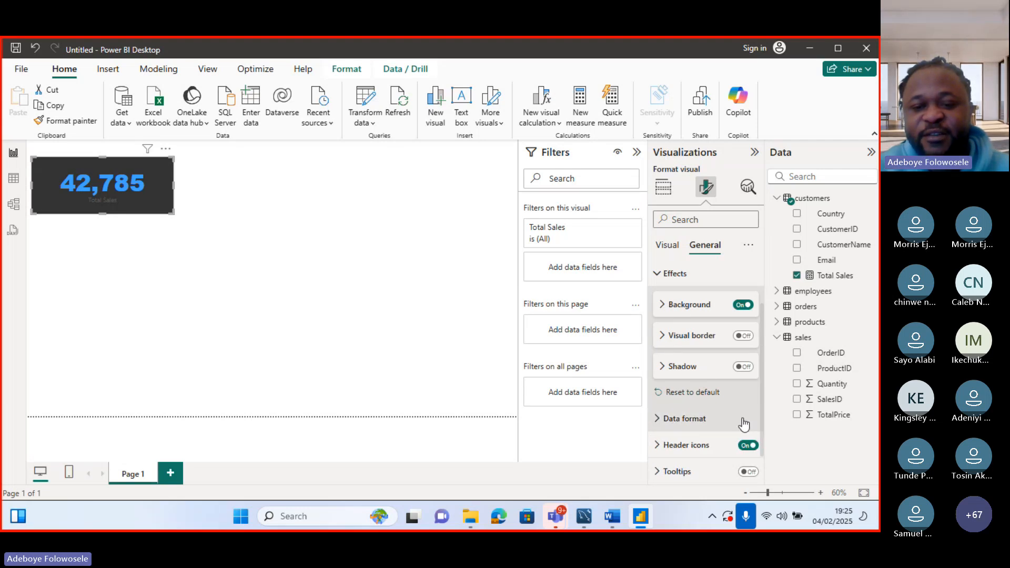
scroll(760, 415, "down", 1)
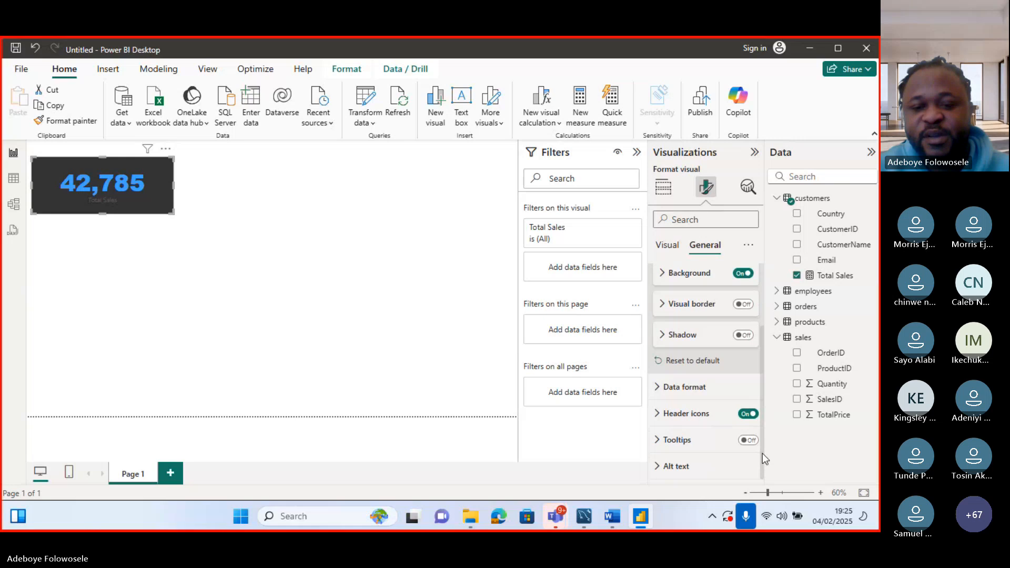
left_click(661, 388)
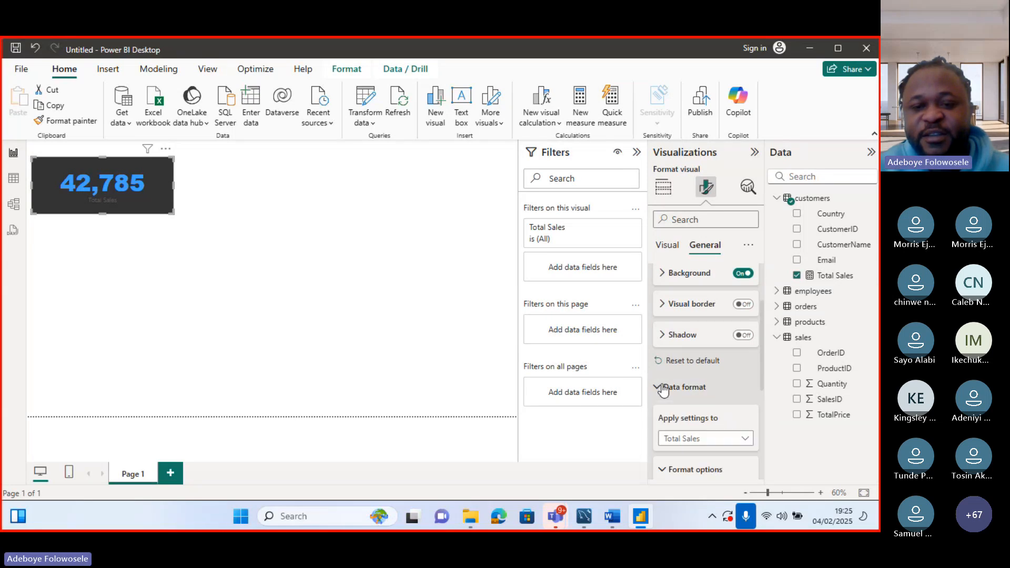
left_click(662, 387)
Step: Try adjusting the transparency of the card's background
left_click(666, 276)
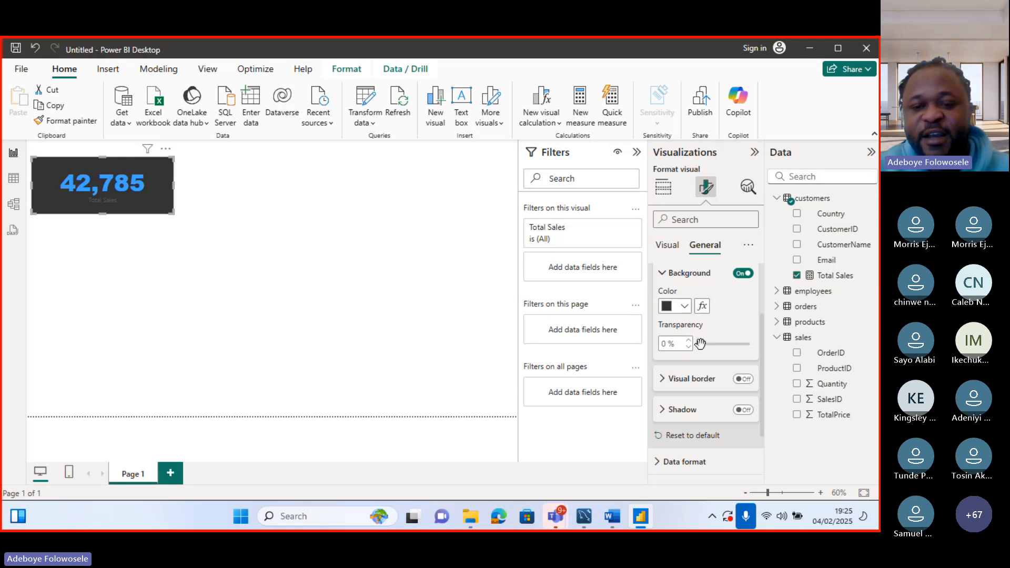
left_click_drag(702, 344, 697, 350)
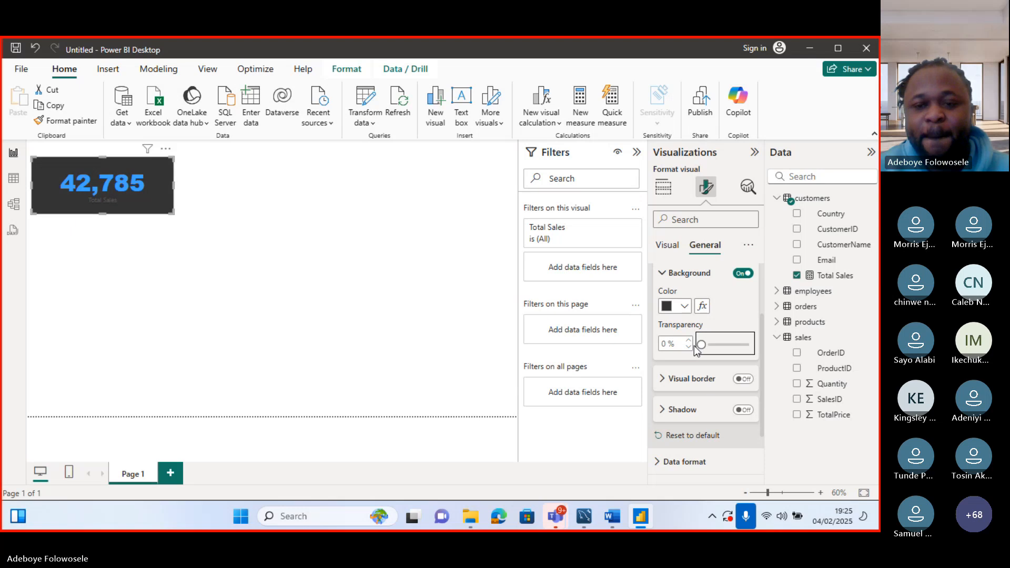
Step: Review the card's callout value settings for font, colour, display units and decimal places
left_click(662, 269)
left_click(667, 249)
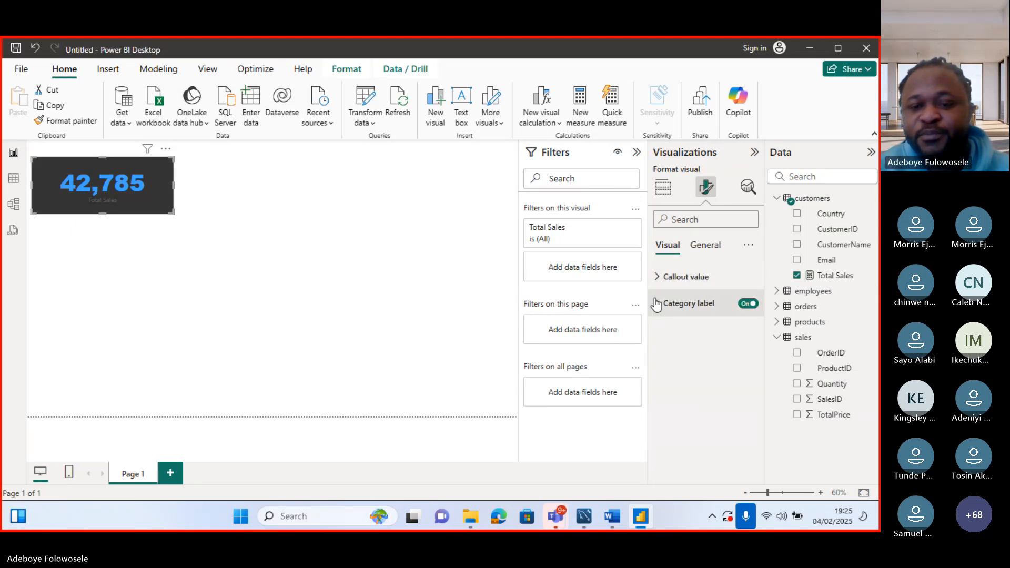
left_click(658, 277)
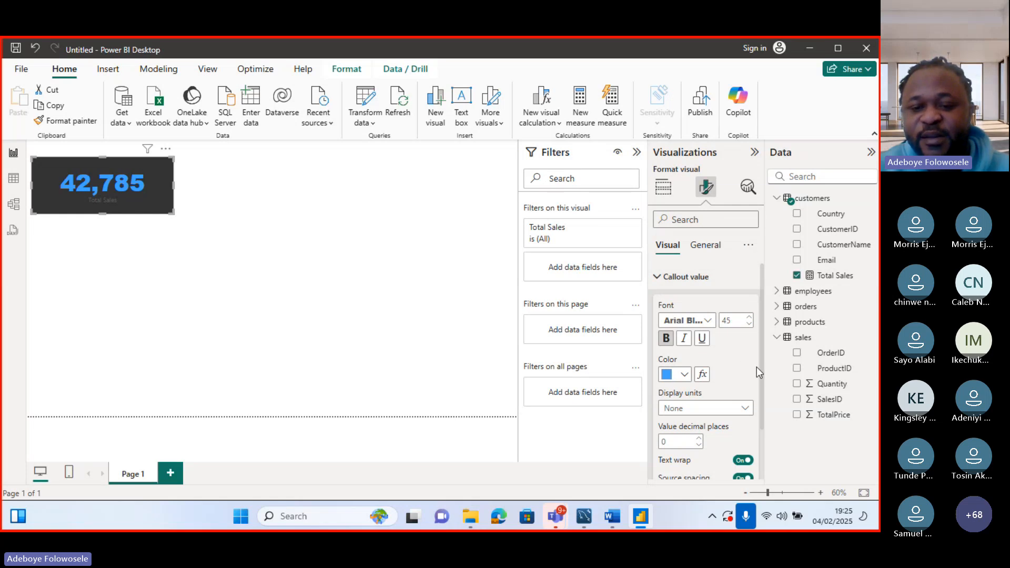
scroll(757, 367, "down", 2)
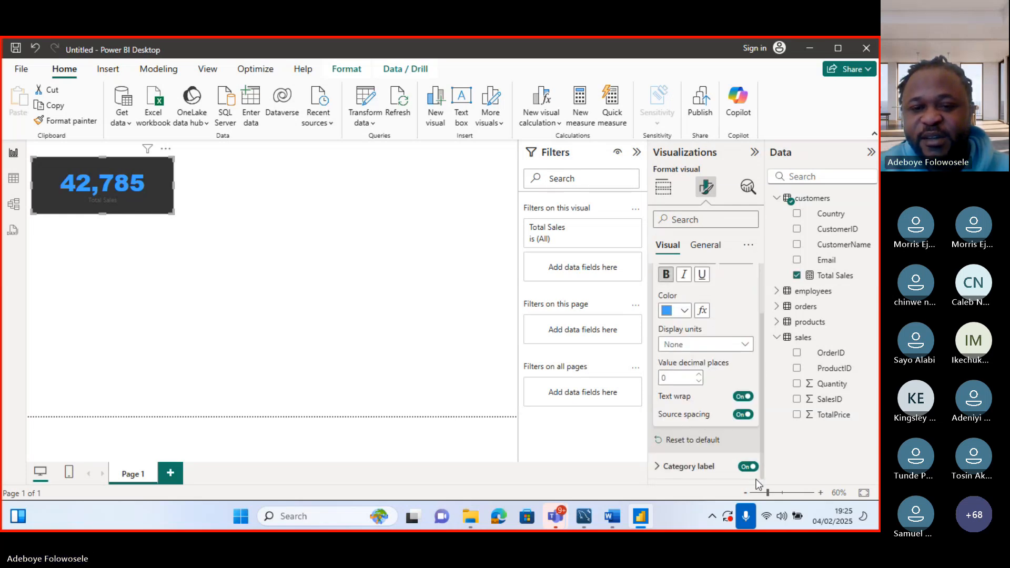
scroll(762, 312, "up", 2)
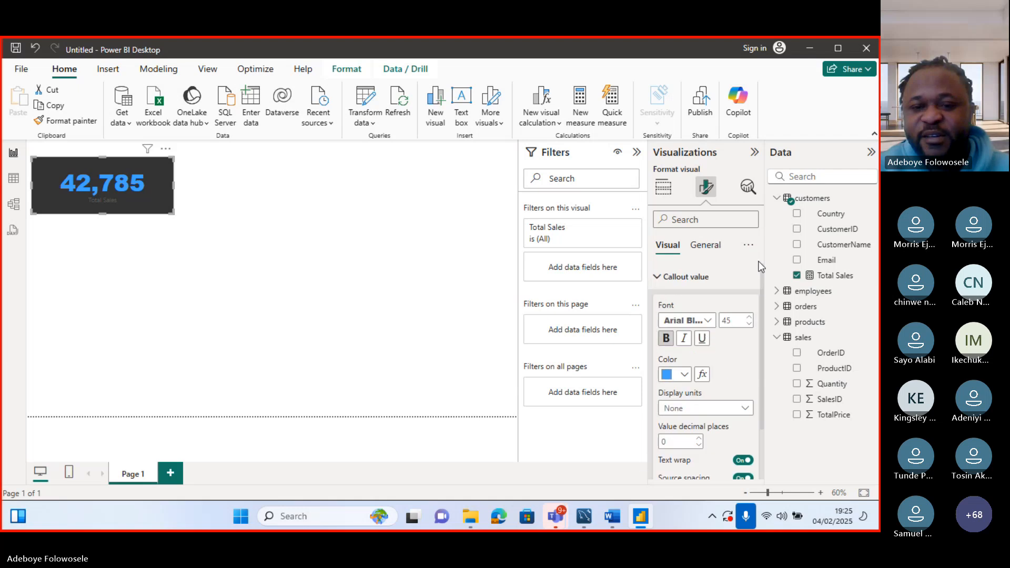
left_click(664, 276)
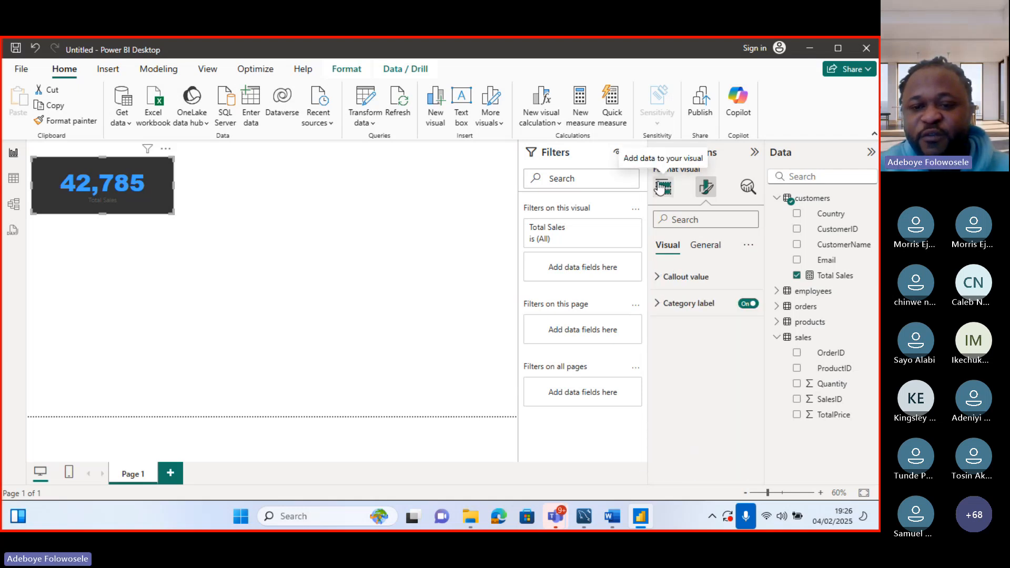
Step: Rename the card's Total Sales field for this visual as TOTAL SALES
left_click(661, 187)
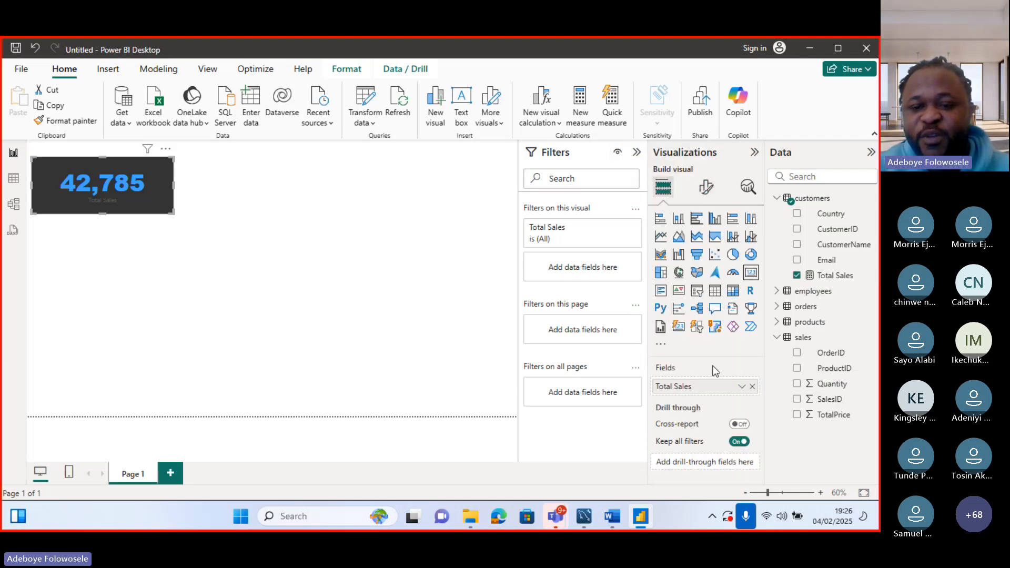
left_click(741, 387)
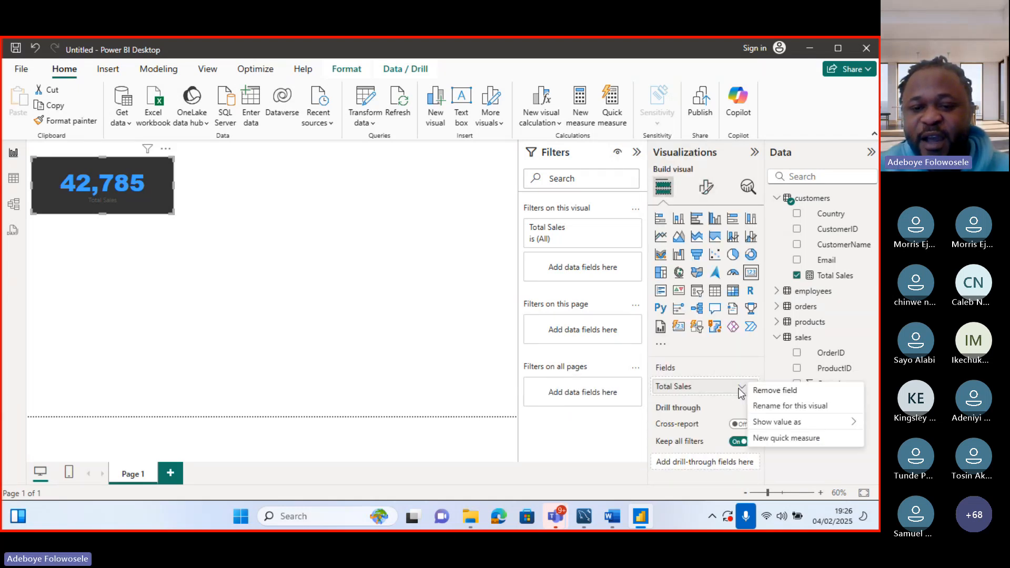
left_click(760, 406)
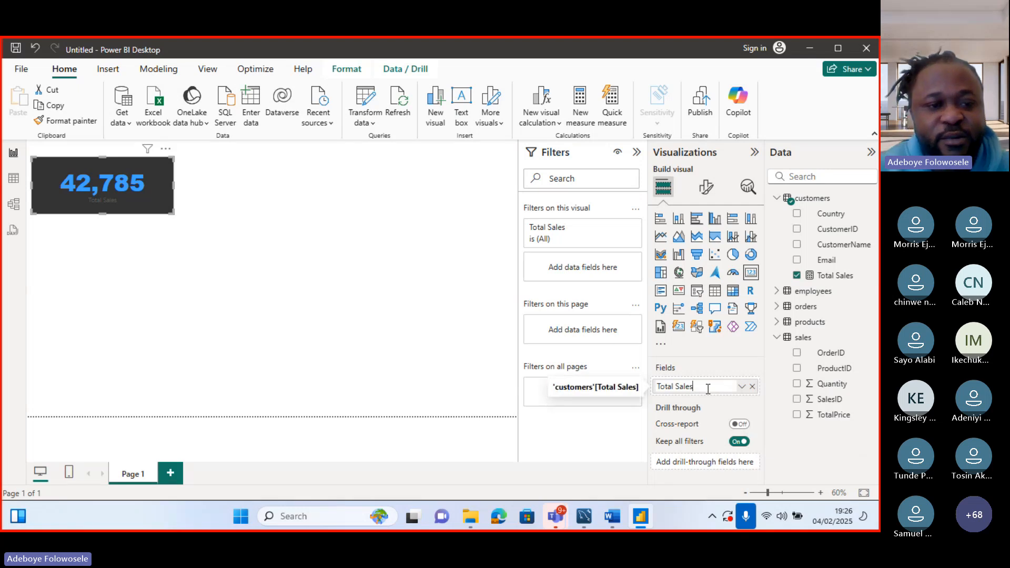
type("F")
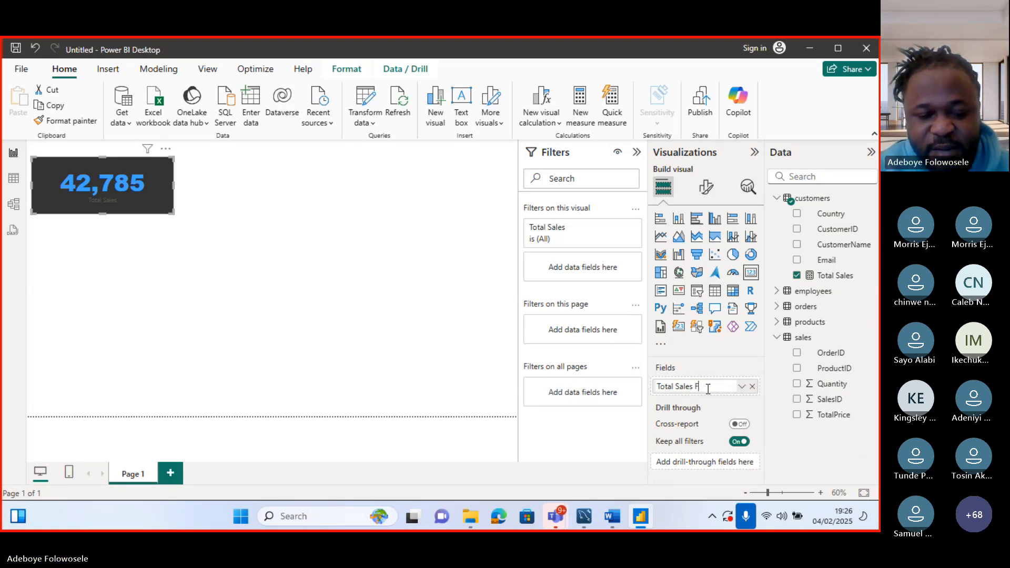
type("OR TH")
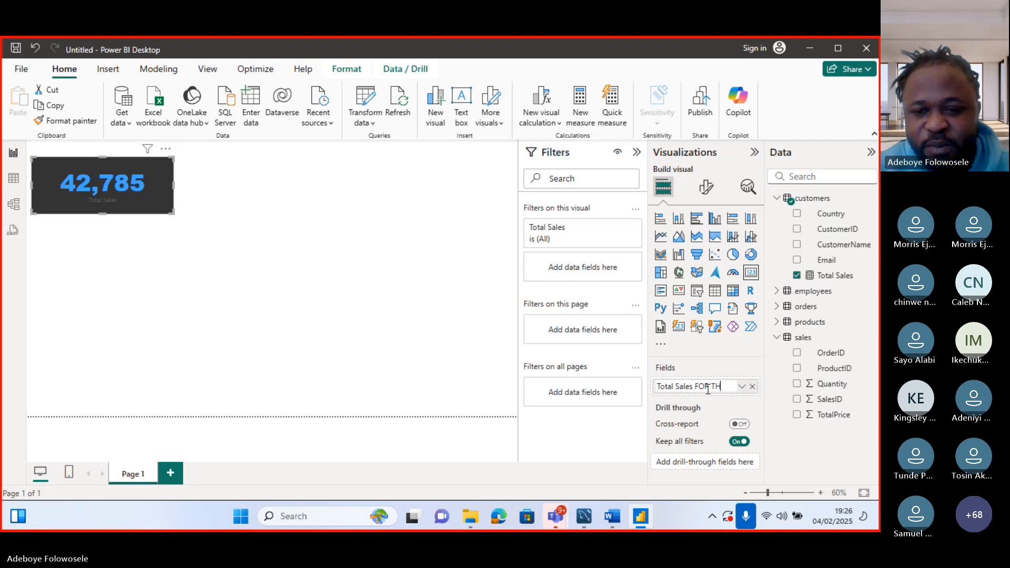
key("BackSpace")
key("BackSpace")
key("BackSpace")
key("BackSpace")
key("BackSpace")
key("BackSpace")
key("BackSpace")
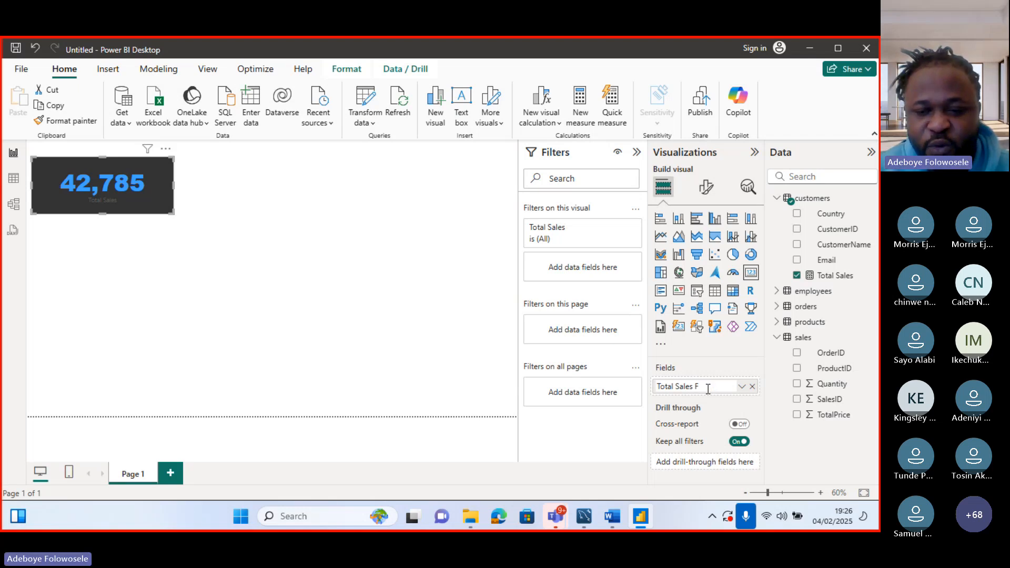
key("BackSpace")
key("BackSpace")
key("BackSpace")
key("BackSpace")
key("BackSpace")
key("BackSpace")
key("BackSpace")
key("BackSpace")
key("BackSpace")
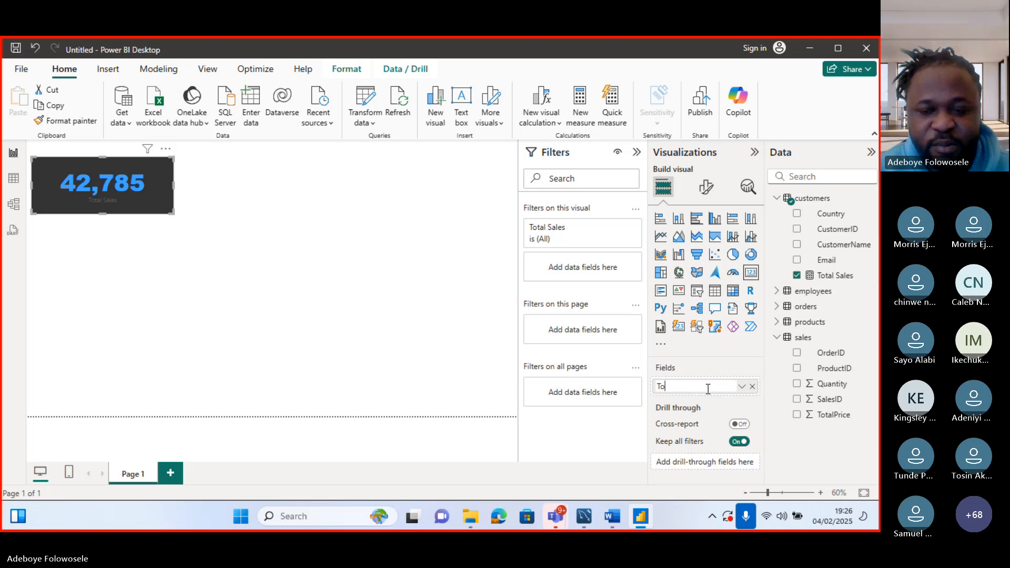
type("OTAL")
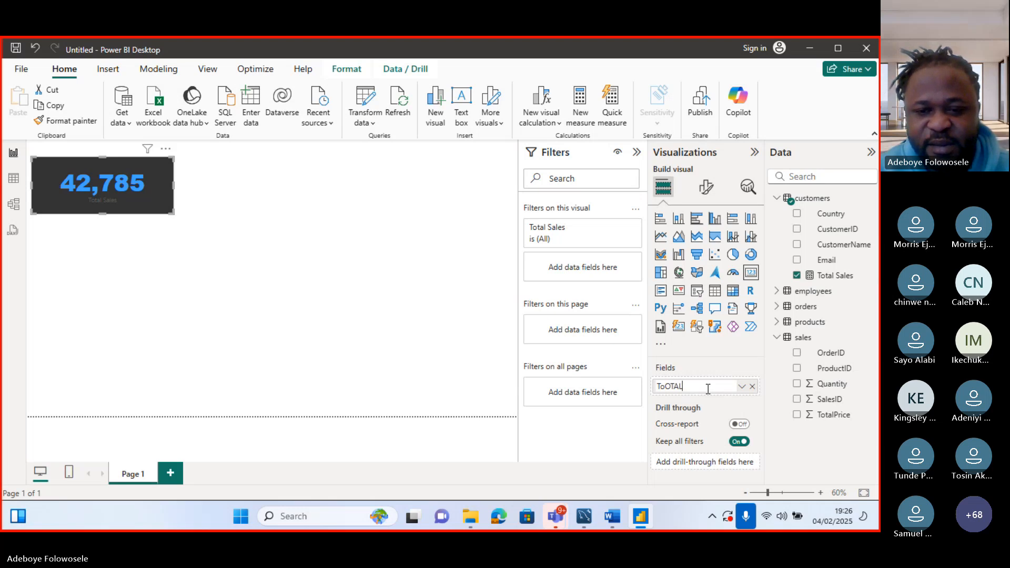
key("BackSpace")
key("BackSpace")
key("BackSpace")
key("BackSpace")
key("BackSpace")
type("OTAL ")
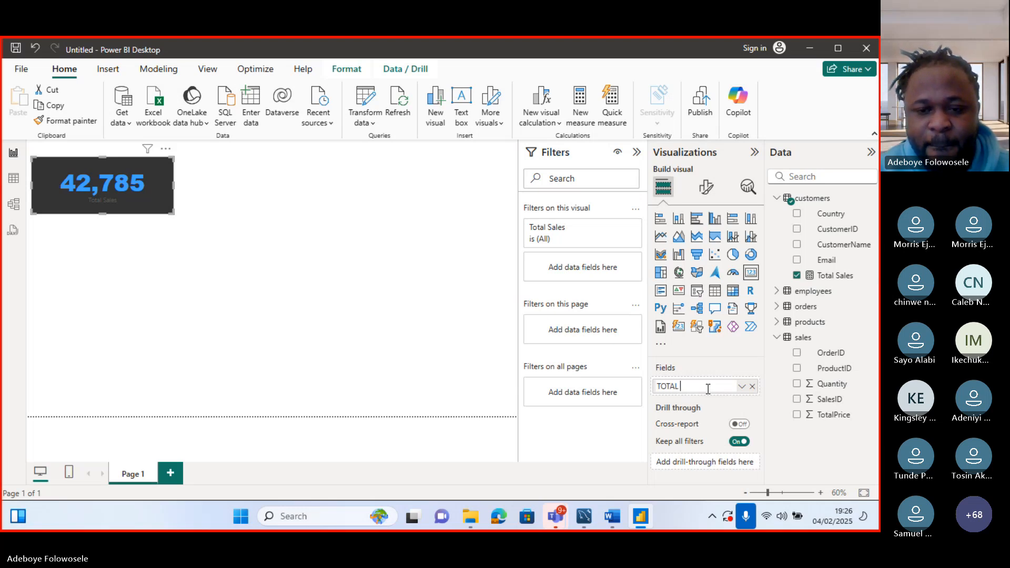
type("SALES")
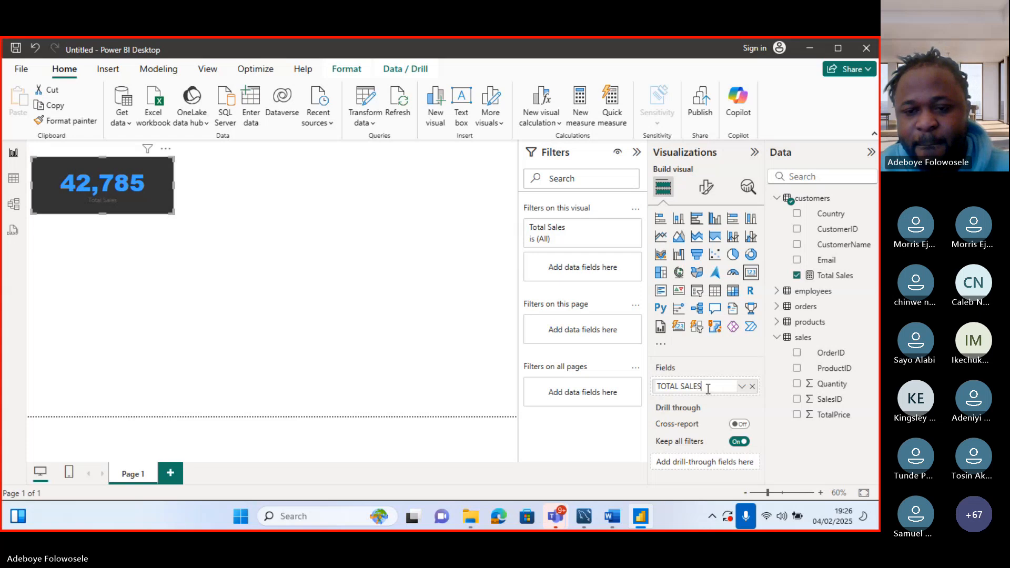
key("Return")
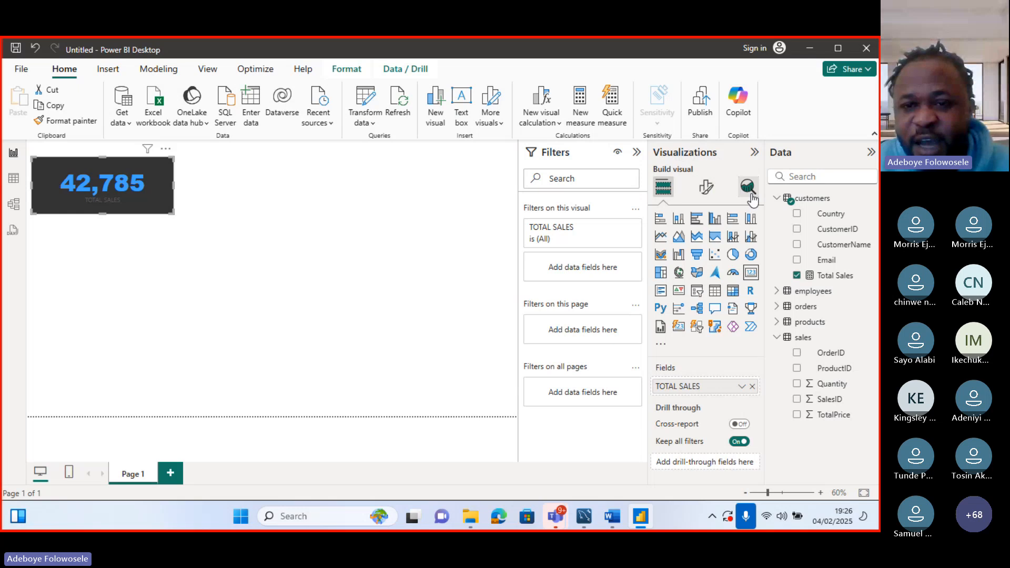
Step: Set the card's category label to font size 16 and a darker blue theme colour
left_click(705, 188)
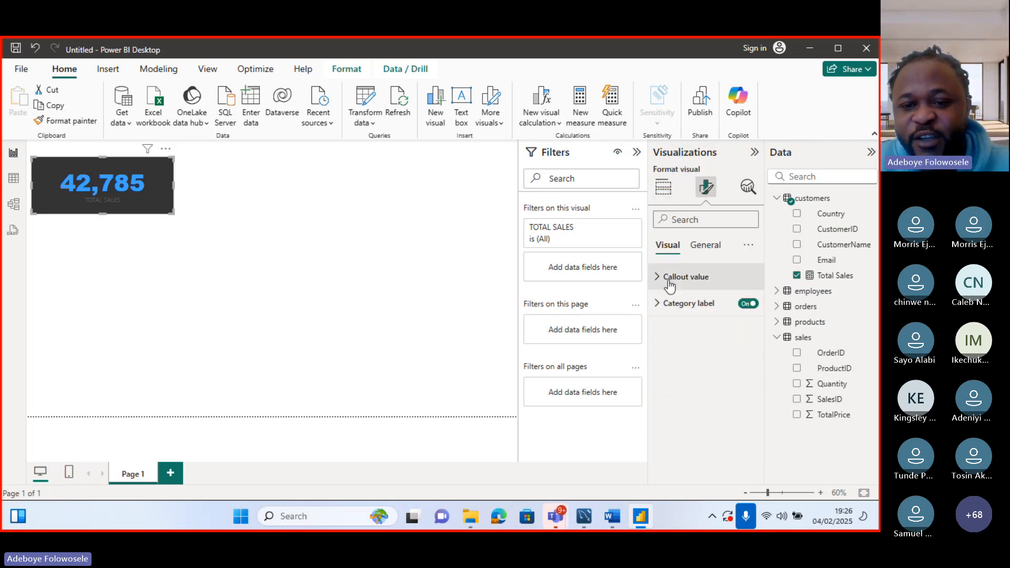
left_click(681, 303)
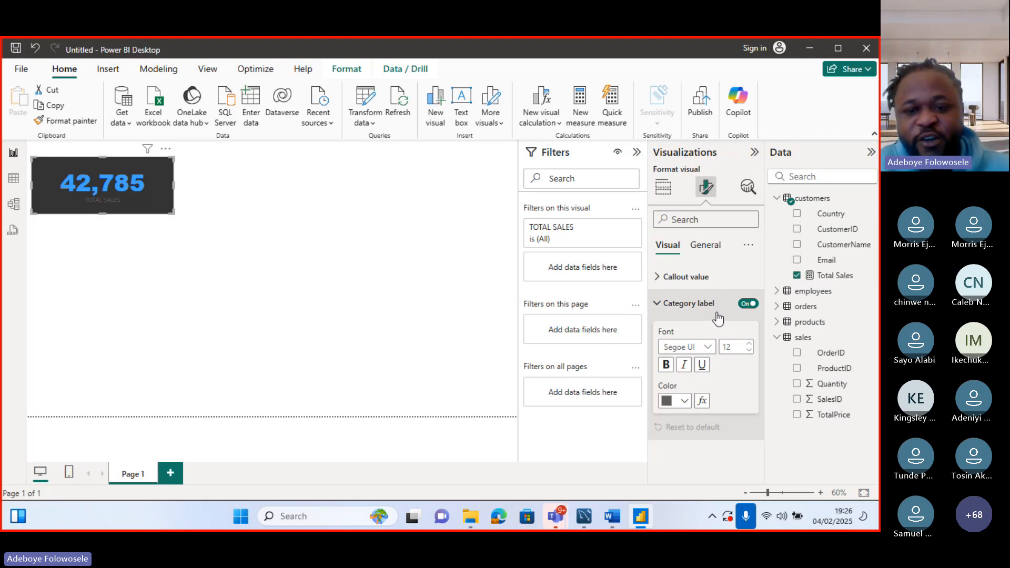
left_click(748, 343)
left_click(749, 343)
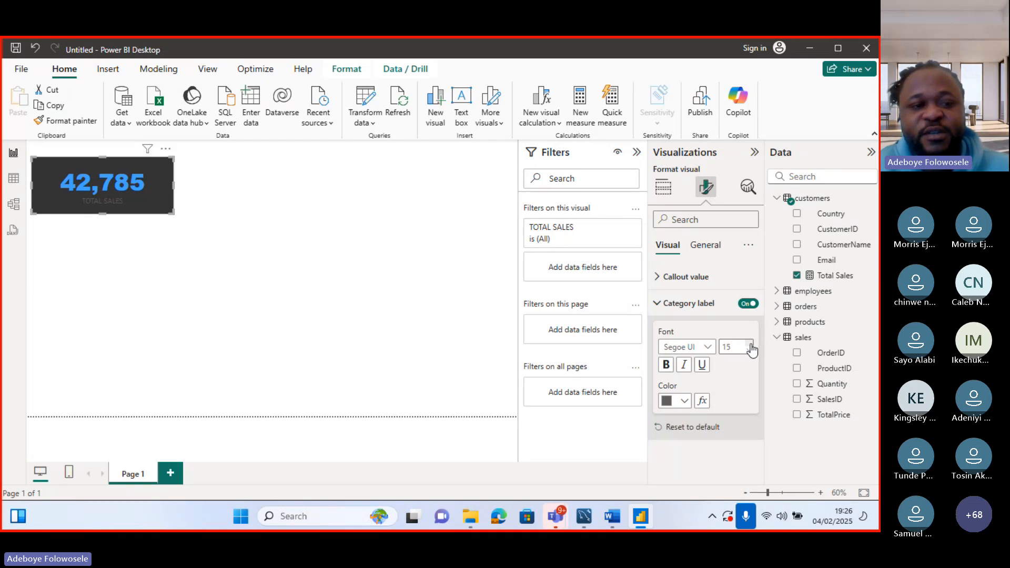
left_click(684, 401)
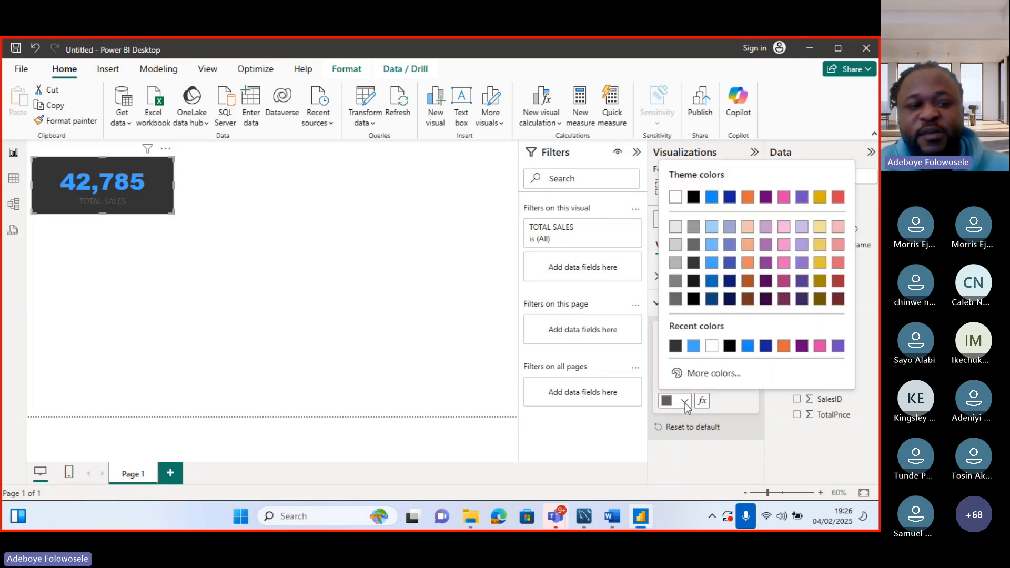
left_click(712, 282)
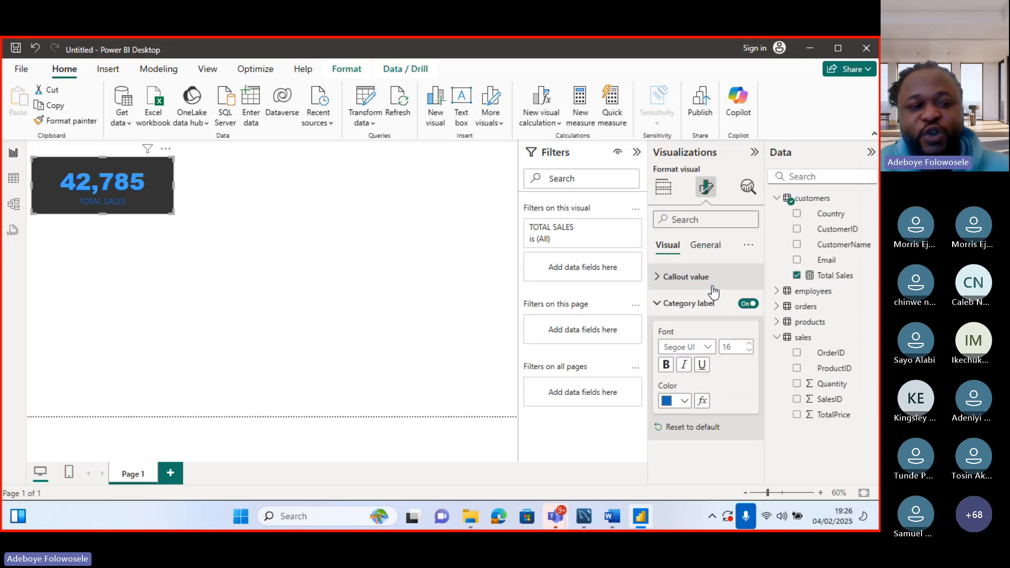
Step: Make the card's category label bold and change its font to Arial Black
left_click(665, 366)
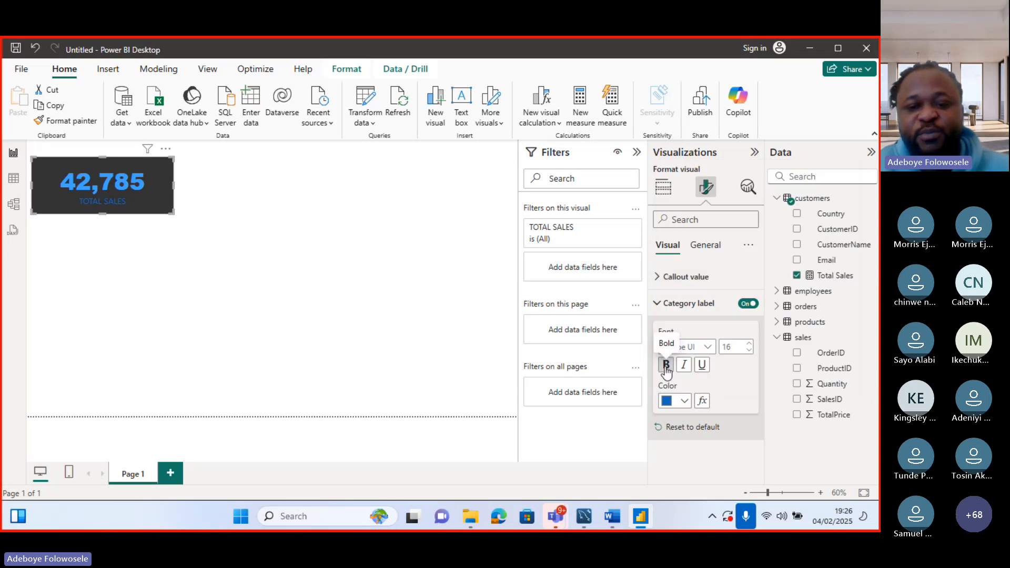
left_click(709, 348)
scroll(749, 206, "up", 5)
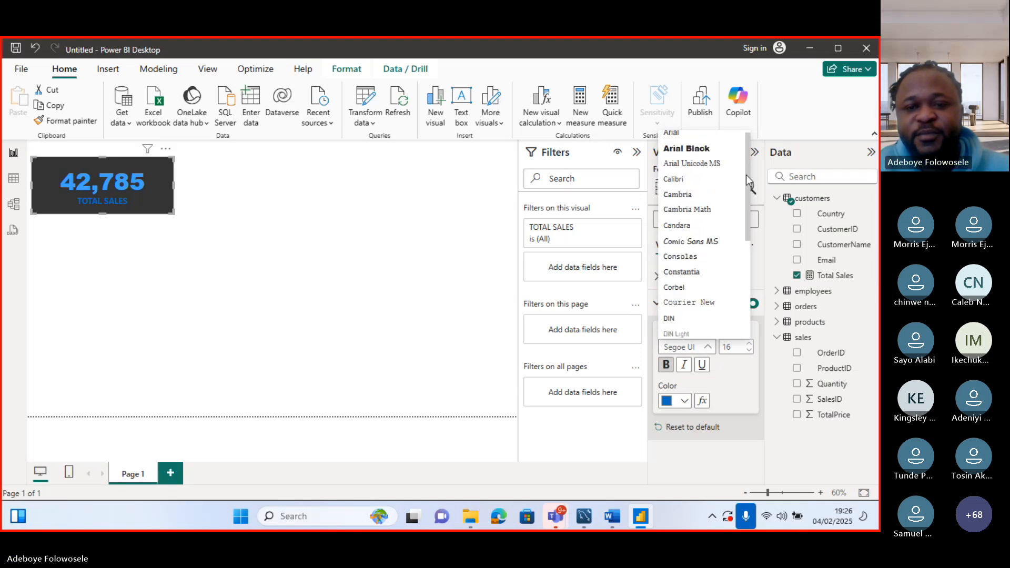
left_click(686, 149)
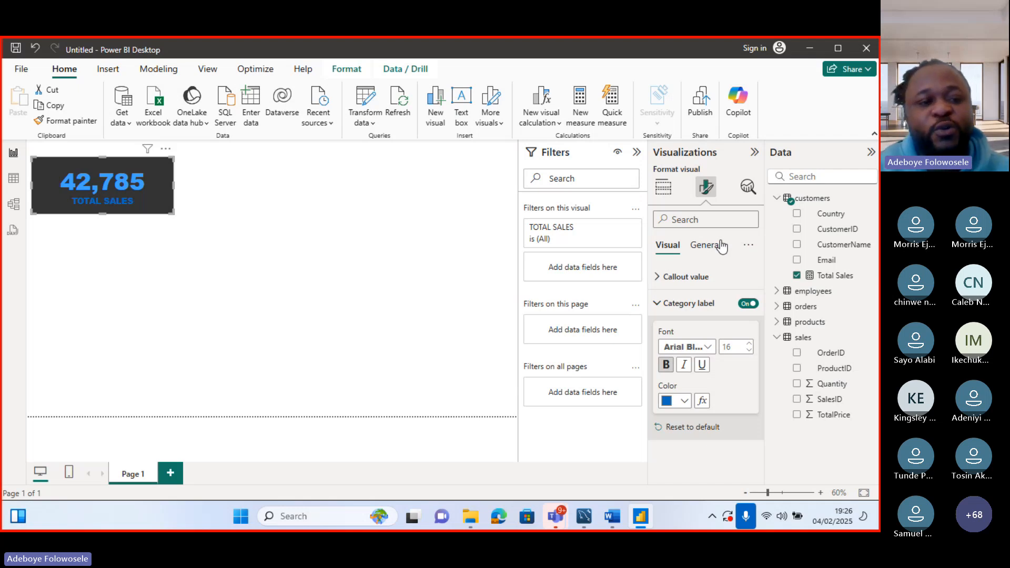
left_click(657, 305)
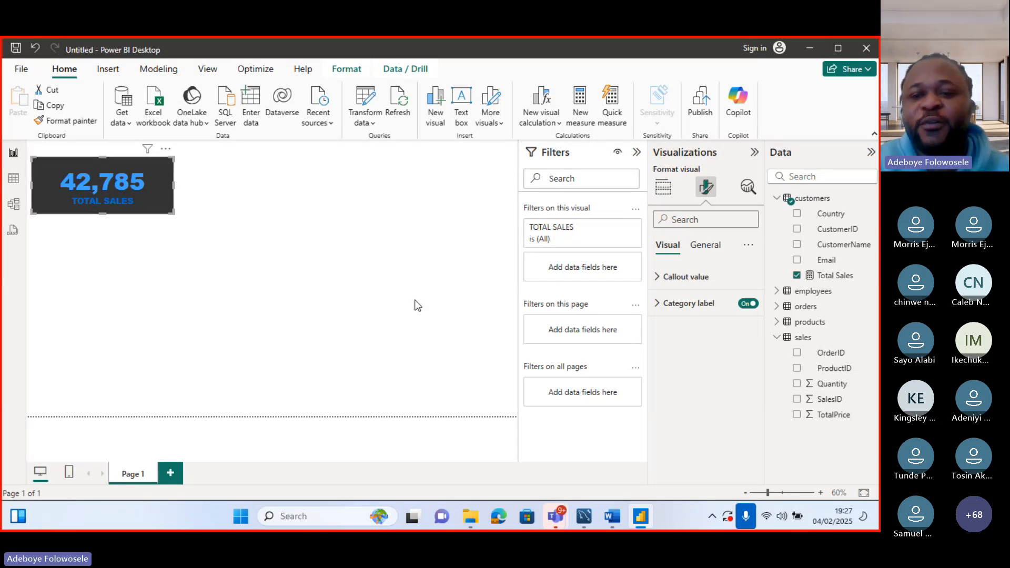
Step: Collapse the customers and sales tables in the field list and deselect the TOTAL SALES card
left_click(777, 199)
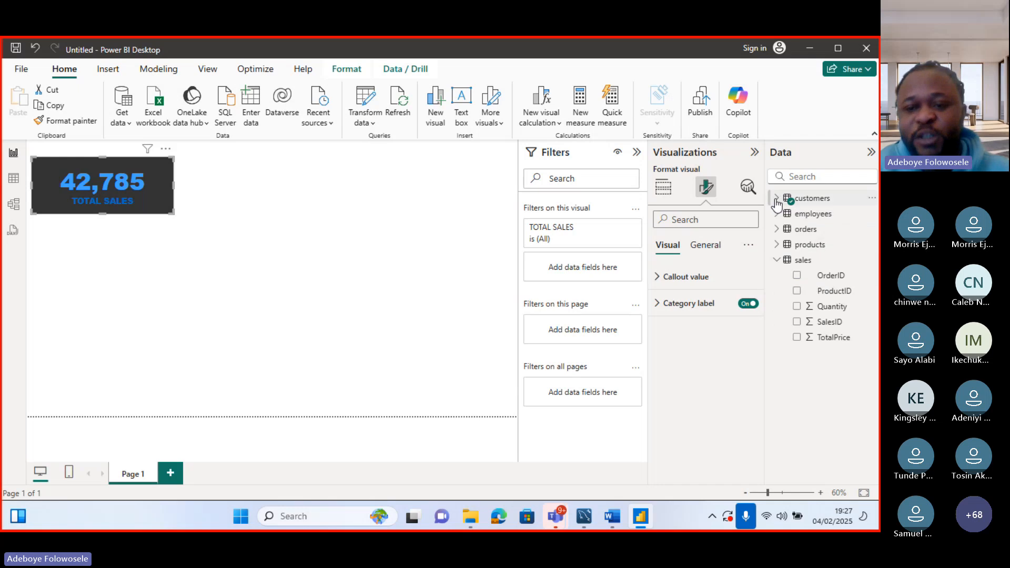
left_click(776, 260)
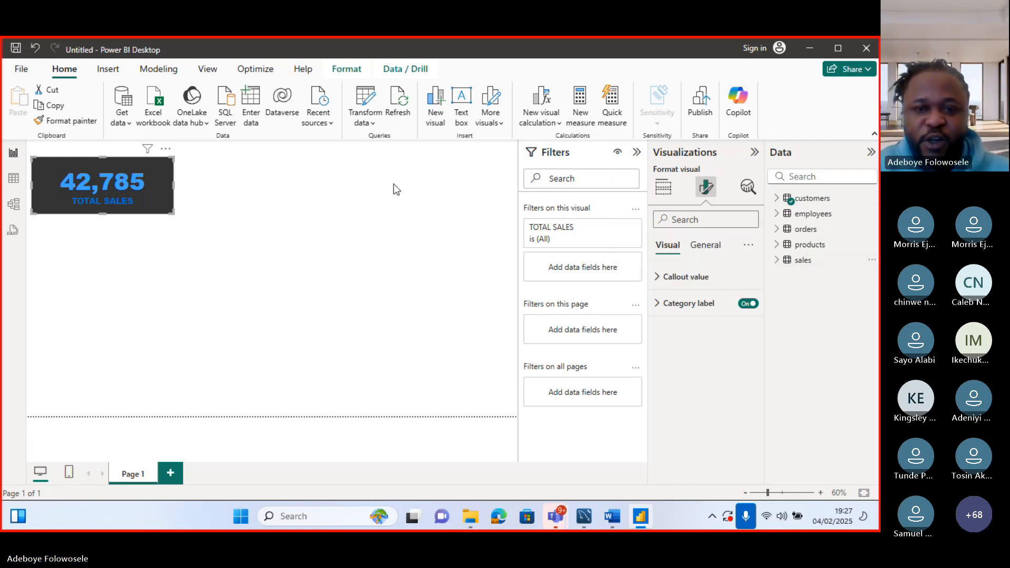
left_click(220, 213)
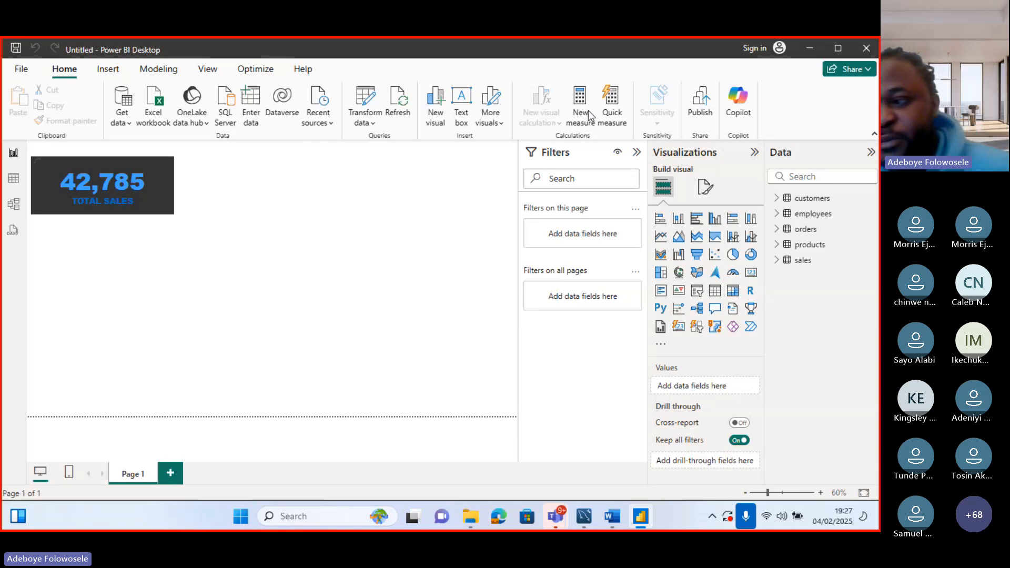
Step: Create a new measure and name it Total Quantity Sold
left_click(588, 110)
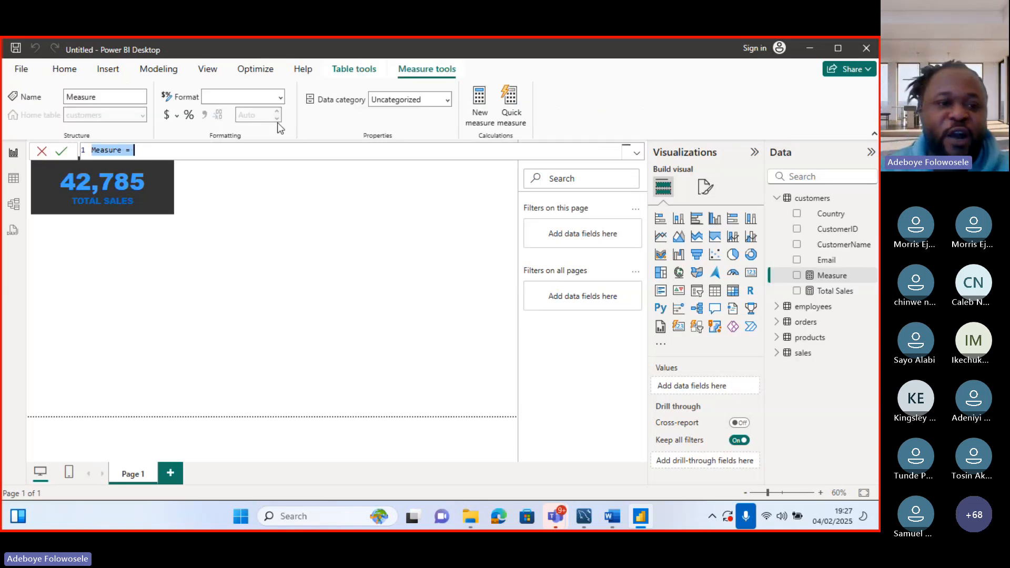
left_click(123, 151)
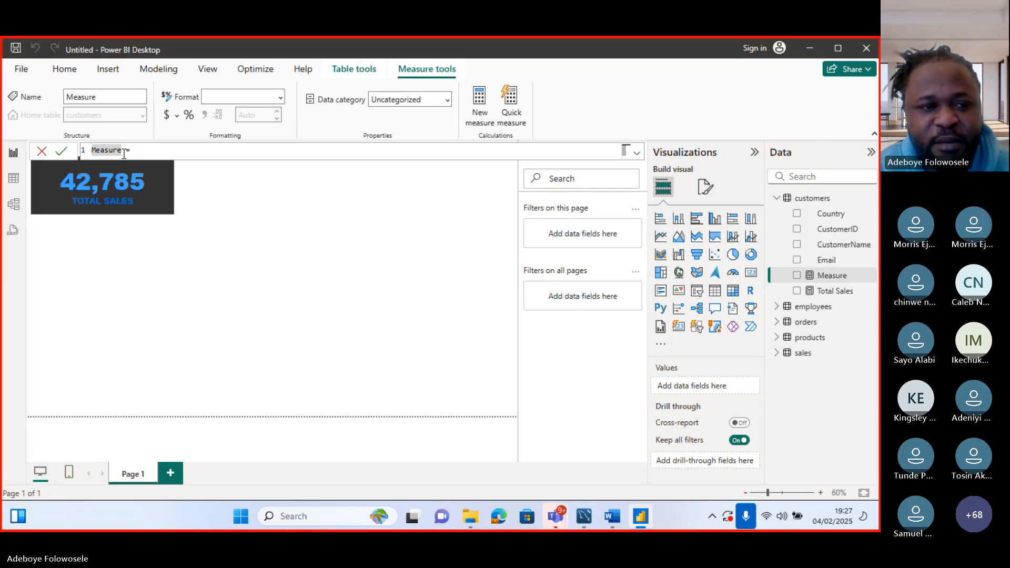
key("BackSpace")
key("BackSpace")
key("BackSpace")
key("BackSpace")
key("BackSpace")
key("BackSpace")
key("BackSpace")
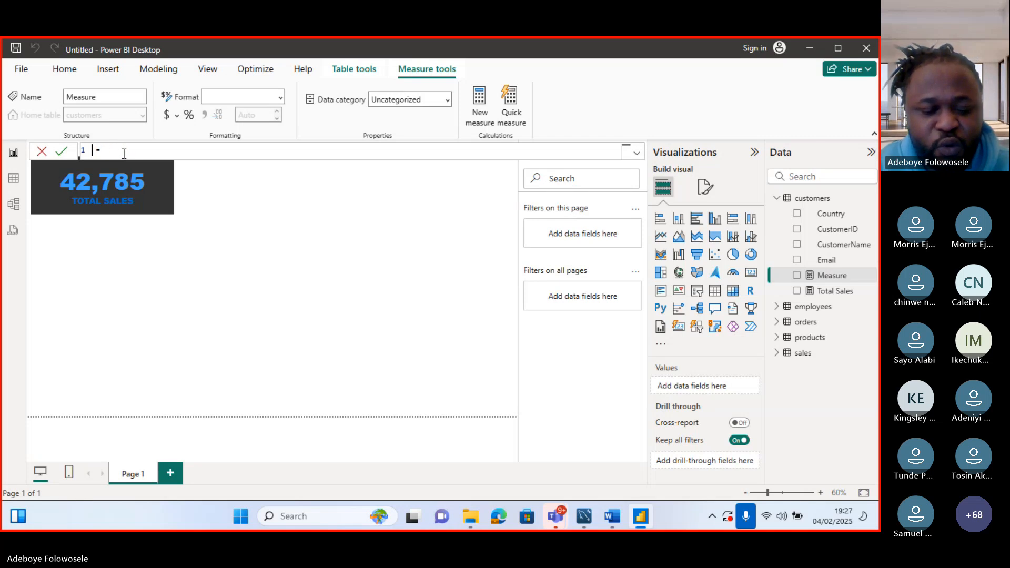
type("total")
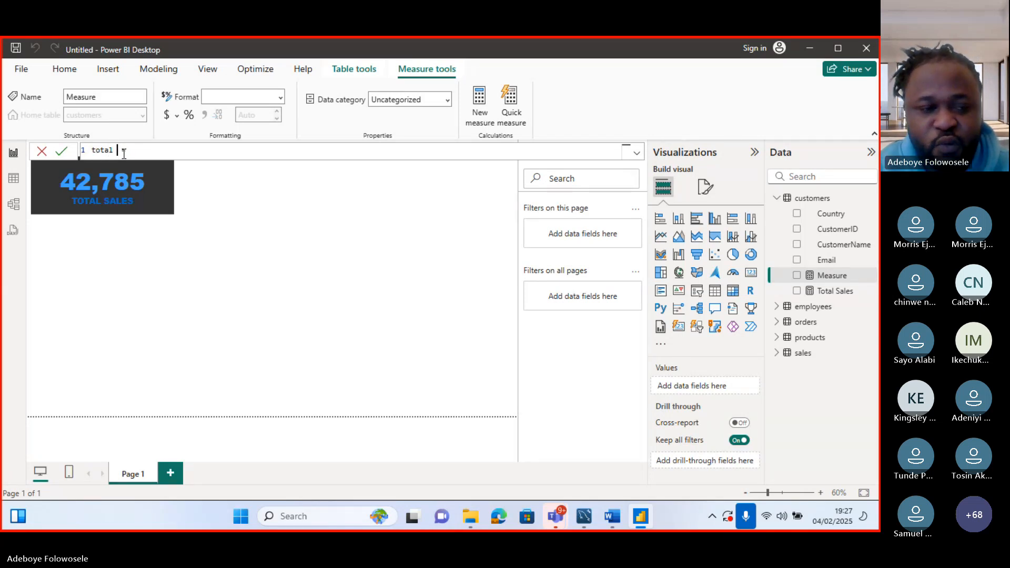
key("BackSpace")
key("BackSpace")
key("BackSpace")
key("BackSpace")
key("BackSpace")
type("Total")
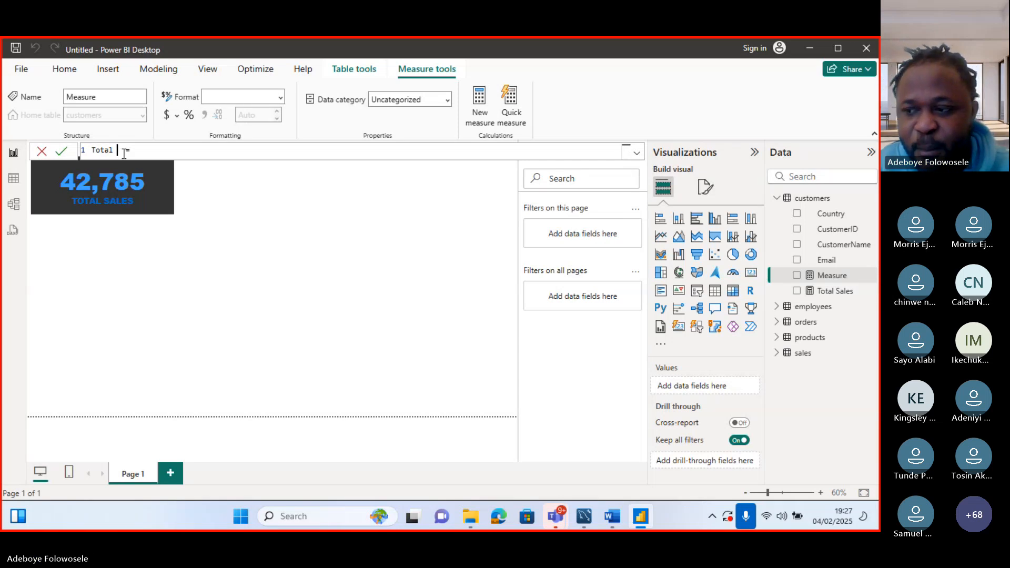
type("uan")
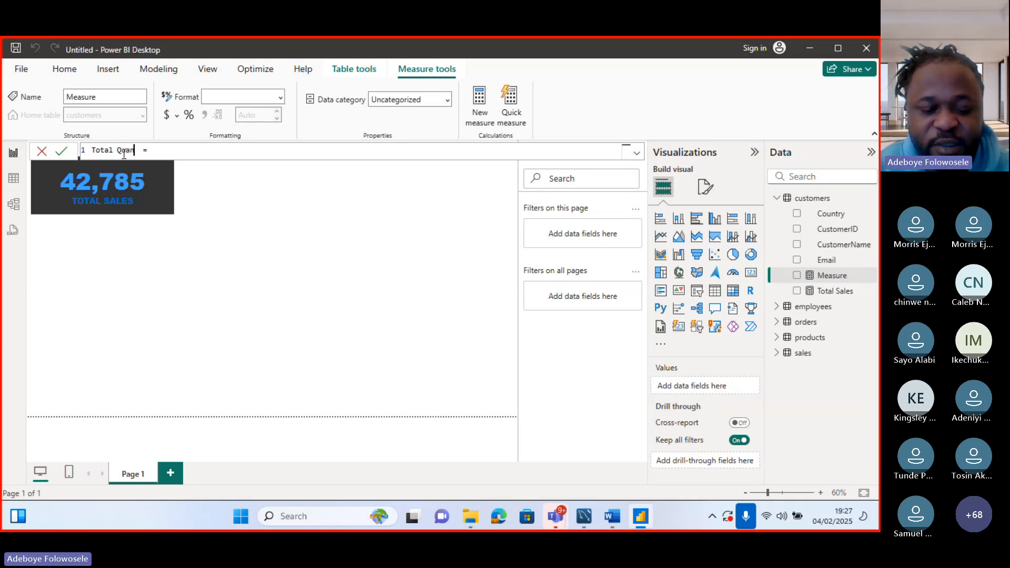
type("tity Sold")
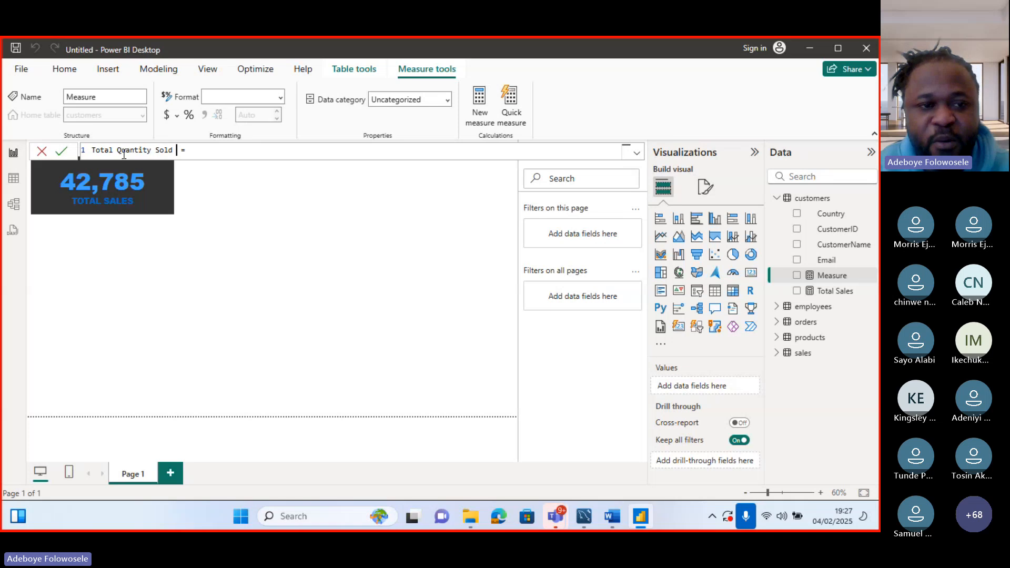
Step: Define the Total Quantity Sold measure as SUM(sales[Quantity]) and commit the formula
key("Right")
key("Right")
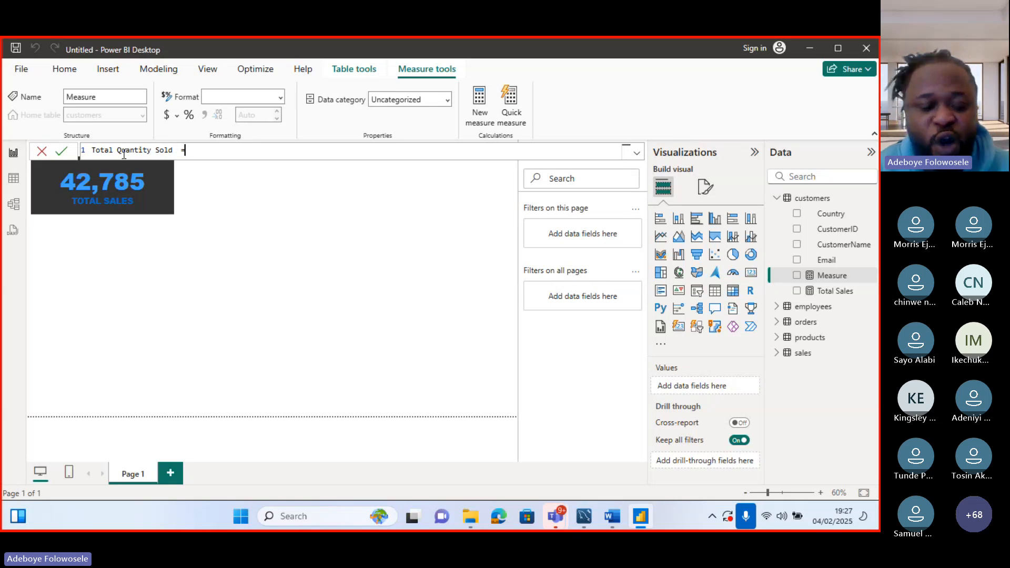
key("BackSpace")
type("SUM")
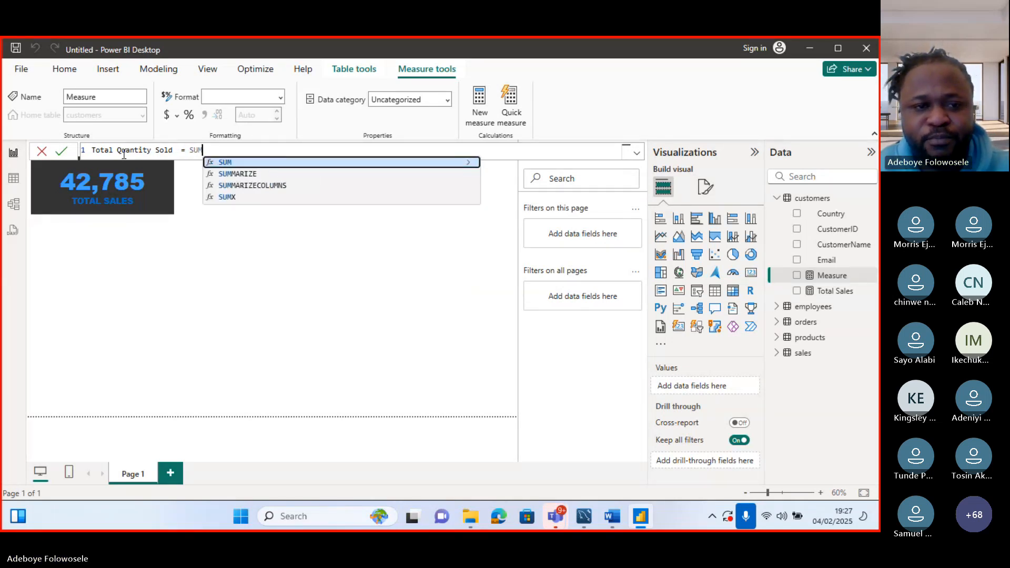
left_click(225, 163)
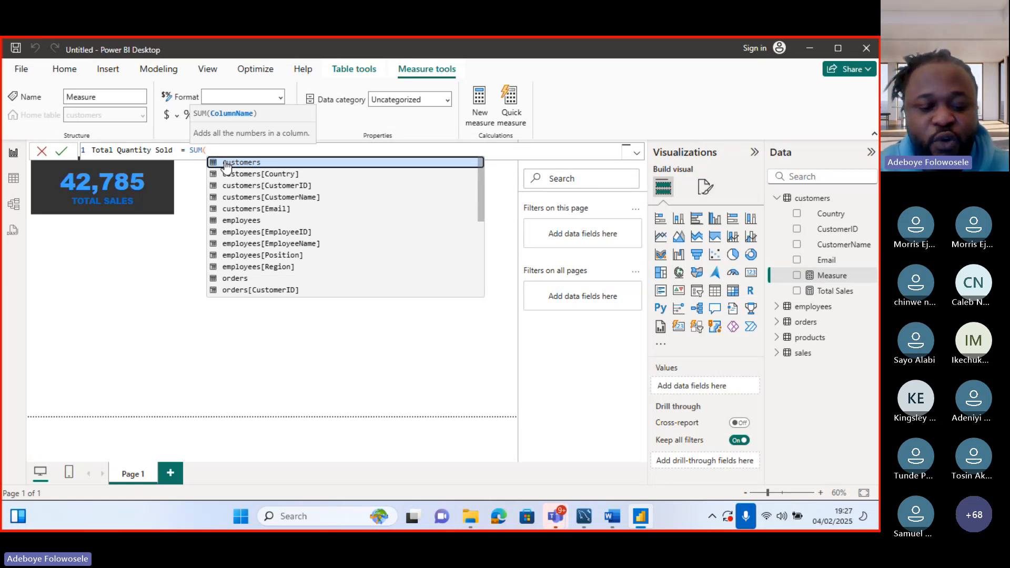
type("SALE")
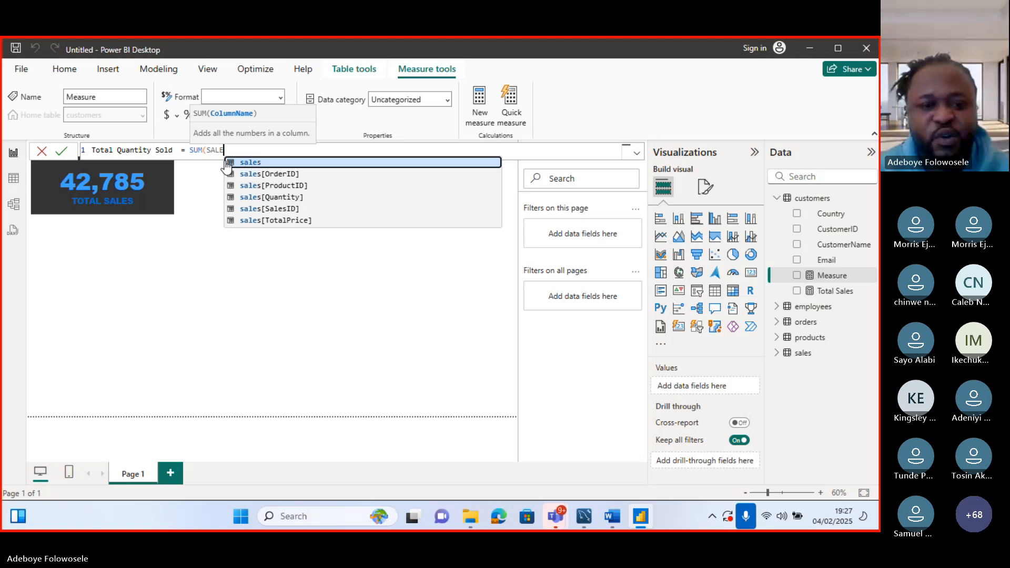
left_click(248, 197)
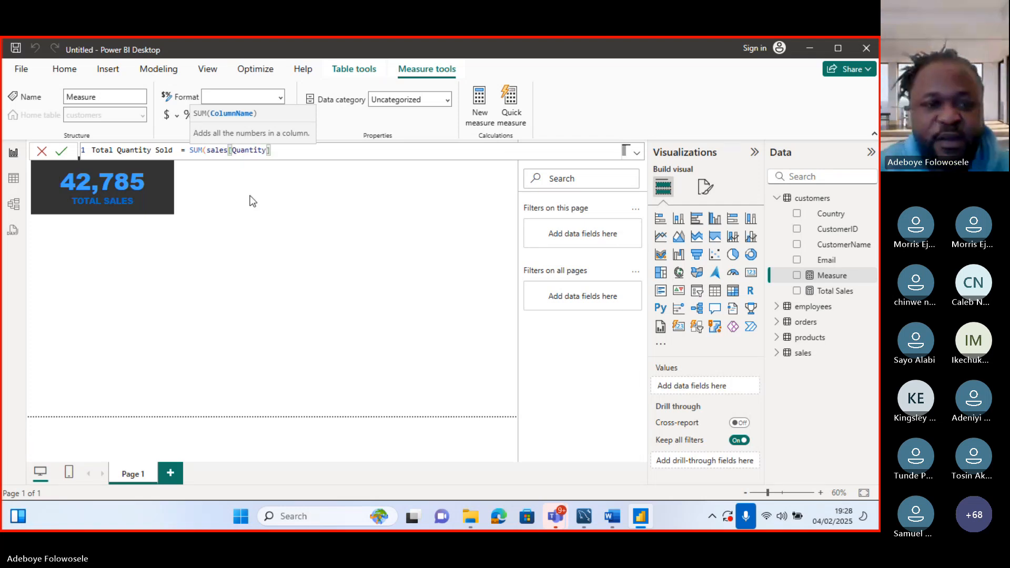
type(")")
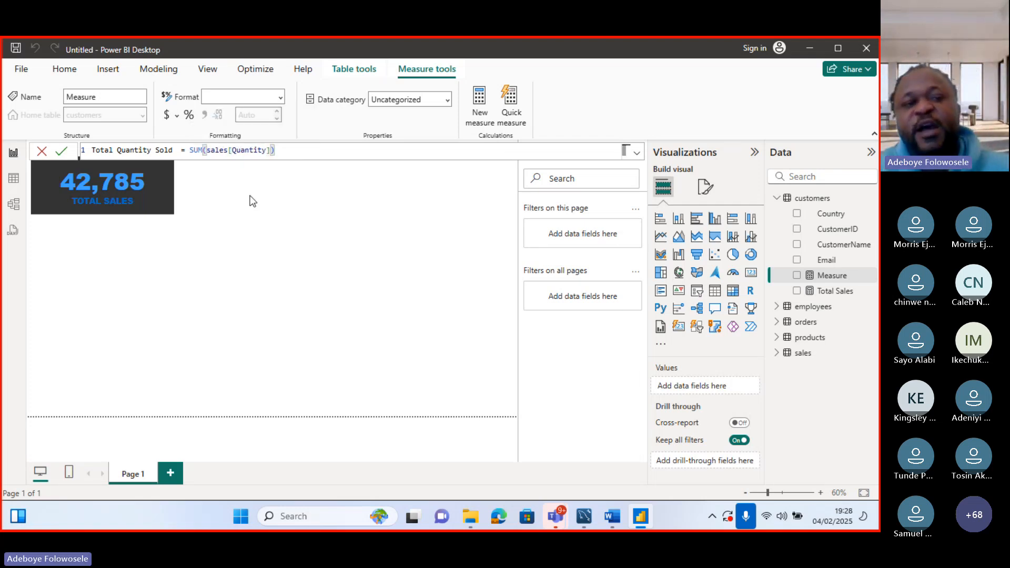
left_click(61, 152)
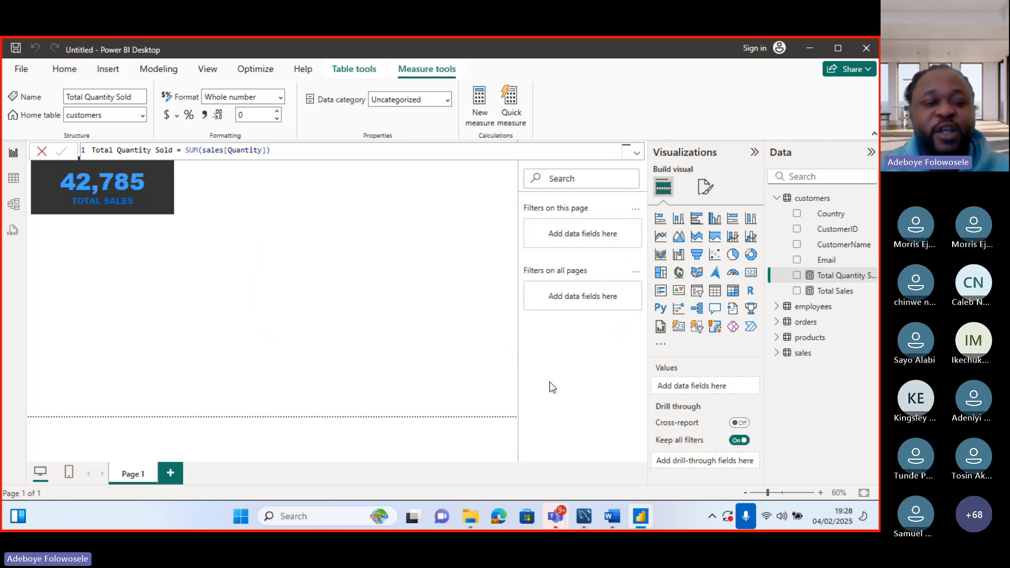
Step: Duplicate the TOTAL SALES card and place the copy directly to the right of the original
left_click(170, 209)
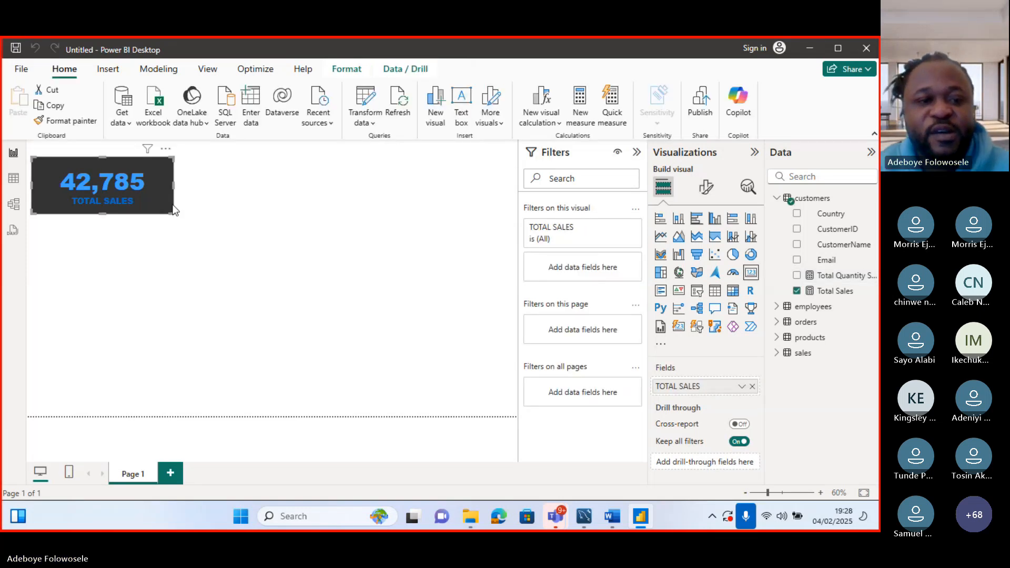
left_click(176, 207)
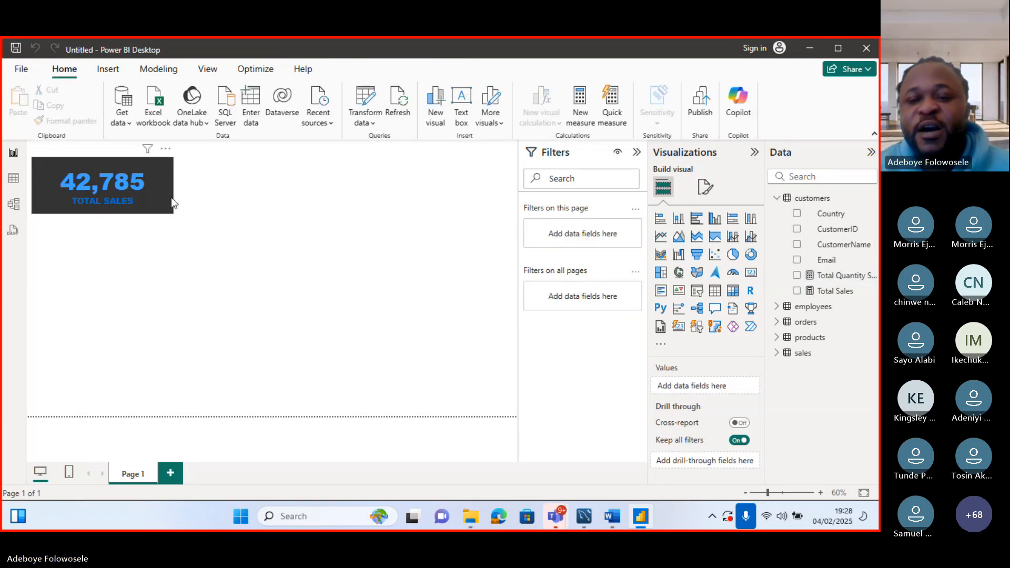
left_click(171, 197)
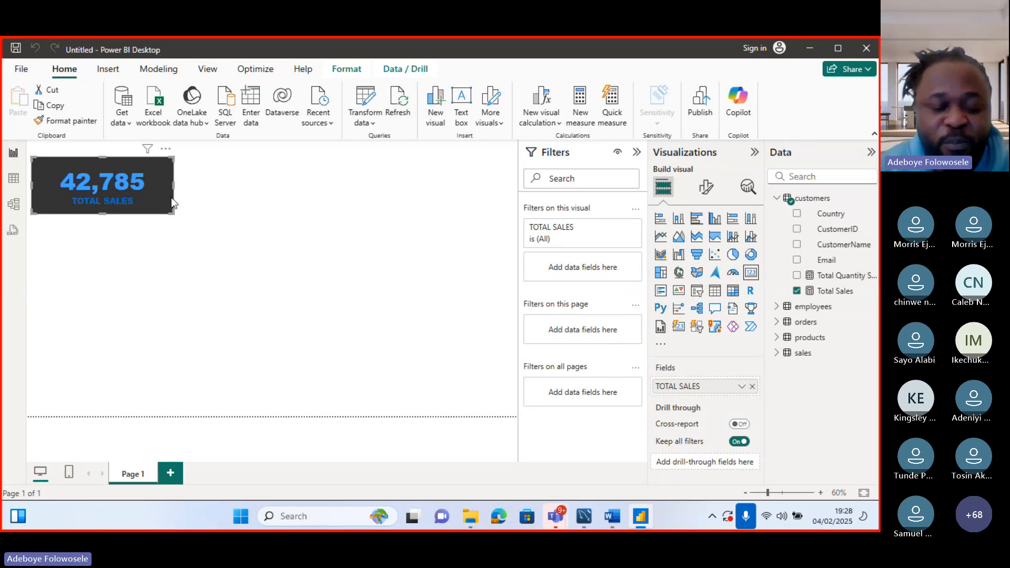
key("ctrl+c")
key("ctrl+v")
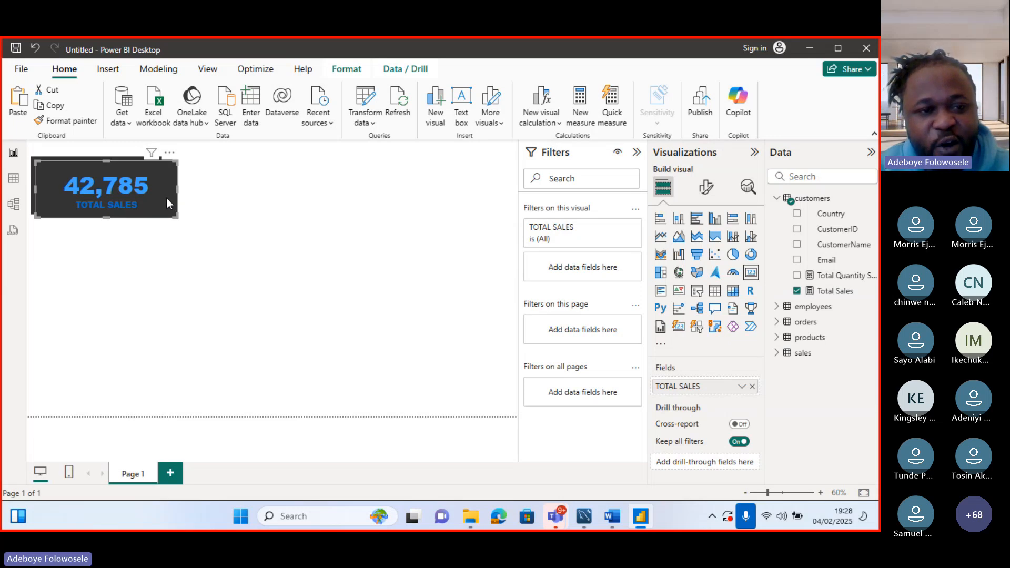
left_click_drag(166, 198, 314, 194)
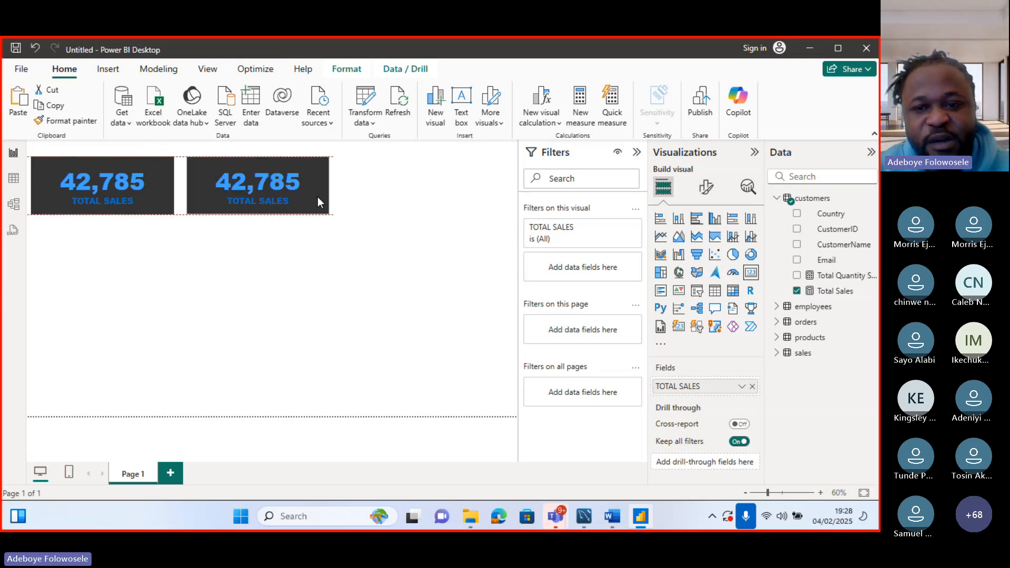
Step: Replace the copied card's TOTAL SALES field with the Total Quantity Sold measure and deselect the card
left_click(753, 388)
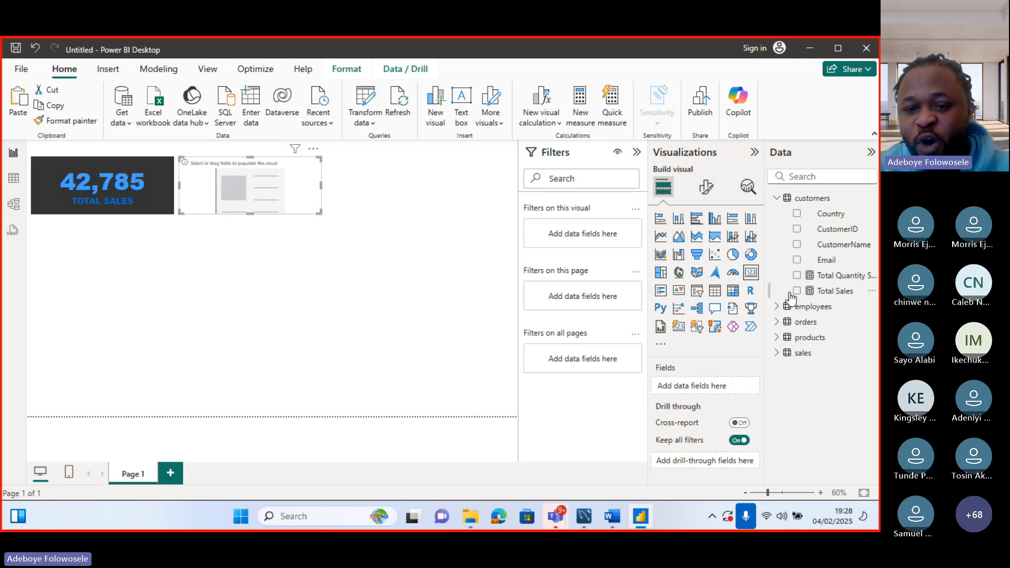
left_click(797, 275)
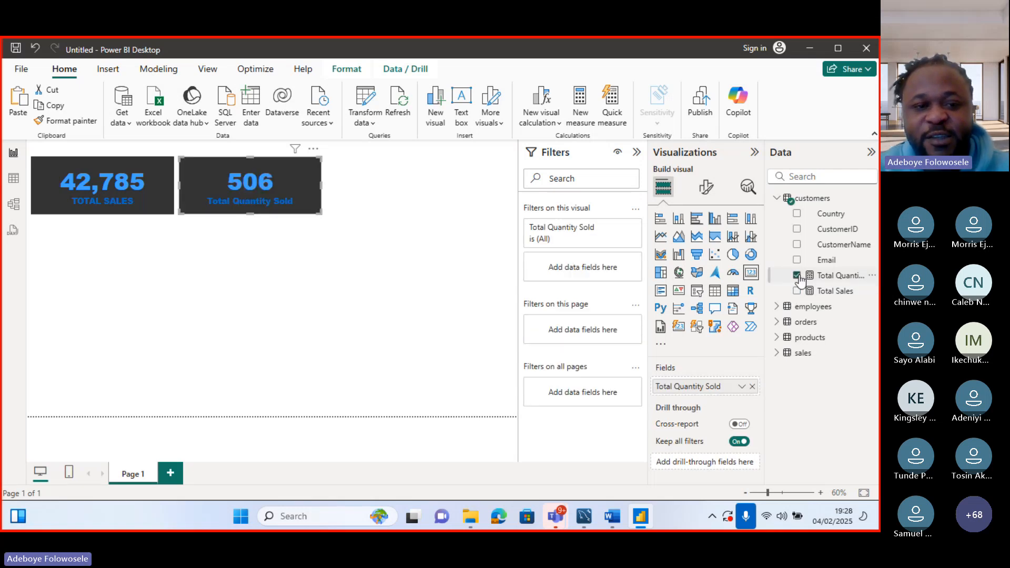
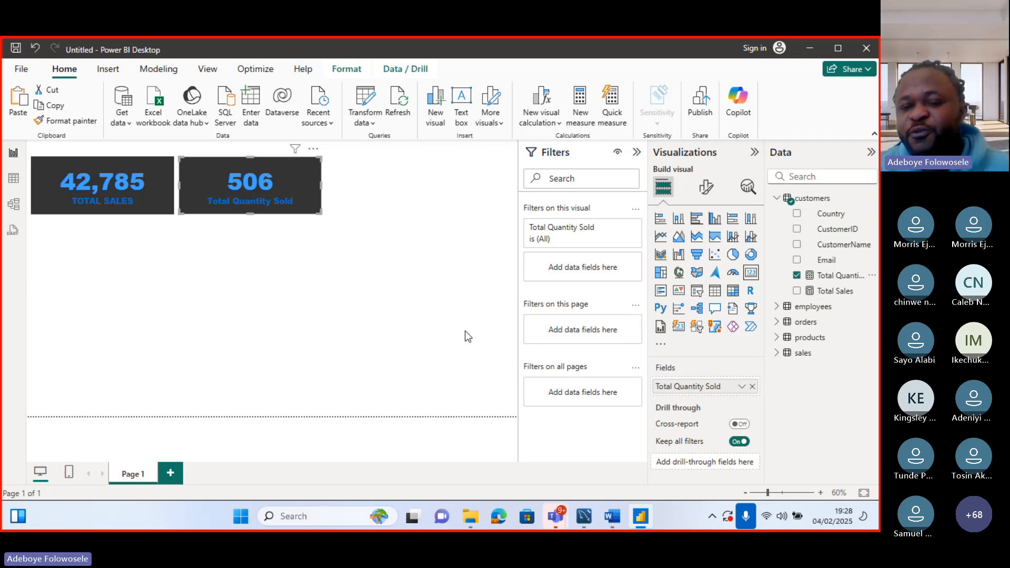
left_click(274, 269)
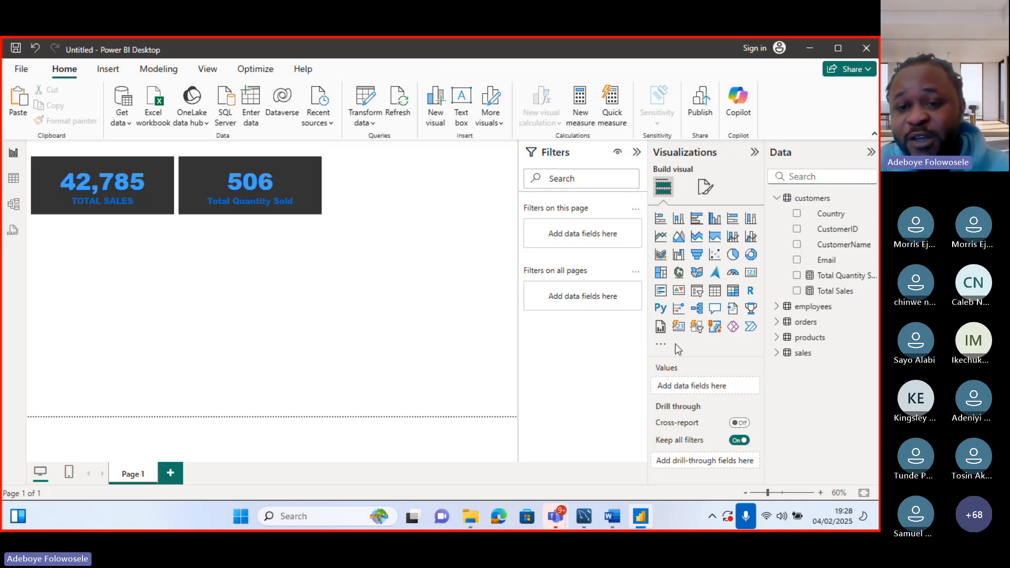
Step: Insert a scatter chart with the products table's Category as values and Total Sales on the X axis
left_click(715, 255)
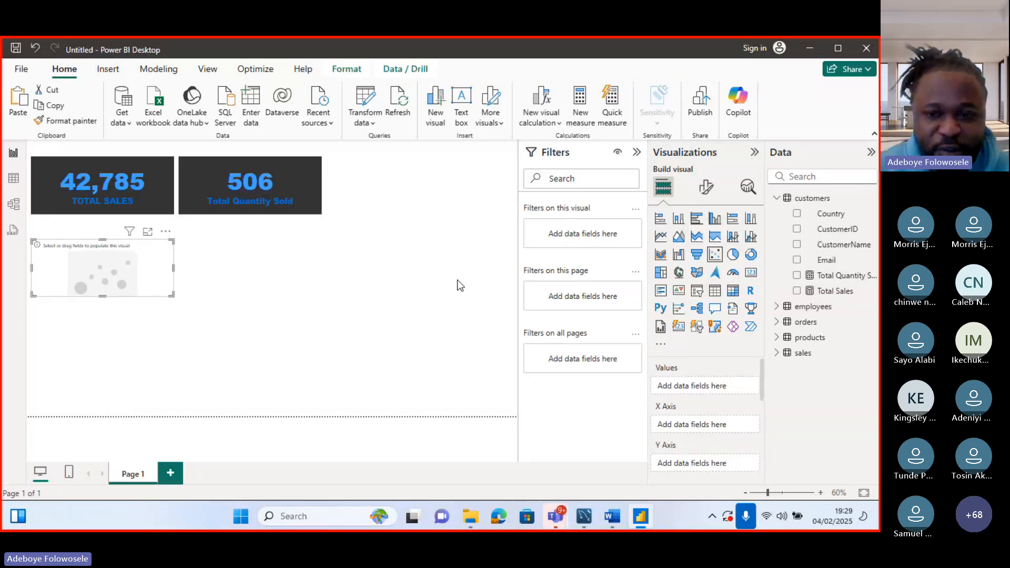
left_click(778, 338)
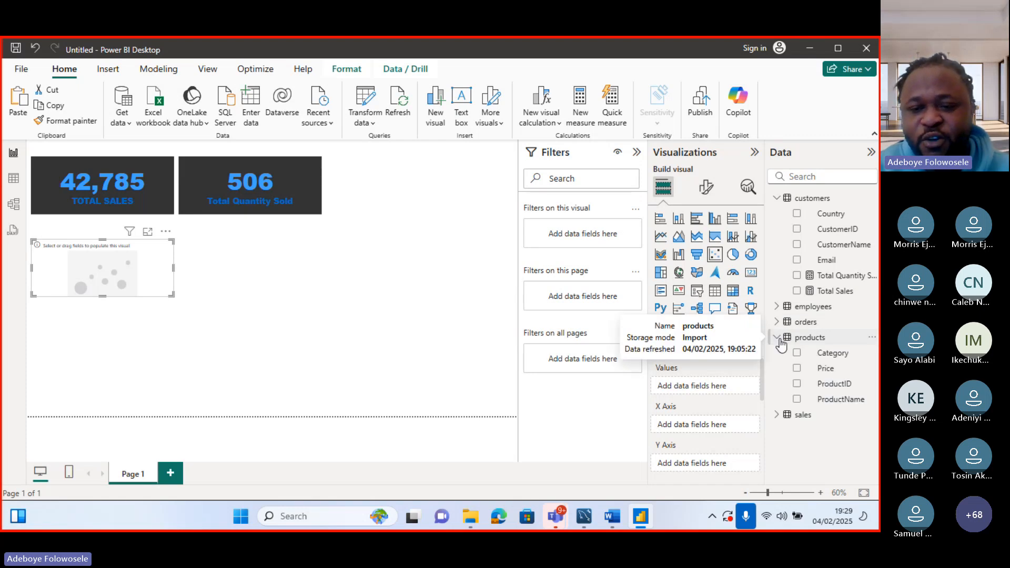
left_click(797, 354)
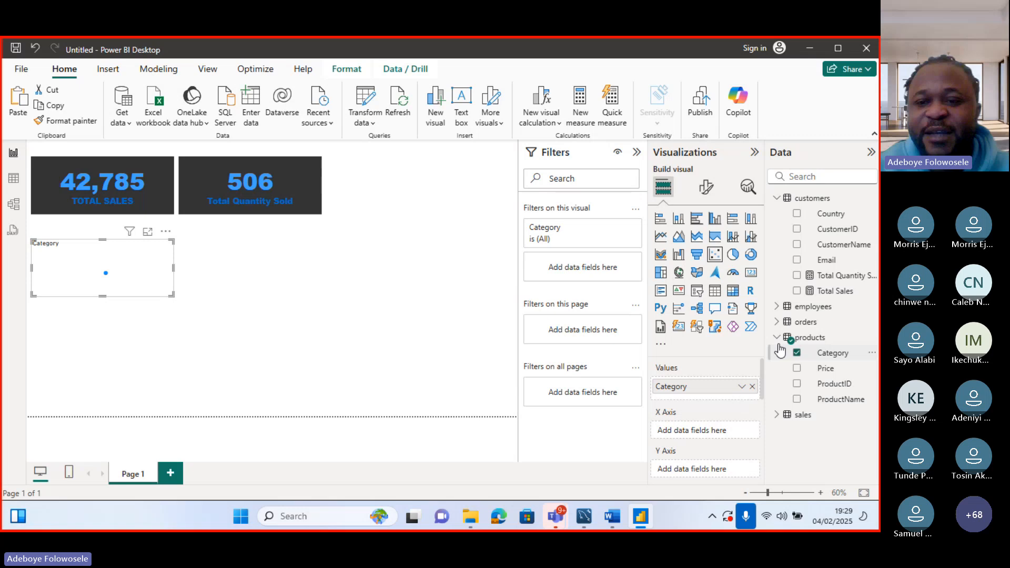
left_click(797, 291)
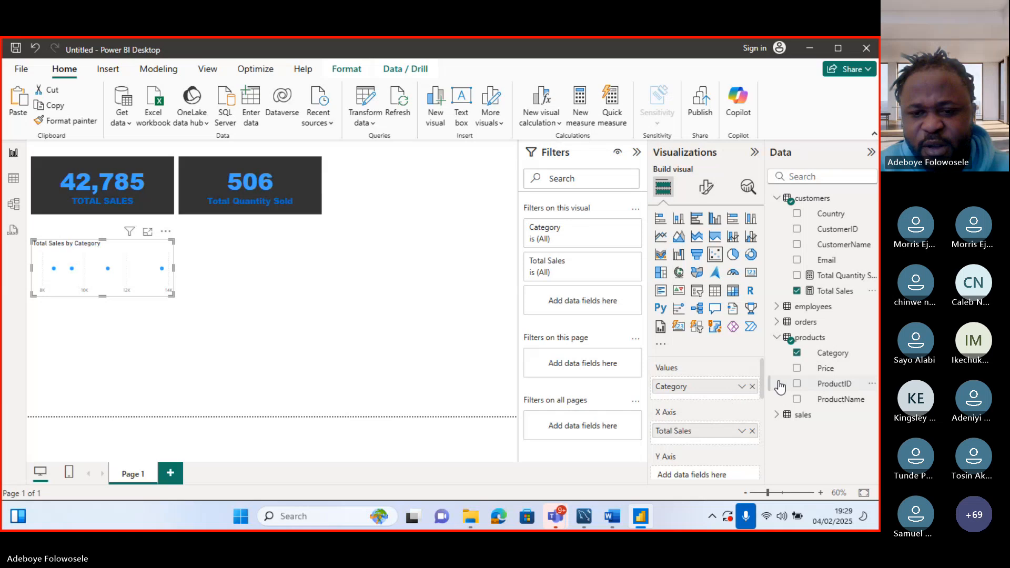
Step: Rearrange the scatter chart's fields so Category is on the X axis and Total Sales on the Y axis
left_click_drag(762, 381, 727, 415)
left_click(752, 417)
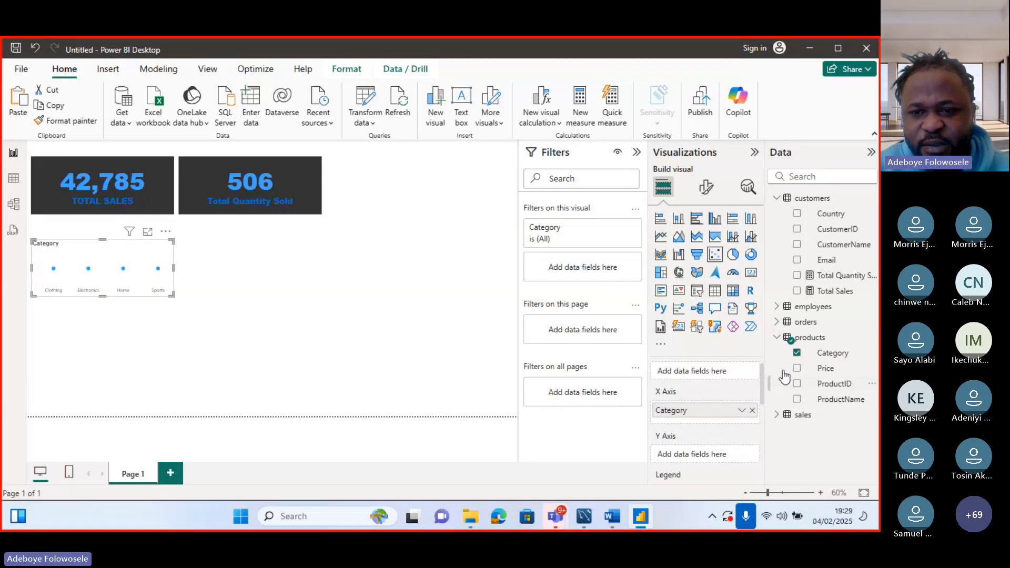
left_click(797, 292)
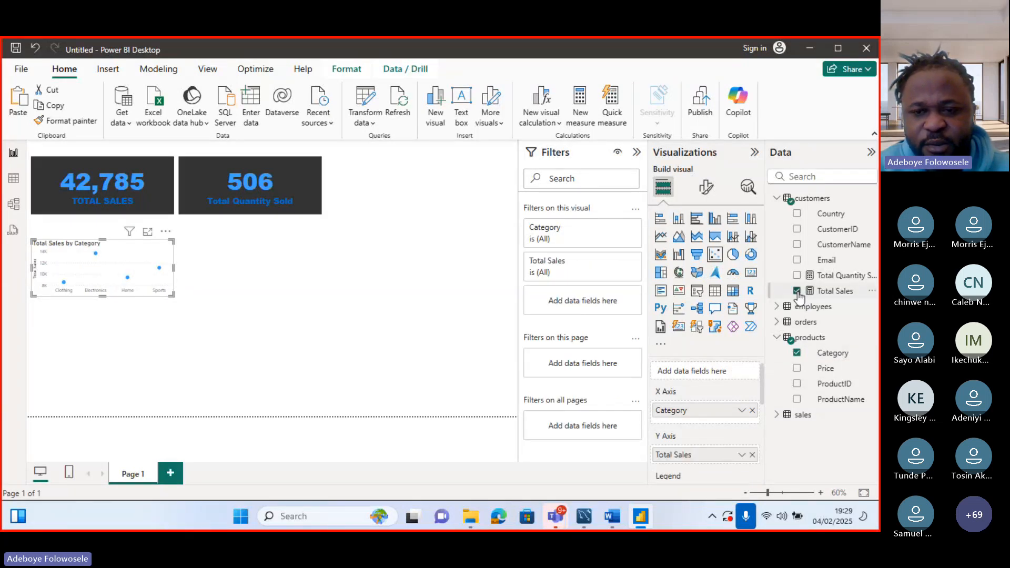
Step: Replace Total Sales in the scatter chart with the products table's Price field
left_click(797, 292)
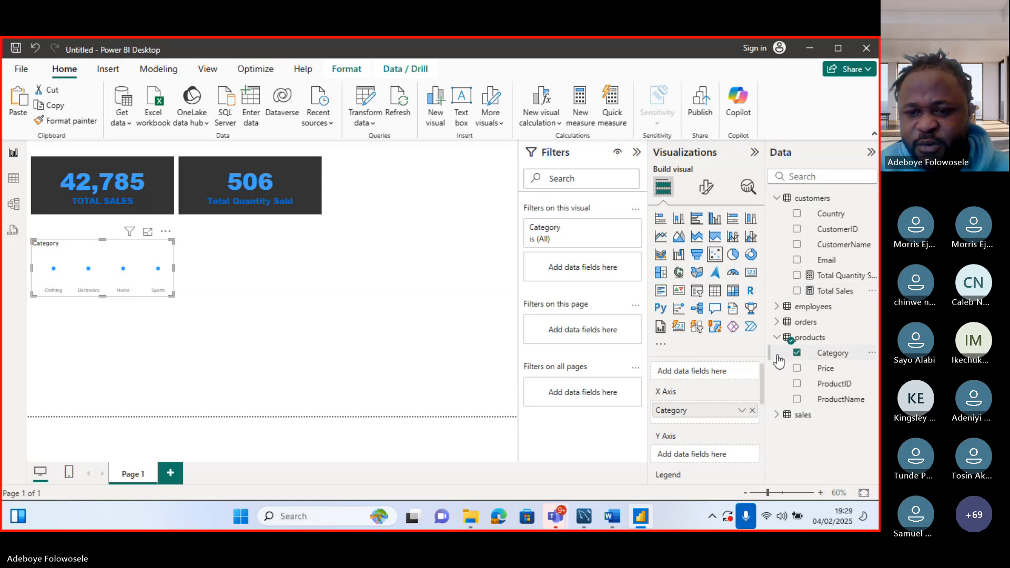
left_click(797, 368)
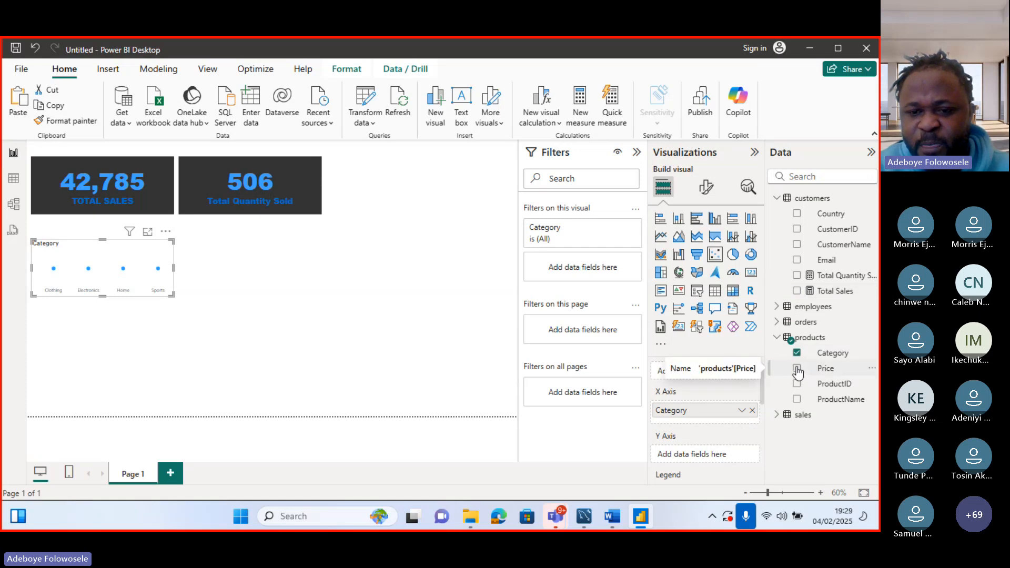
Step: Add Total Quantity Sold to the Category visual and convert it to a line chart
left_click(796, 369)
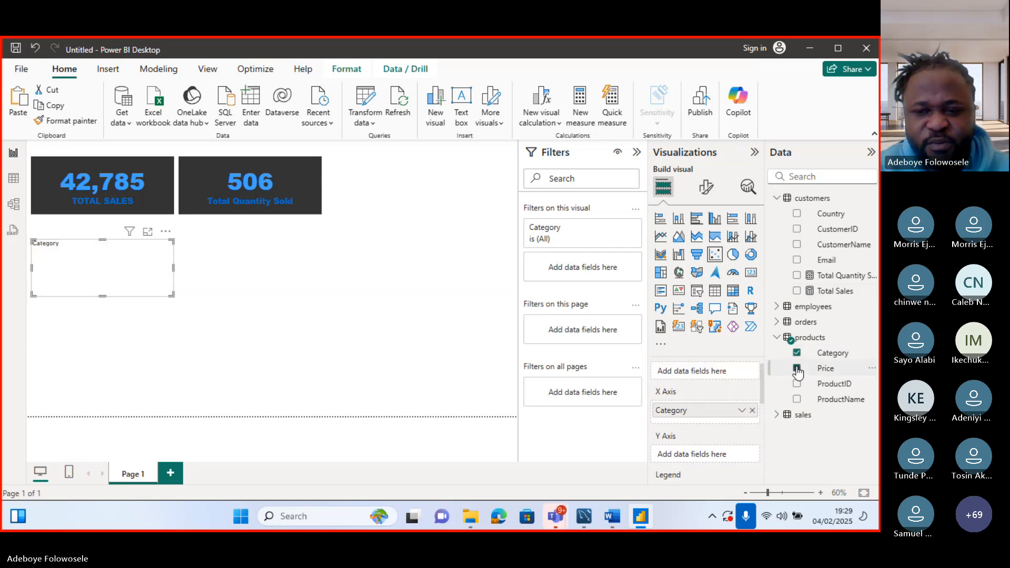
left_click(783, 323)
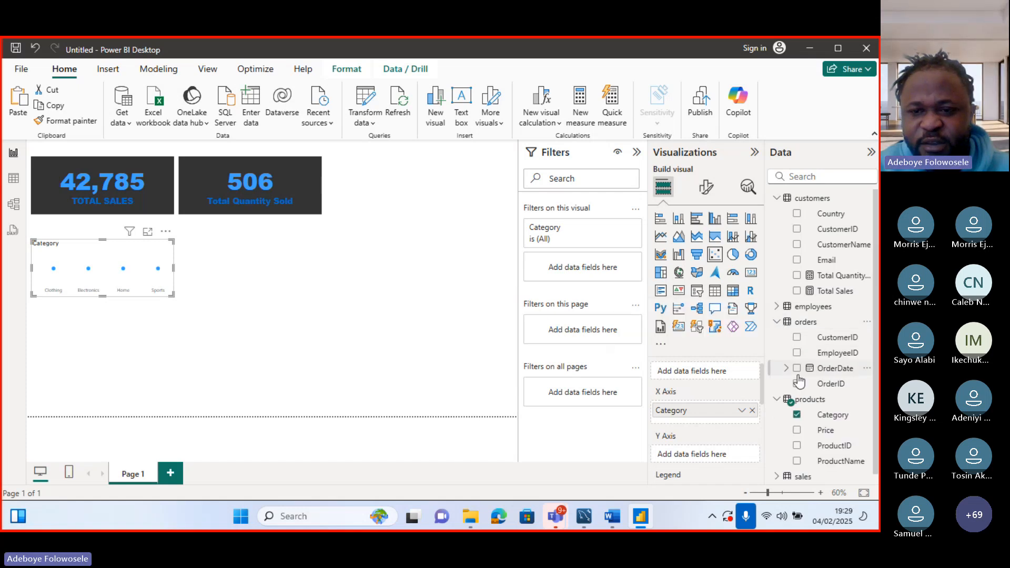
left_click(798, 276)
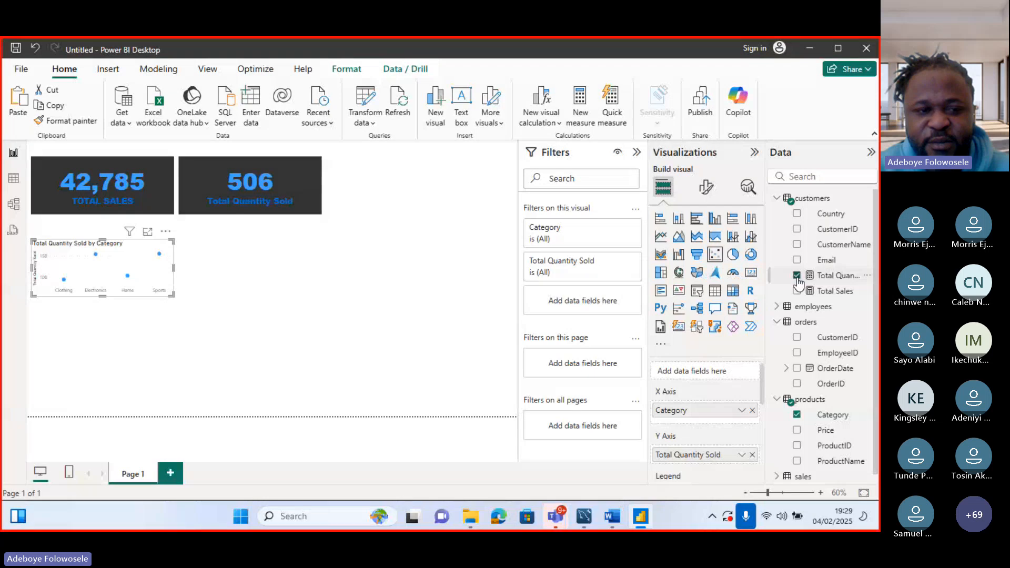
left_click(660, 241)
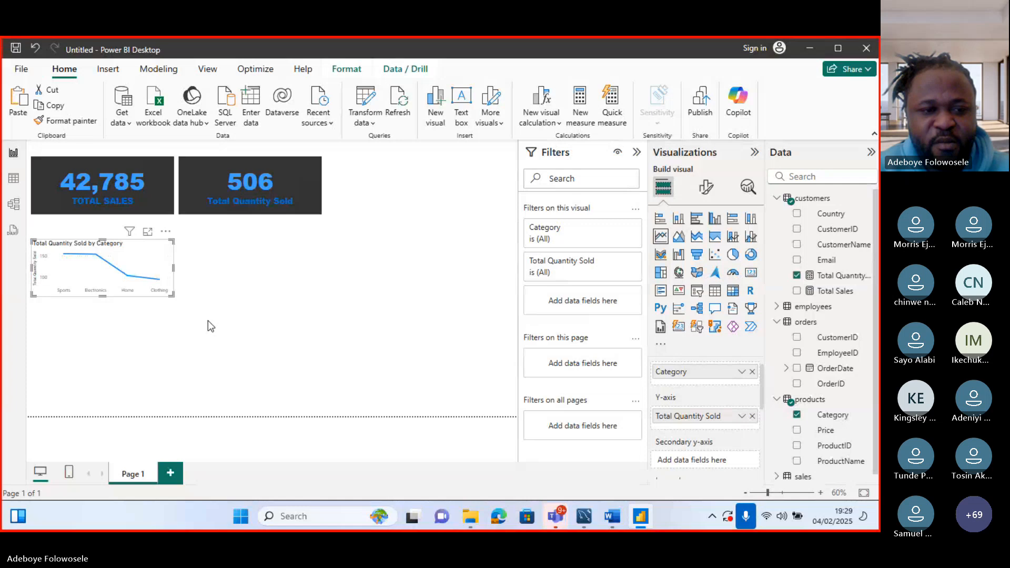
Step: Enlarge the line chart so it is taller and extends wider than the TOTAL SALES card
left_click_drag(103, 296, 107, 327)
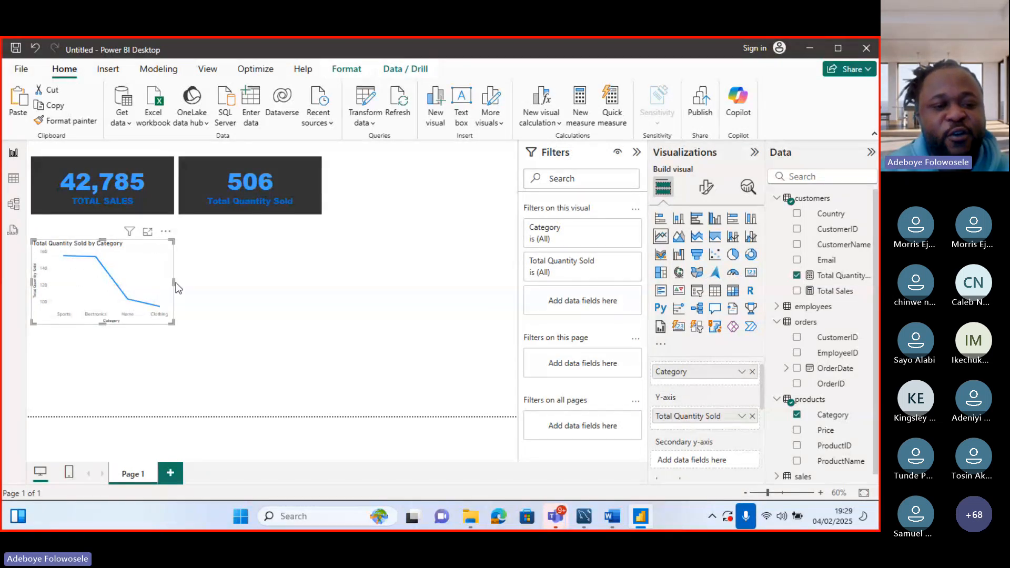
left_click_drag(175, 283, 209, 288)
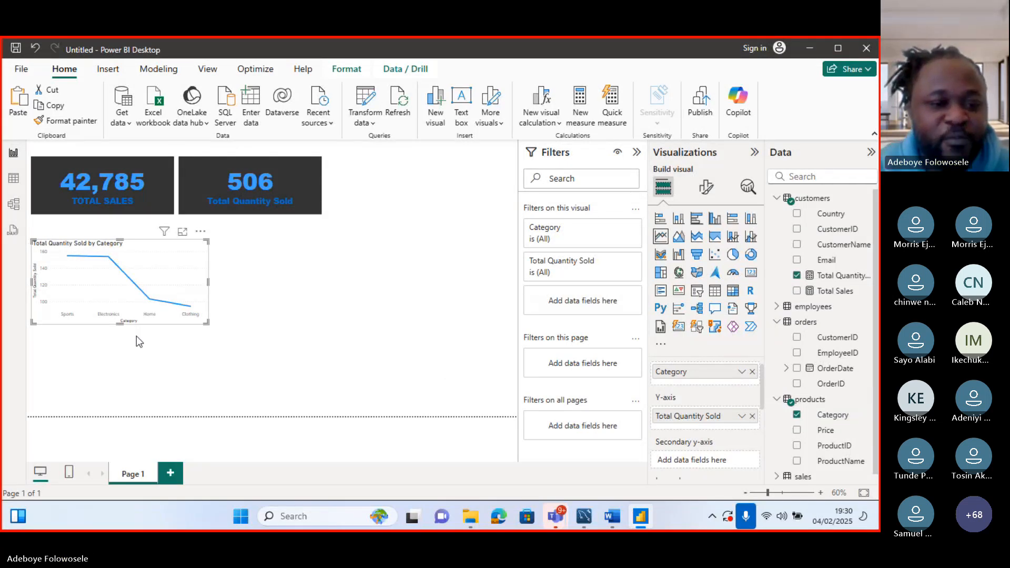
left_click_drag(120, 324, 113, 367)
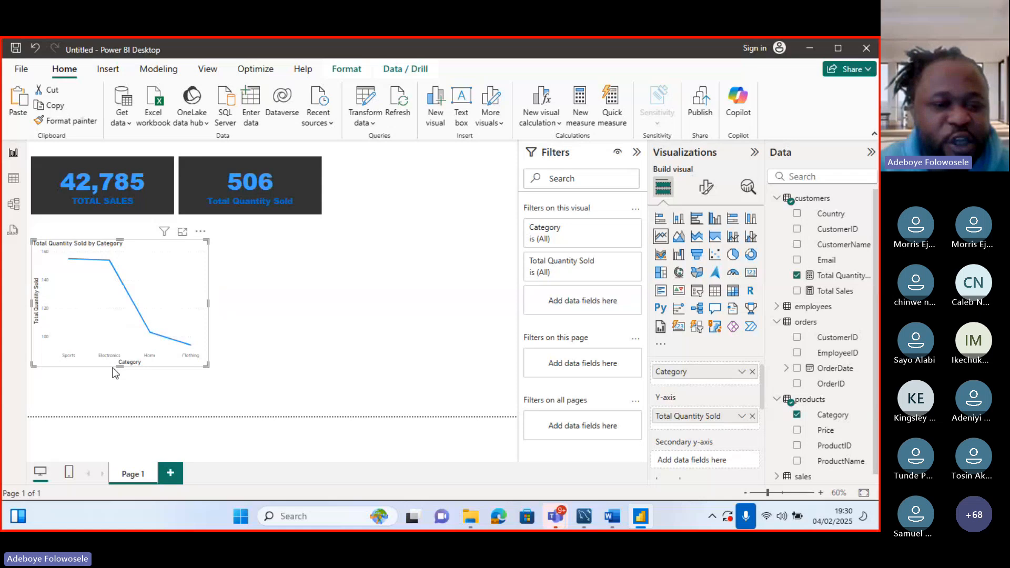
Step: Turn on data labels for the Total Quantity Sold by Category line chart
mouse_move(183, 358)
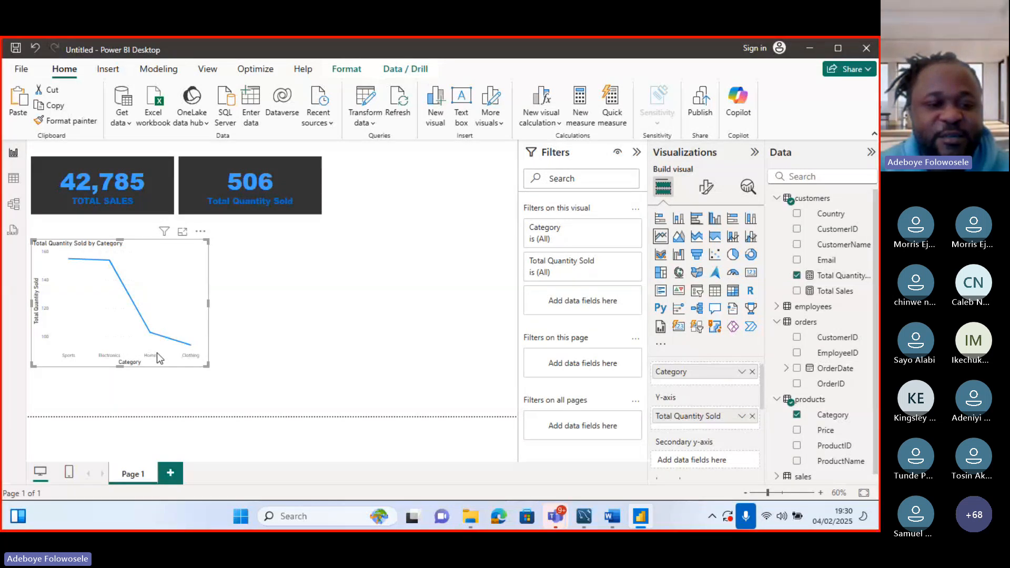
mouse_move(153, 331)
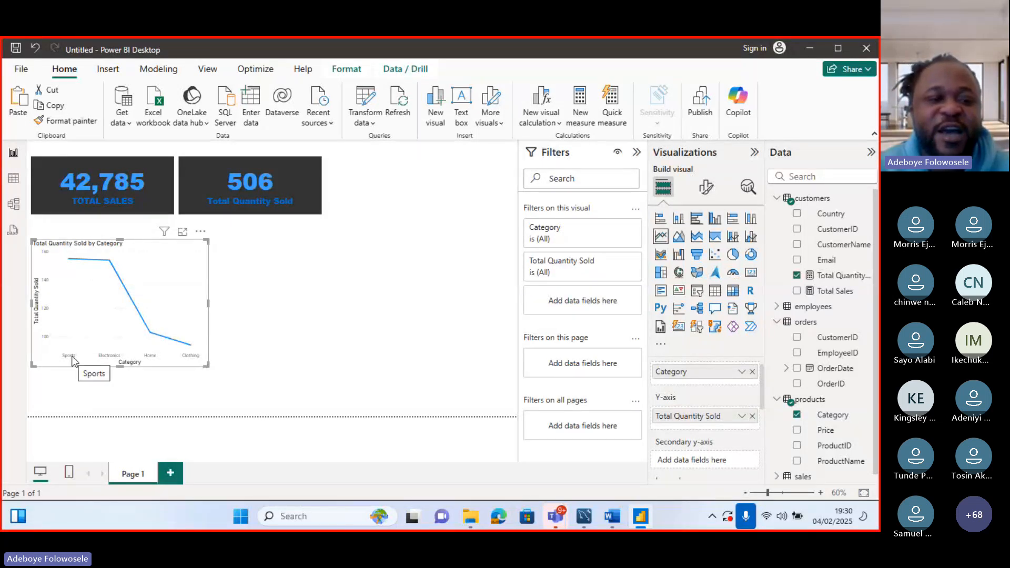
mouse_move(68, 261)
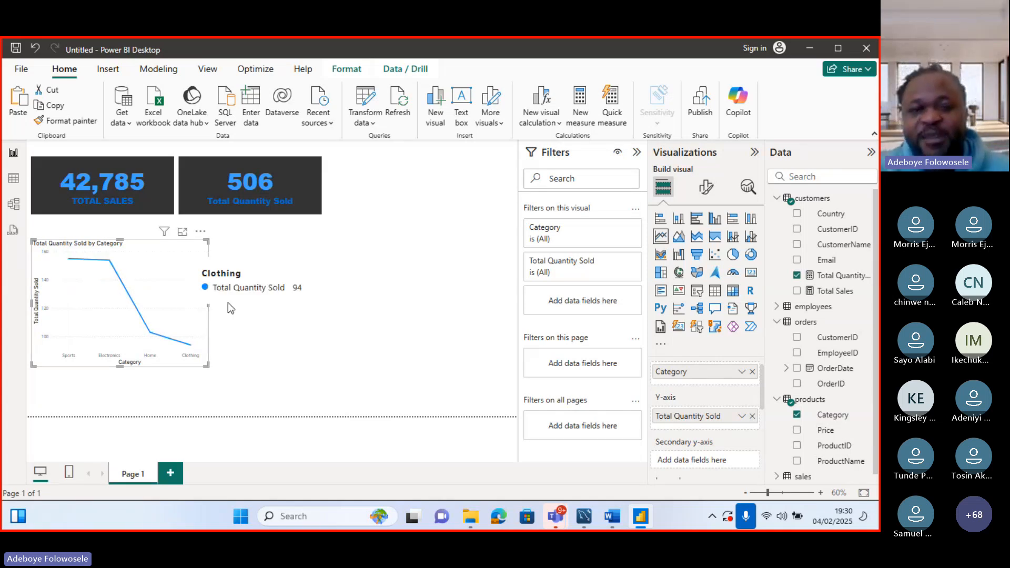
left_click(707, 188)
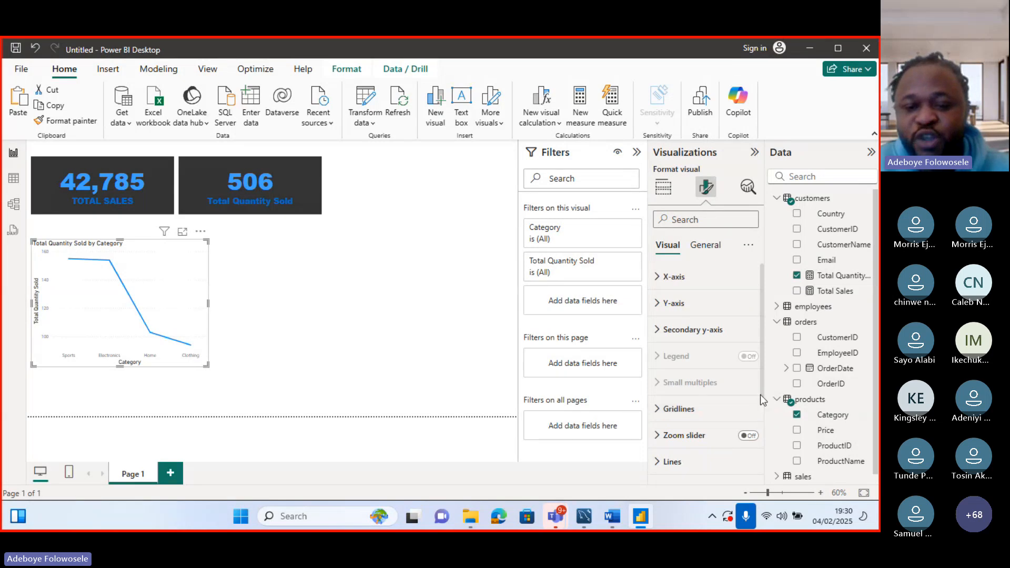
scroll(760, 395, "down", 4)
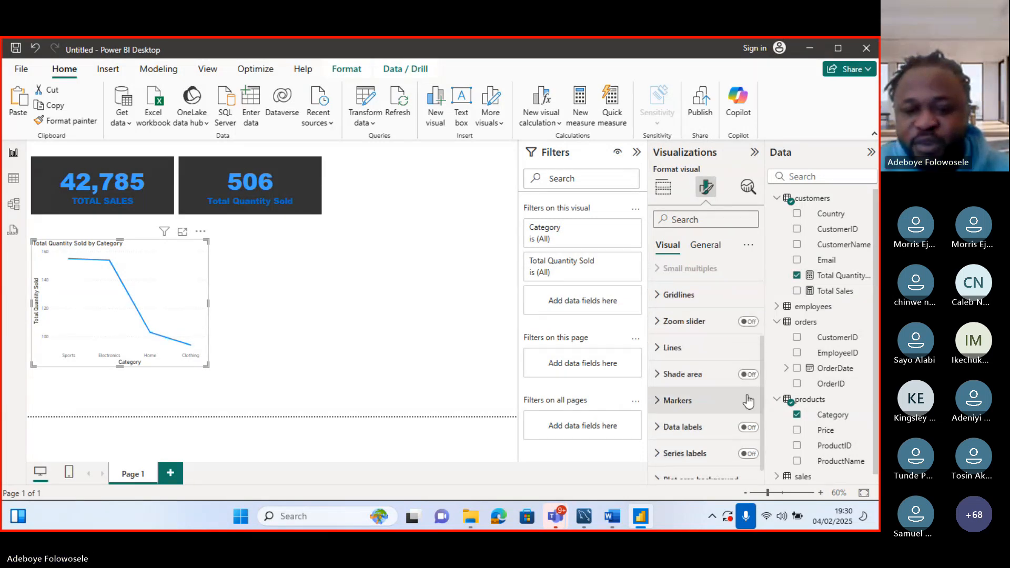
left_click(748, 427)
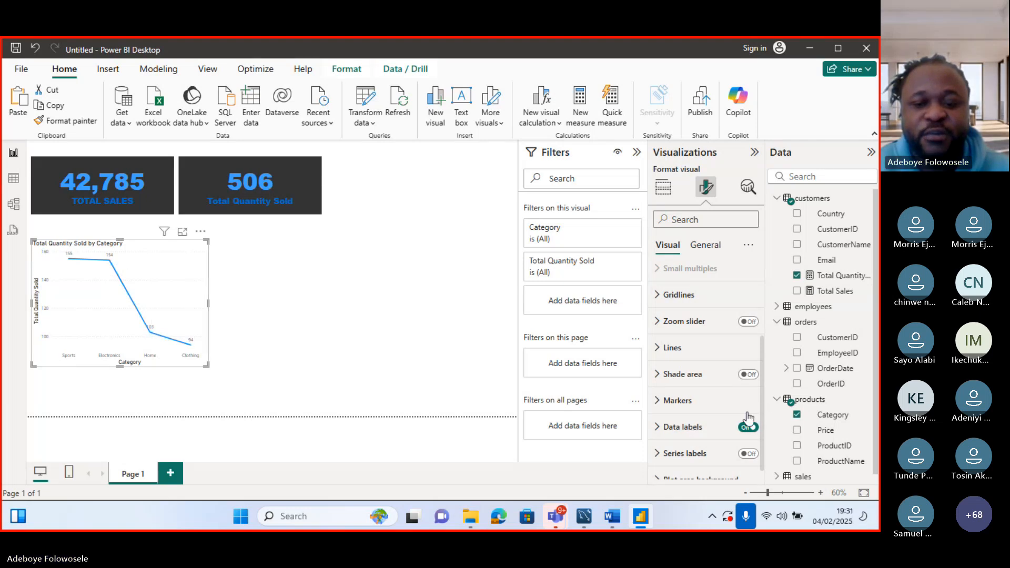
Step: Examine the line chart's formatting options for data labels, markers and lines
left_click(657, 427)
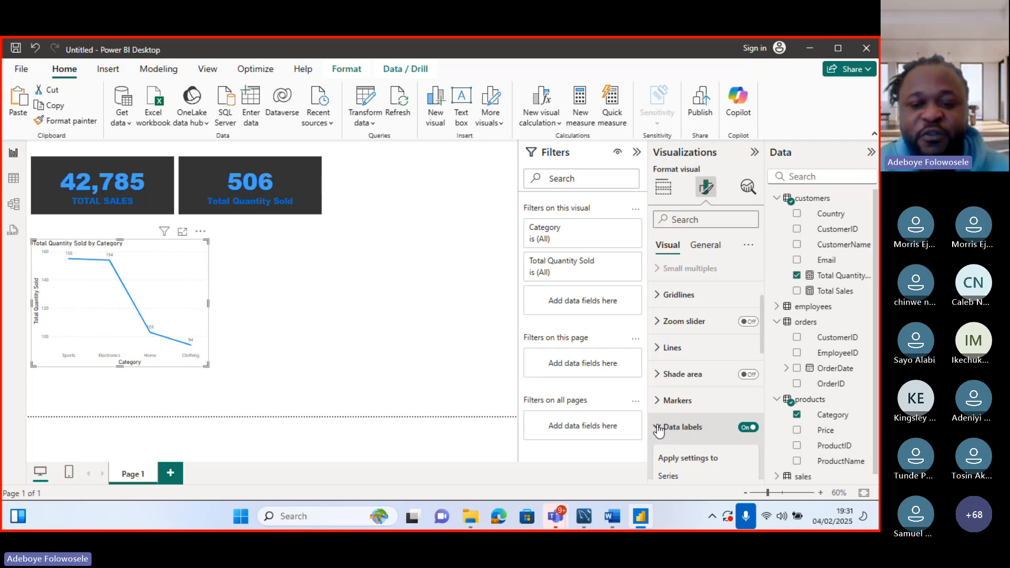
scroll(766, 371, "down", 3)
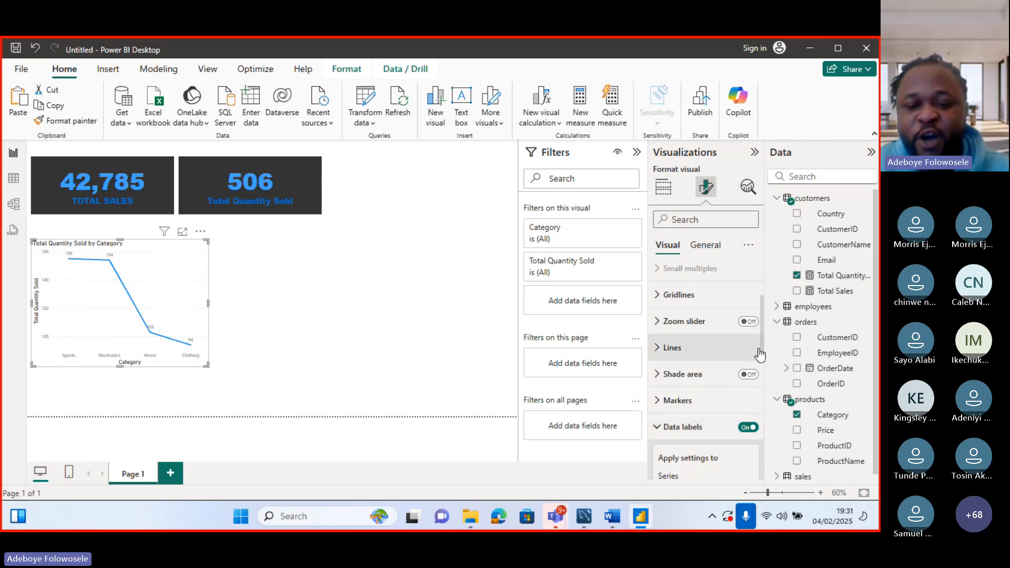
scroll(766, 371, "down", 1)
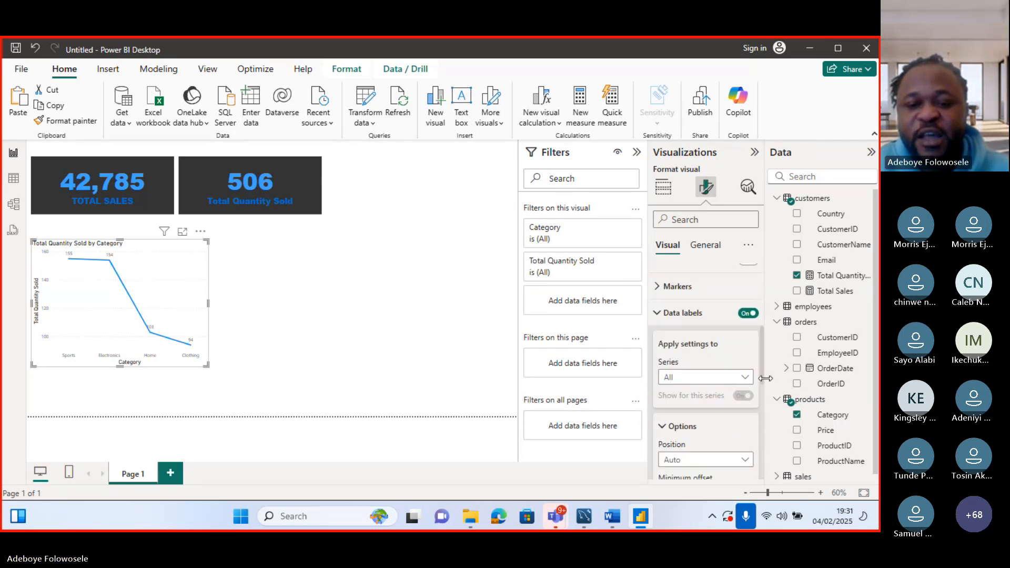
left_click(660, 316)
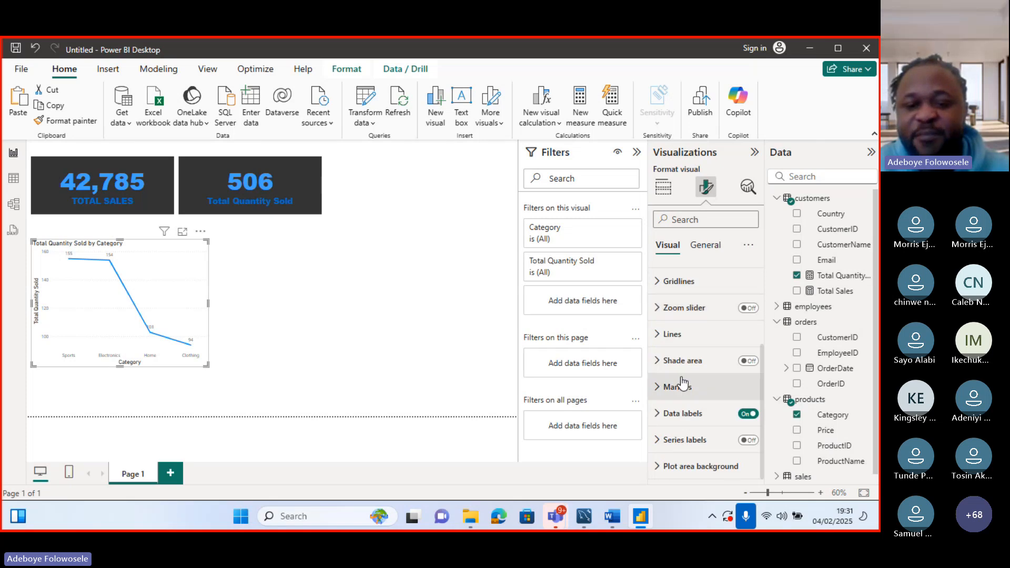
left_click(661, 388)
left_click(662, 390)
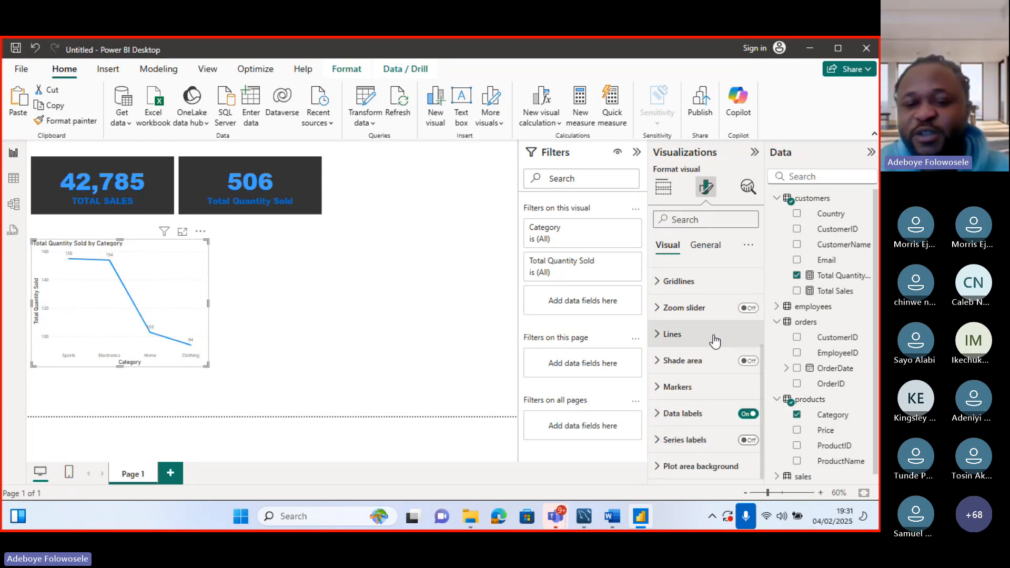
left_click(660, 338)
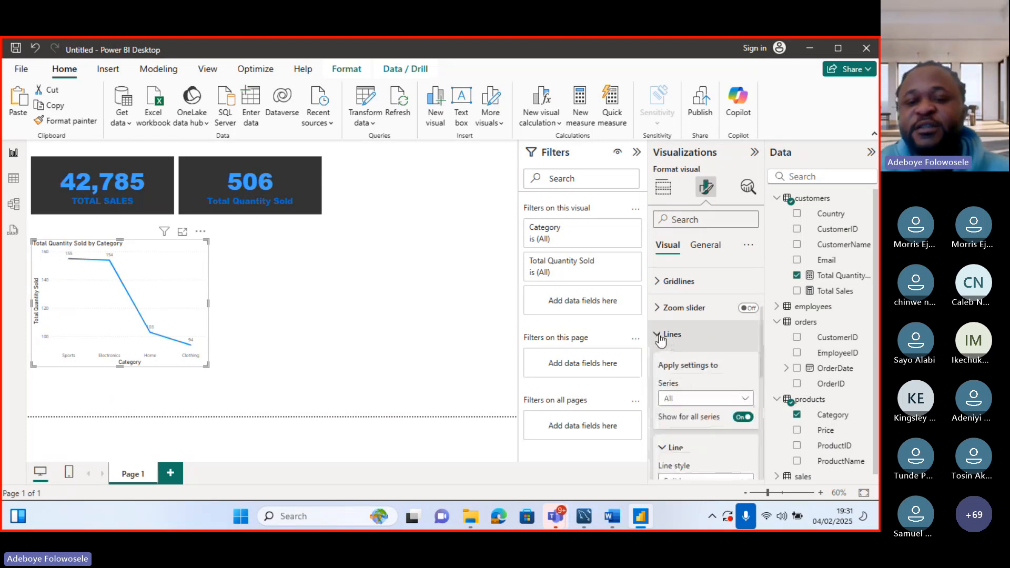
left_click(660, 336)
Step: Make the line chart's title bold and give it a black background
left_click(705, 245)
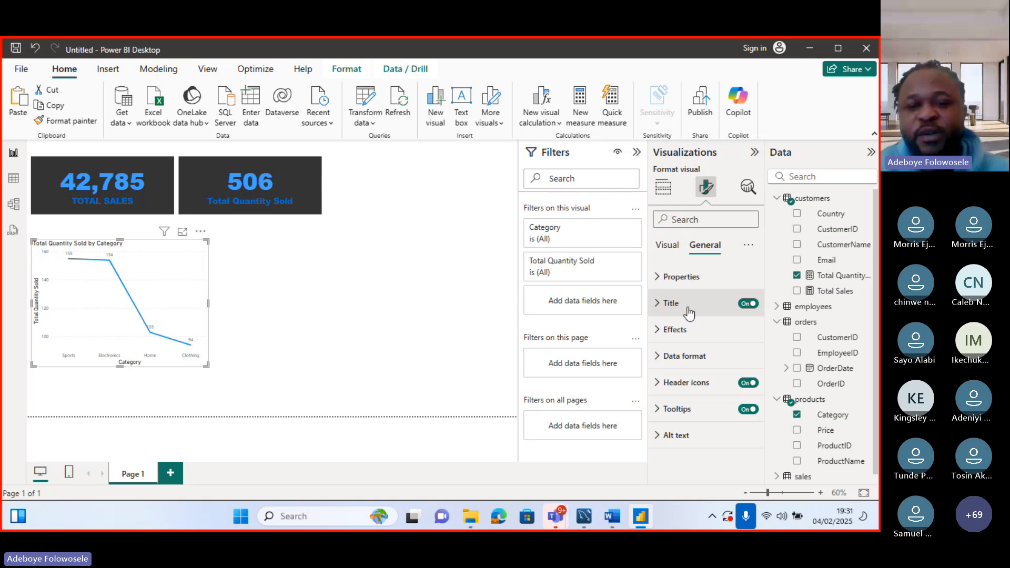
left_click(658, 305)
scroll(765, 358, "down", 2)
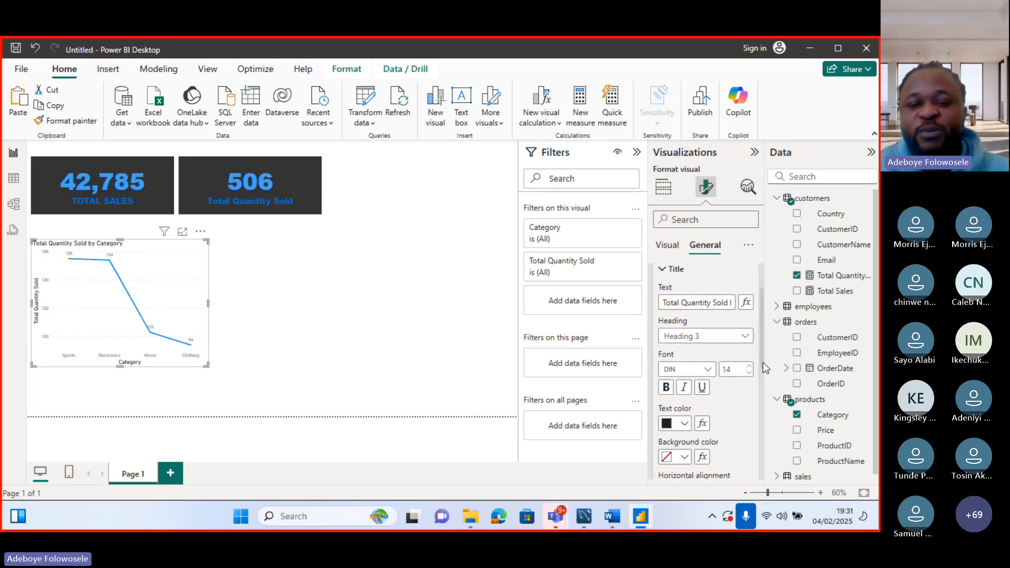
scroll(765, 367, "down", 1)
left_click(666, 363)
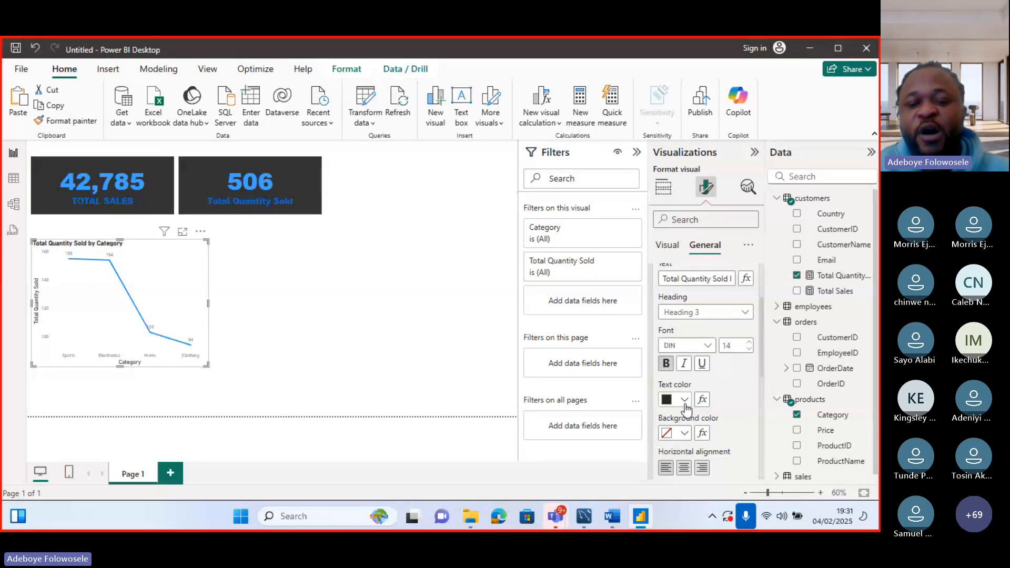
left_click(685, 432)
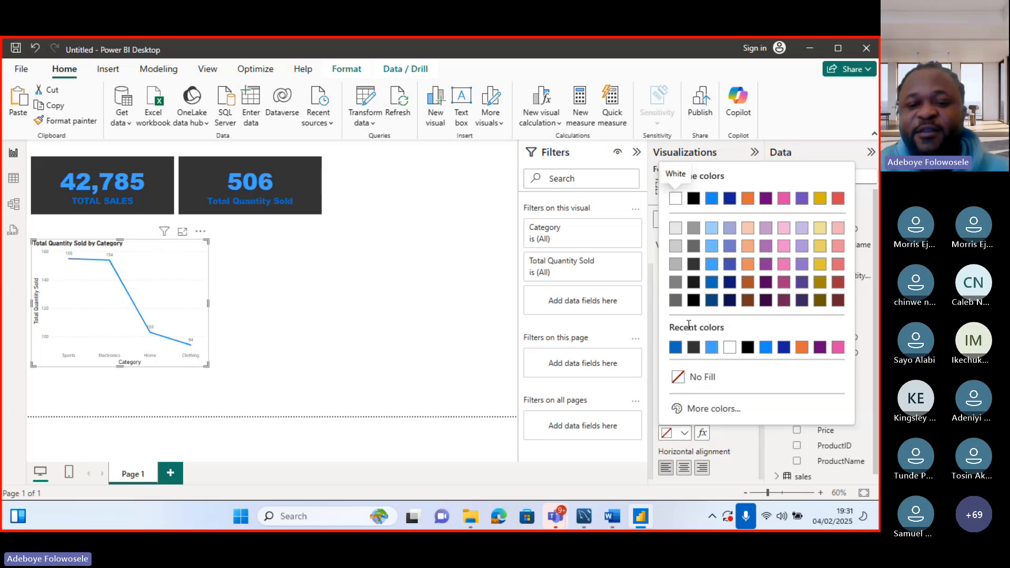
left_click(693, 300)
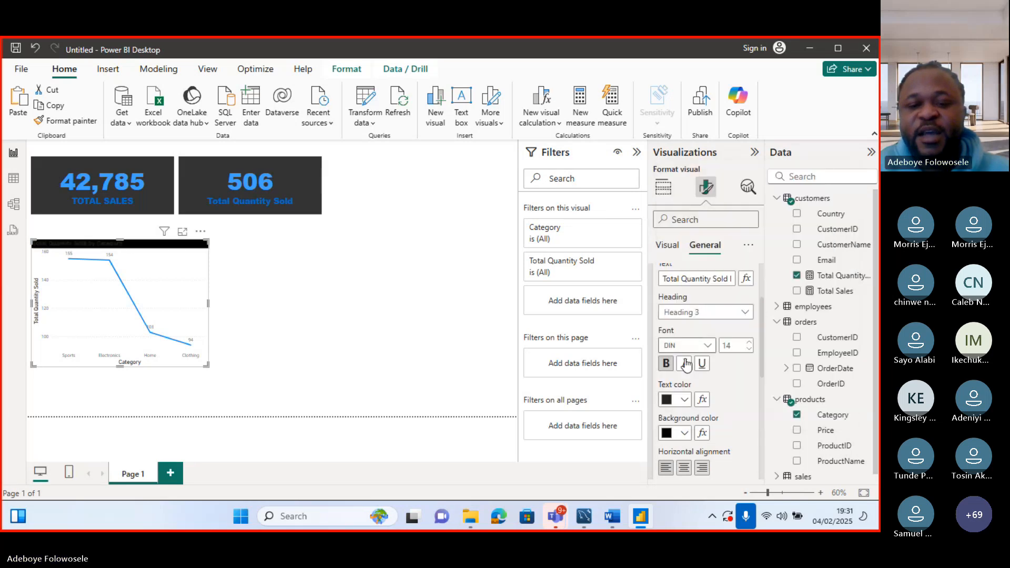
Step: Colour the line chart's title text blue and turn off its bold style
left_click(683, 401)
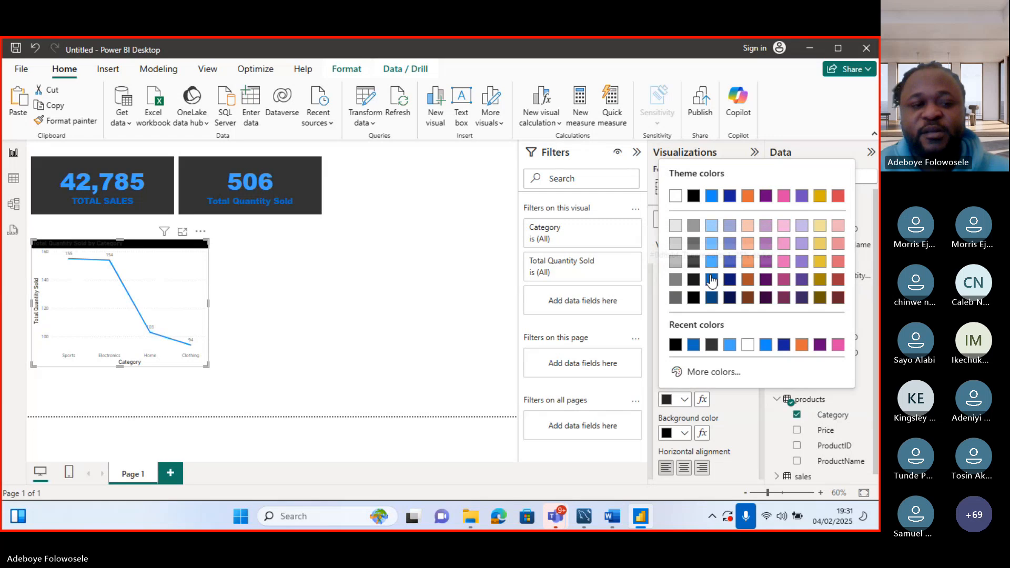
left_click(711, 269)
left_click(666, 363)
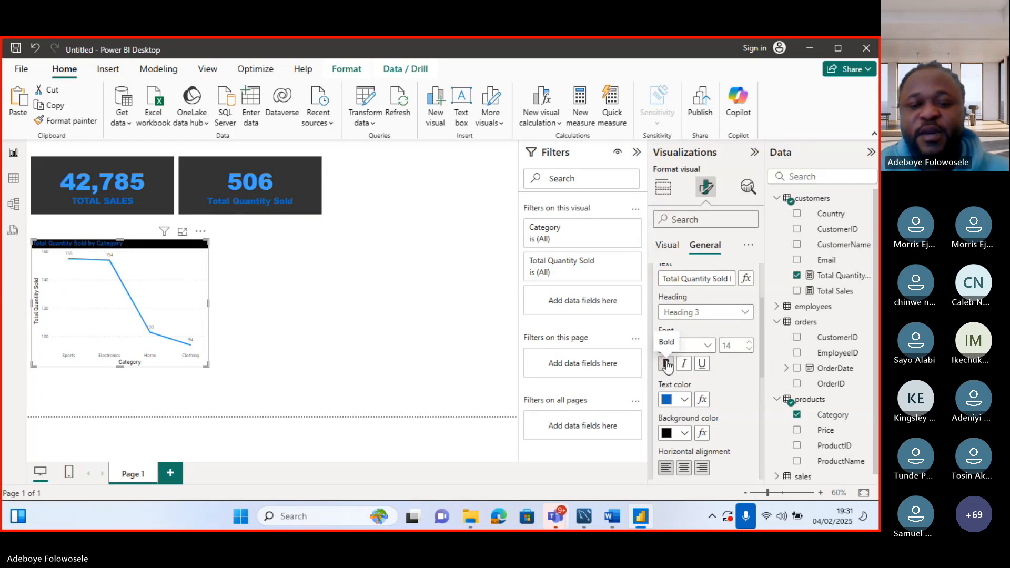
Step: Set the line chart's title in centred Arial Black at size 17
left_click(684, 345)
left_click(693, 153)
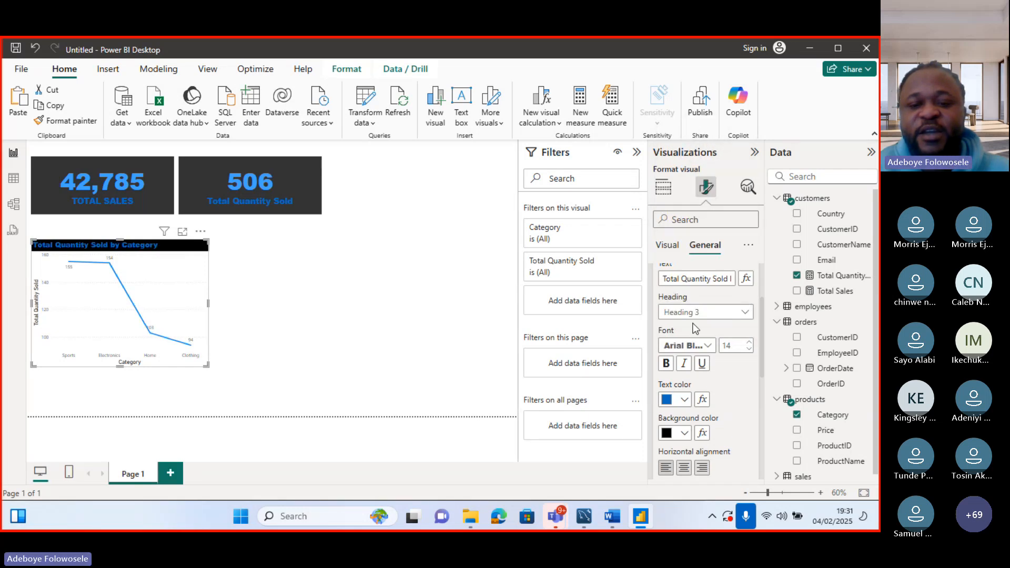
left_click(683, 468)
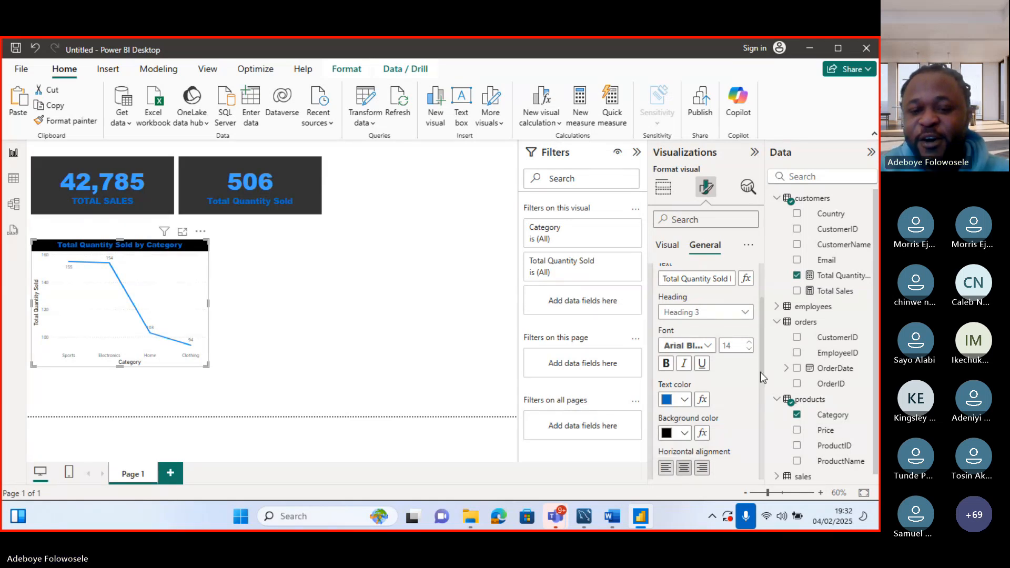
left_click(750, 346)
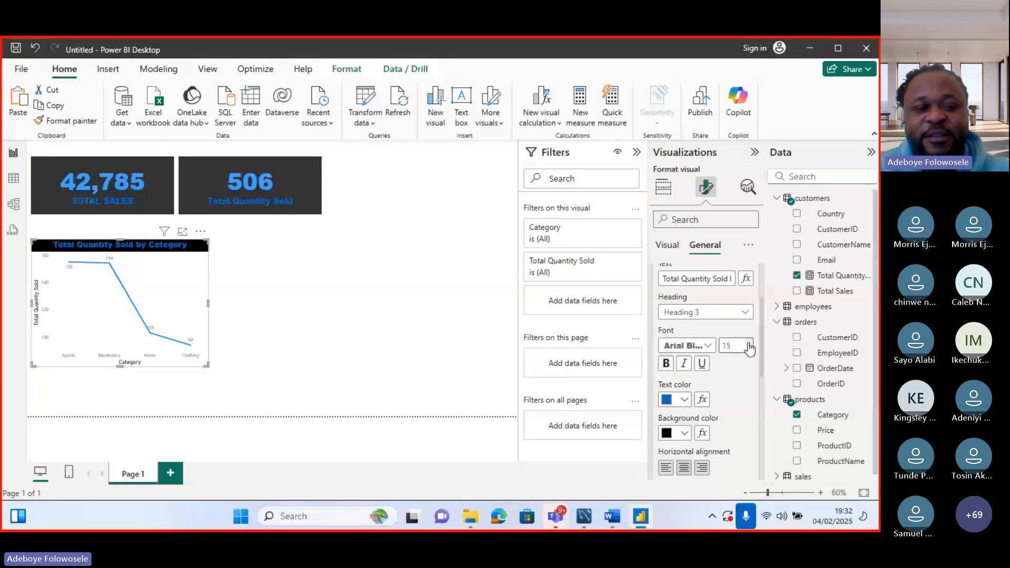
left_click(750, 345)
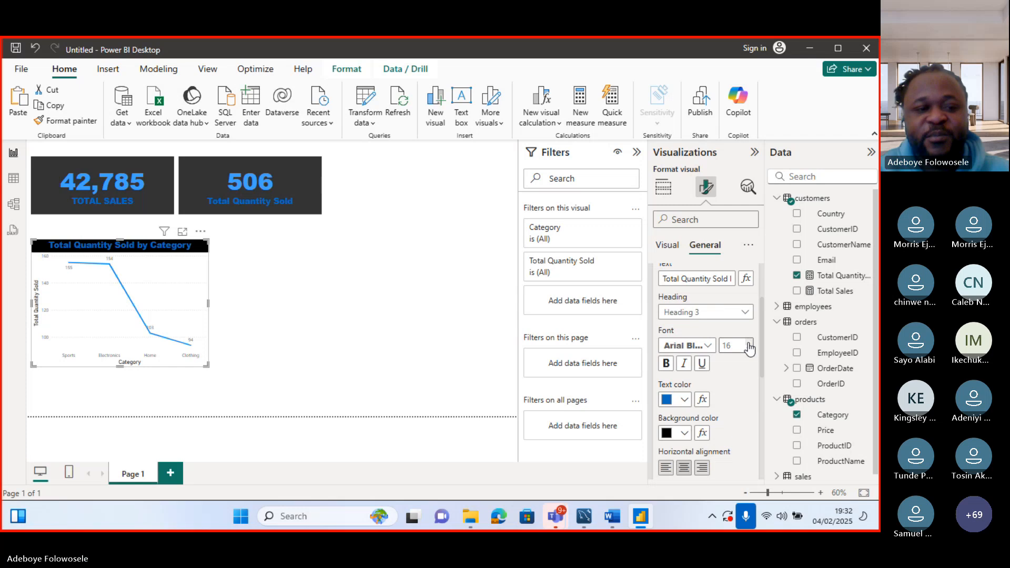
left_click(750, 345)
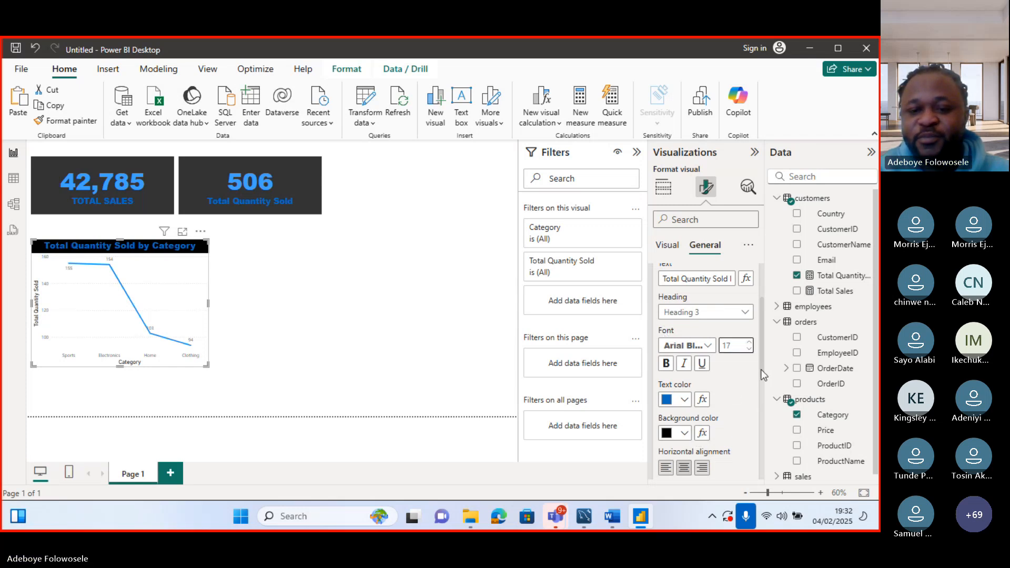
Step: Examine the line chart's effects settings, including its background colour and transparency options
left_click_drag(760, 369, 756, 469)
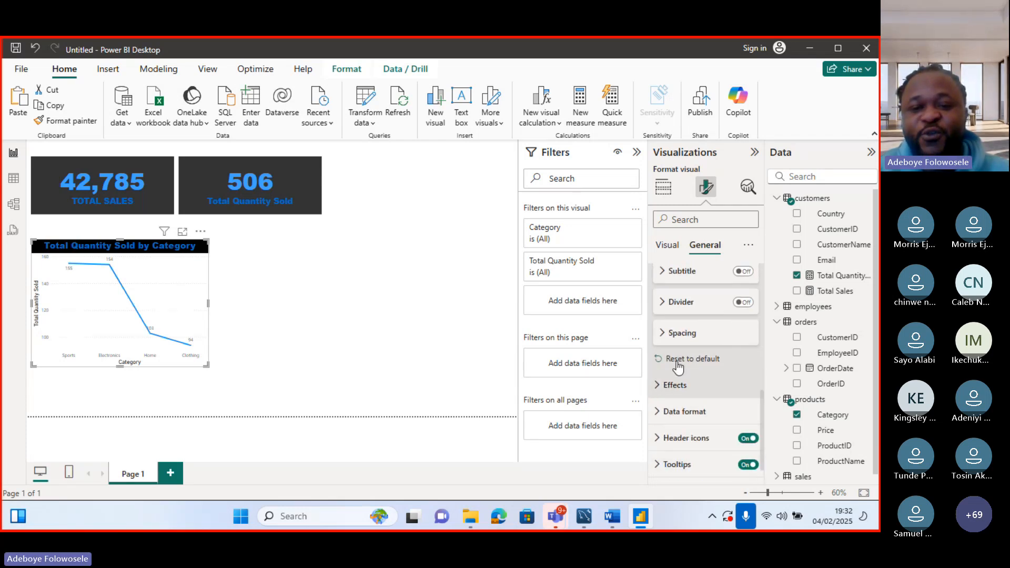
left_click(664, 384)
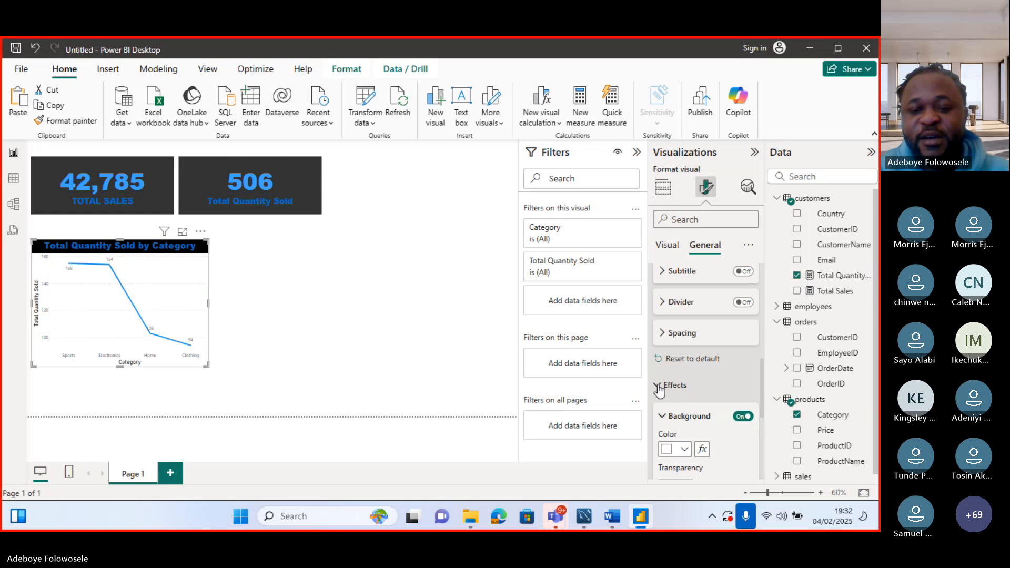
left_click_drag(756, 406, 768, 432)
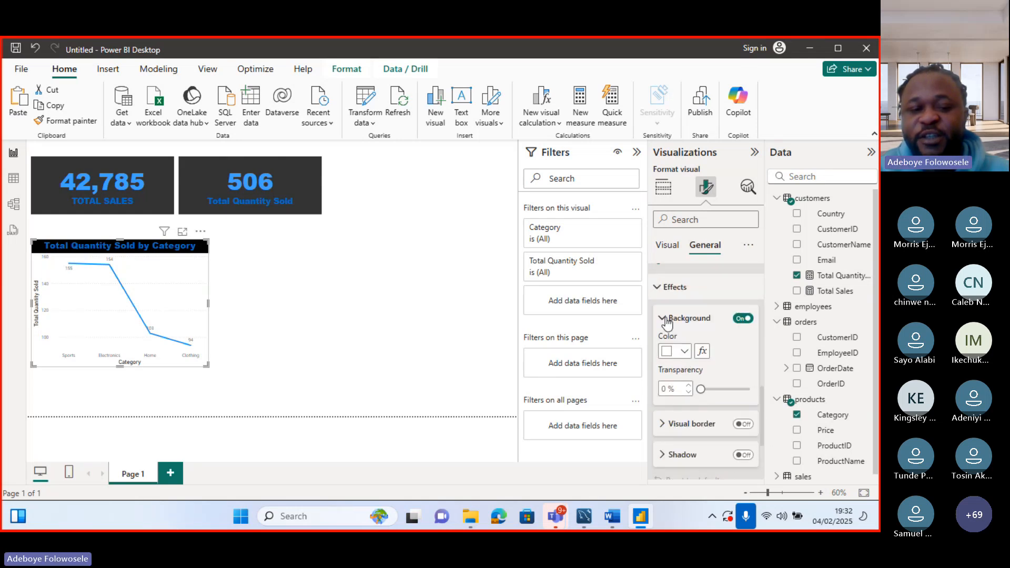
left_click_drag(760, 415, 759, 311)
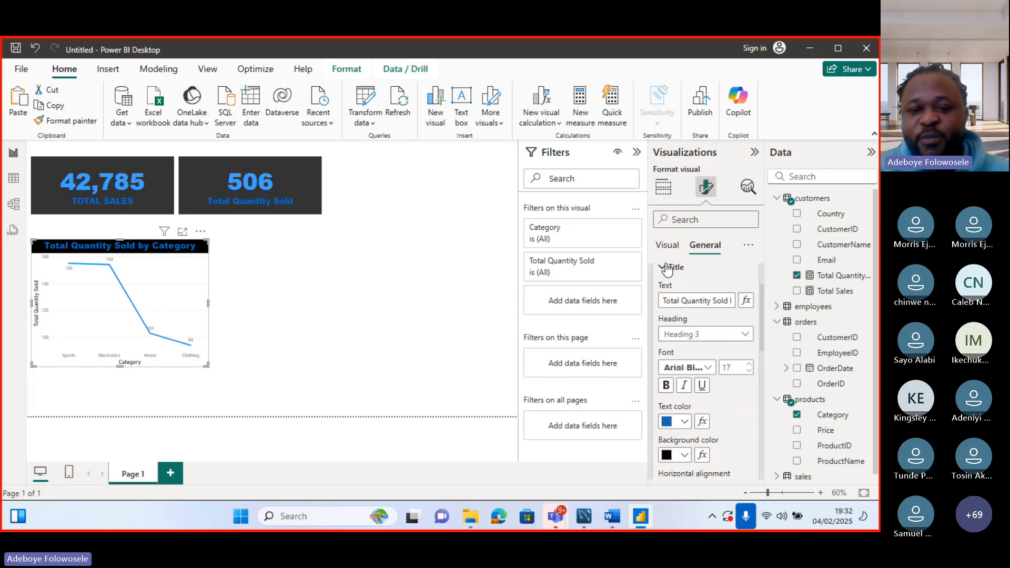
Step: Colour the line chart's x-axis values black
left_click(669, 247)
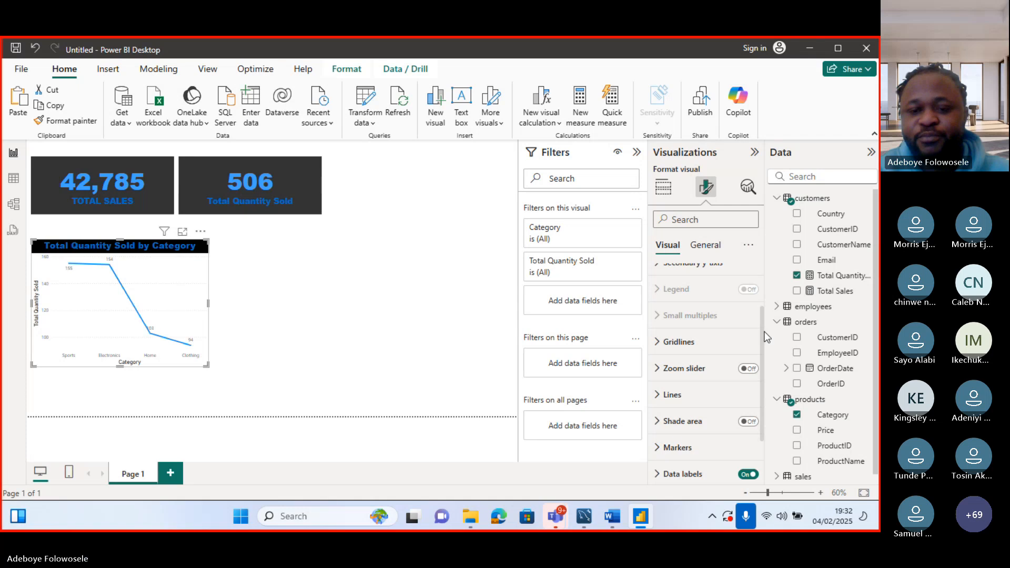
left_click_drag(761, 337, 768, 279)
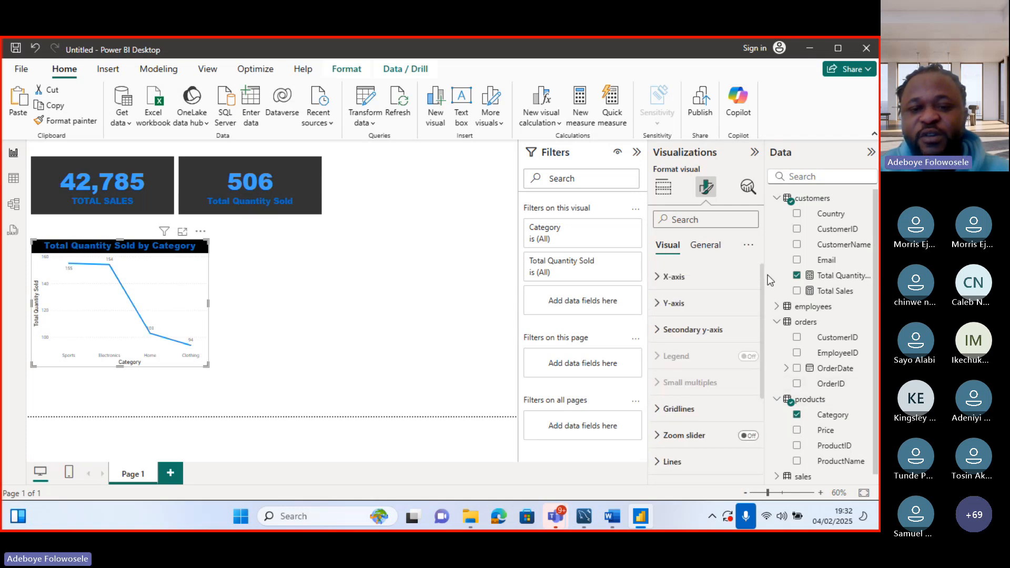
left_click(660, 278)
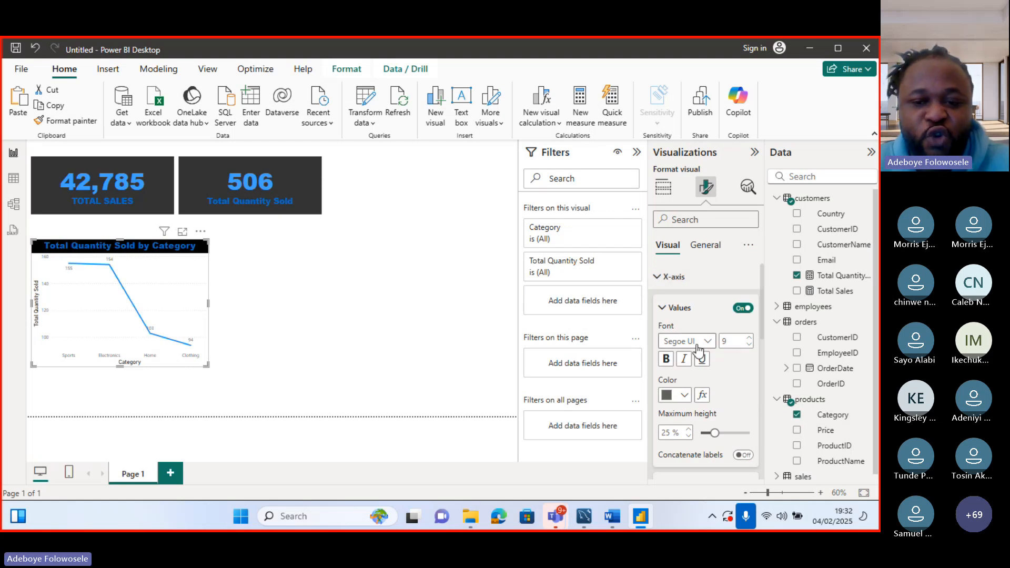
left_click(685, 396)
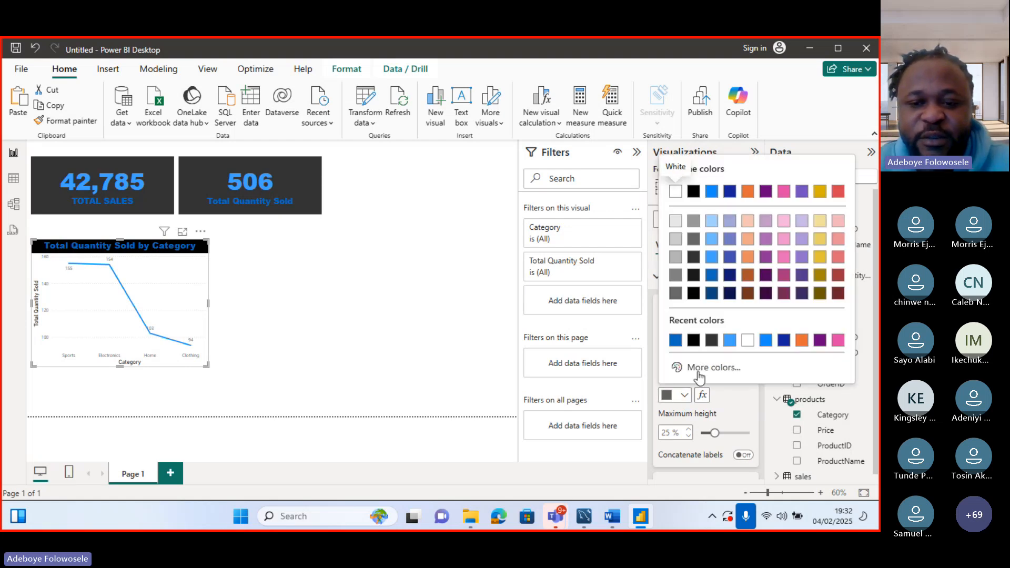
left_click(693, 341)
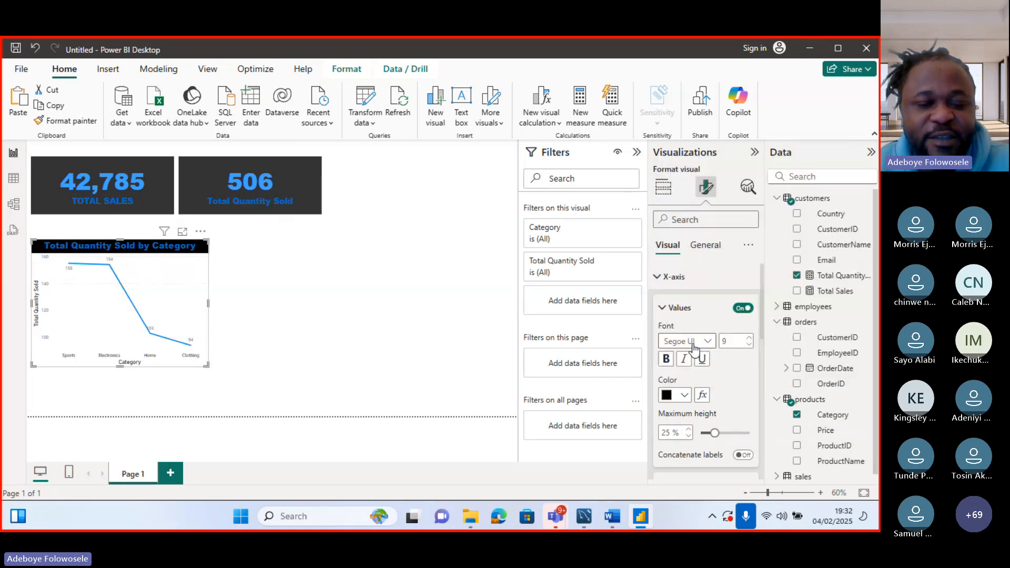
Step: Set the line chart's x-axis values in bold Arial Black at size 12
left_click(750, 337)
left_click(750, 338)
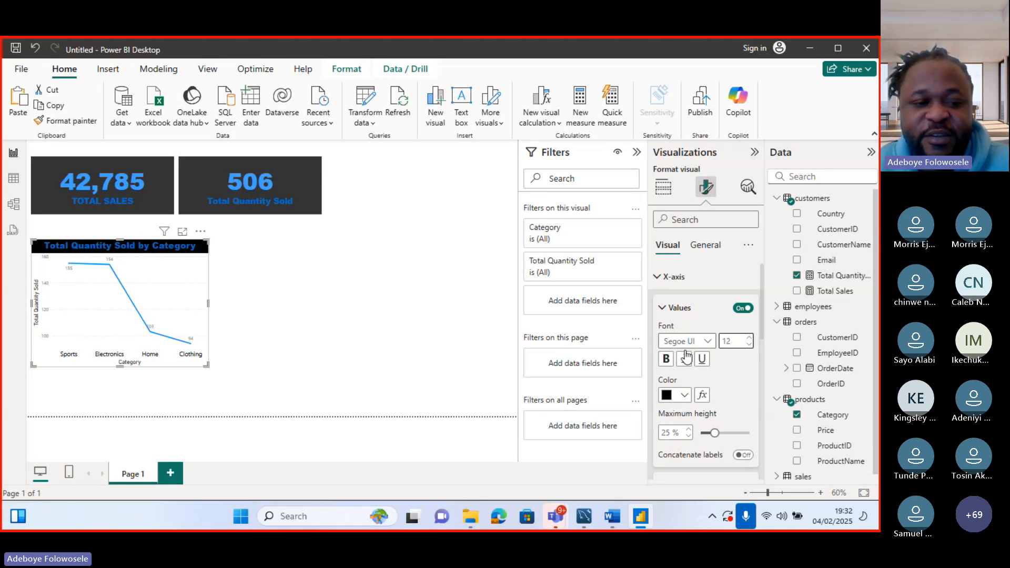
left_click(666, 358)
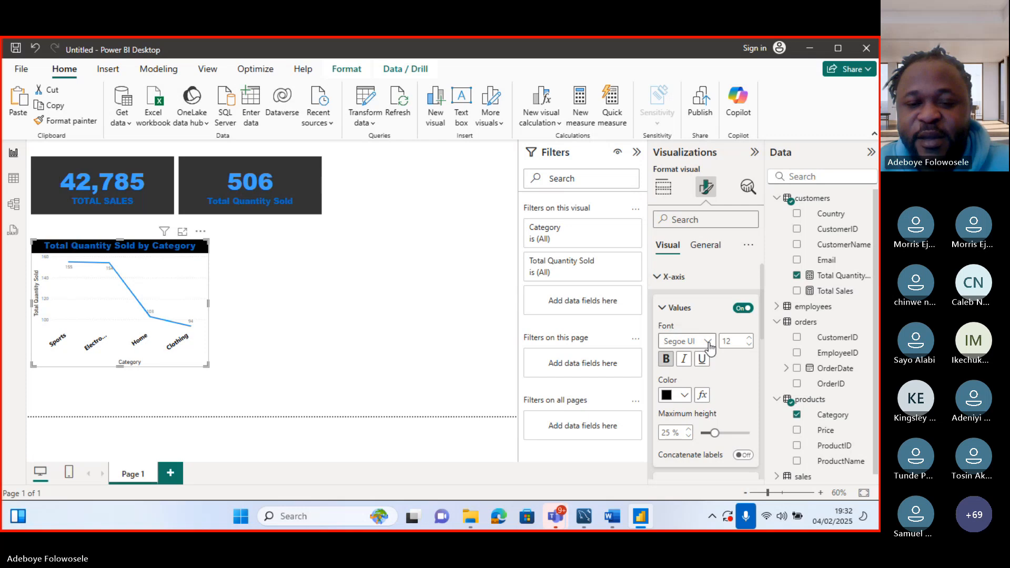
left_click(708, 343)
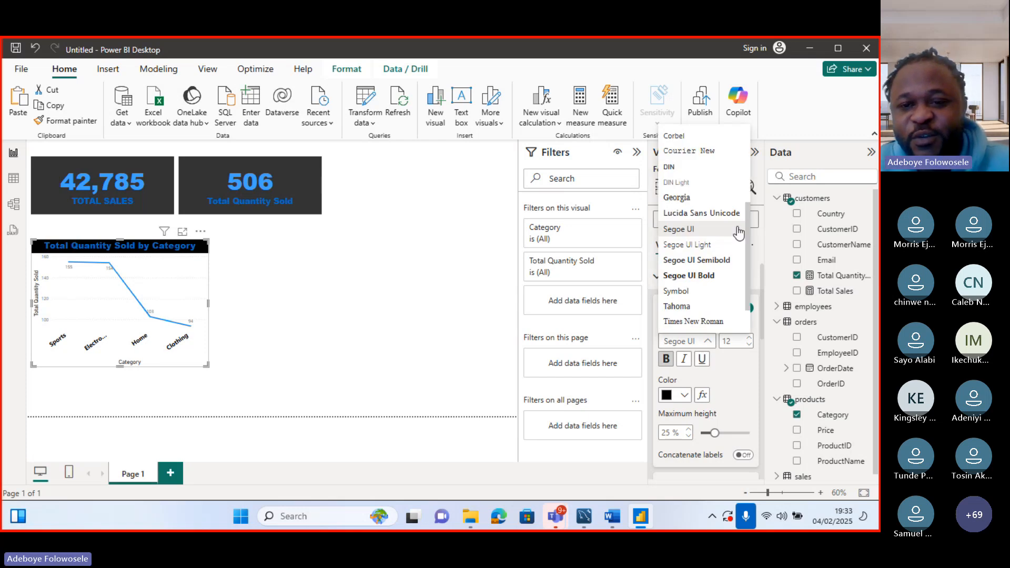
left_click_drag(748, 226, 743, 167)
scroll(683, 144, "up", 1)
left_click(684, 144)
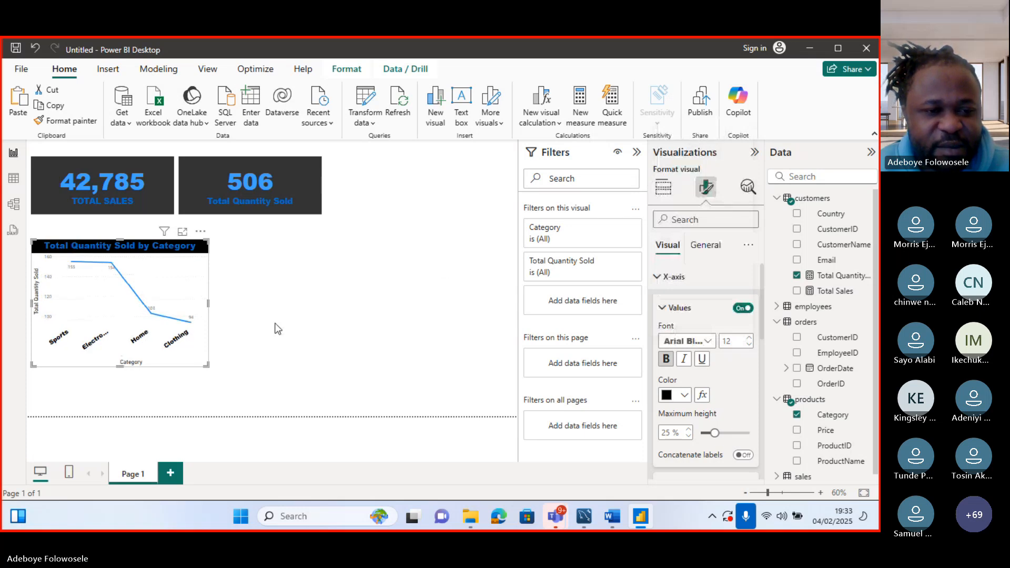
Step: Enlarge the line chart in height and width so the category labels fit horizontally along the x-axis
left_click_drag(120, 366, 121, 390)
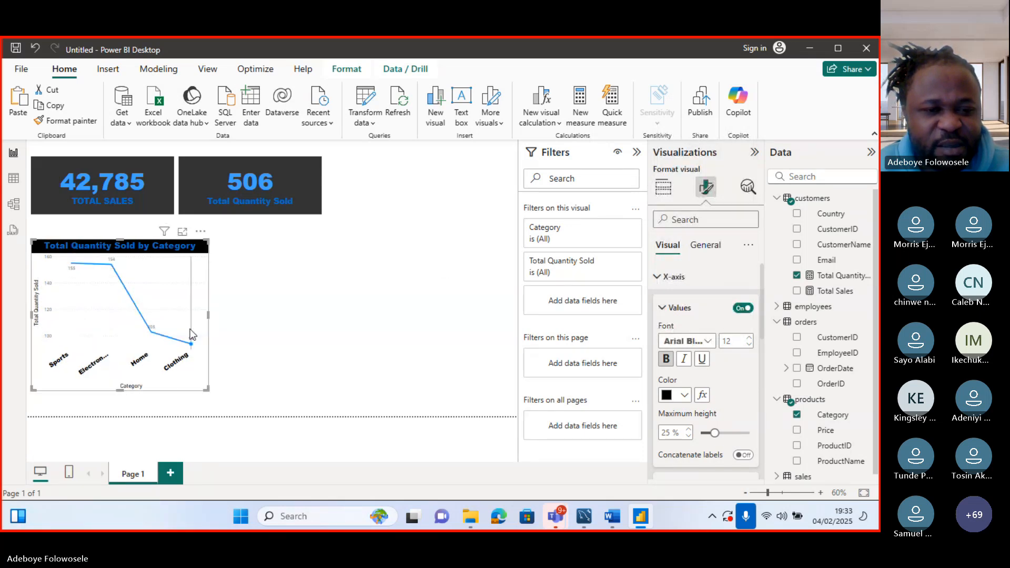
left_click_drag(208, 312, 230, 313)
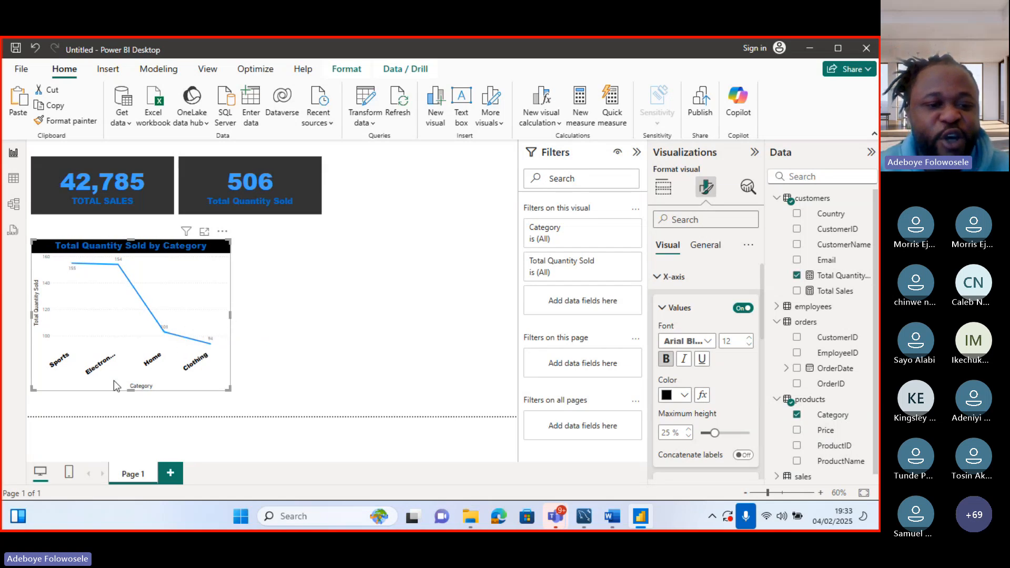
left_click_drag(230, 314, 256, 313)
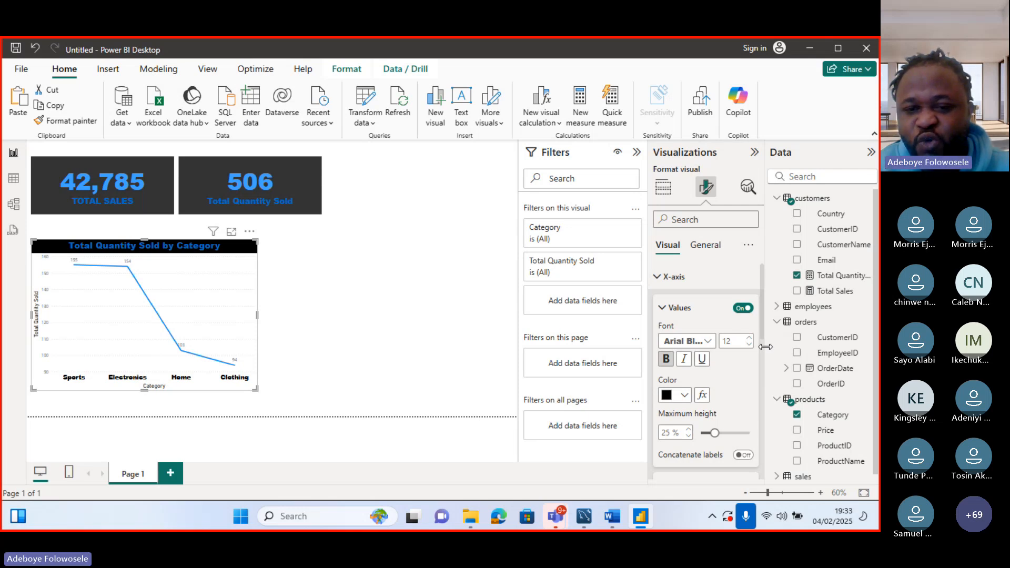
Step: Set the line chart's x-axis title in bold Arial Black at size 14
left_click(662, 308)
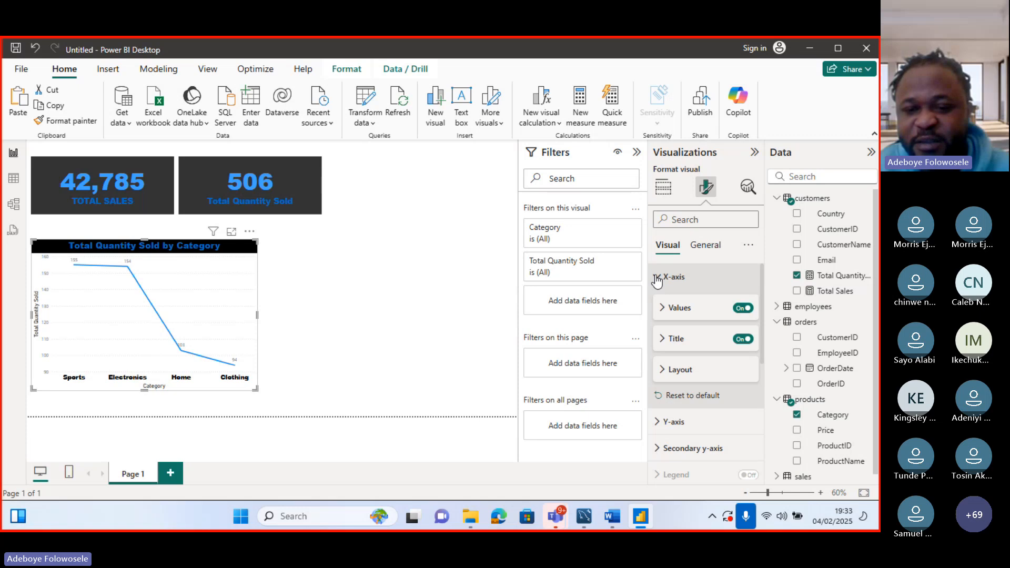
left_click(662, 338)
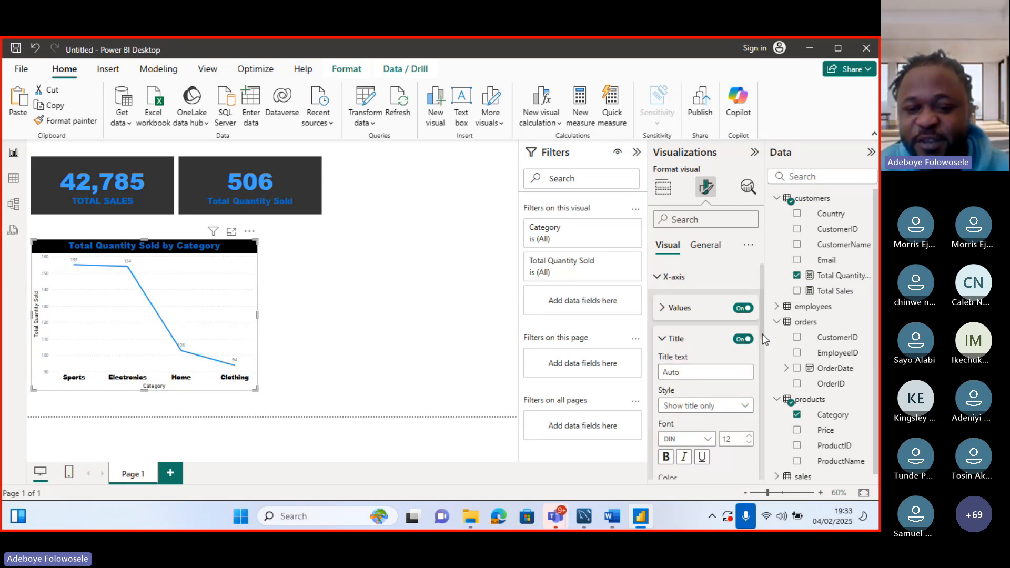
left_click_drag(762, 334, 760, 366)
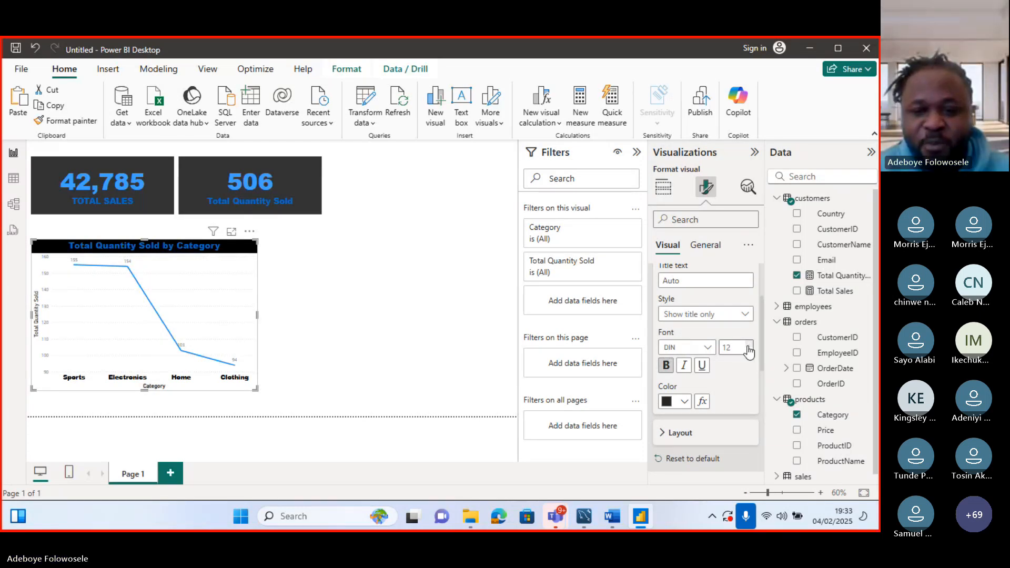
left_click(748, 346)
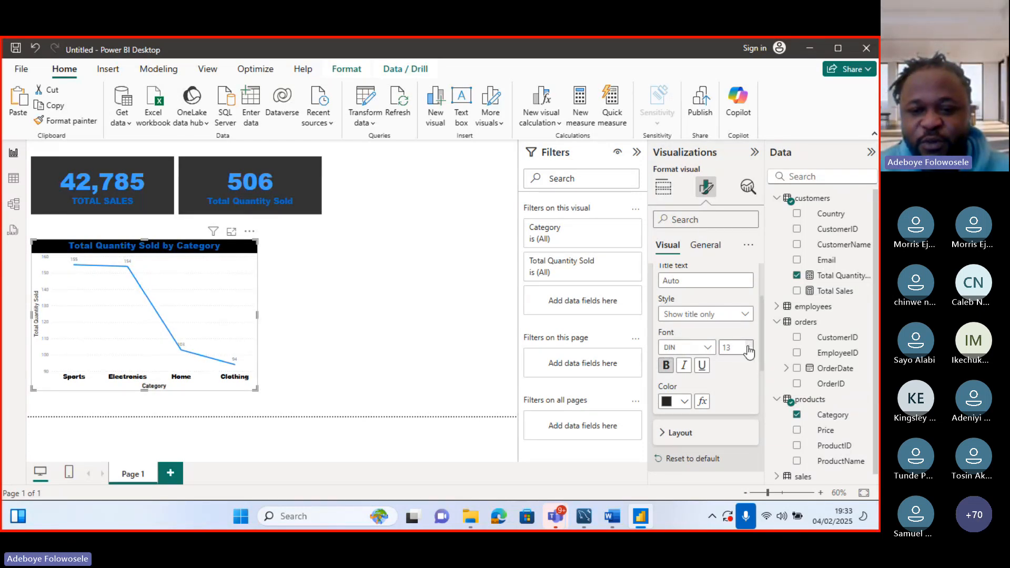
left_click(749, 345)
left_click(708, 350)
left_click(686, 154)
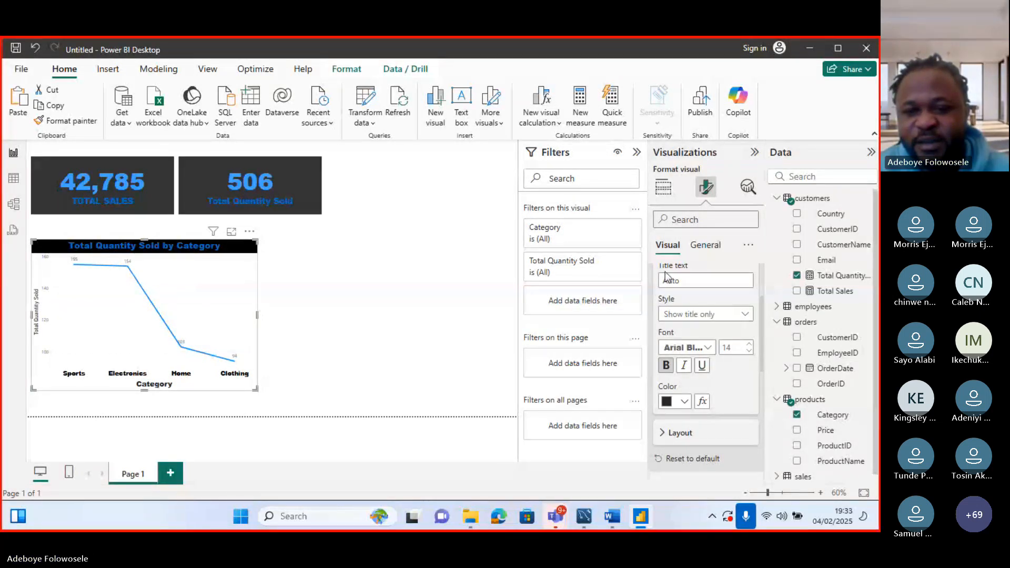
scroll(665, 272, "up", 2)
left_click(666, 324)
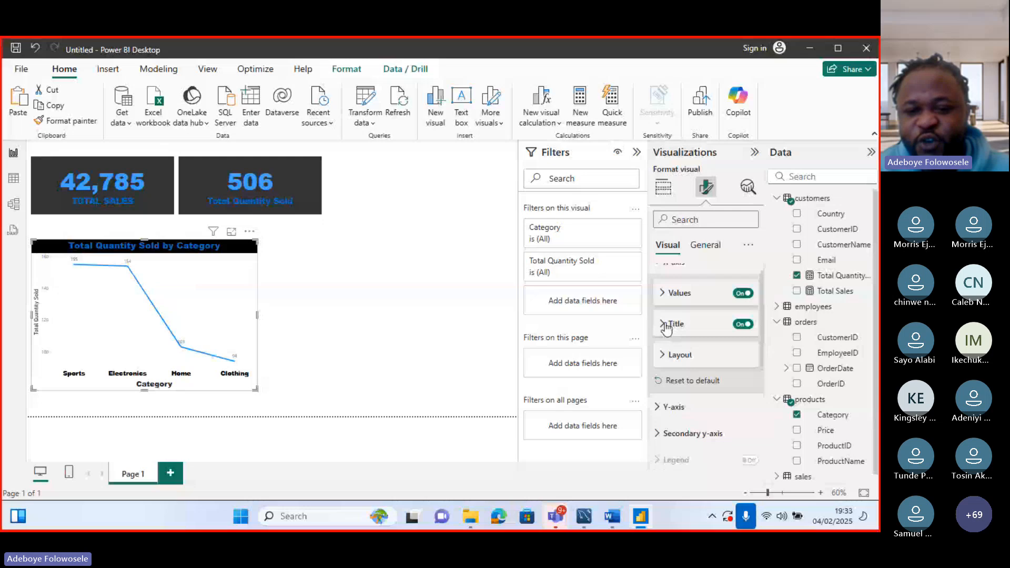
Step: Set the line chart's y-axis values in Arial Black at size 12
left_click(670, 413)
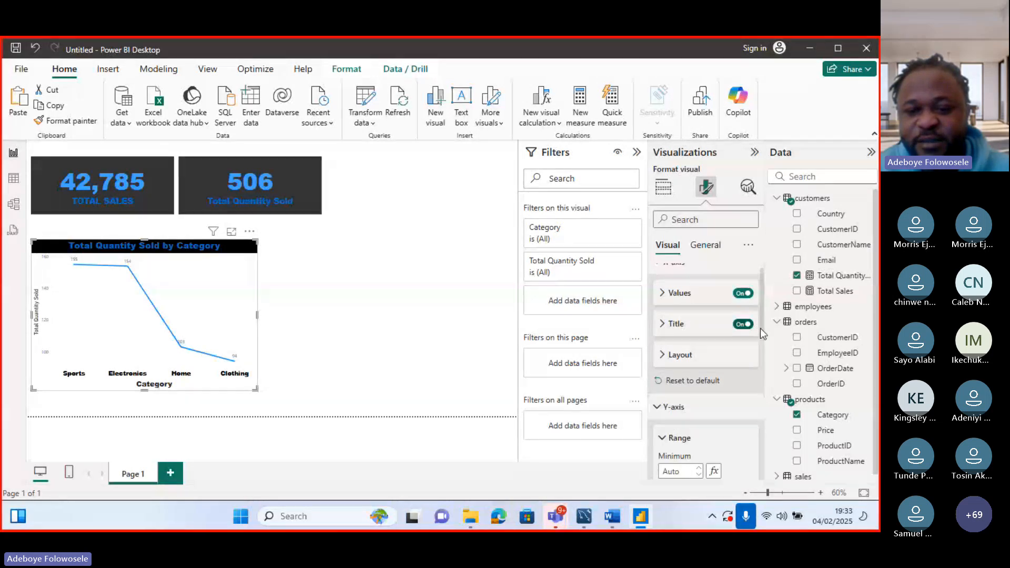
left_click_drag(762, 329, 757, 356)
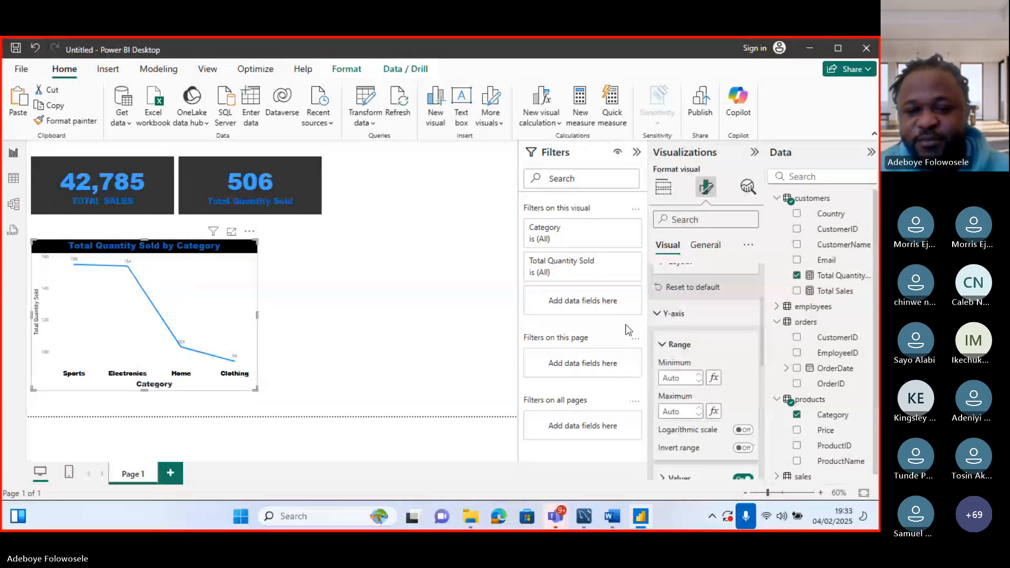
scroll(765, 364, "down", 1)
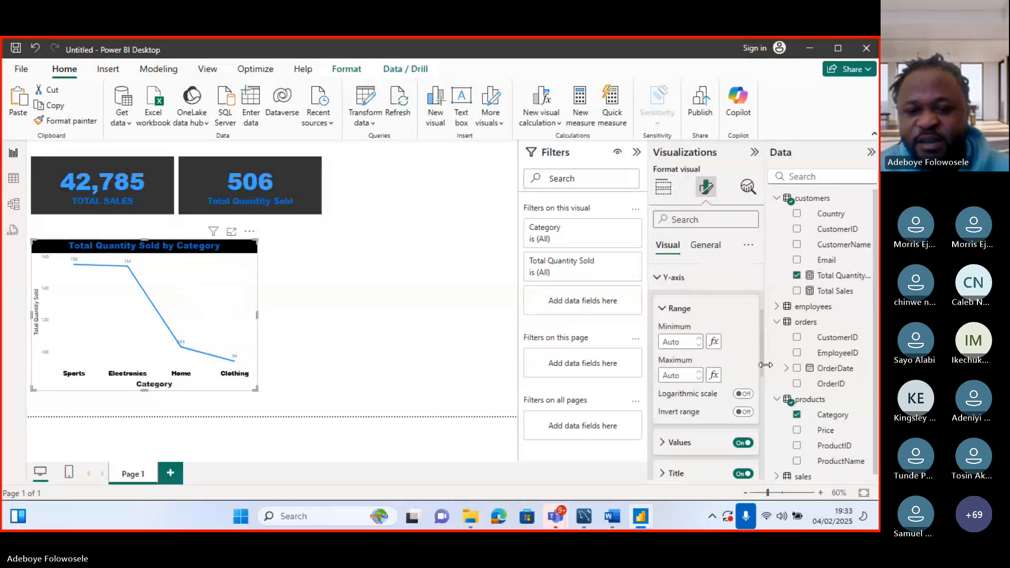
scroll(753, 395, "down", 3)
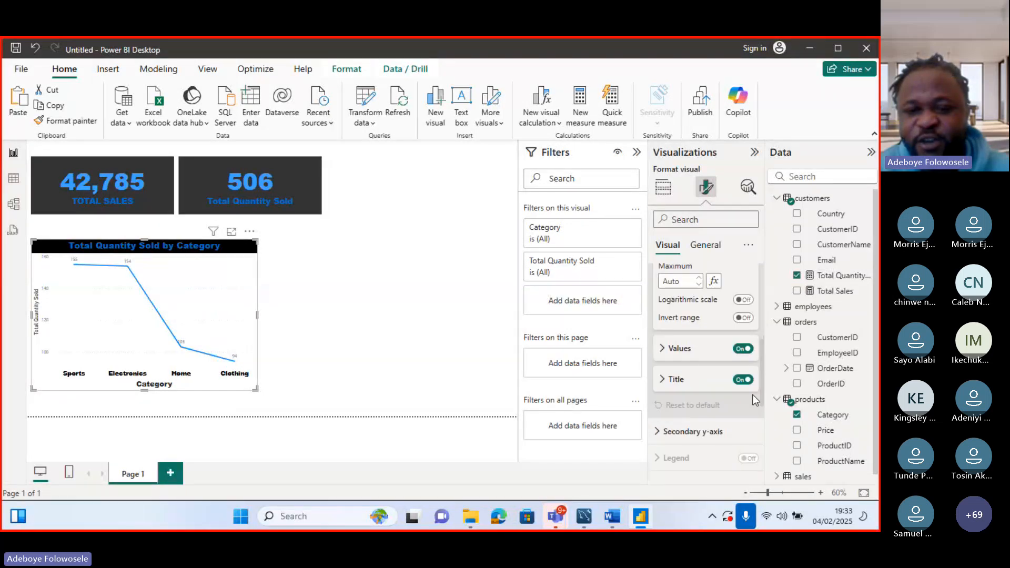
left_click(673, 355)
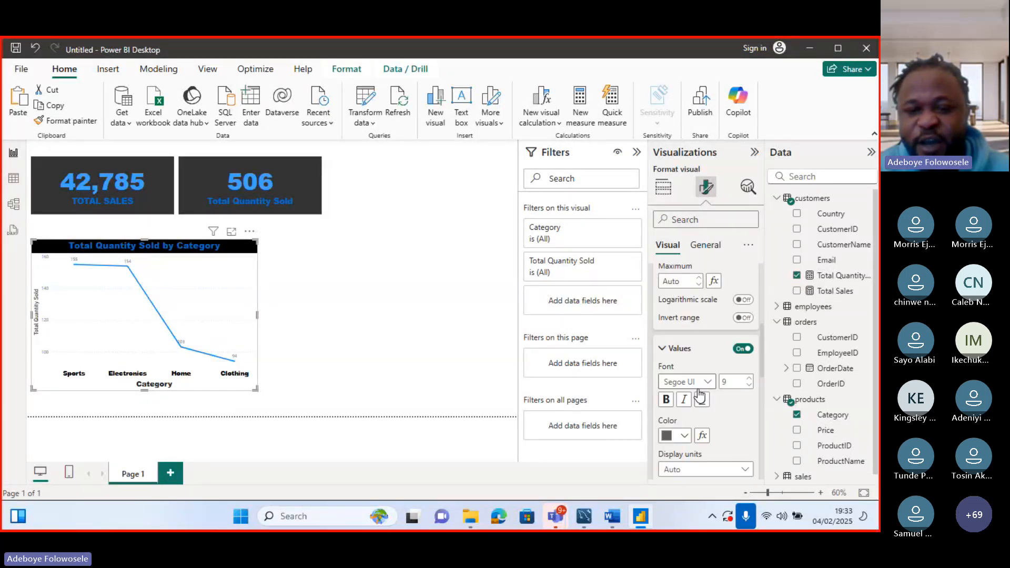
left_click(749, 380)
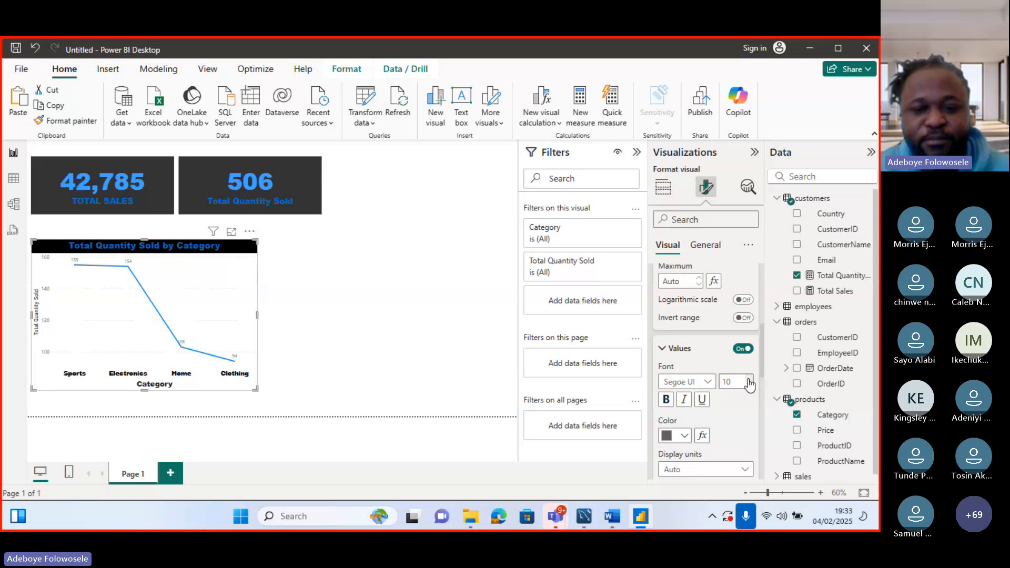
left_click(748, 379)
left_click(749, 380)
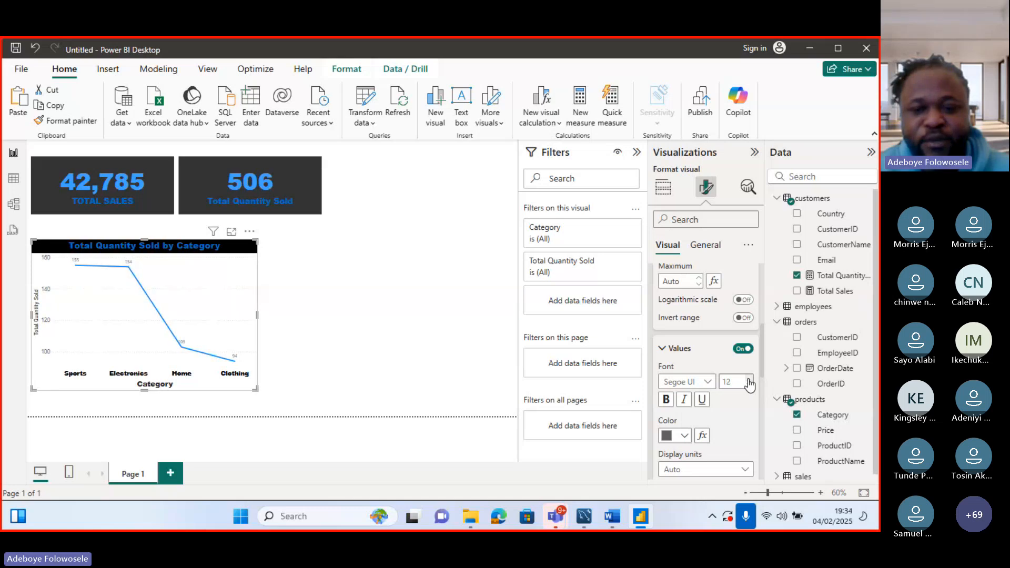
left_click(699, 381)
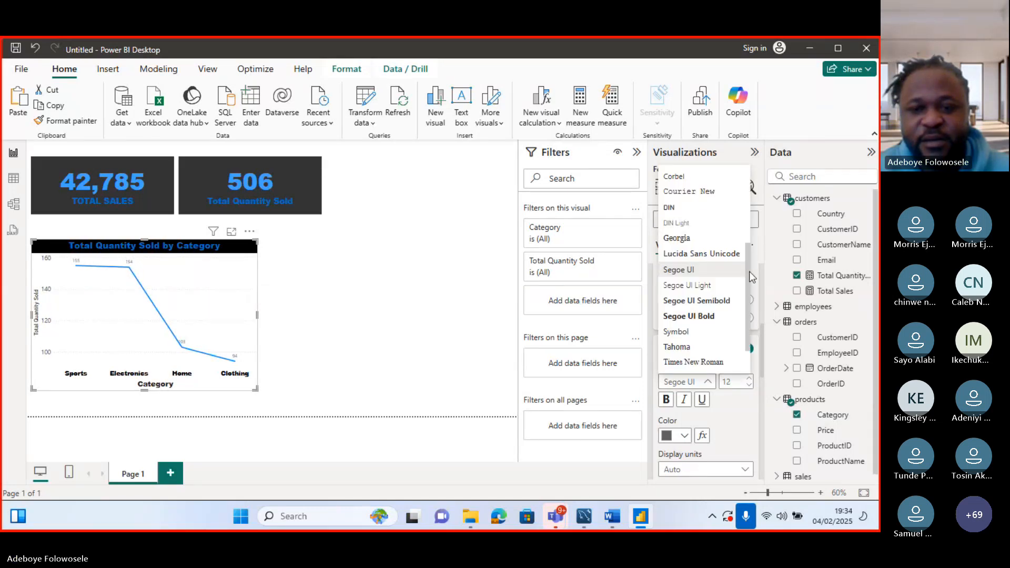
left_click_drag(749, 271, 747, 192)
left_click(706, 184)
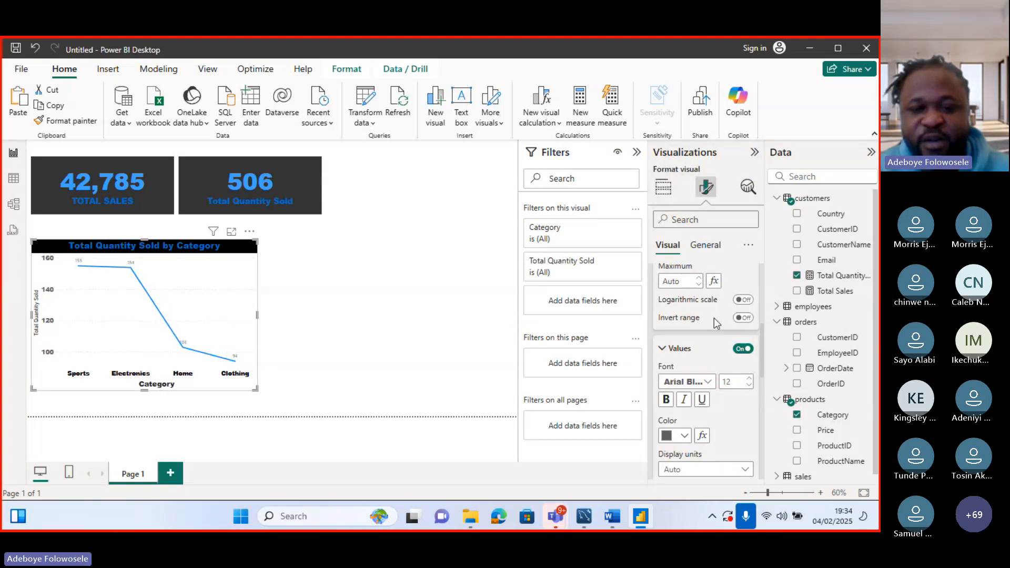
Step: Colour the y-axis values "Black, 20% lighter" and make them bold
left_click(683, 436)
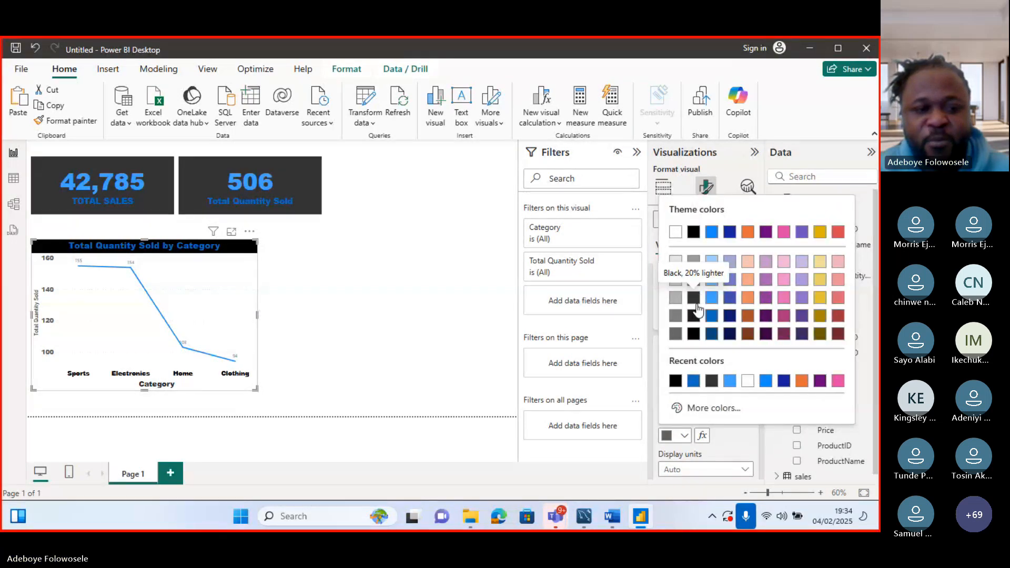
left_click(697, 293)
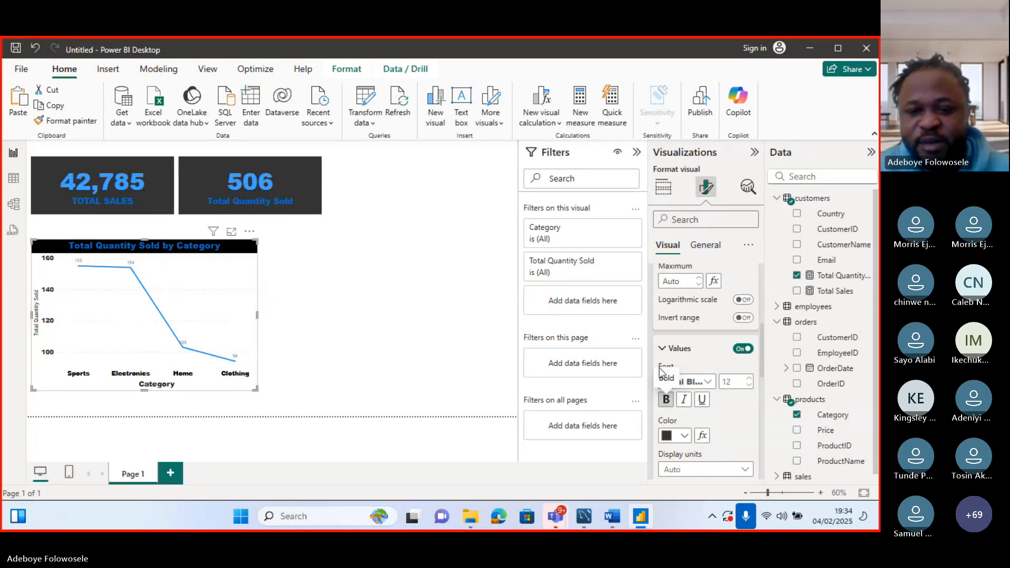
left_click(663, 348)
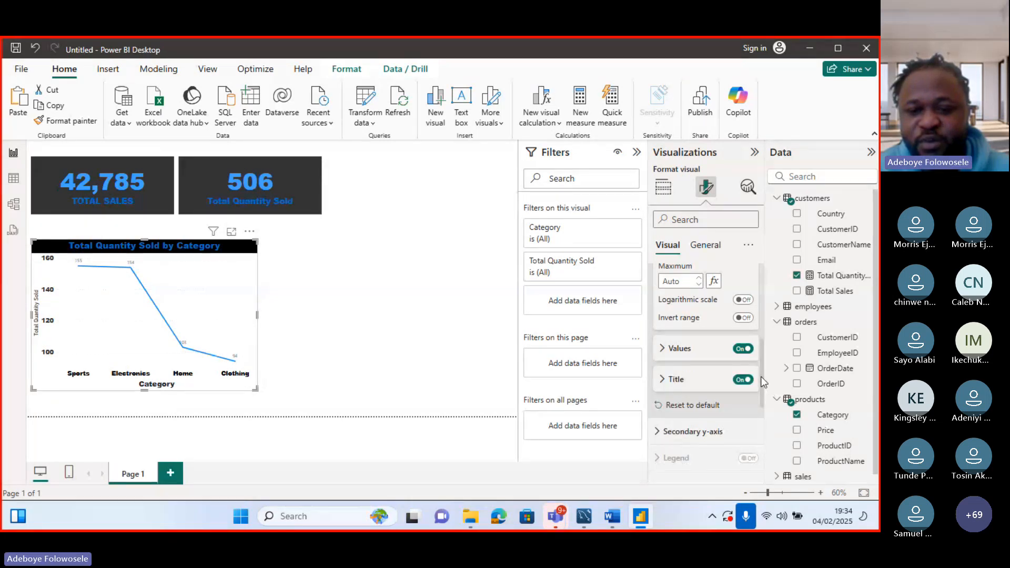
Step: Set the line chart's y-axis title in bold Arial Black at size 13
left_click(667, 387)
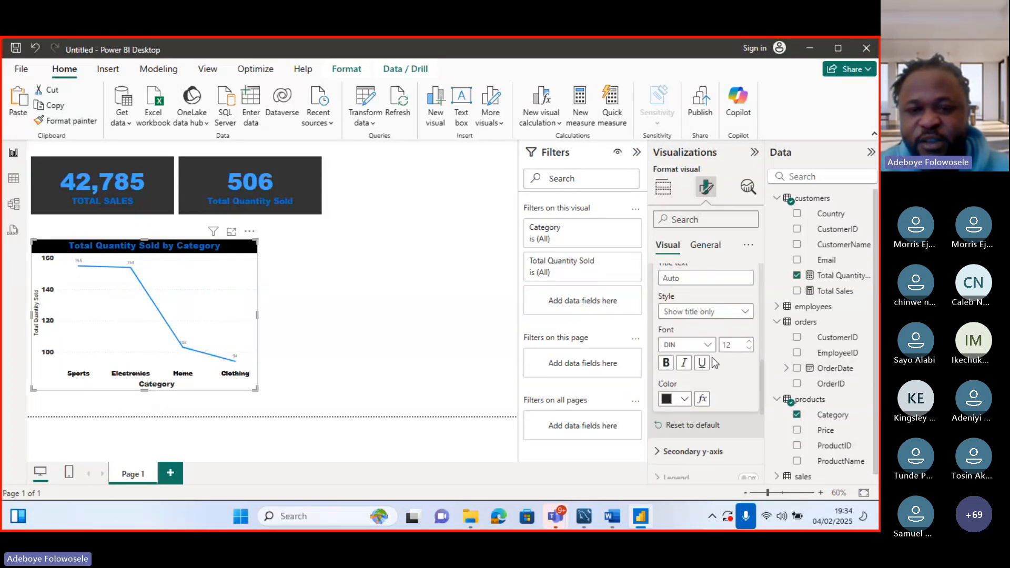
left_click(749, 342)
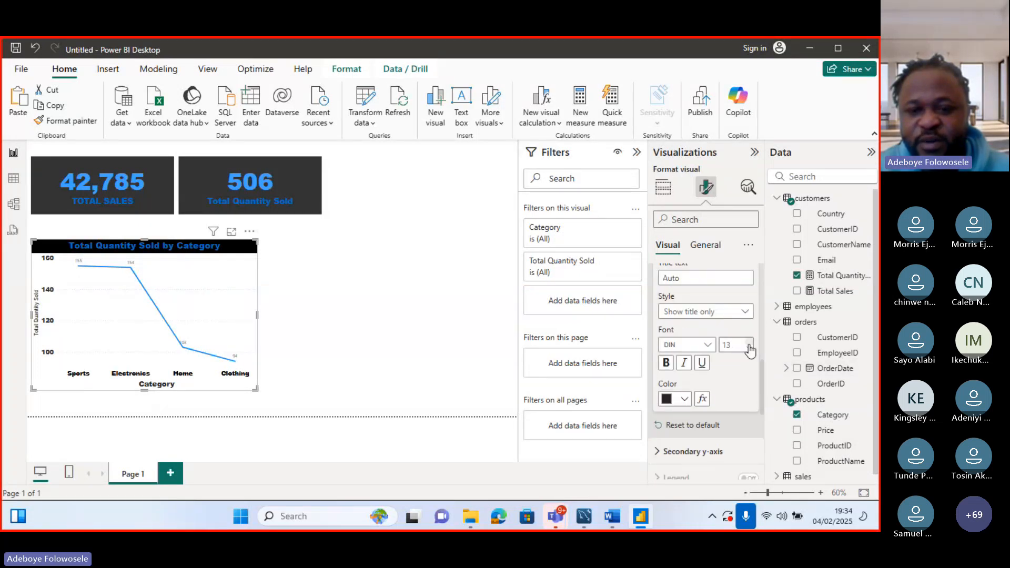
left_click(708, 344)
left_click(682, 153)
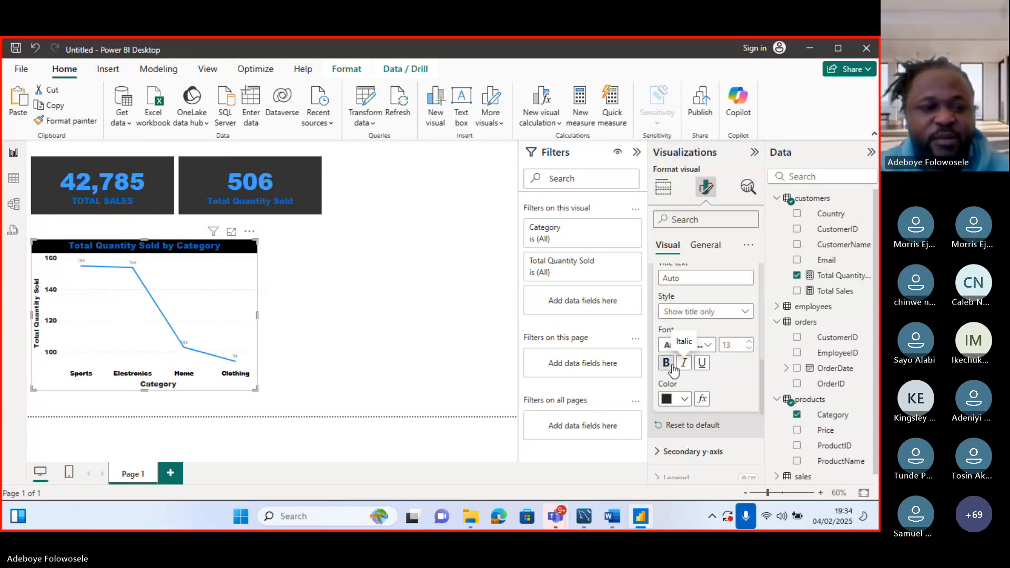
left_click(666, 363)
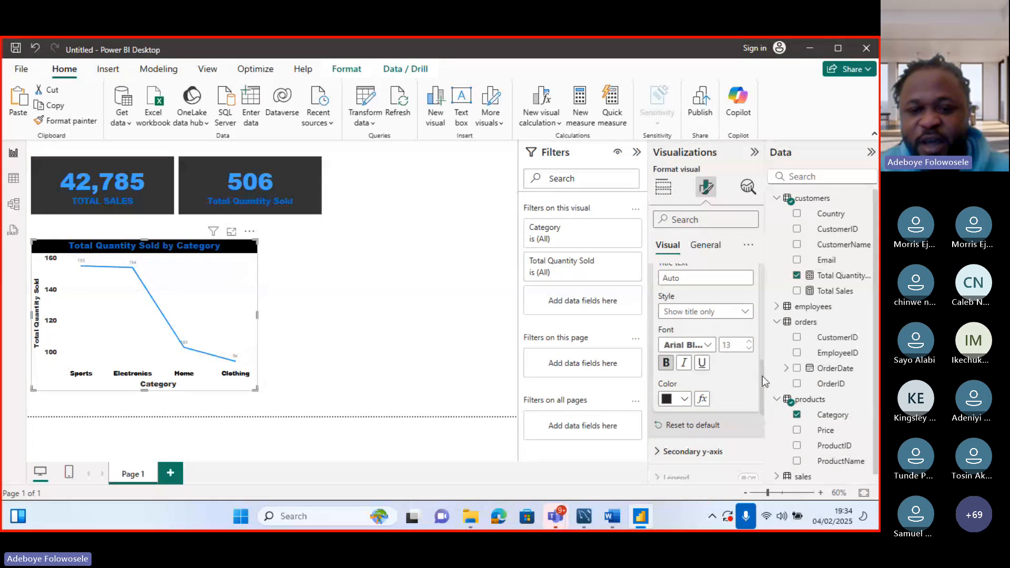
left_click_drag(762, 376, 763, 348)
left_click(663, 350)
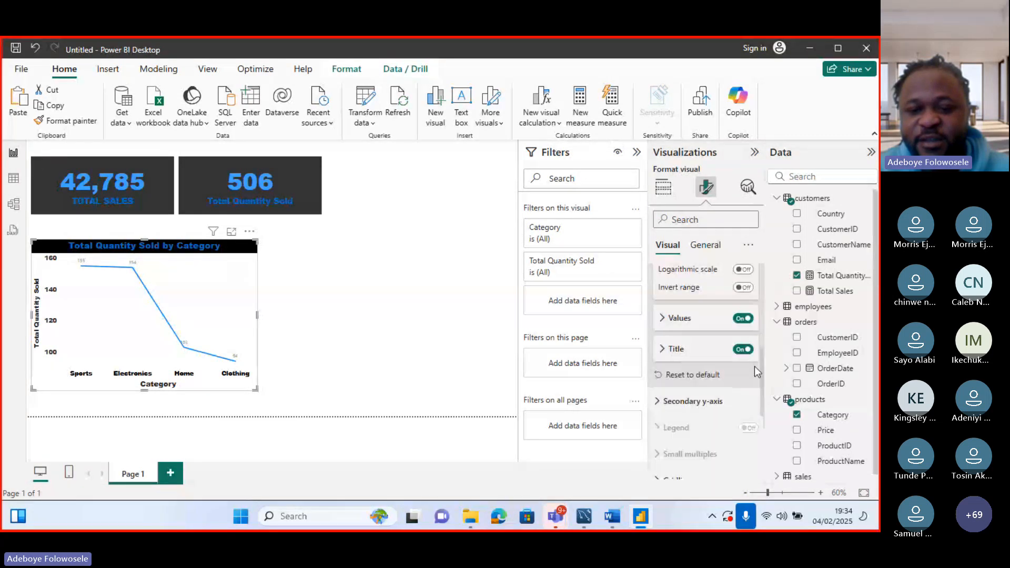
Step: Set the minimum offset of the line chart's data labels to 3
scroll(754, 366, "down", 5)
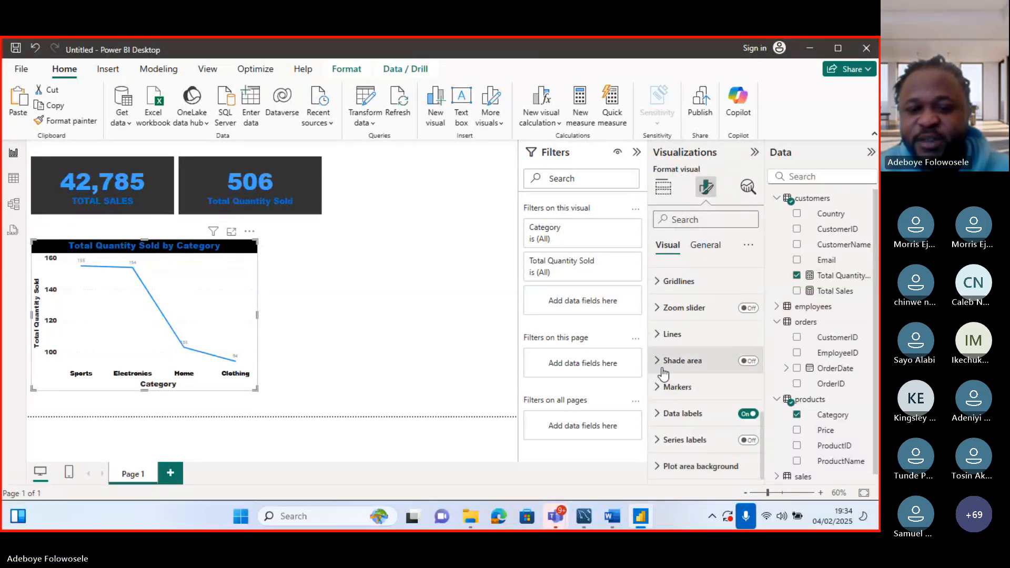
left_click(676, 414)
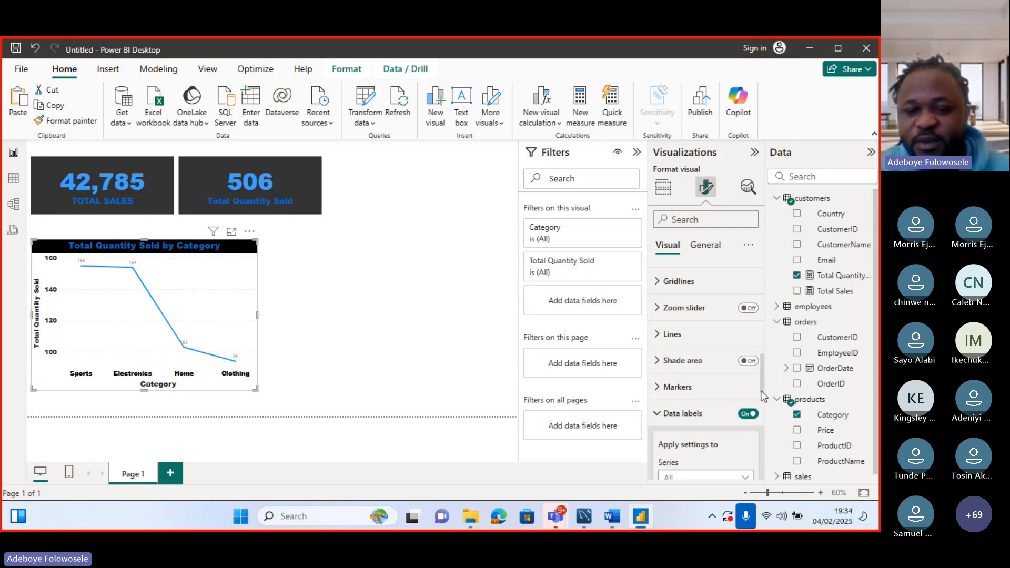
left_click_drag(762, 392, 763, 441)
left_click(698, 325)
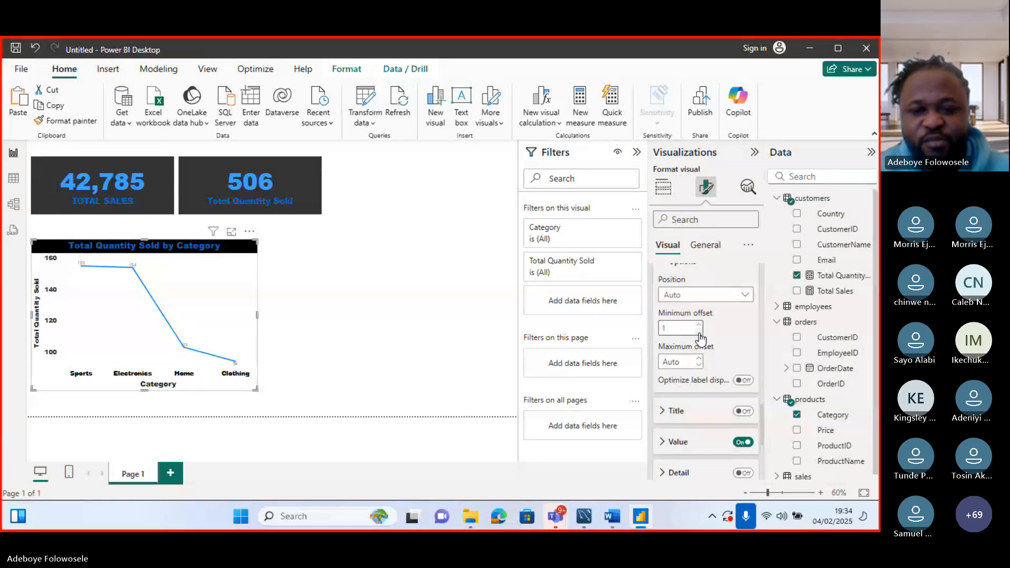
left_click(699, 327)
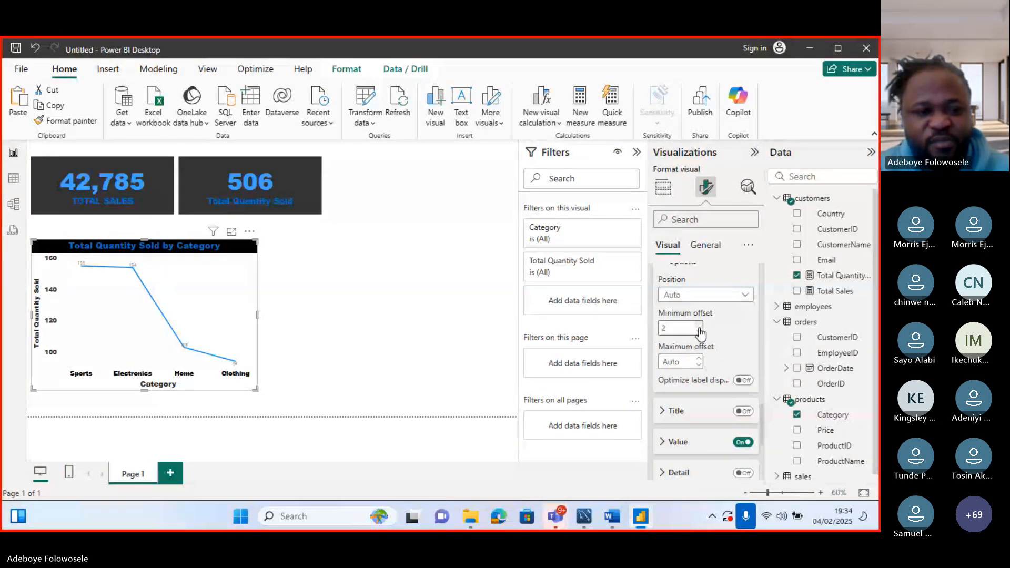
left_click(699, 331)
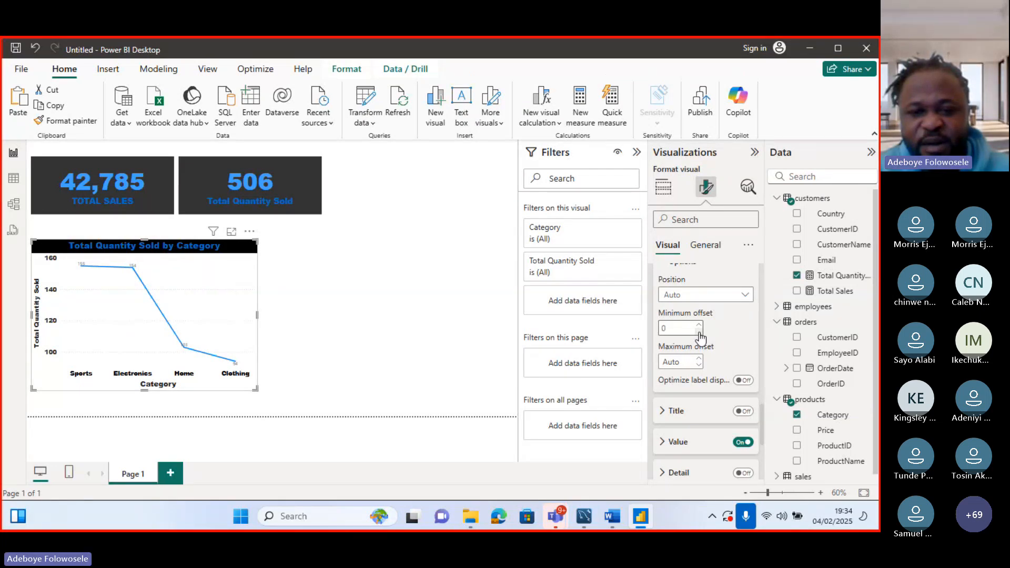
left_click(699, 326)
left_click(699, 326)
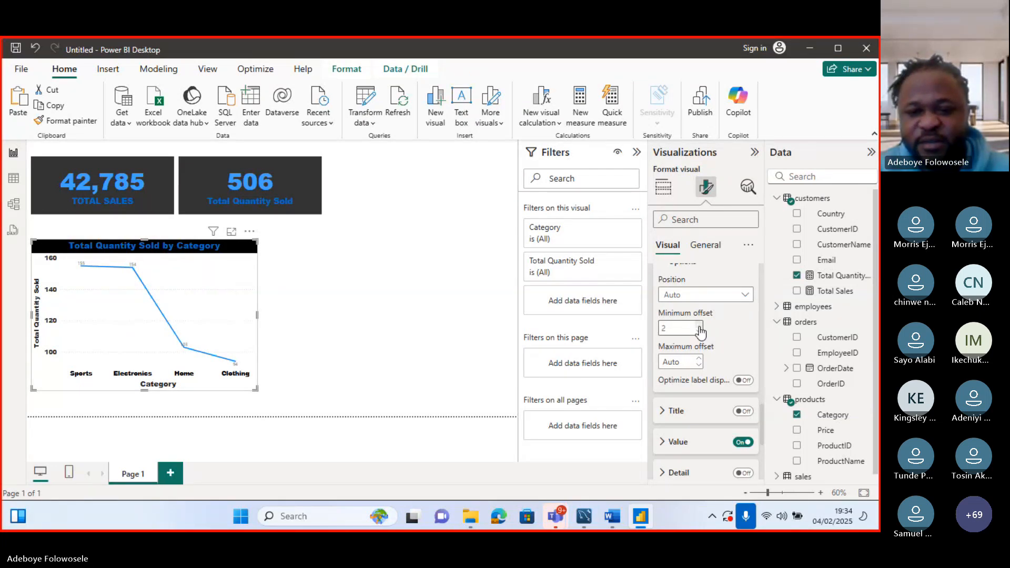
left_click(699, 326)
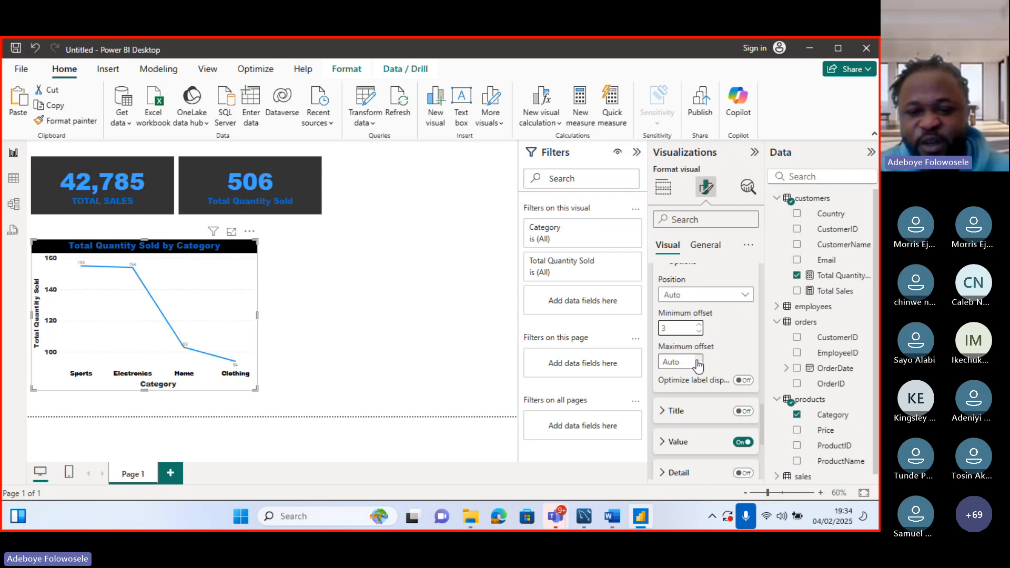
Step: Set the data label values on the line chart to size 11 and colour them black
left_click(655, 441)
scroll(749, 366, "down", 3)
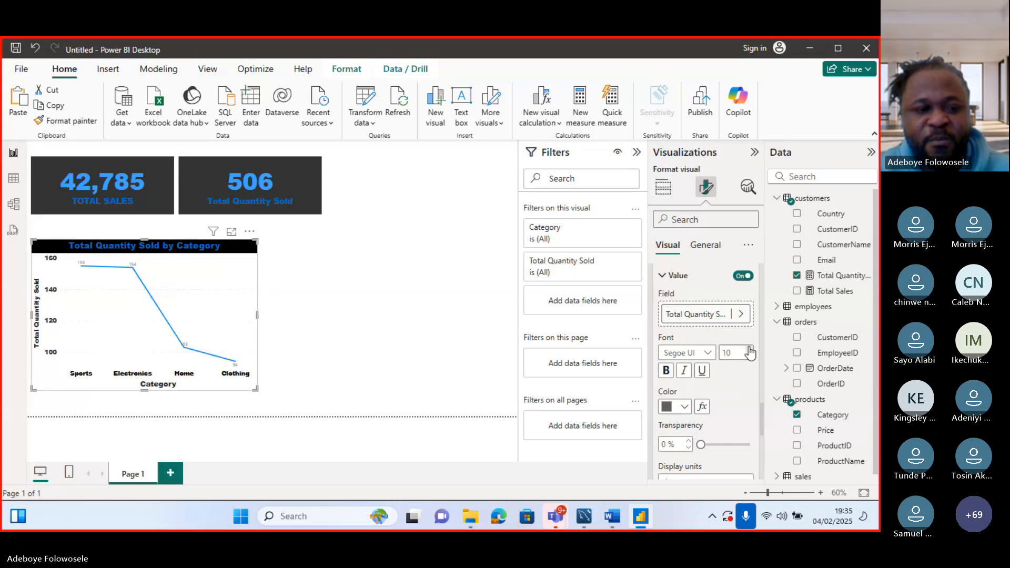
left_click(749, 349)
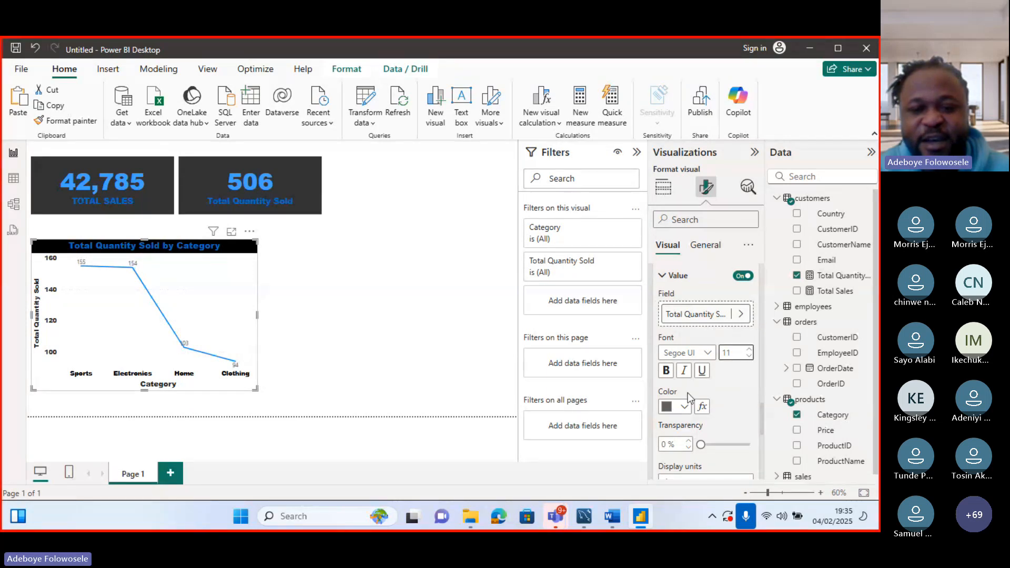
left_click(684, 407)
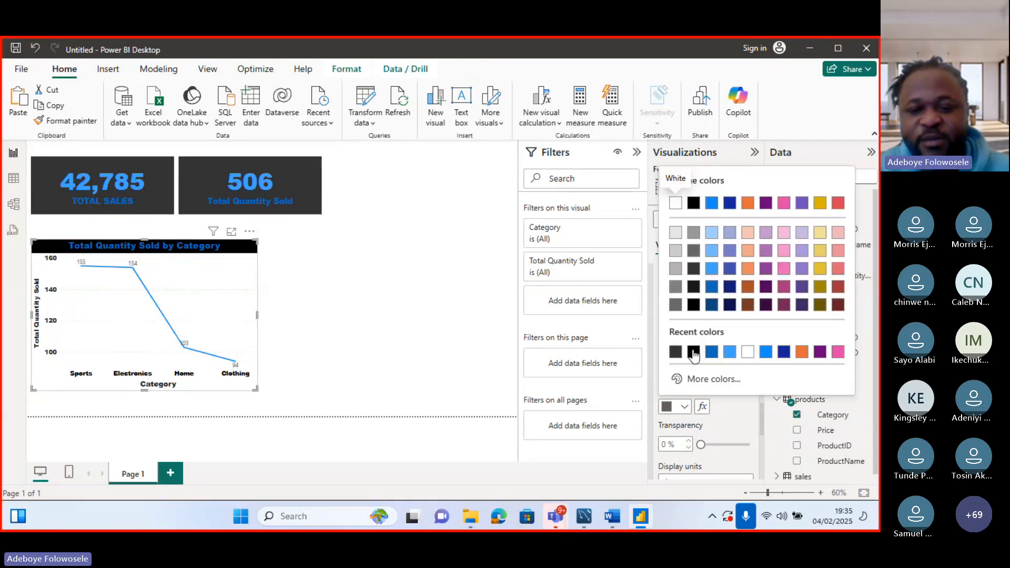
left_click(693, 354)
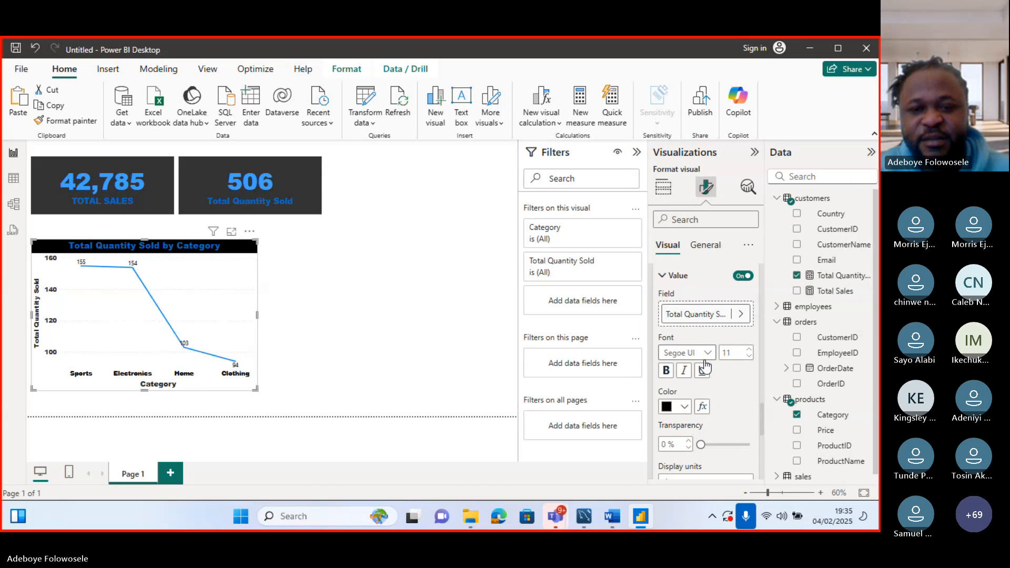
Step: Change the data label values' font to Arial Black and make them bold
left_click(703, 354)
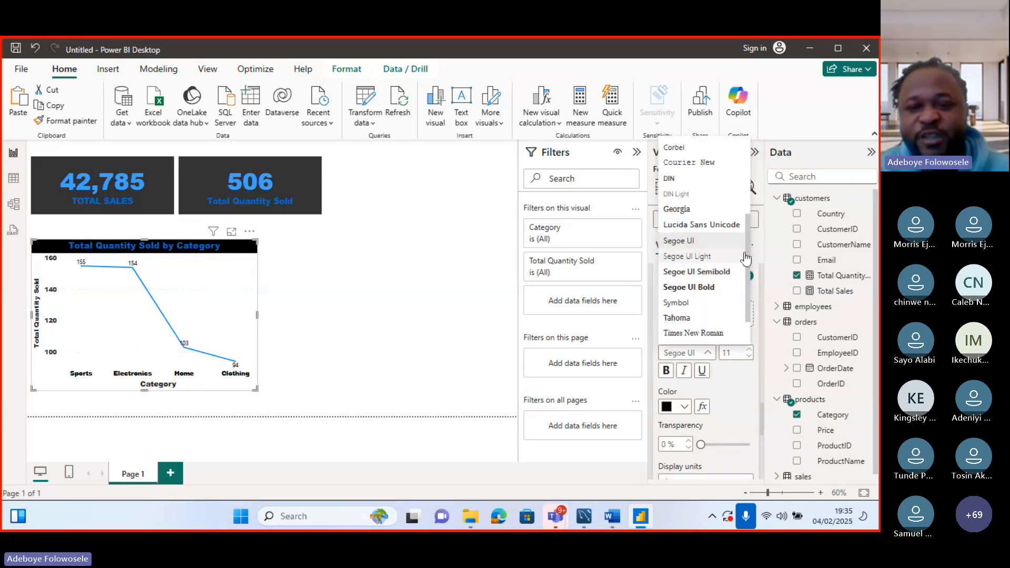
left_click_drag(748, 254, 749, 202)
scroll(720, 158, "up", 2)
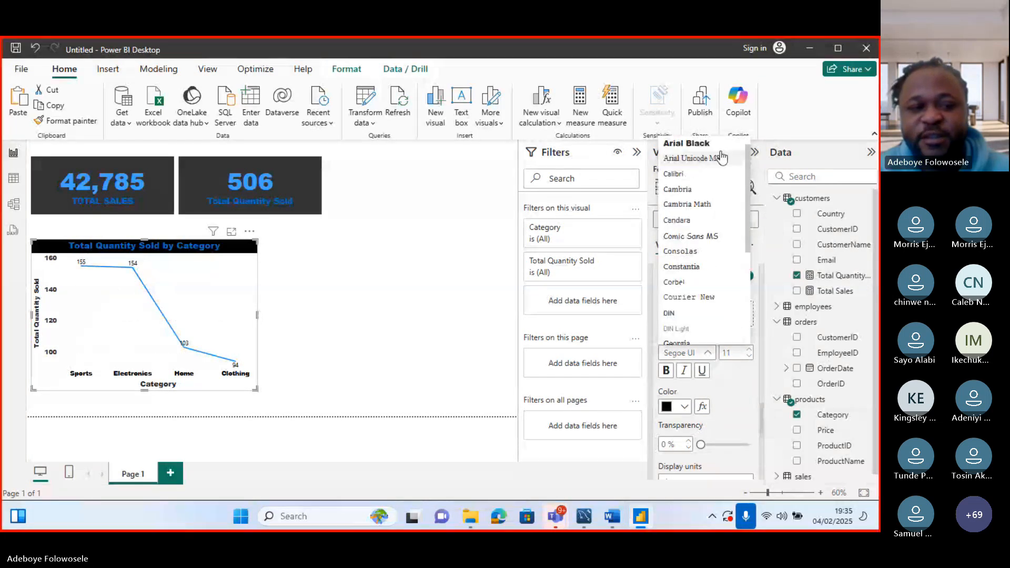
left_click(720, 147)
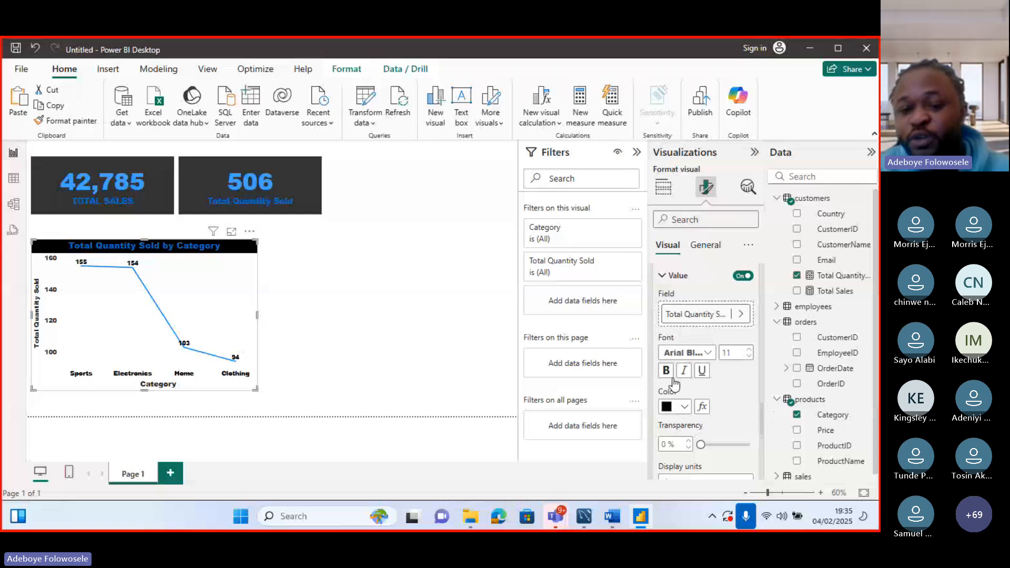
left_click(666, 371)
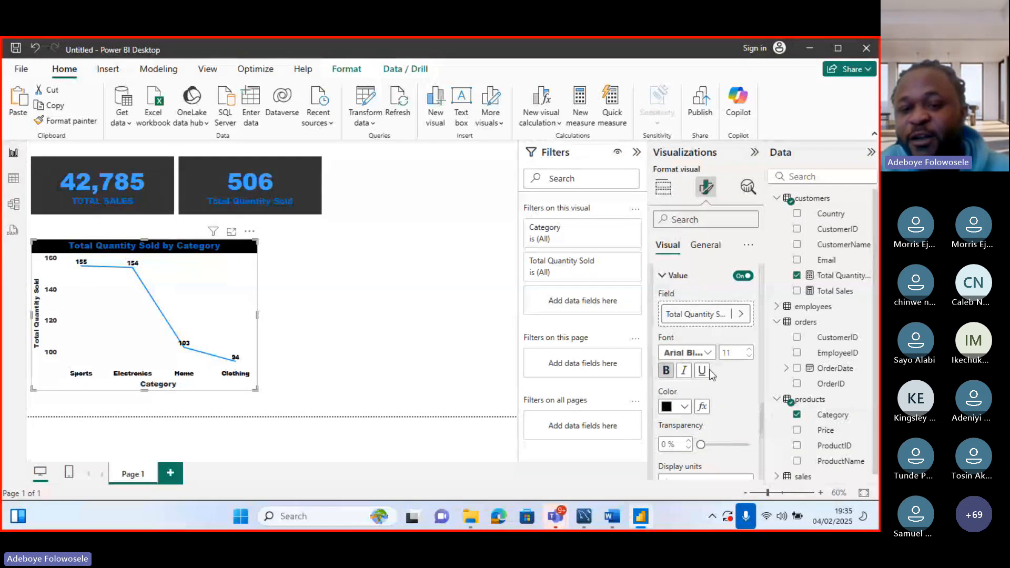
left_click(661, 279)
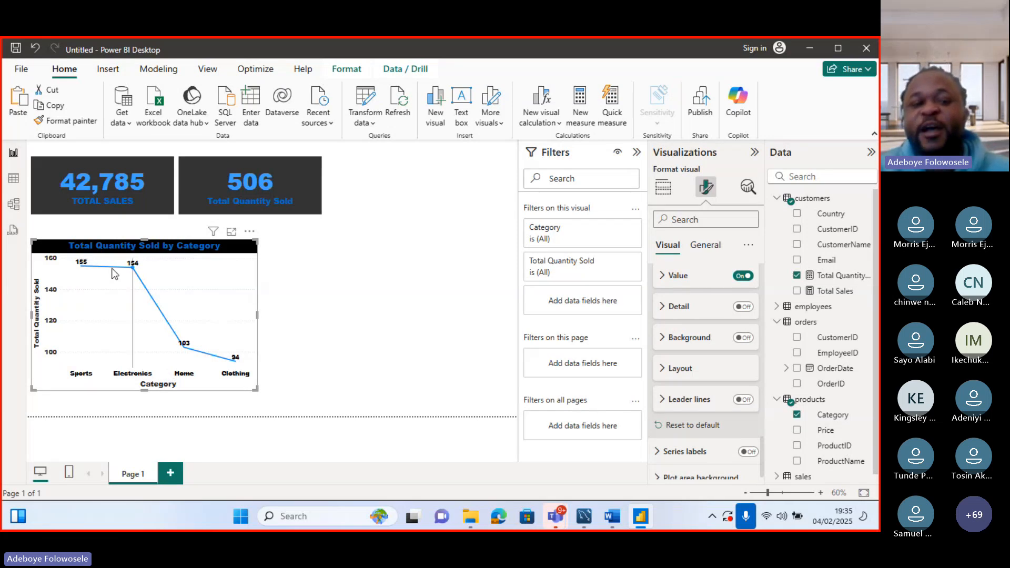
Step: Duplicate the Total Quantity Sold by Category line chart and place the copy beside the original, level with it
mouse_move(125, 297)
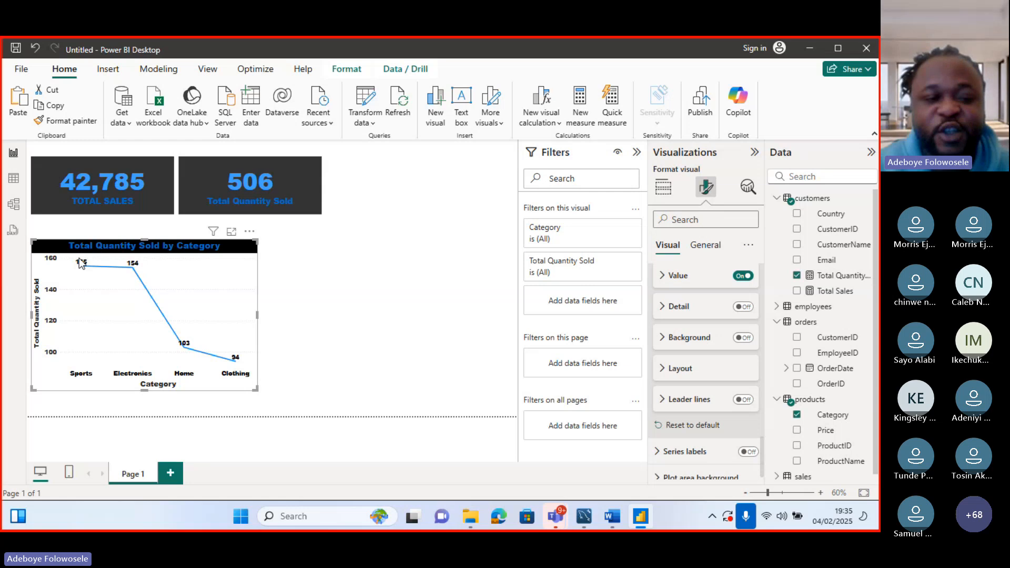
mouse_move(88, 265)
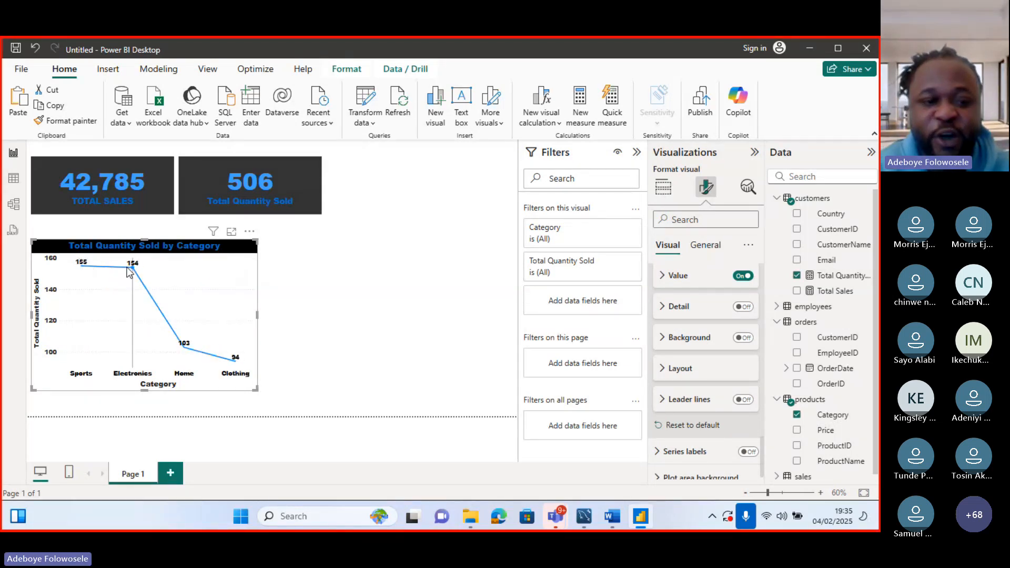
mouse_move(132, 273)
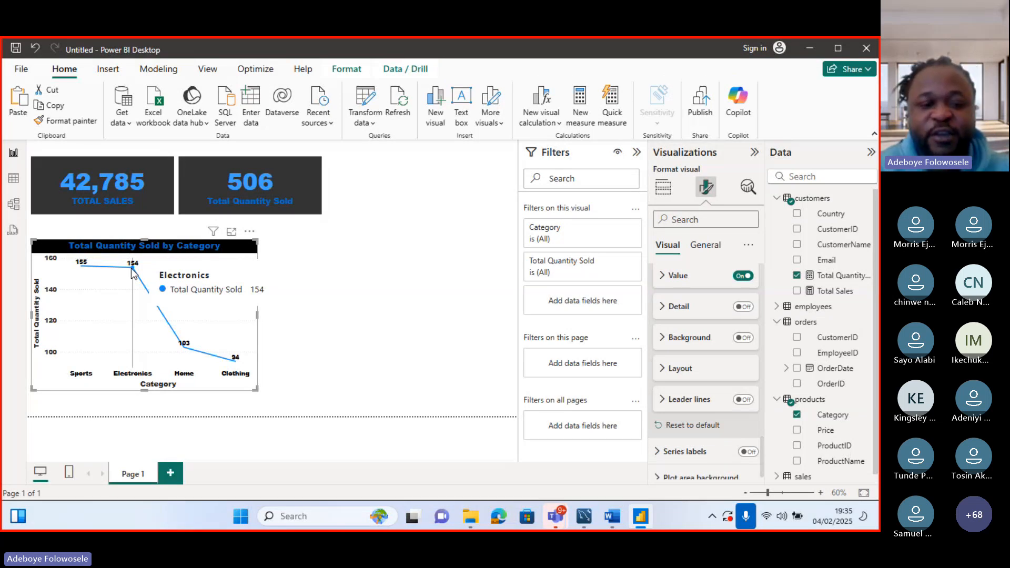
mouse_move(188, 362)
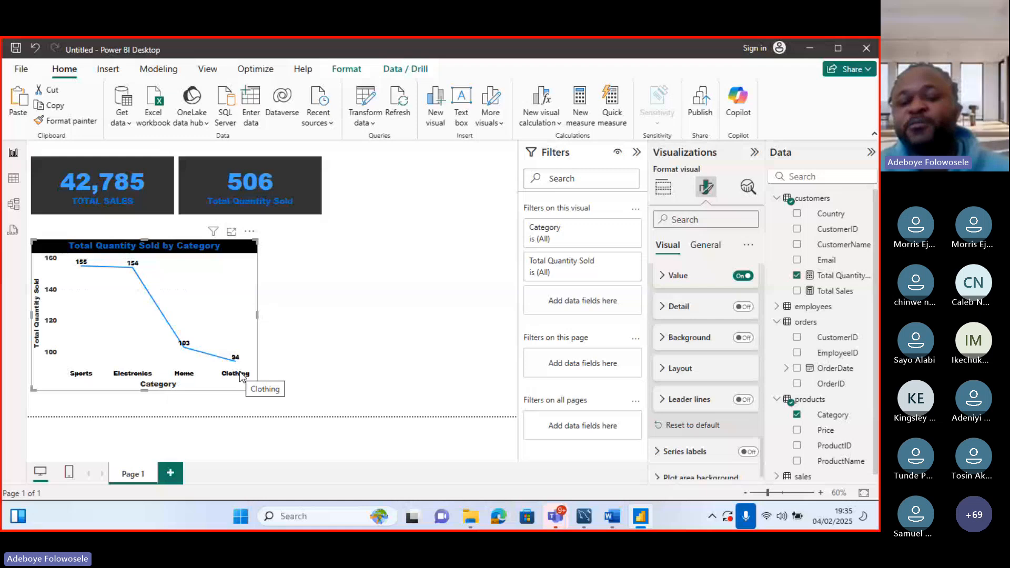
left_click(257, 349)
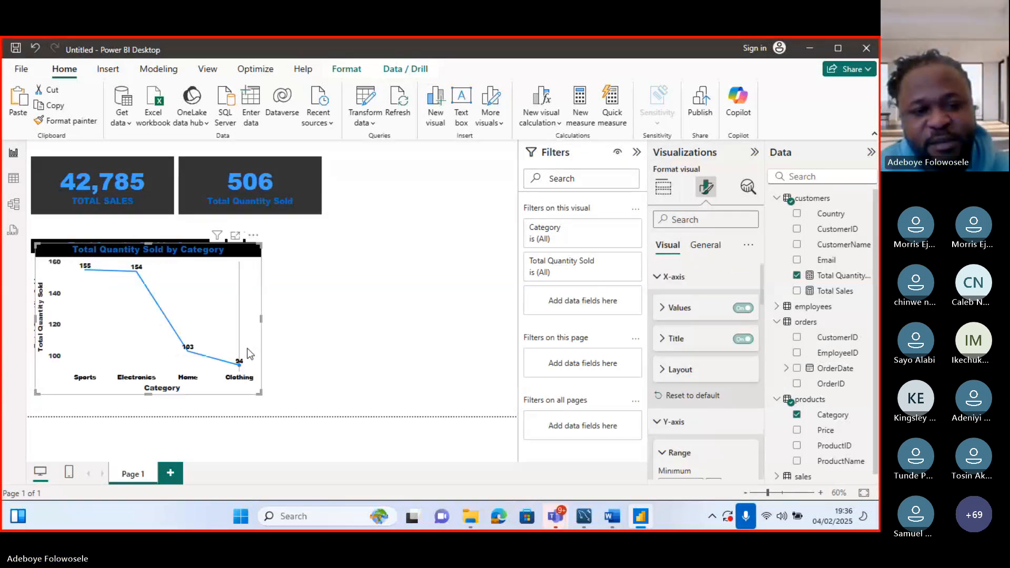
mouse_move(257, 348)
left_click(368, 354)
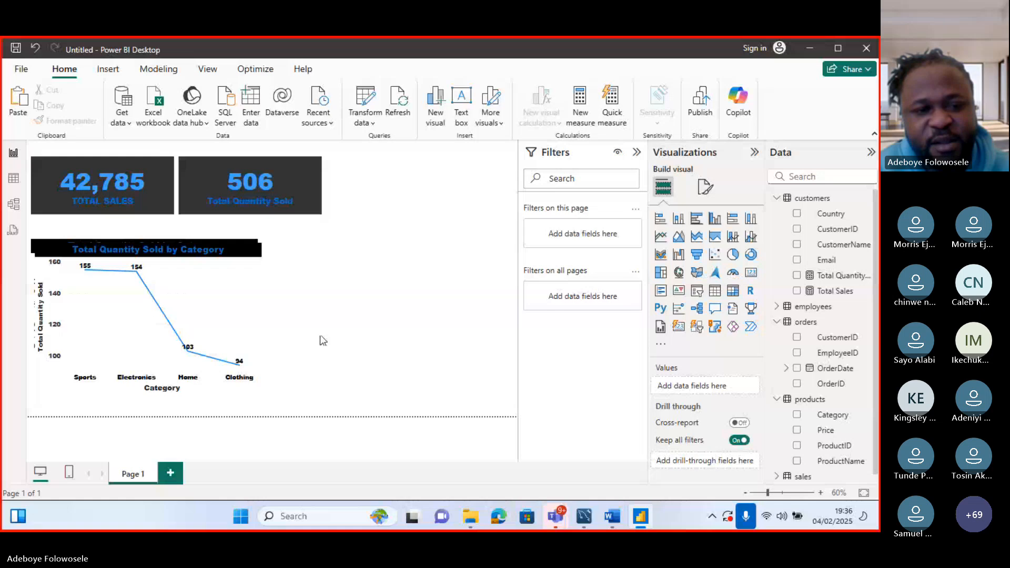
key("ctrl+v")
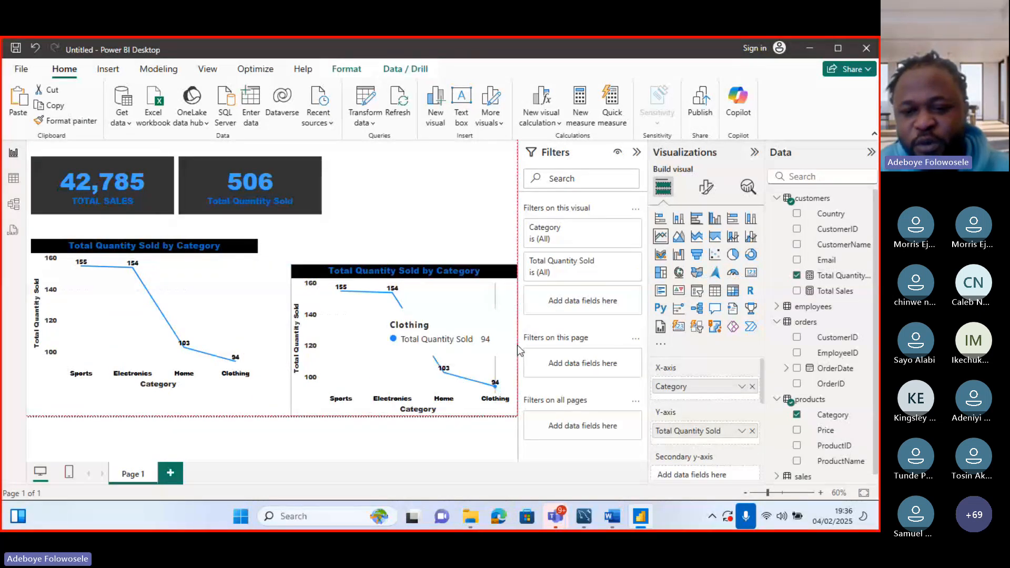
left_click_drag(516, 345, 489, 320)
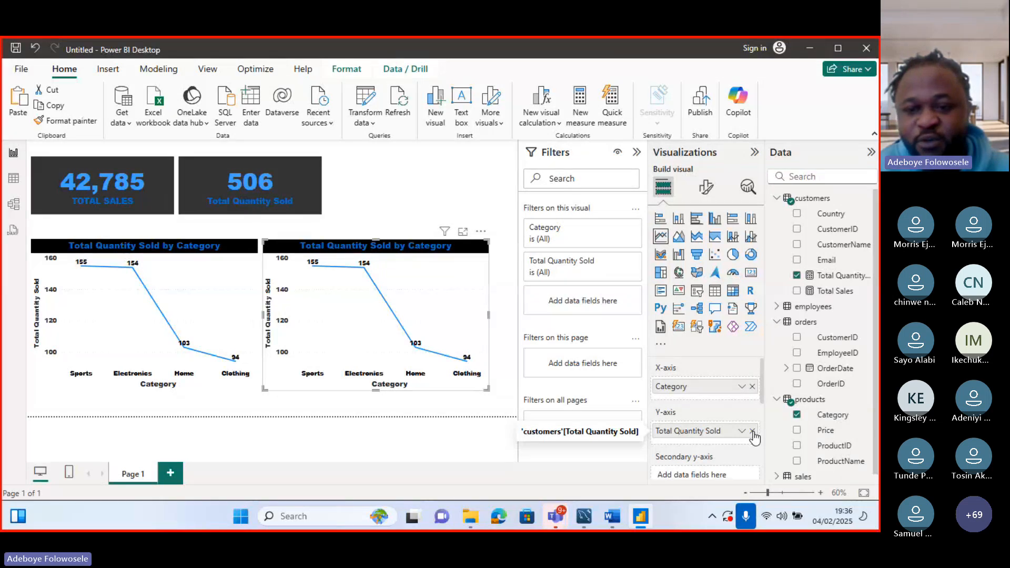
Step: Replace Total Quantity Sold with Total Sales on the copied chart's y-axis and collapse the Filters and Visualizations panes
left_click(753, 432)
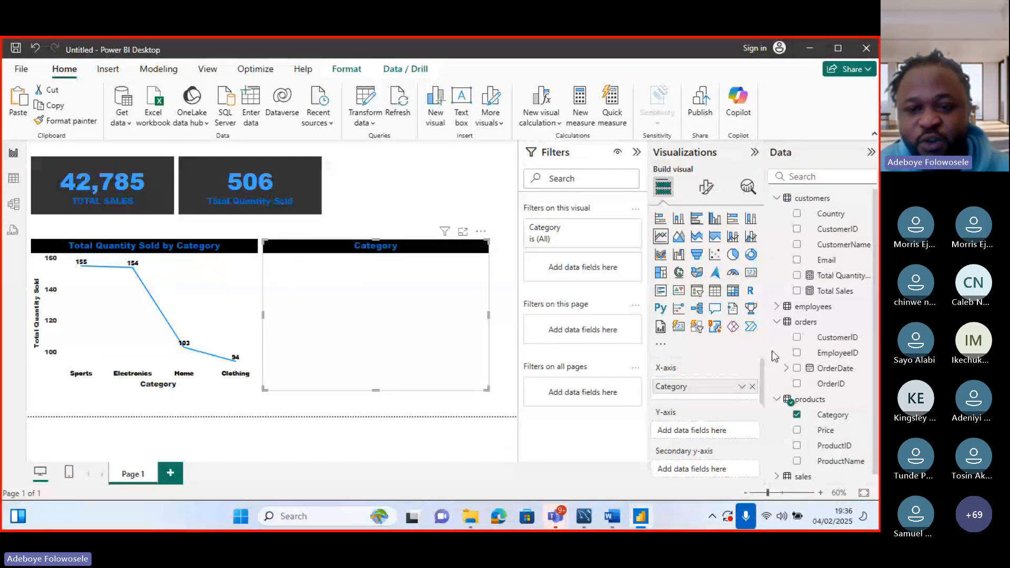
left_click(798, 292)
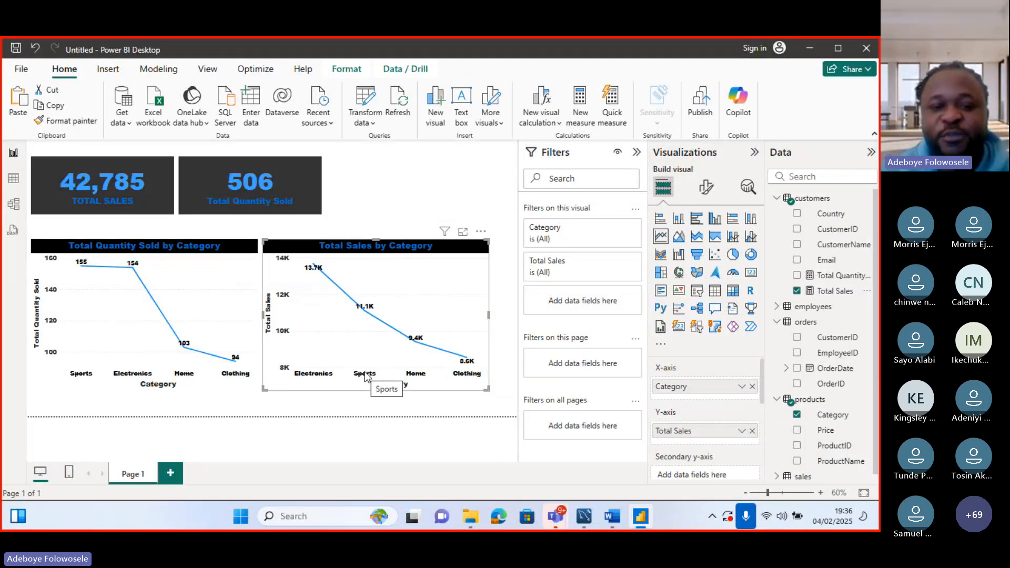
left_click(636, 152)
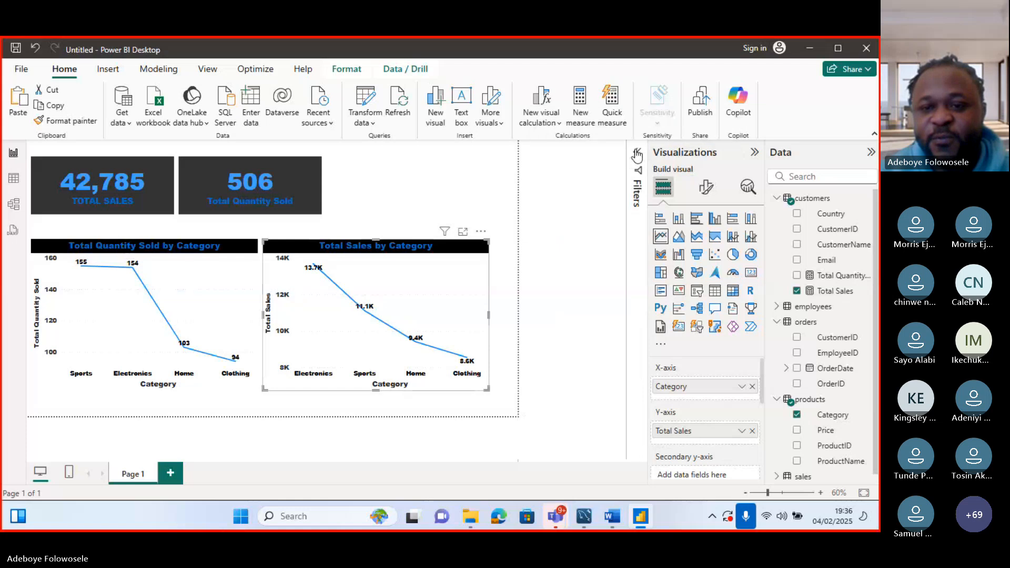
left_click(754, 152)
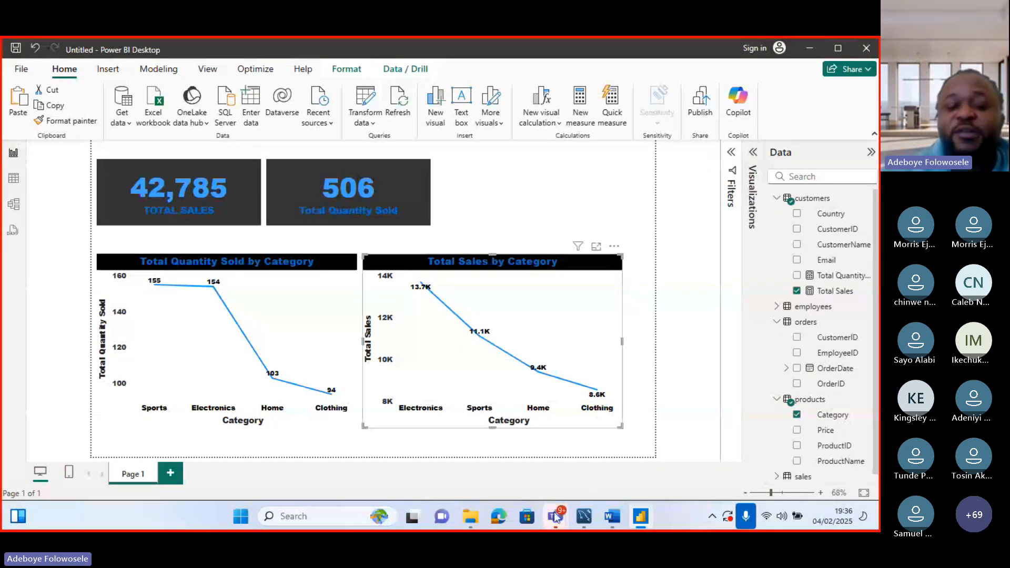
Step: Switch to the Teams meeting window "POWER BI VIRTUAL CLASS" to read the meeting chat
mouse_move(557, 518)
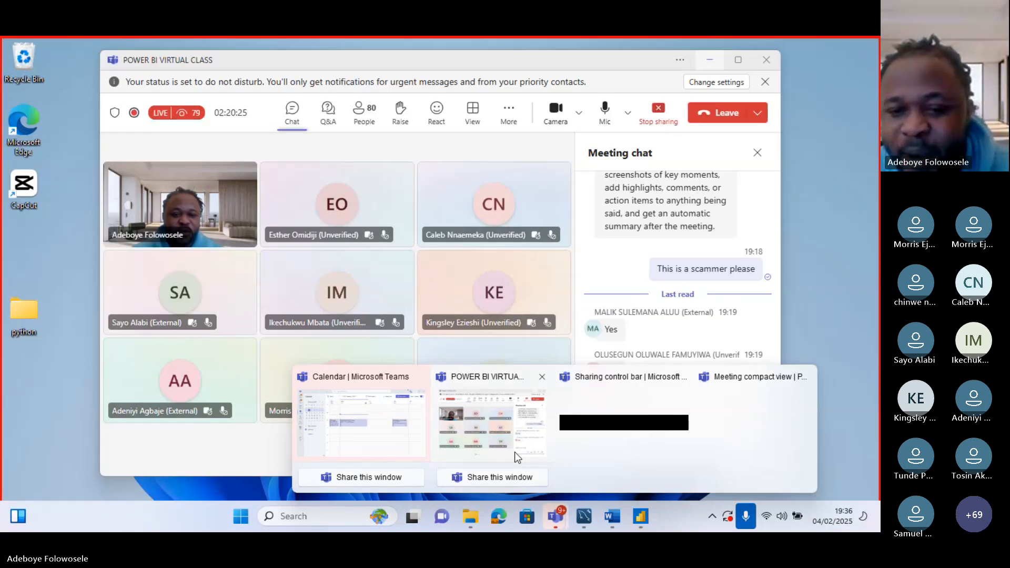
left_click(515, 453)
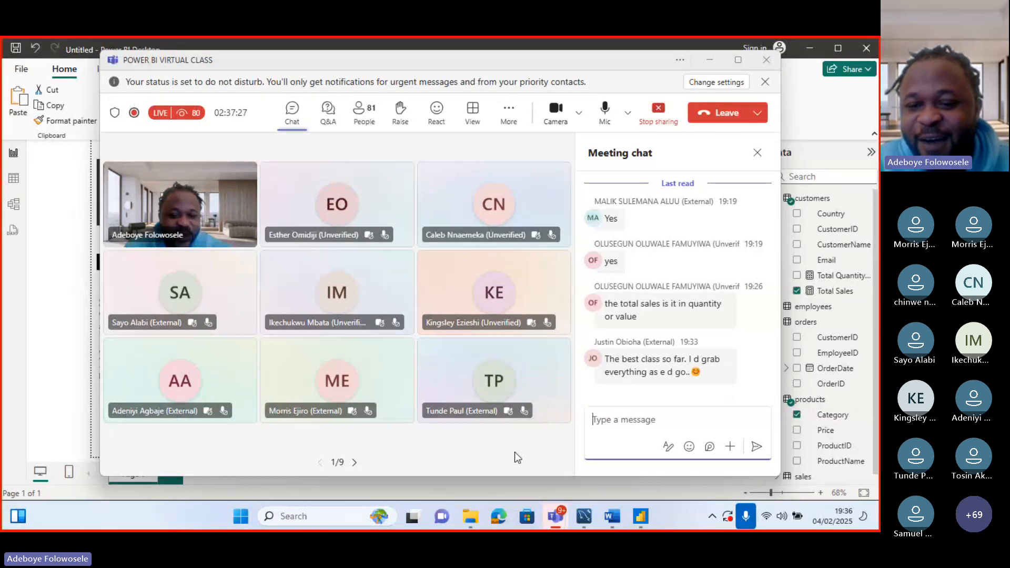
Step: Read through the earlier and latest messages in the Teams meeting chat and return to the Power BI report
scroll(775, 376, "up", 2)
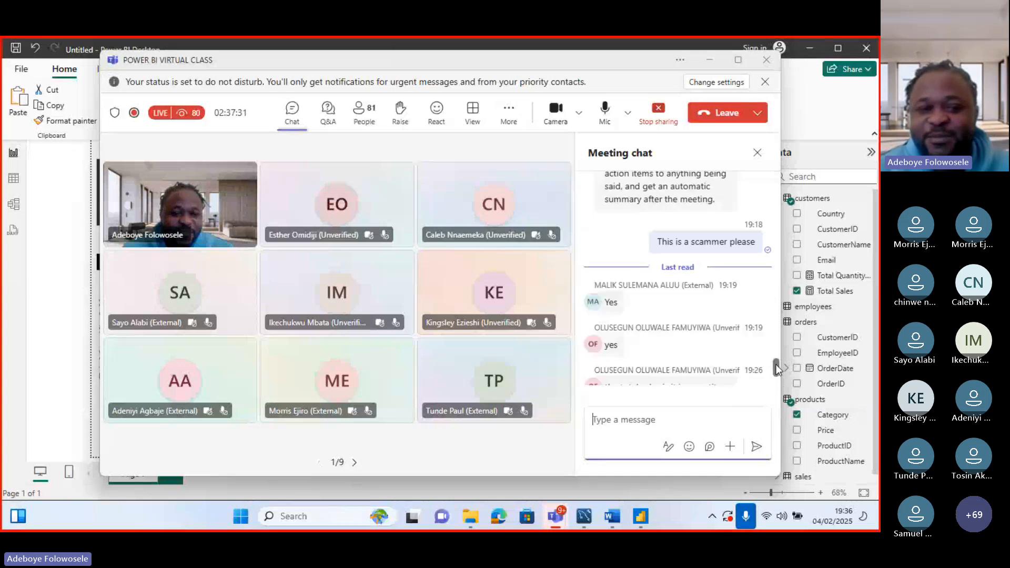
scroll(772, 380, "down", 2)
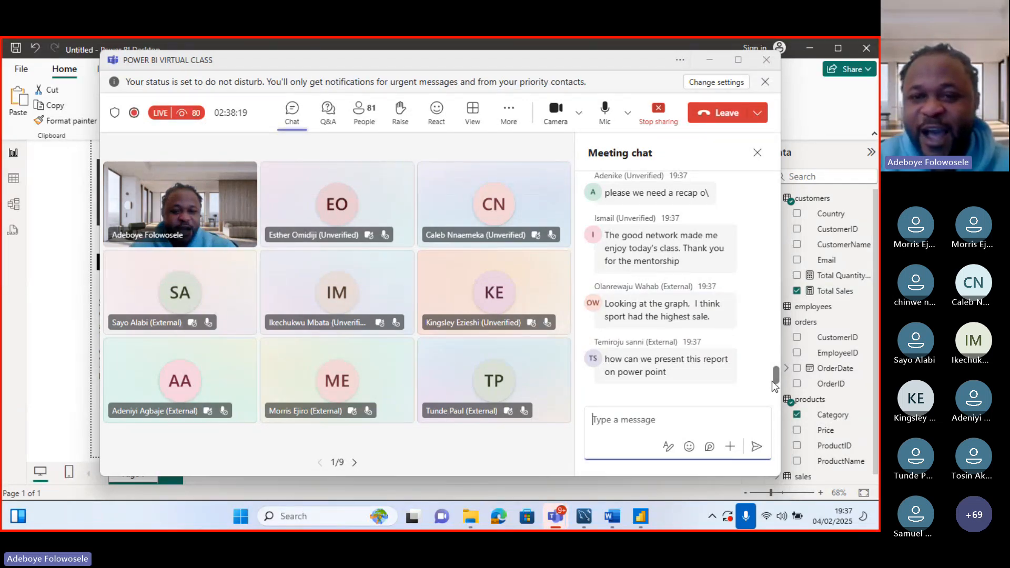
mouse_move(704, 205)
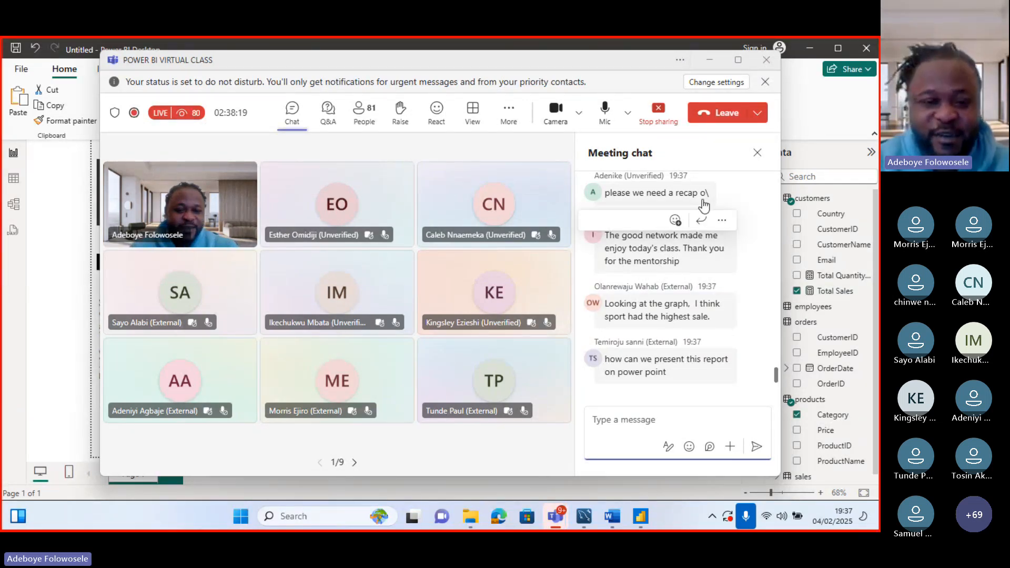
left_click(710, 60)
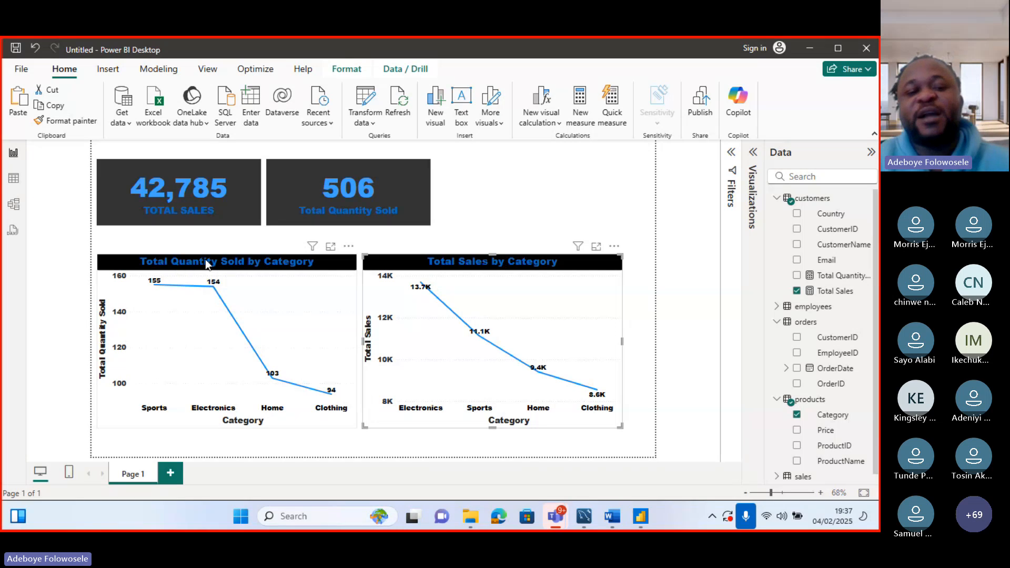
Step: Open the title text of the Total Quantity Sold by Category line chart for editing, with the insertion point before "Quantity"
left_click(354, 314)
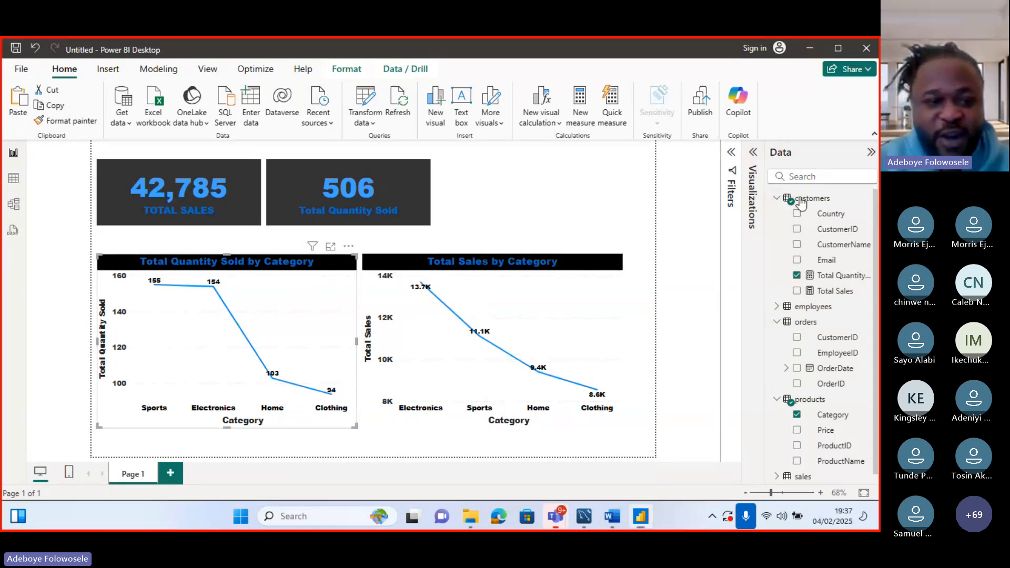
left_click(756, 153)
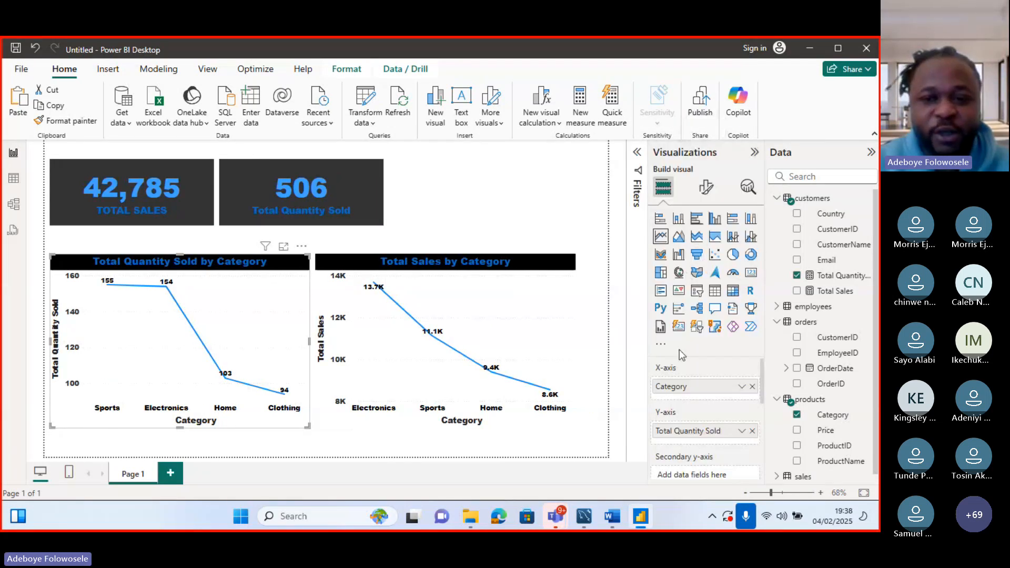
left_click(706, 187)
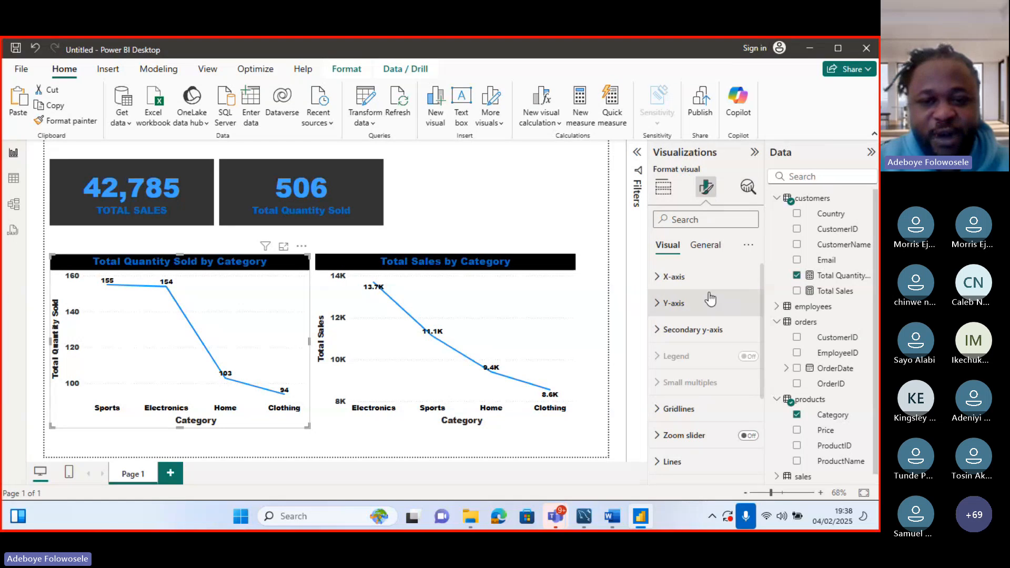
left_click(705, 245)
left_click(670, 303)
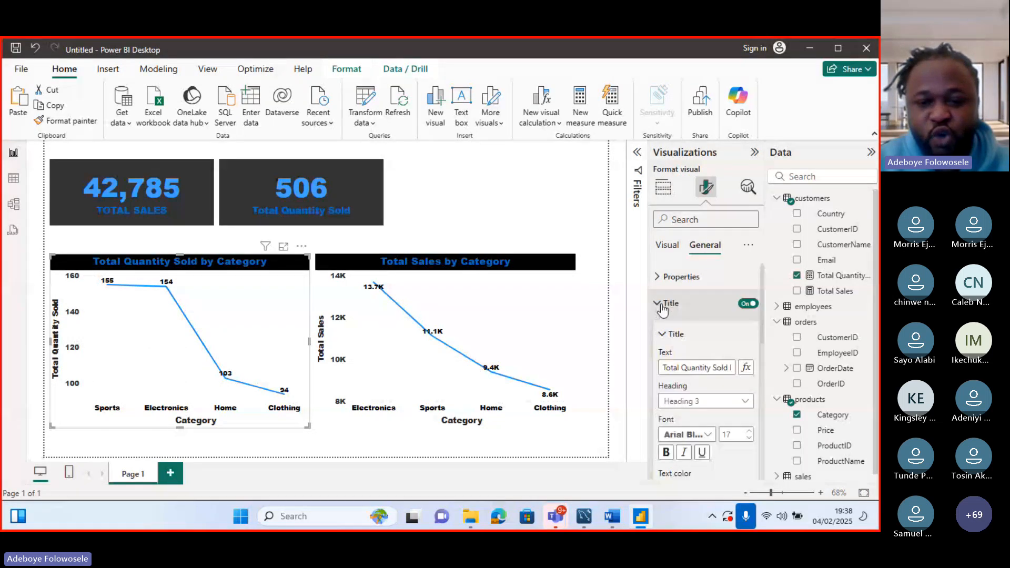
left_click(699, 365)
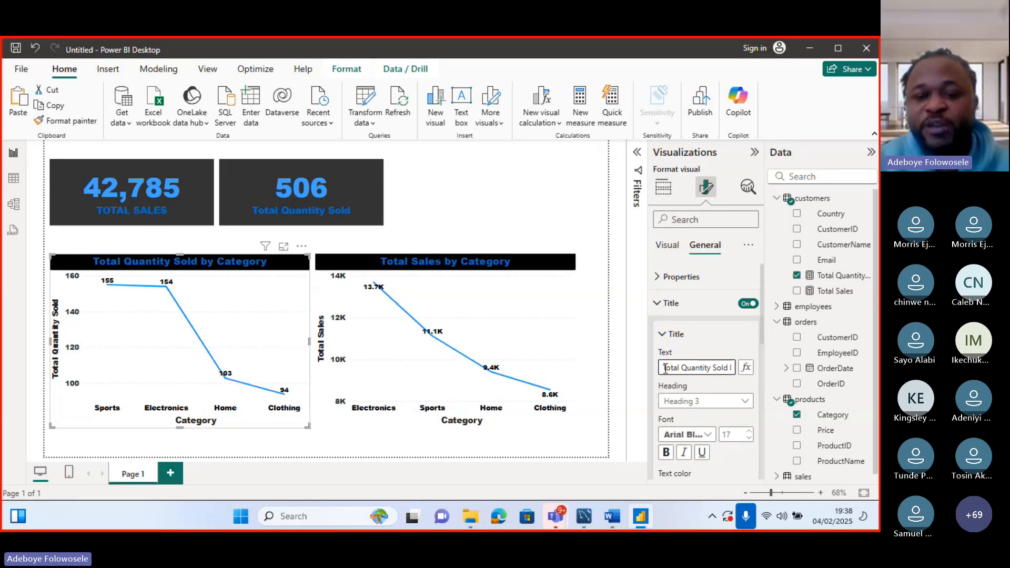
left_click(682, 368)
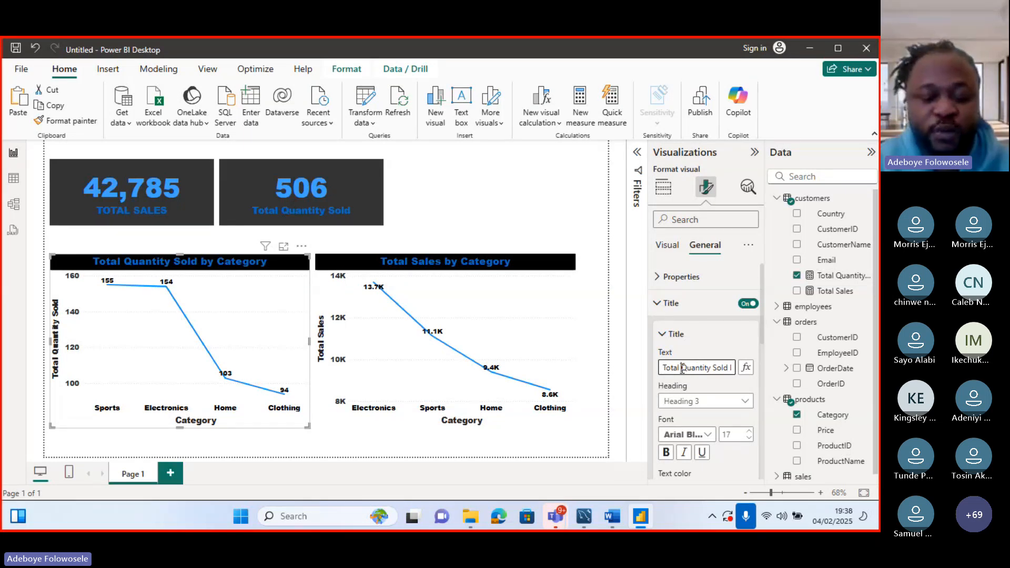
type("n")
type("NUMBER")
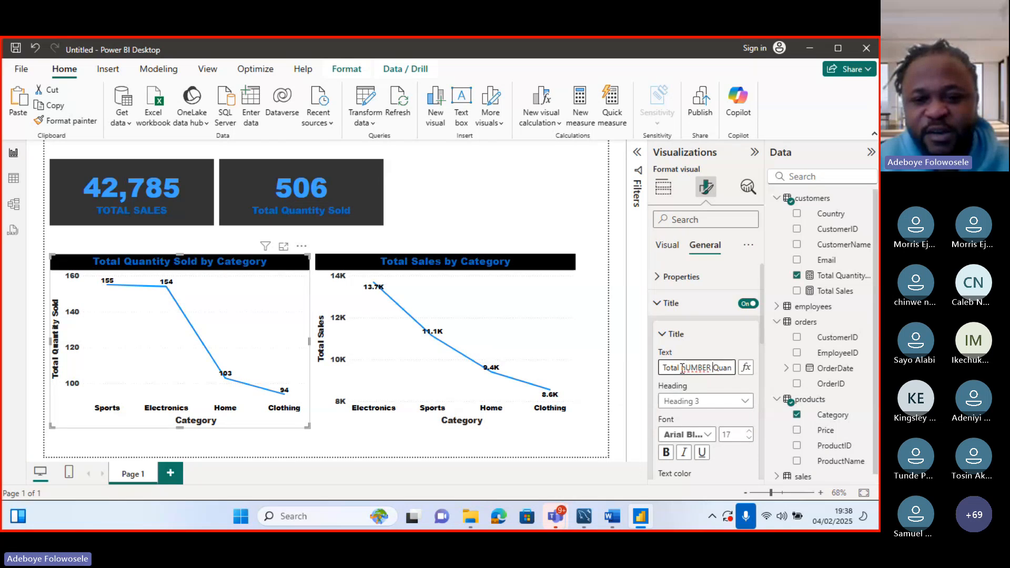
key("BackSpace")
key("BackSpace")
key("BackSpace")
key("BackSpace")
key("BackSpace")
key("BackSpace")
key("BackSpace")
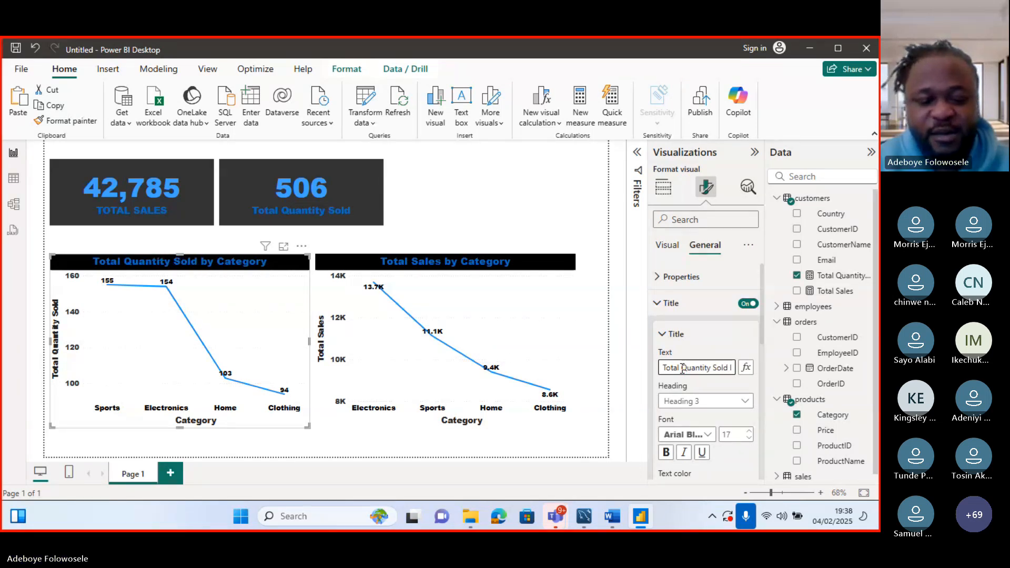
Step: Insert "Nos of" before "Quantity" so the chart title reads "Total Nos of Quantity Sold by Category"
type("No")
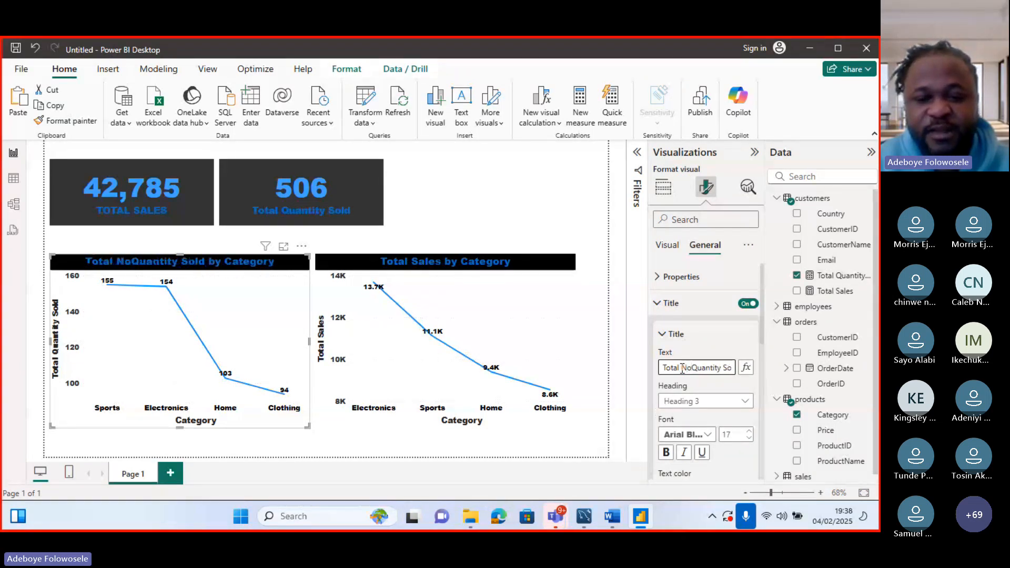
type("s of")
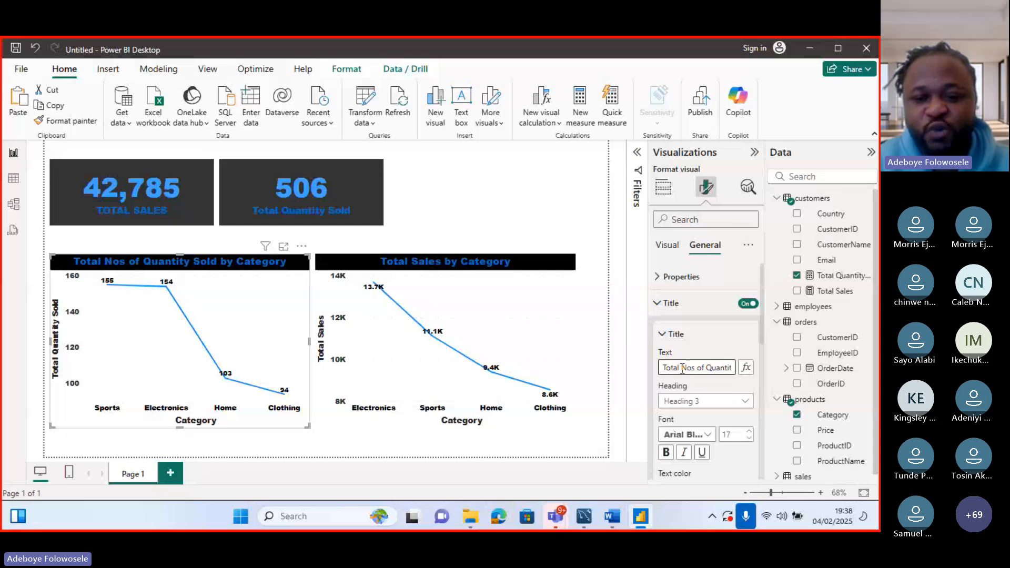
left_click(665, 335)
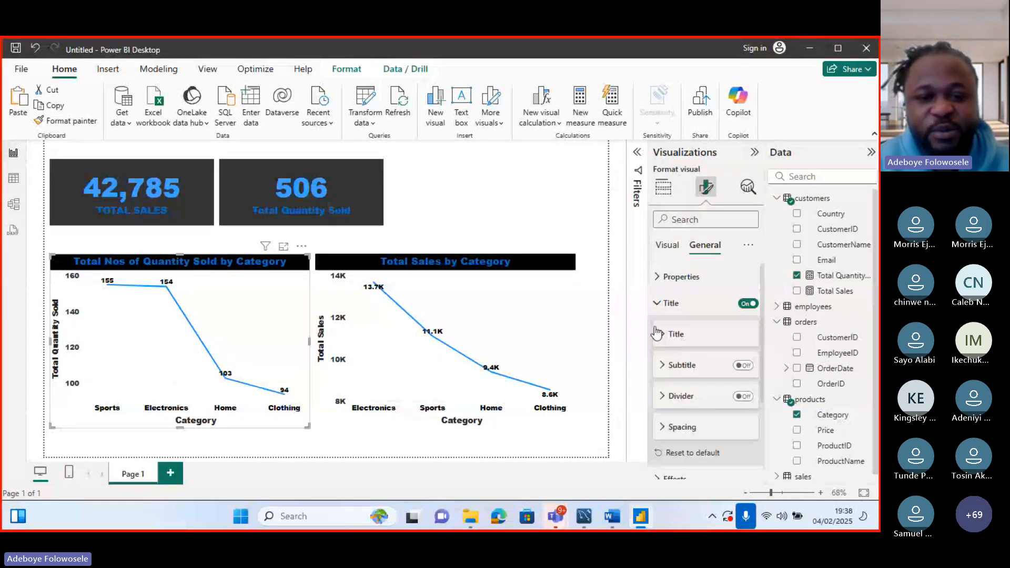
Step: Change the title of the Total Sales by Category line chart to "Total Sales by Category of Products"
left_click(577, 308)
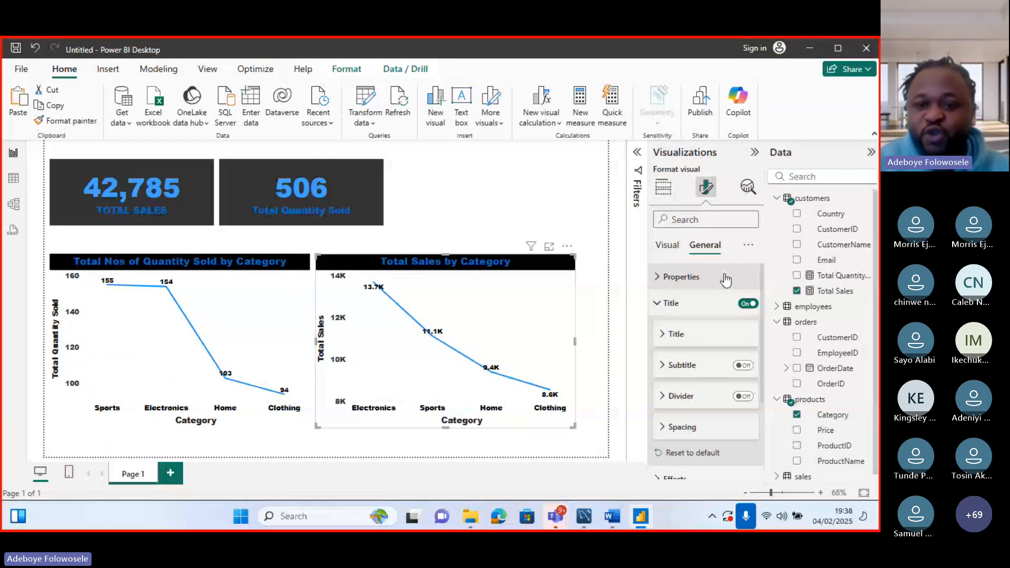
left_click(658, 304)
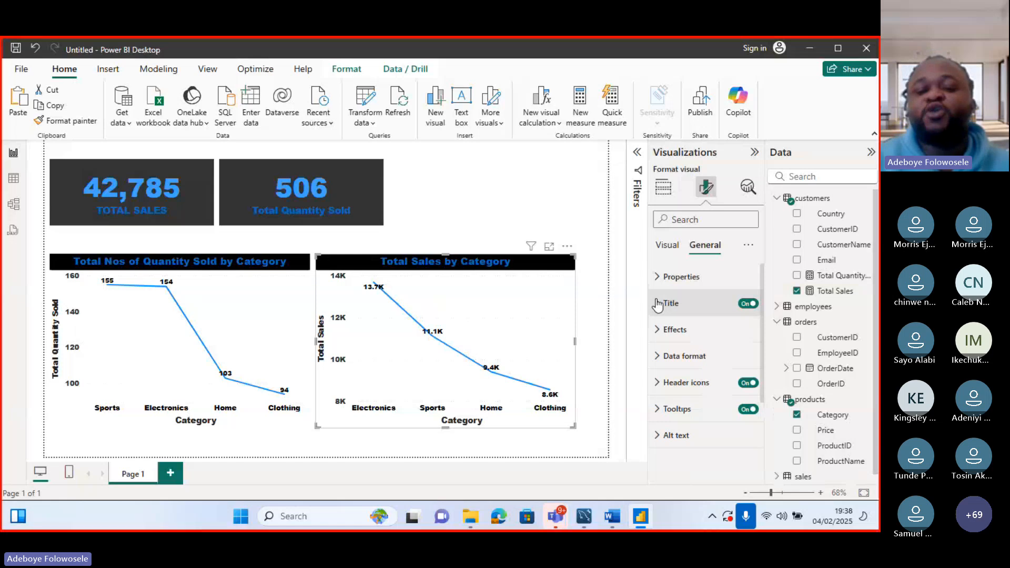
left_click(668, 304)
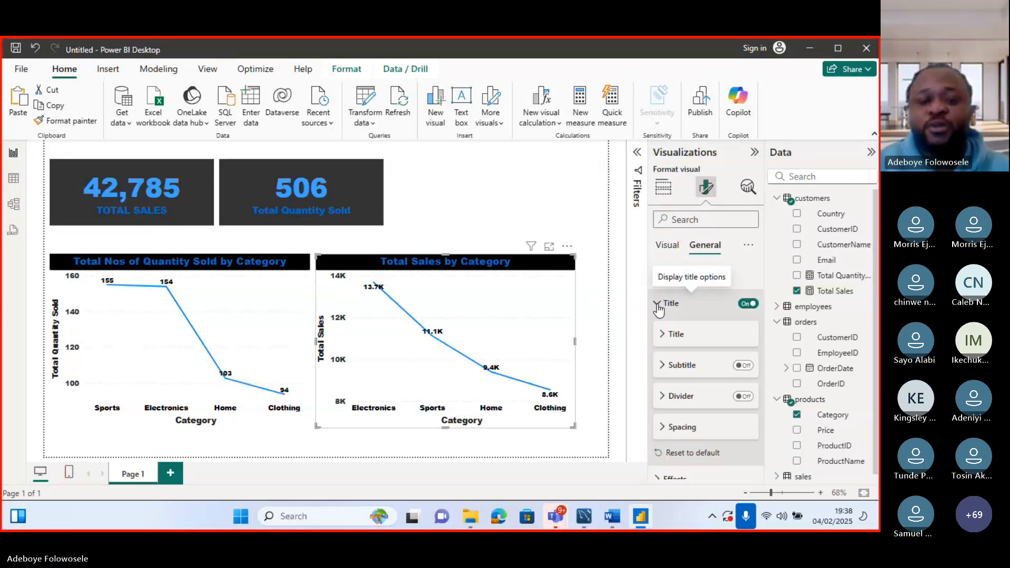
left_click(667, 339)
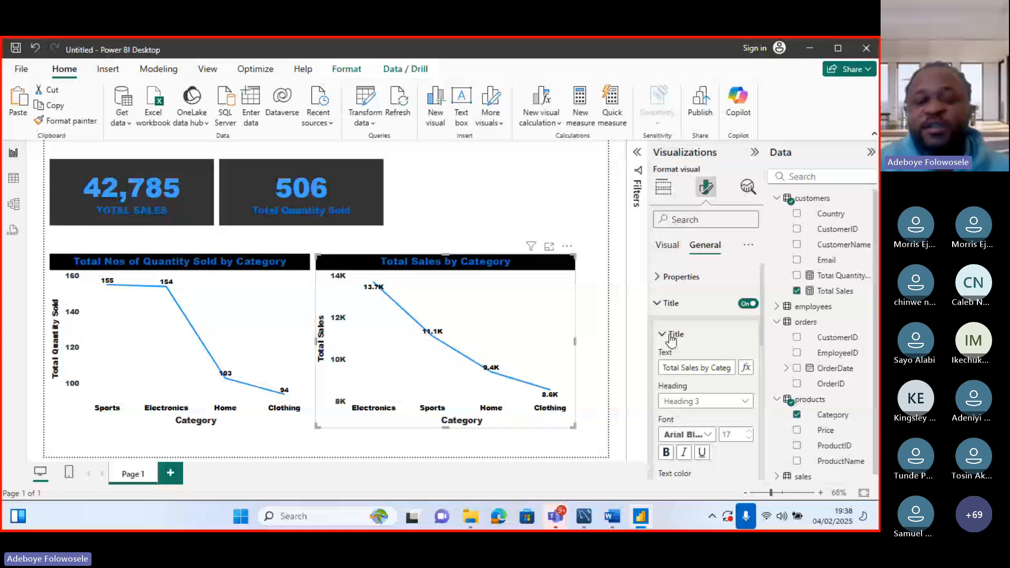
left_click(707, 367)
type("of")
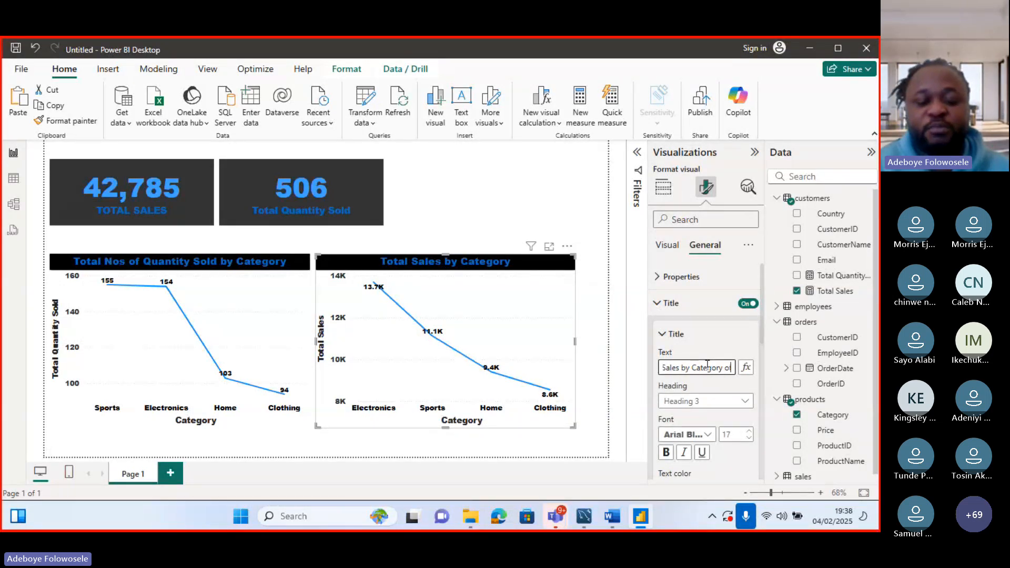
type(" Products")
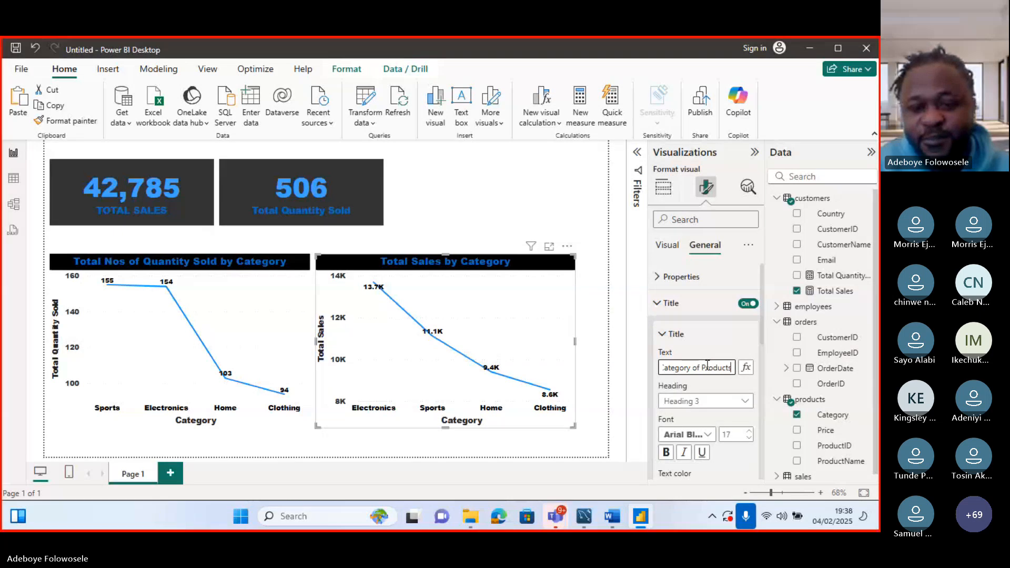
left_click(658, 309)
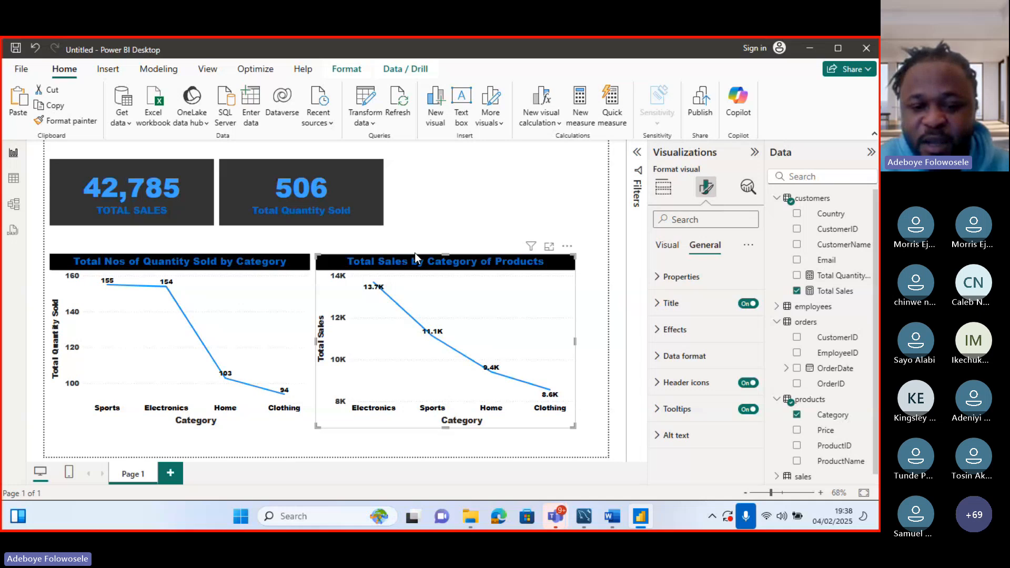
Step: Check the Teams meeting chat, return to Power BI and inspect the Electronics point on the Total Sales line chart
mouse_move(555, 516)
left_click(521, 466)
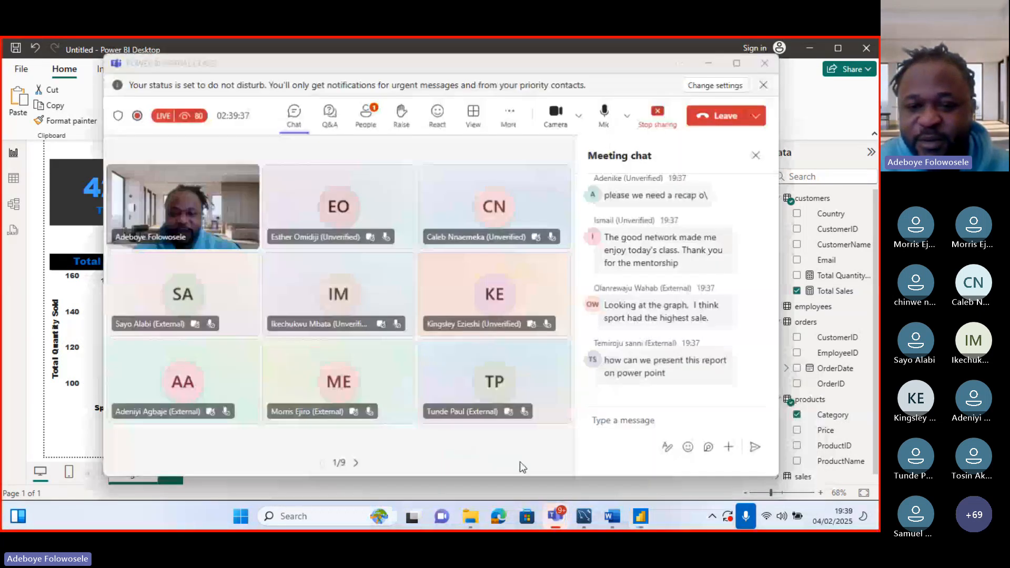
left_click(601, 447)
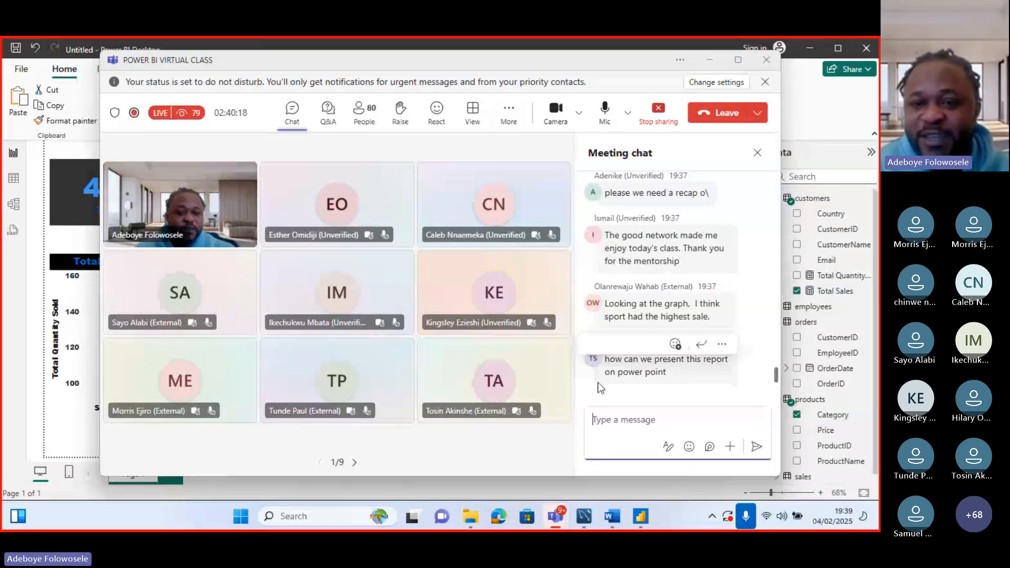
left_click(709, 60)
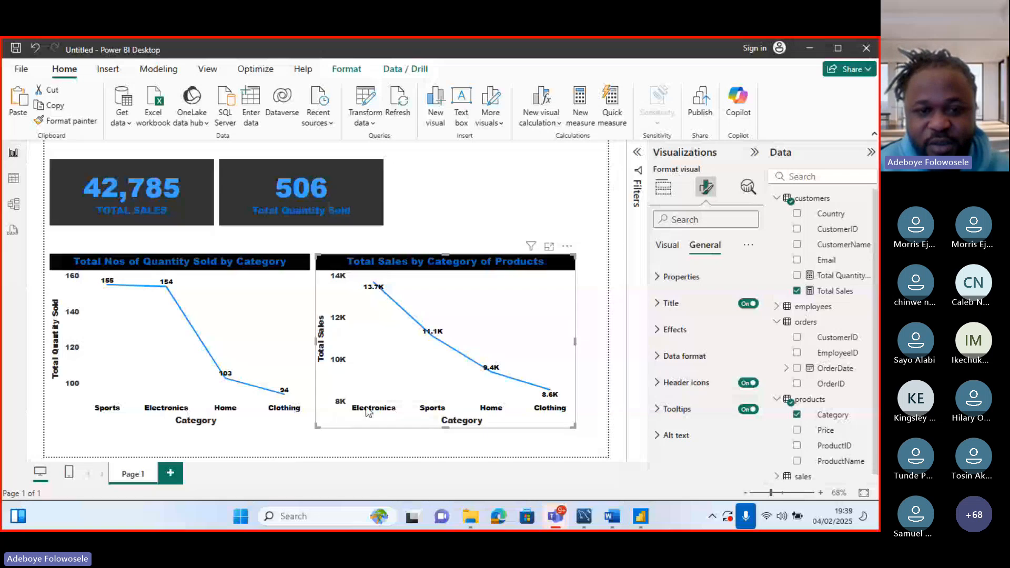
mouse_move(375, 289)
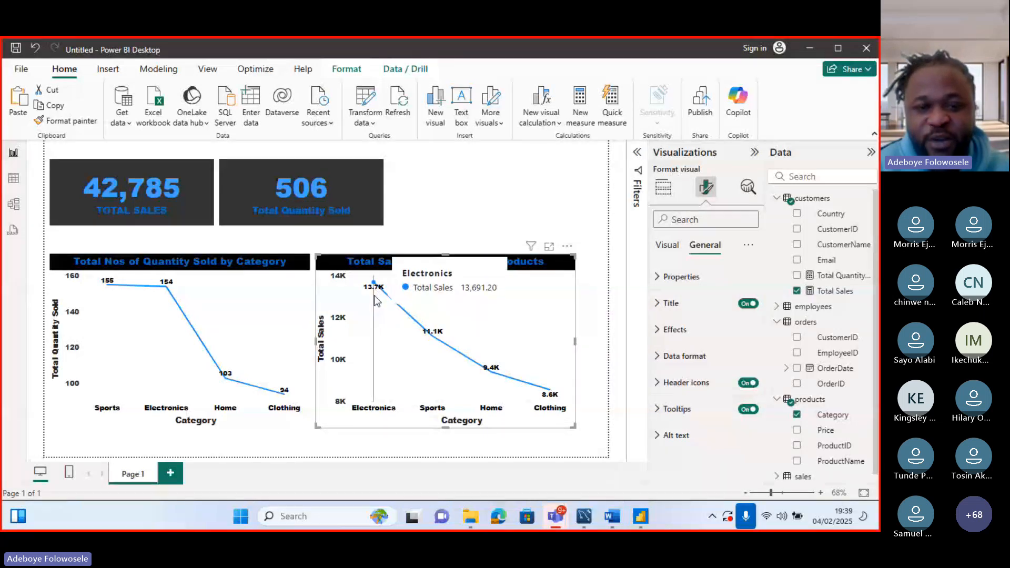
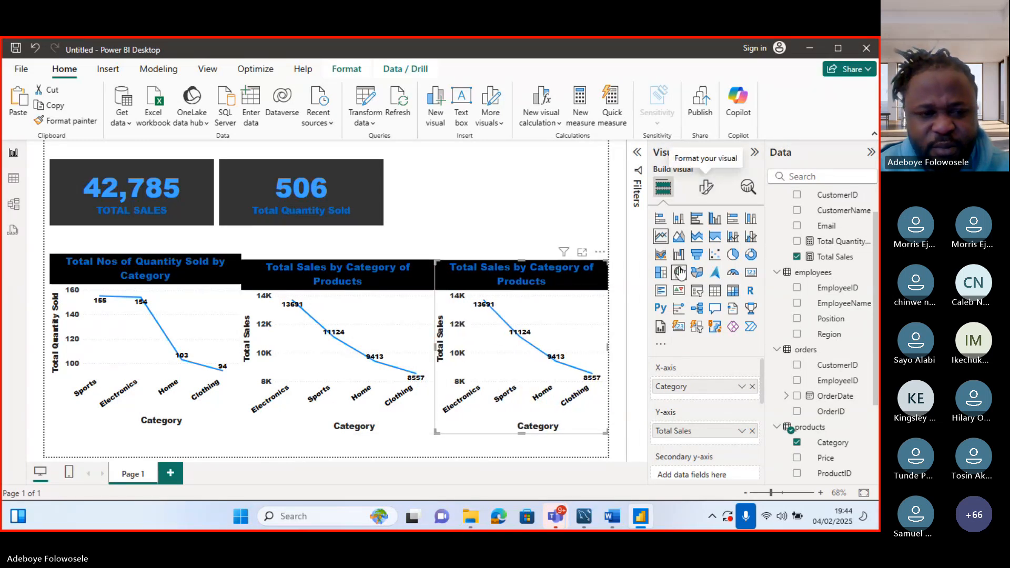
Step: Nudge the Total Nos of Quantity Sold by Category line chart down, slightly lower than the charts beside it
left_click(213, 426)
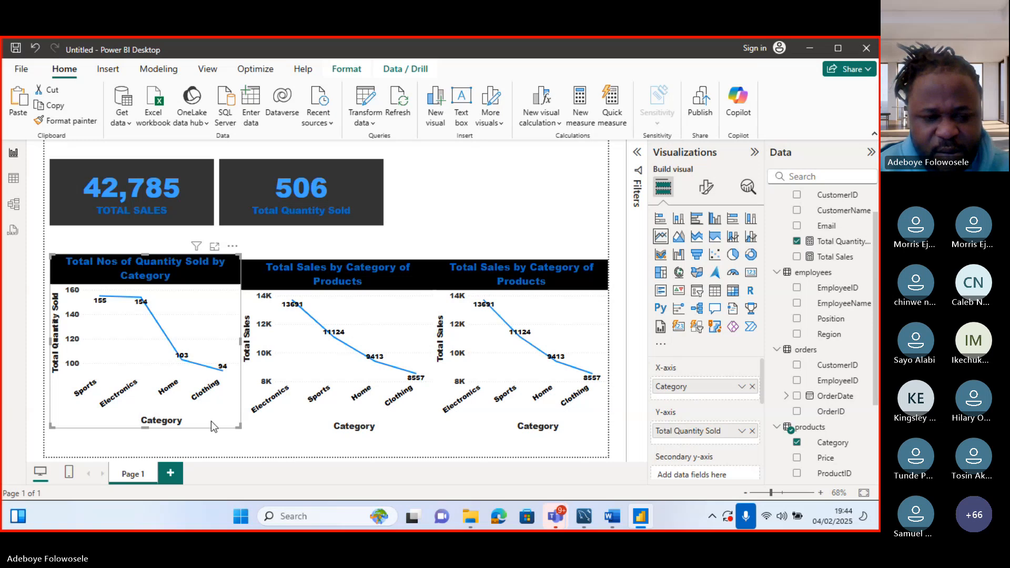
key("Down")
key("Down")
key("Down")
key("Down")
key("Down")
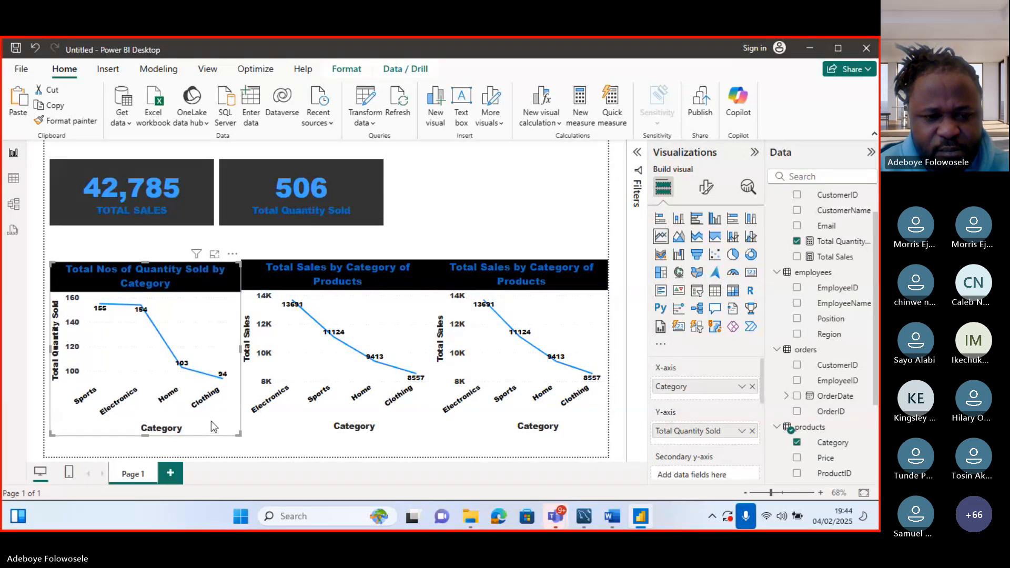
key("Down")
key("Down")
key("Down")
key("Down")
key("Down")
key("Down")
key("Down")
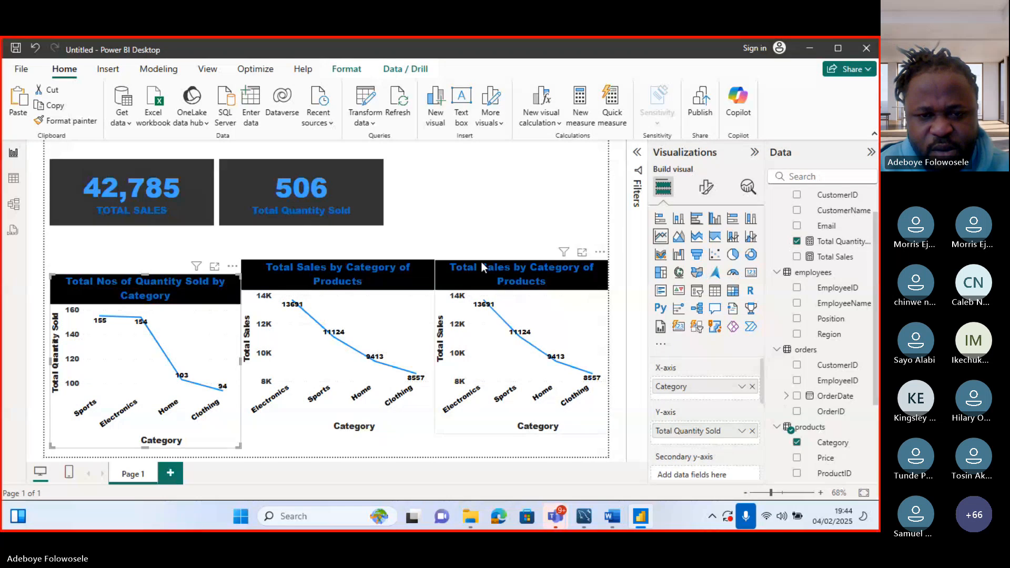
Step: Convert the rightmost Total Sales by Category of Products line chart to a clustered column chart and inspect its columns
left_click(441, 263)
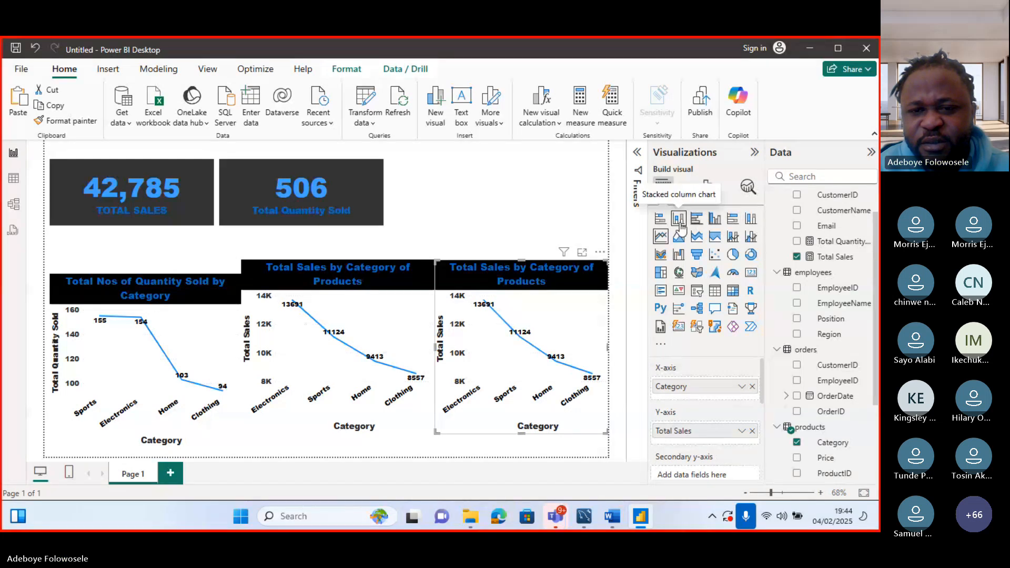
left_click(715, 220)
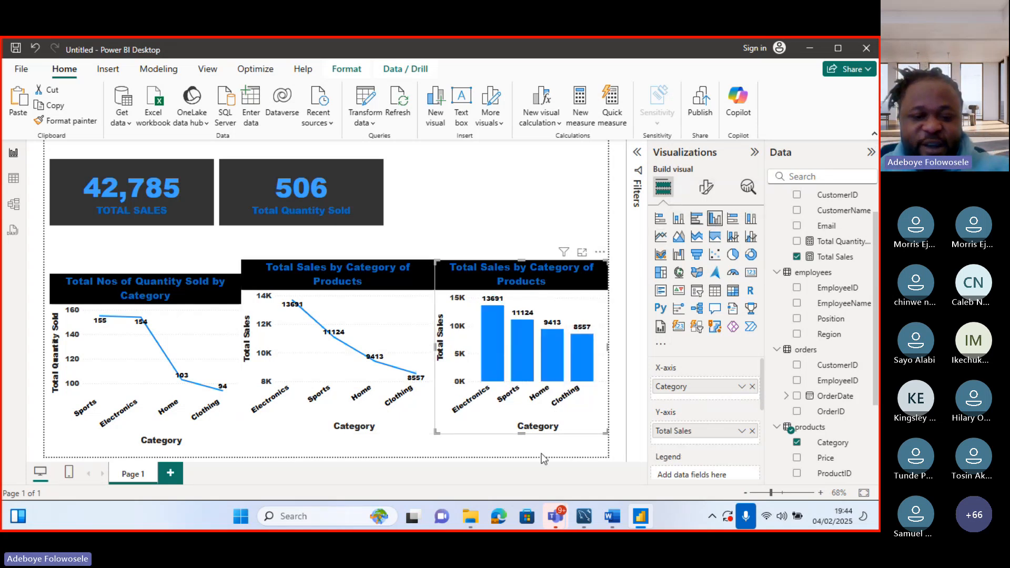
mouse_move(503, 329)
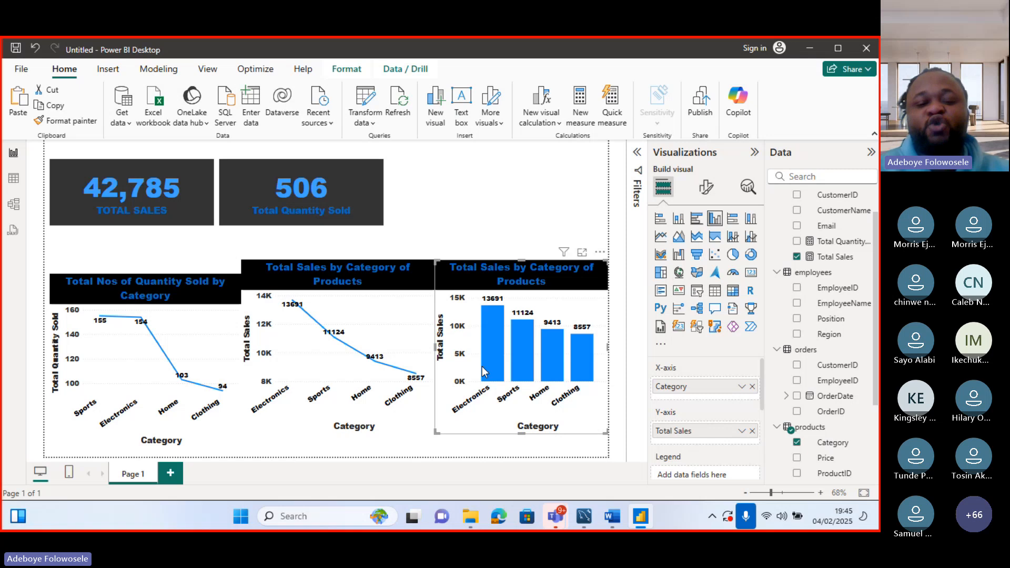
mouse_move(535, 371)
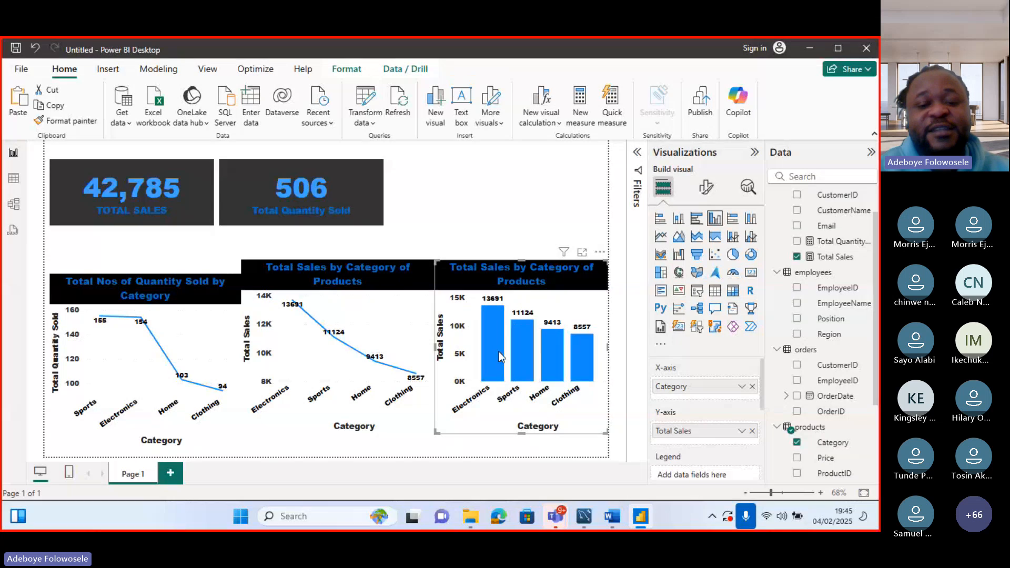
mouse_move(497, 349)
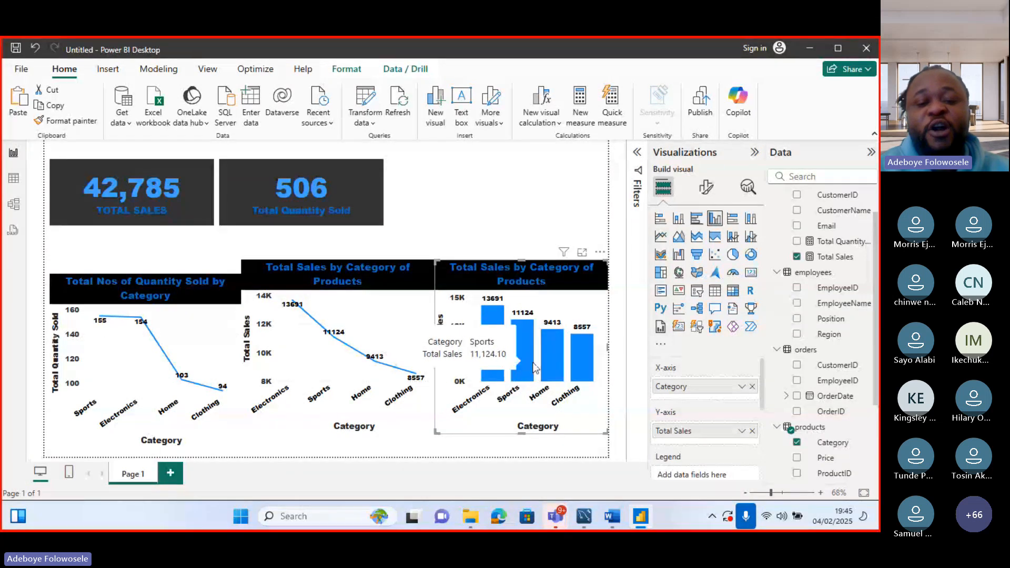
Step: Colour the Electronics column of the rightmost Total Sales by Category of Products chart in the darkest shade of the theme blue
mouse_move(585, 375)
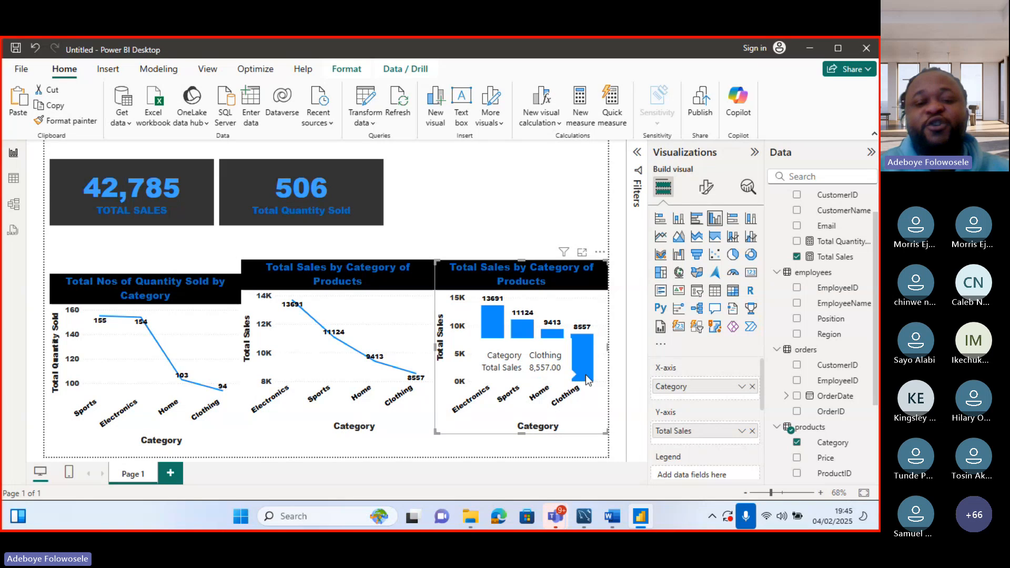
left_click(707, 188)
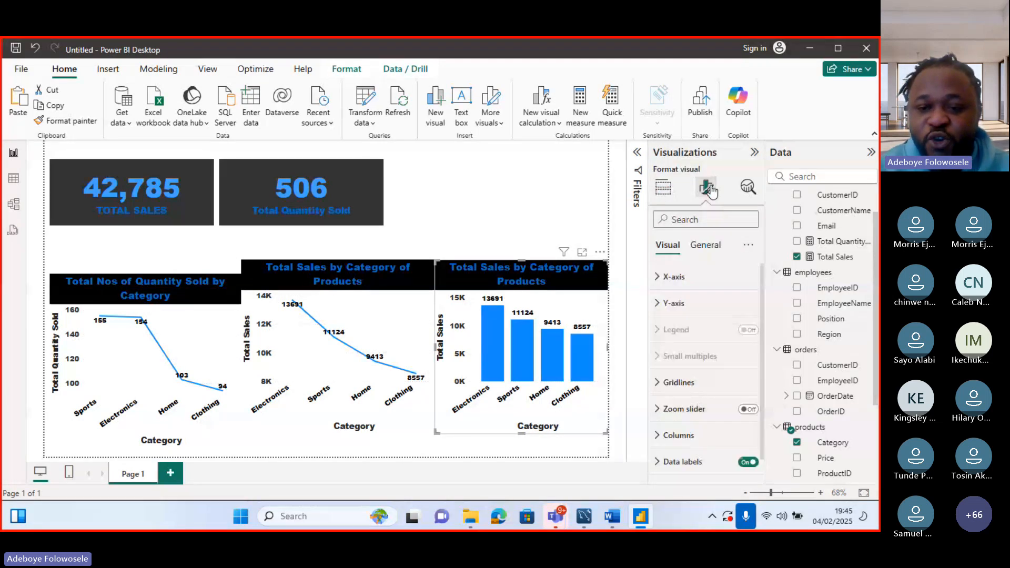
left_click_drag(763, 311, 768, 341)
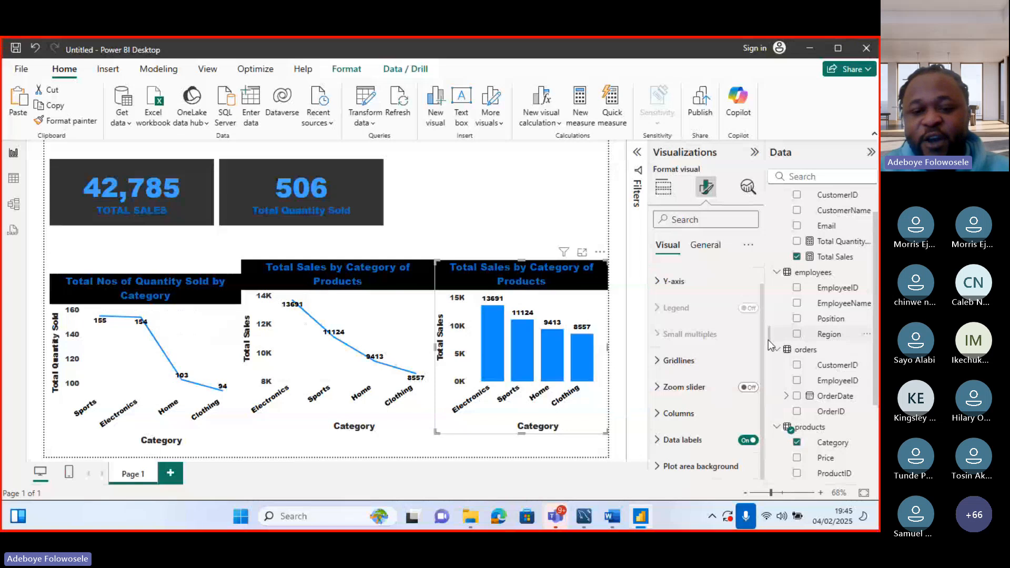
left_click(719, 416)
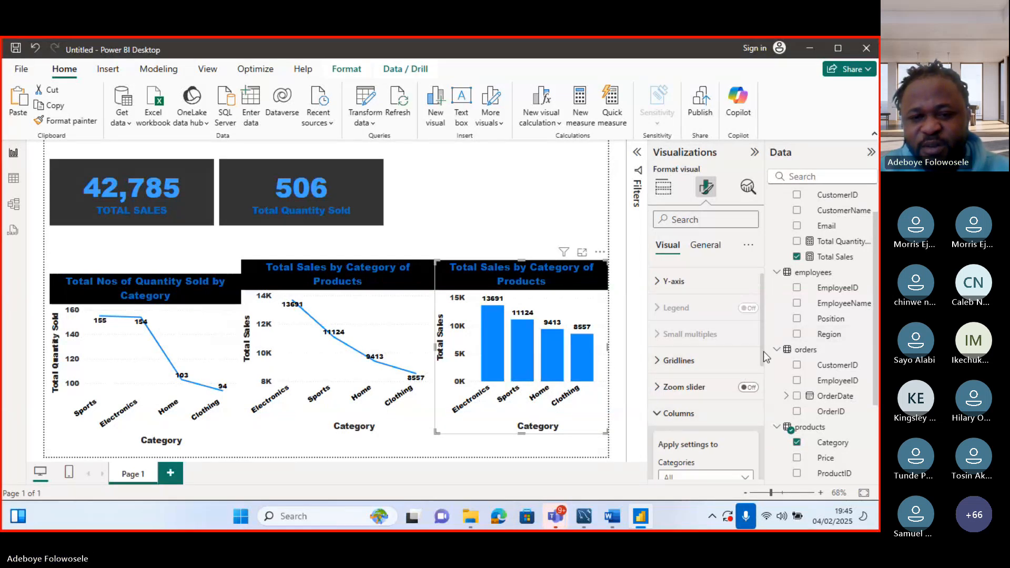
scroll(694, 331, "down", 4)
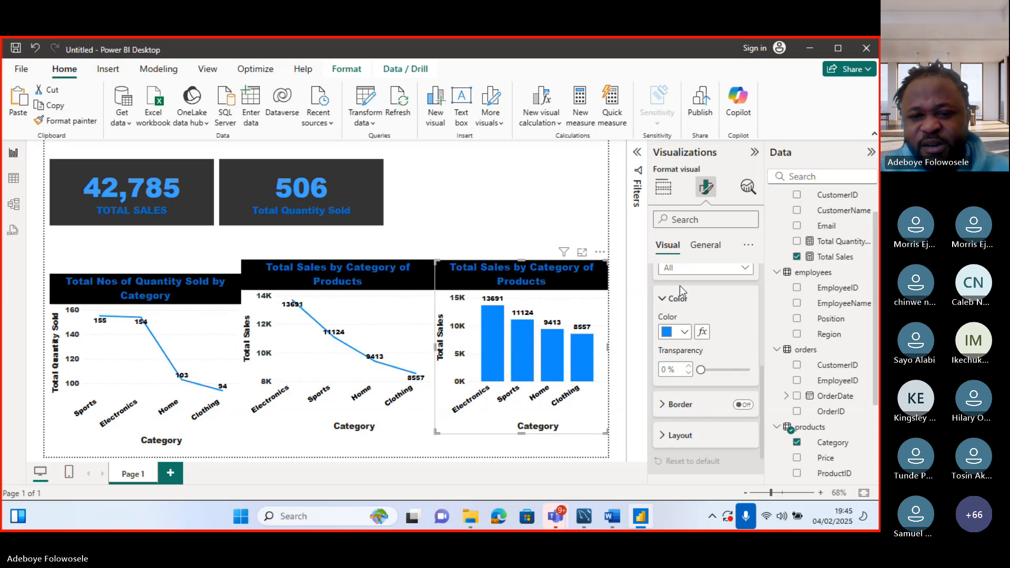
left_click(749, 268)
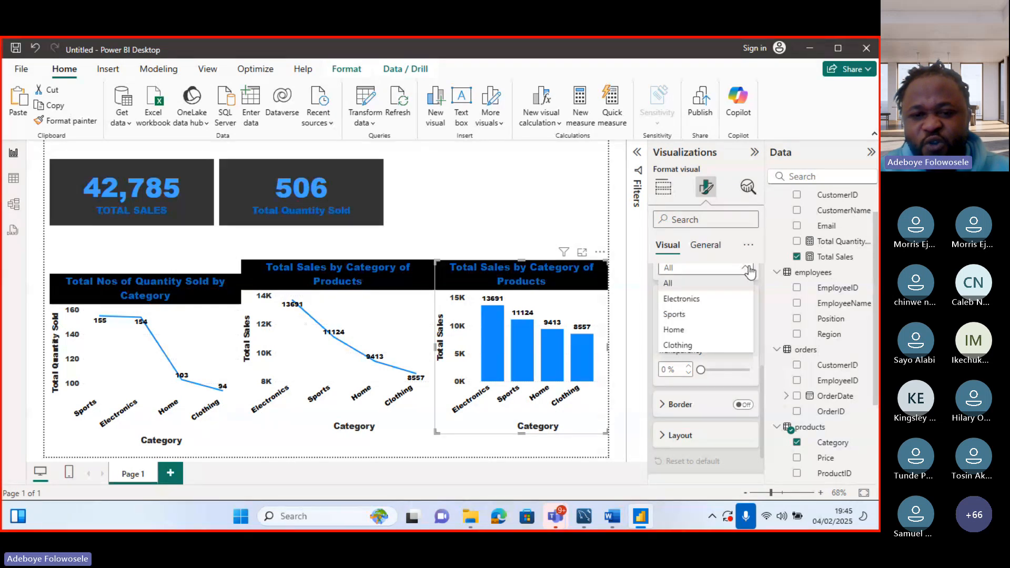
left_click(733, 299)
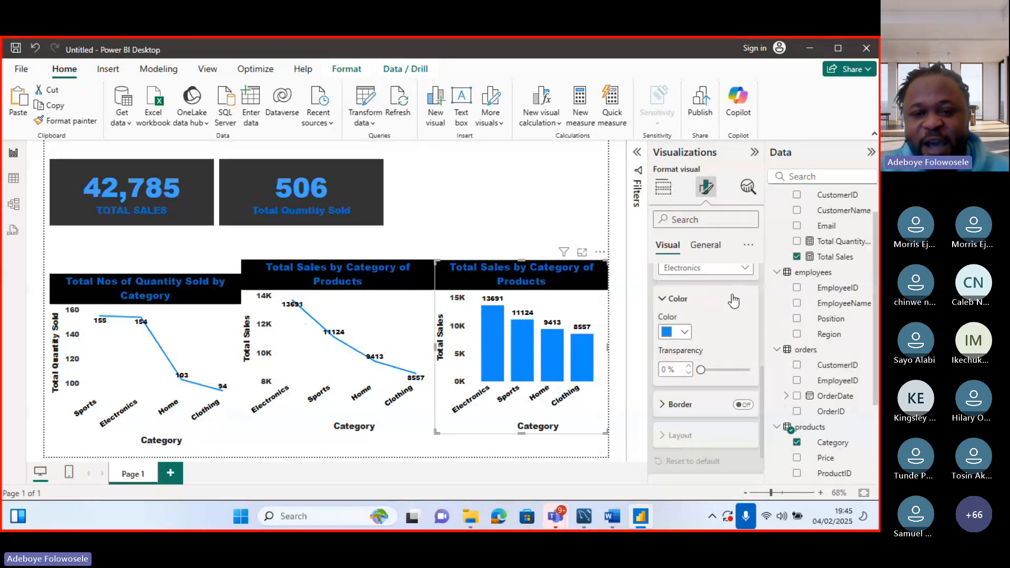
left_click(685, 333)
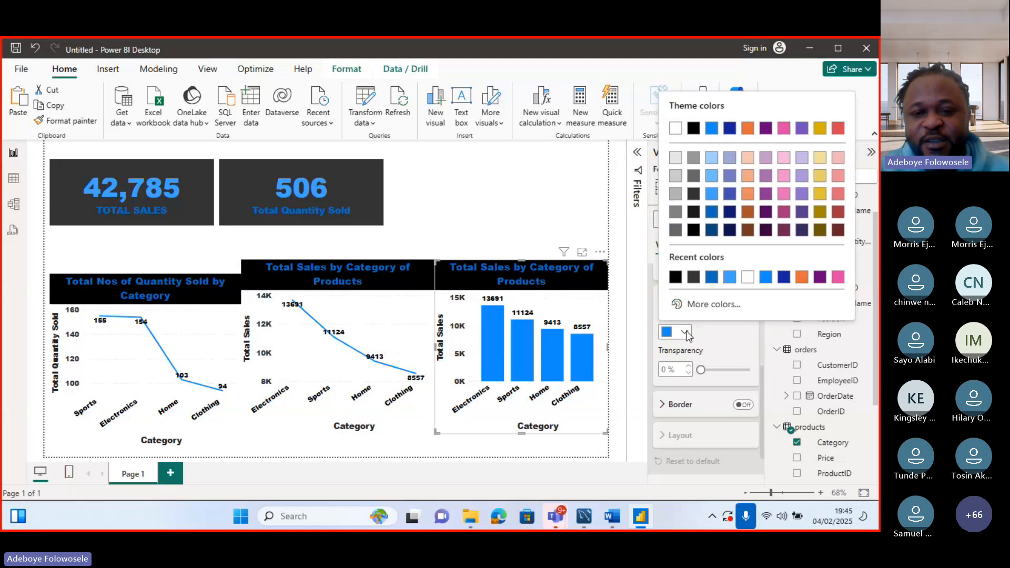
left_click(711, 230)
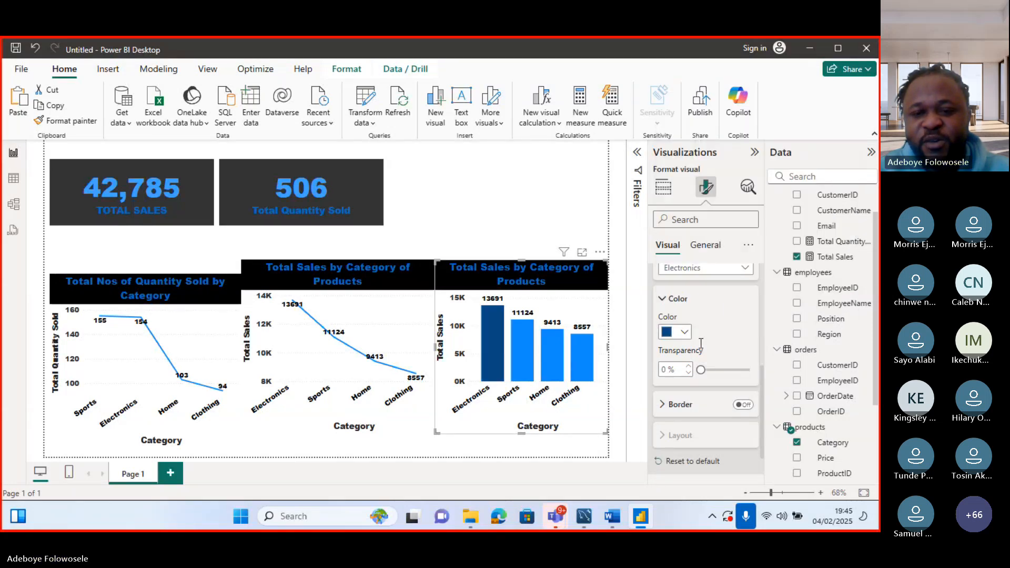
Step: Colour the Sports column of the Total Sales column chart in the second-darkest shade of the theme blue
scroll(759, 374, "up", 1)
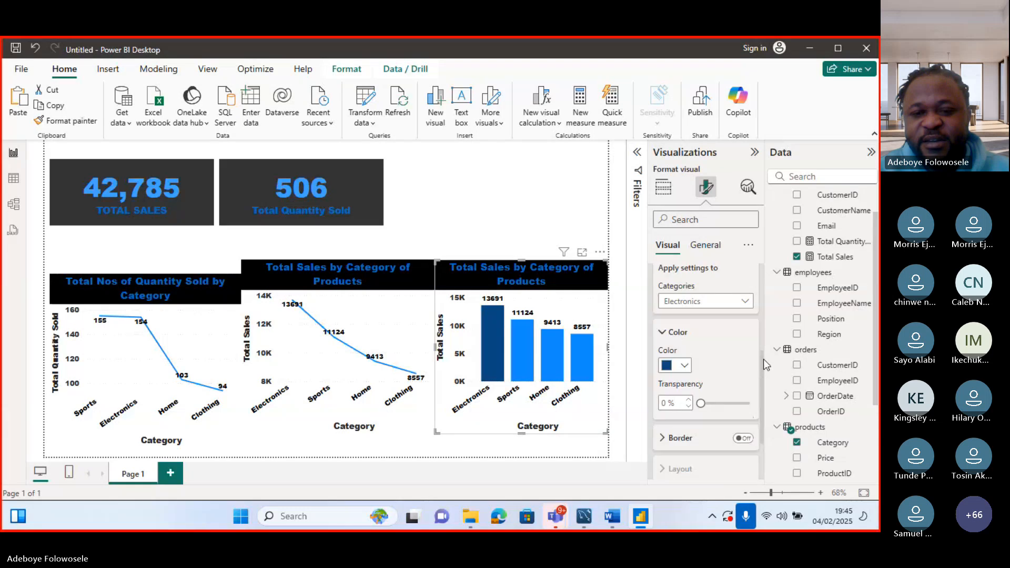
left_click(736, 301)
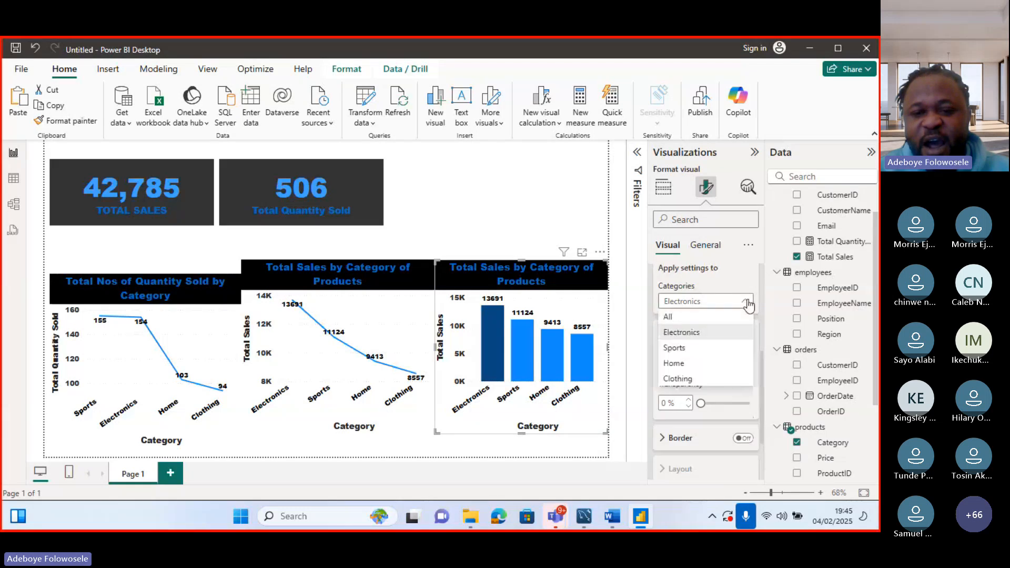
left_click(711, 357)
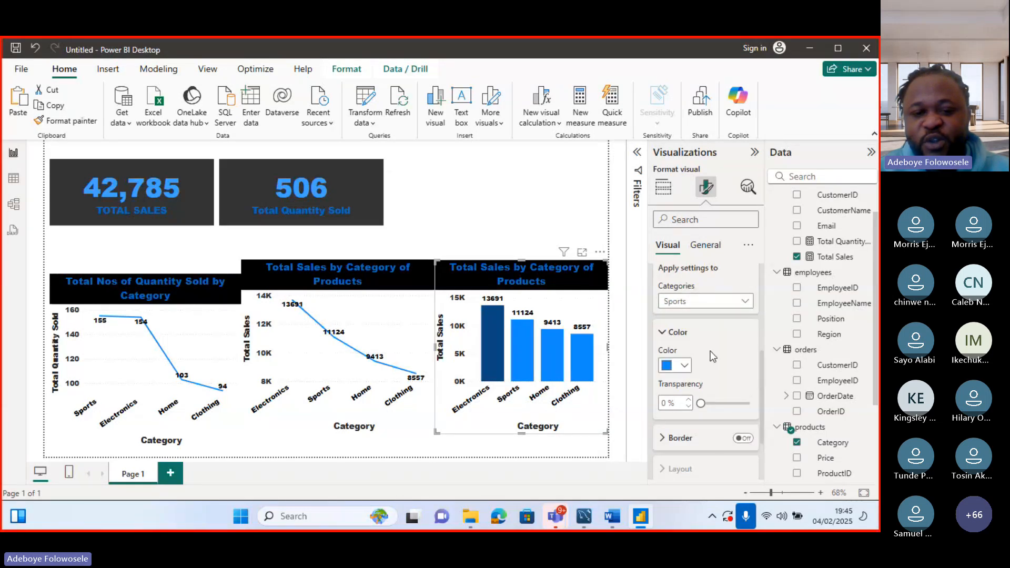
left_click(681, 369)
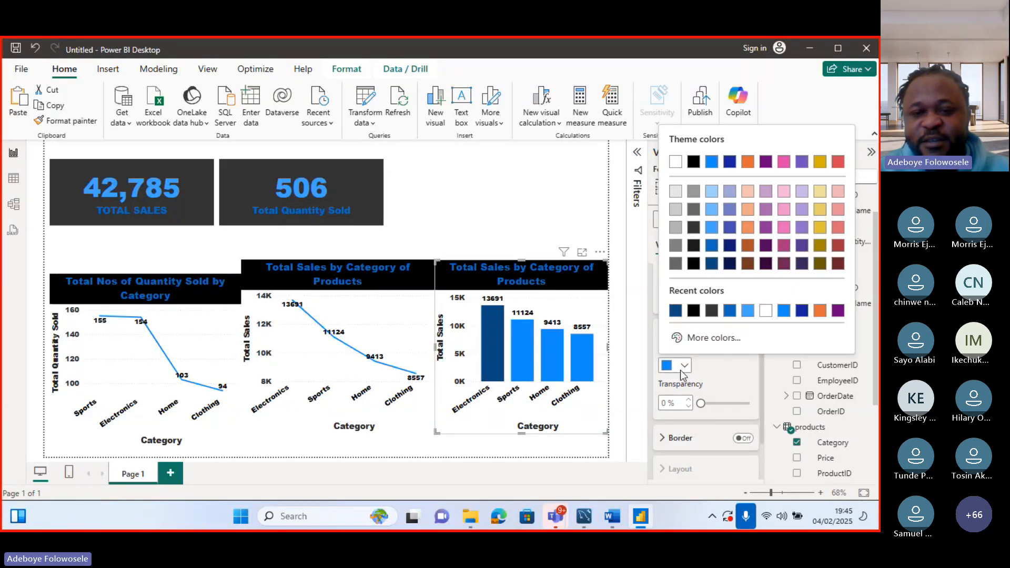
left_click(712, 250)
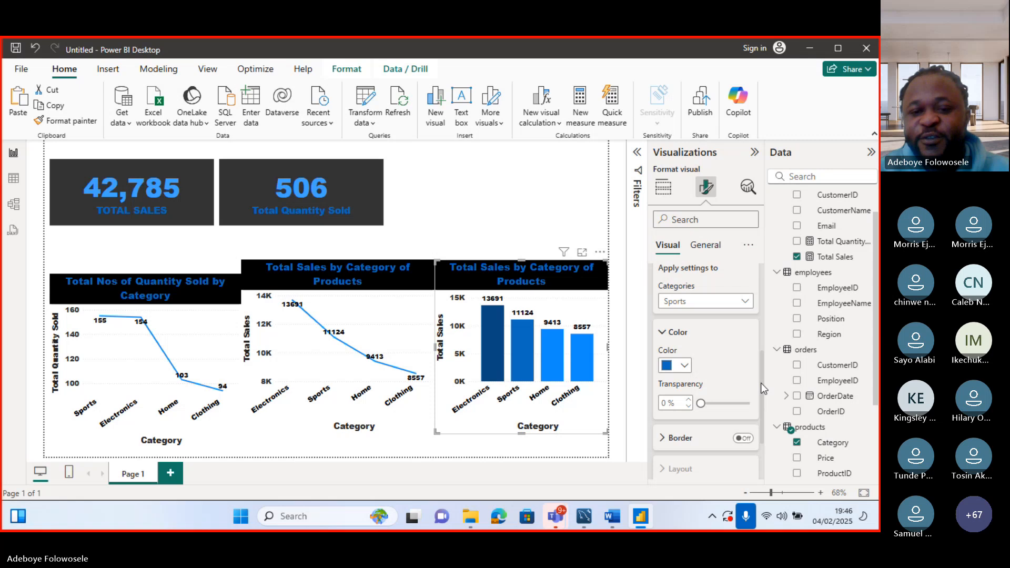
Step: Colour the Home column of the Total Sales column chart in a medium light blue, lighter than the Sports column
scroll(761, 384, "up", 1)
left_click(748, 328)
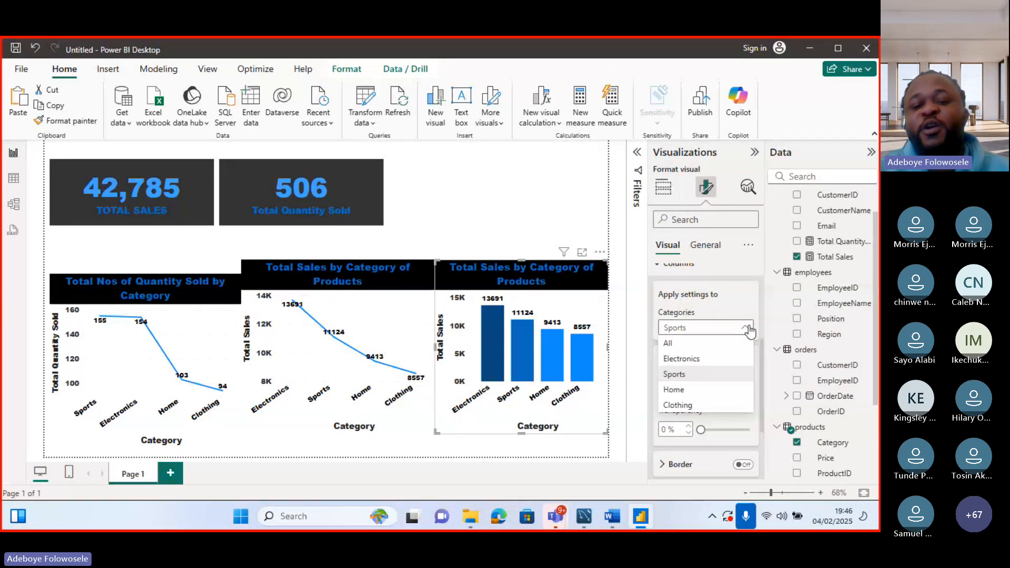
left_click(682, 390)
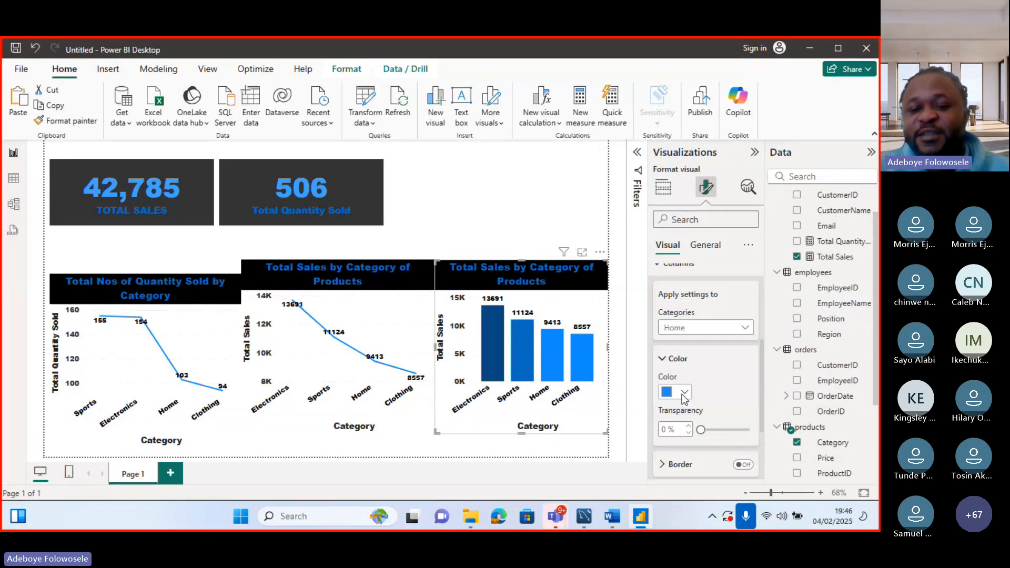
left_click(681, 394)
left_click(710, 256)
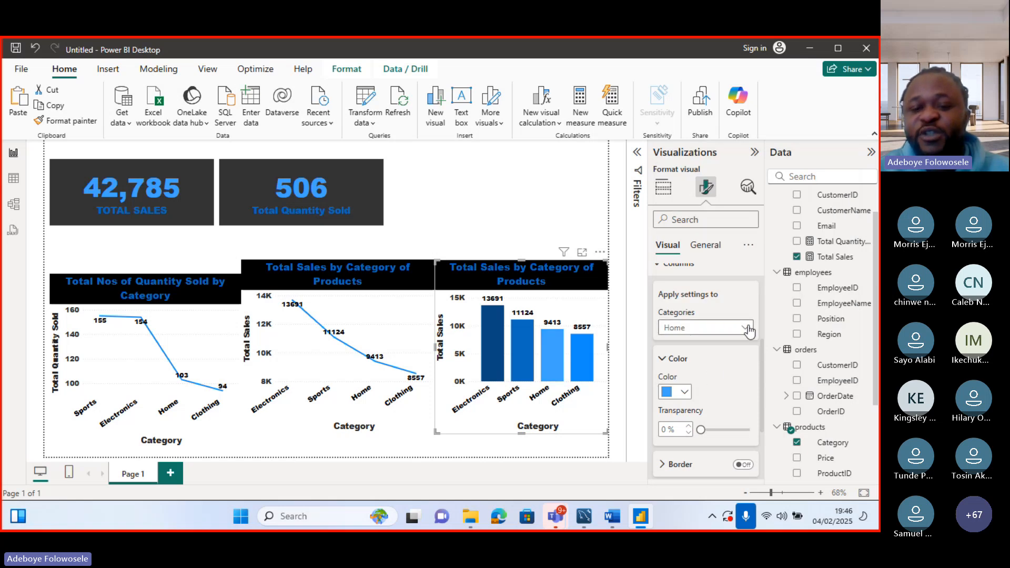
Step: Colour the Clothing column in a light theme blue, one shade lighter than the Home column, and collapse the column settings
left_click(684, 392)
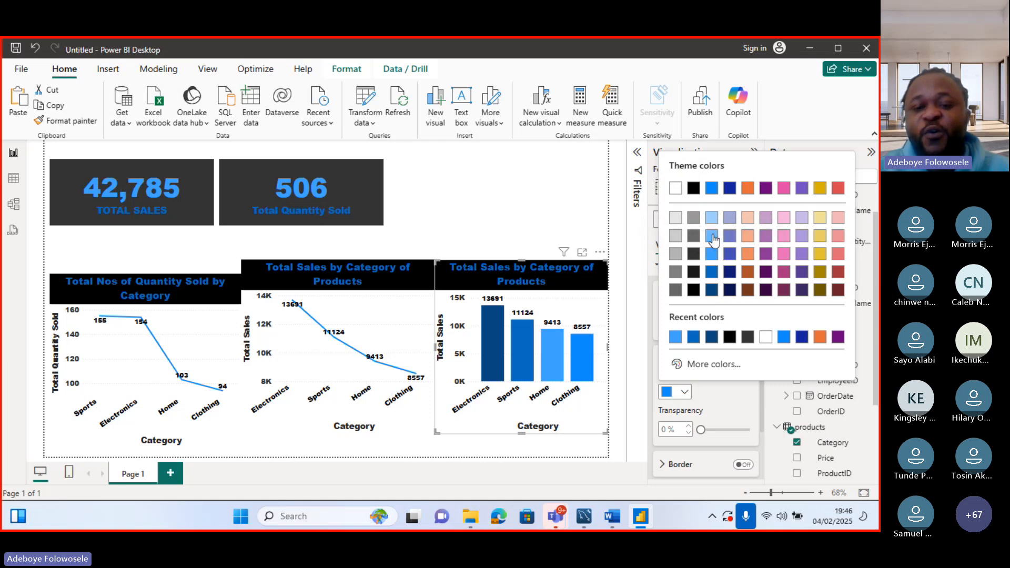
left_click(711, 254)
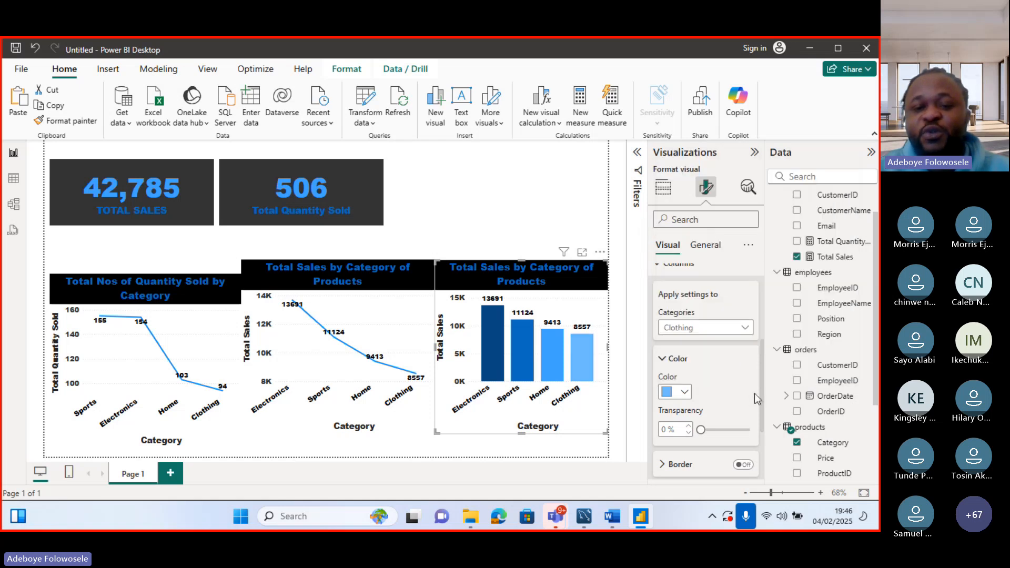
scroll(762, 358, "up", 2)
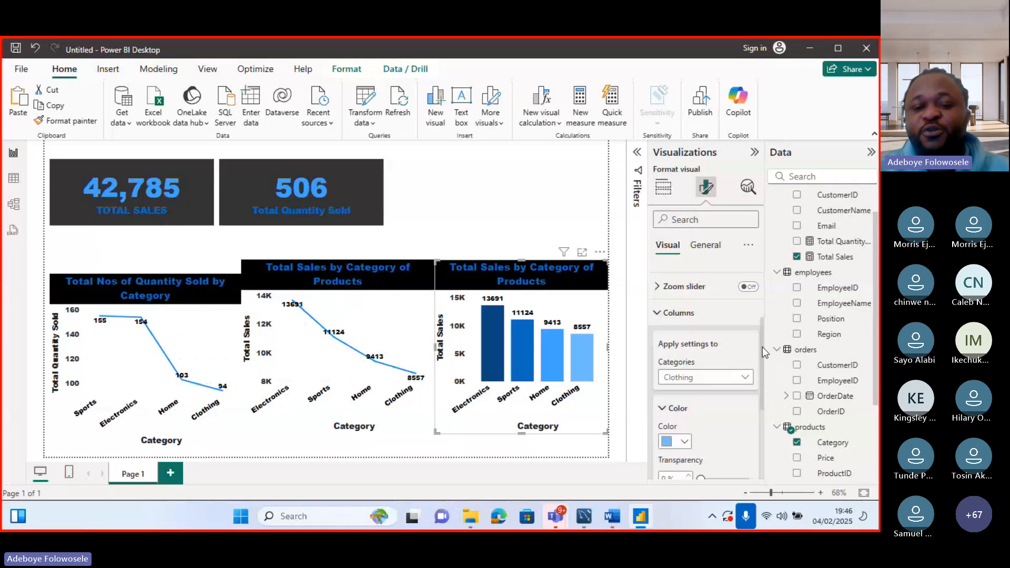
scroll(762, 346, "up", 1)
left_click(667, 334)
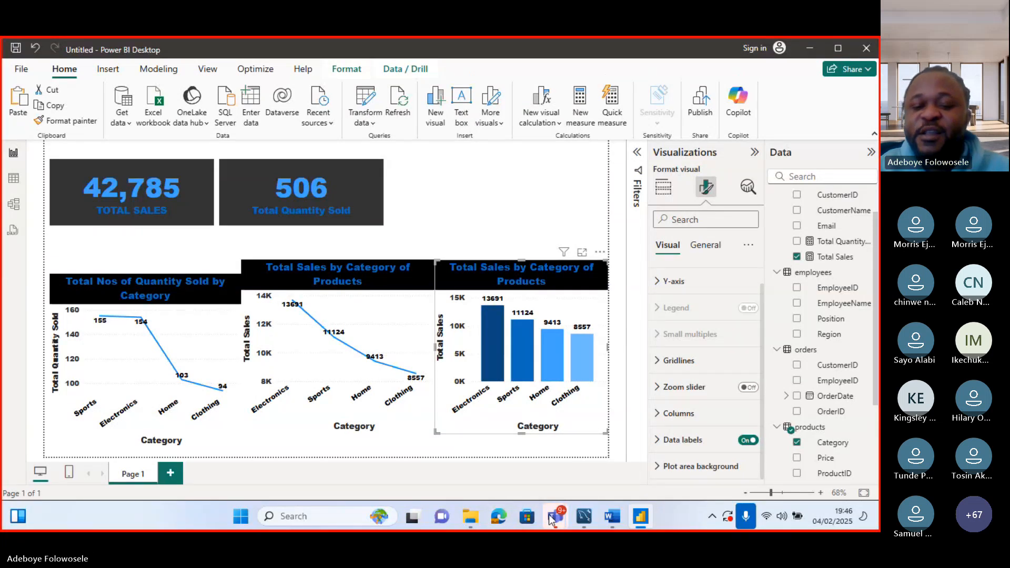
Step: Read the latest messages in the Teams meeting chat, return to Power BI and inspect the columns of the Total Sales chart
mouse_move(549, 513)
left_click(513, 454)
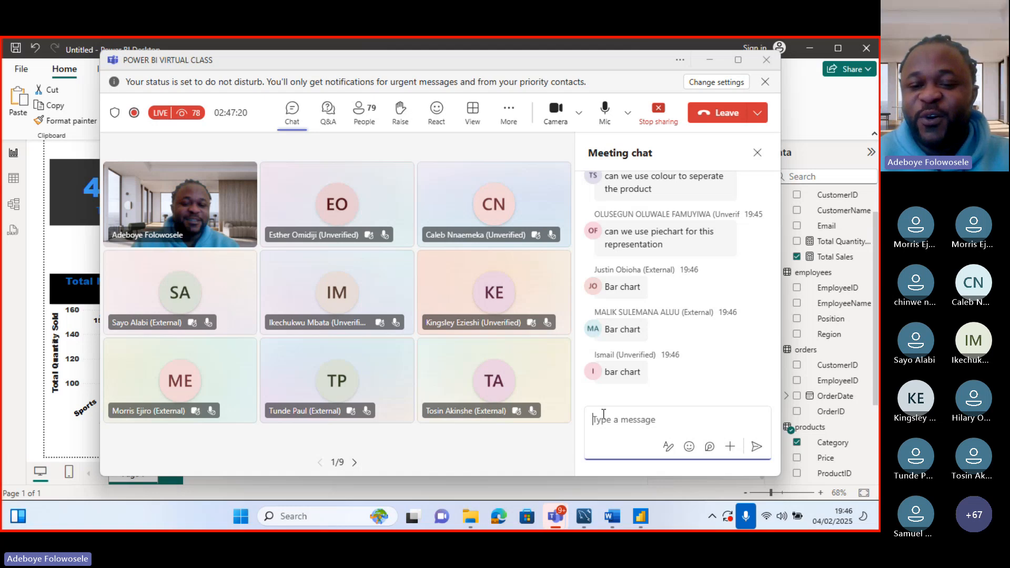
left_click_drag(774, 377, 773, 375)
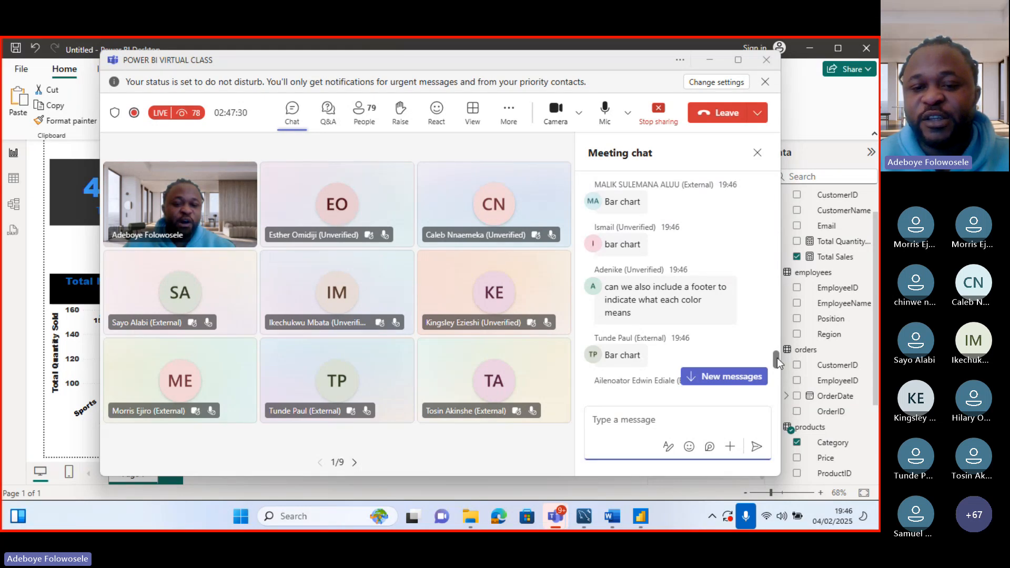
mouse_move(778, 357)
left_mouse_down()
mouse_move(778, 349)
mouse_move(775, 363)
left_mouse_up()
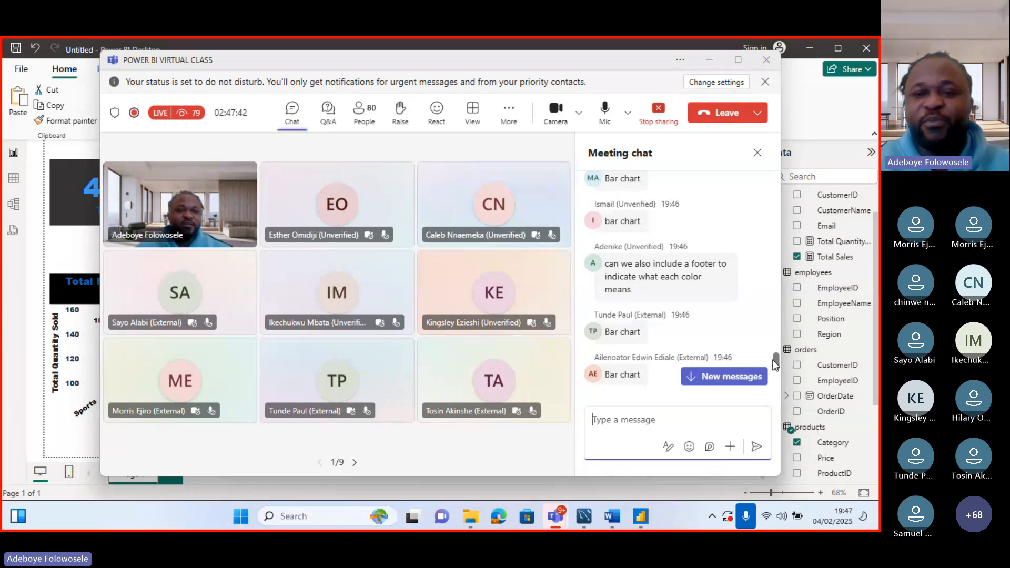
left_click(706, 59)
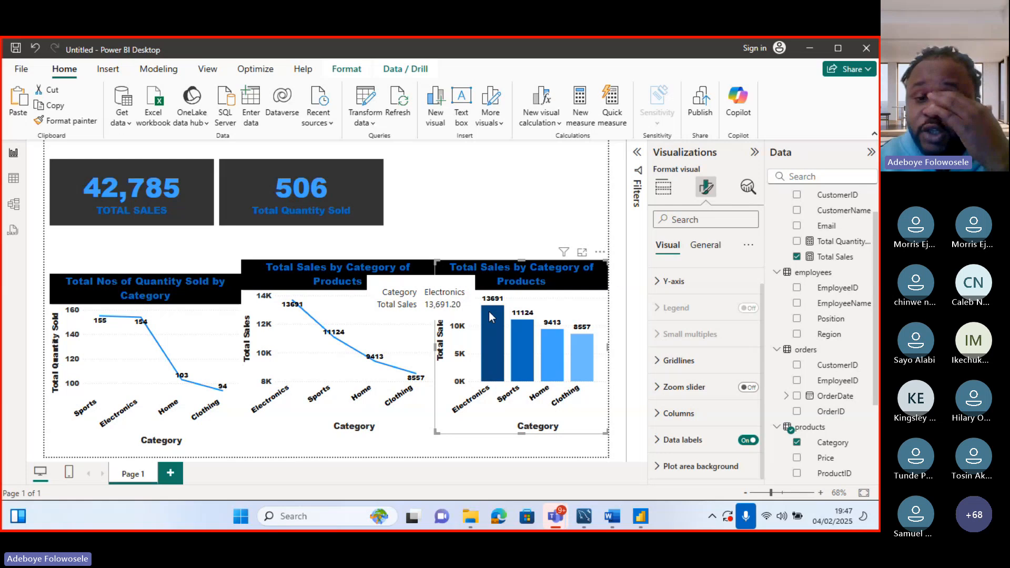
mouse_move(535, 358)
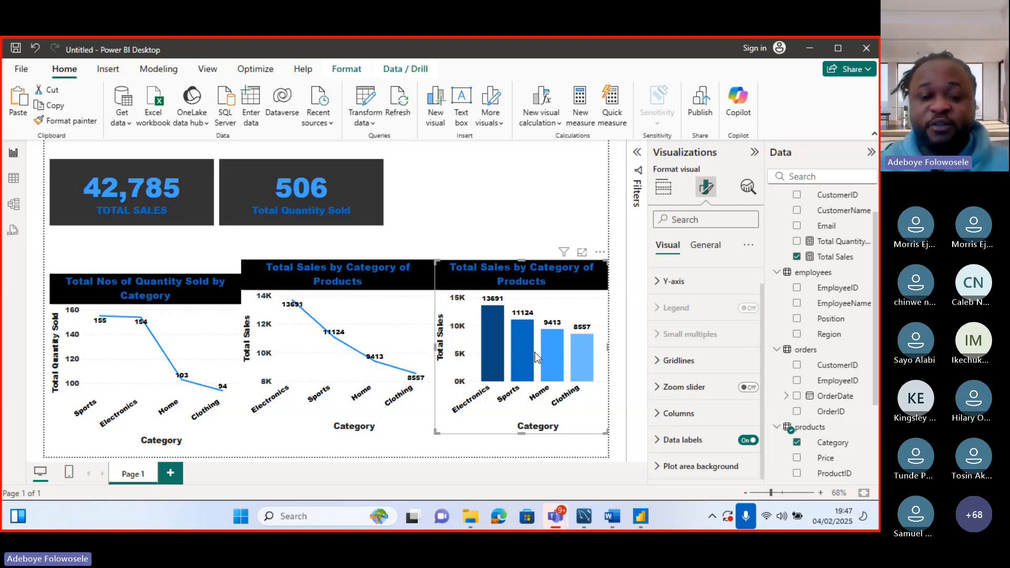
mouse_move(561, 375)
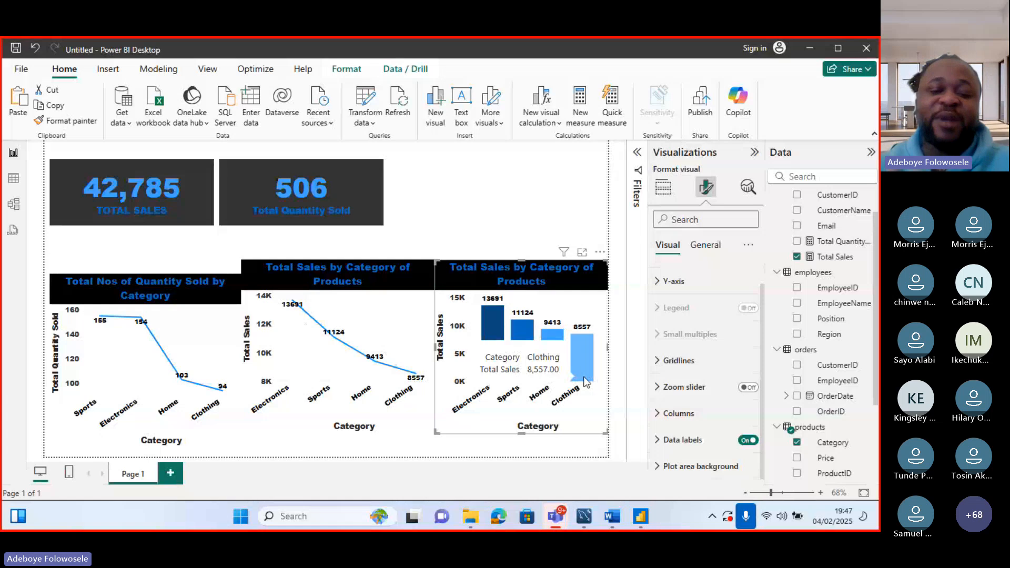
mouse_move(492, 358)
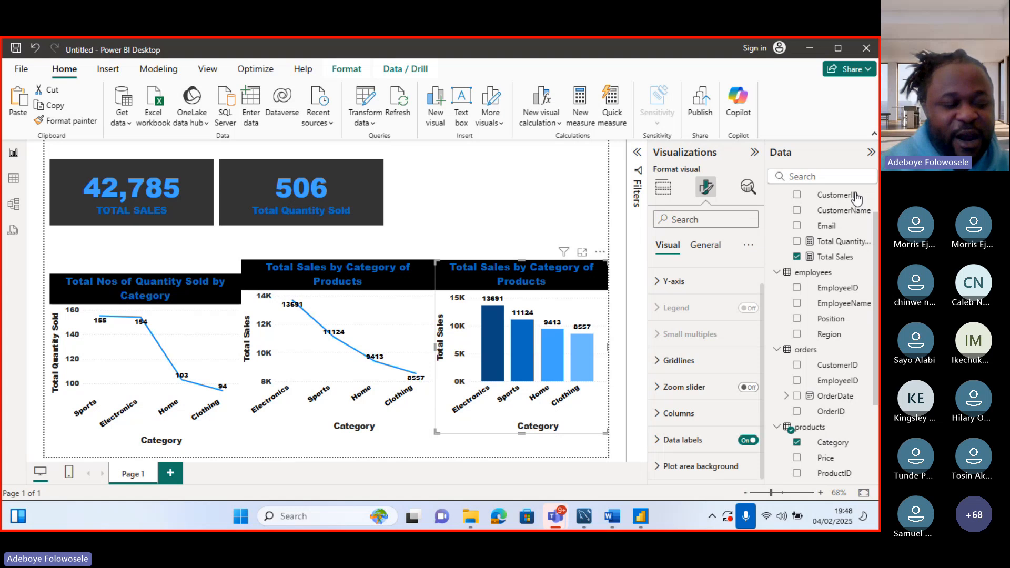
Step: Reread the earlier Teams chat suggestions, return to Power BI and inspect the Clothing point on the middle Total Sales line chart
key("alt+Tab")
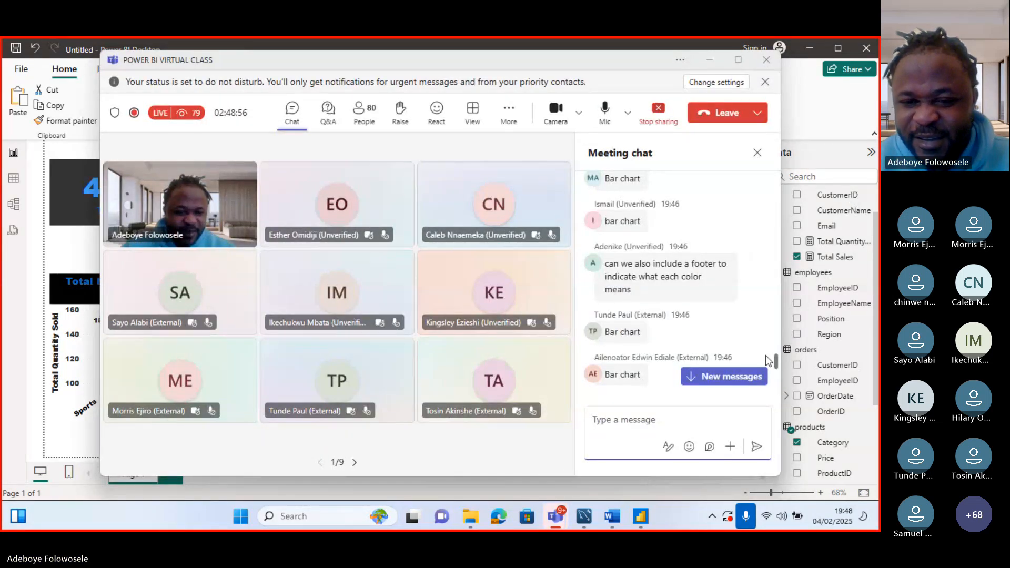
mouse_move(777, 361)
left_mouse_down()
mouse_move(771, 372)
mouse_move(772, 350)
left_mouse_up()
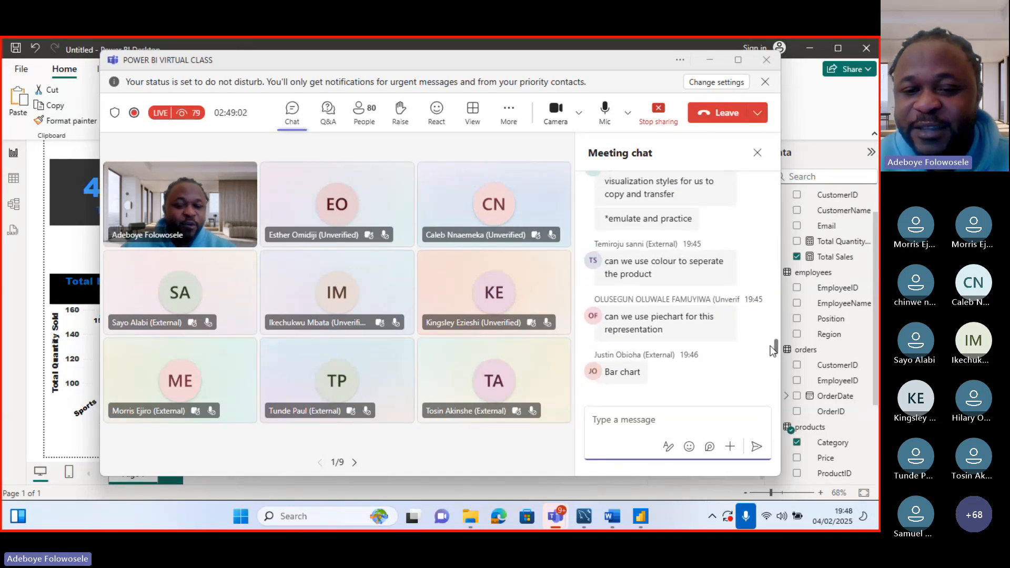
left_click(714, 58)
mouse_move(559, 337)
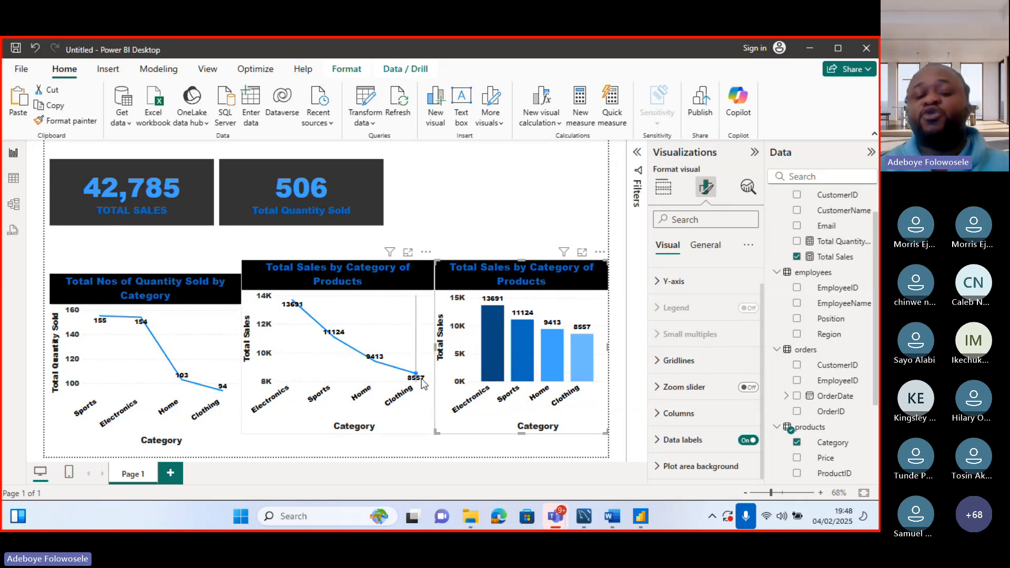
mouse_move(422, 383)
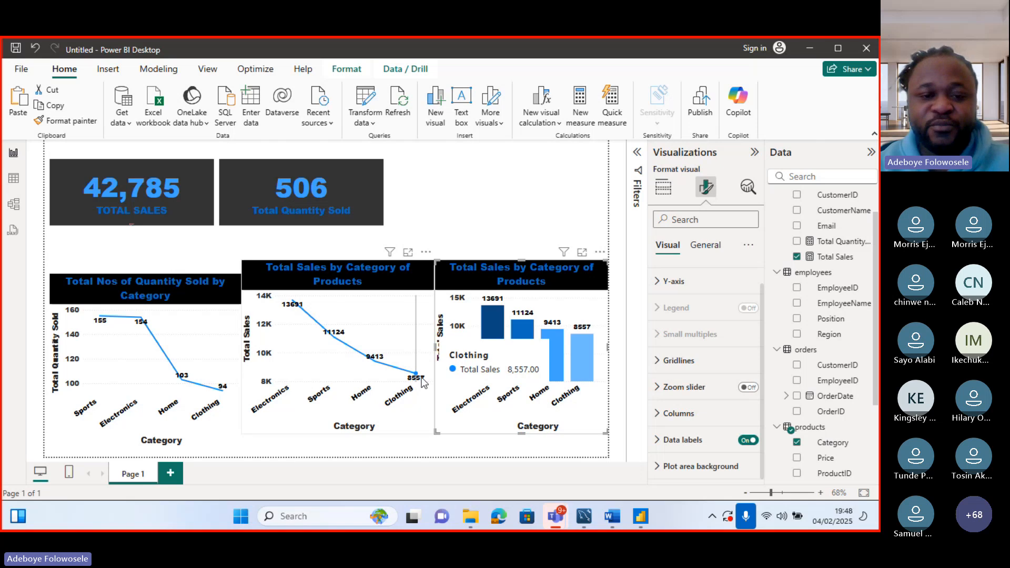
Step: Convert the middle Total Sales by Category of Products line chart to a pie chart
left_click(421, 263)
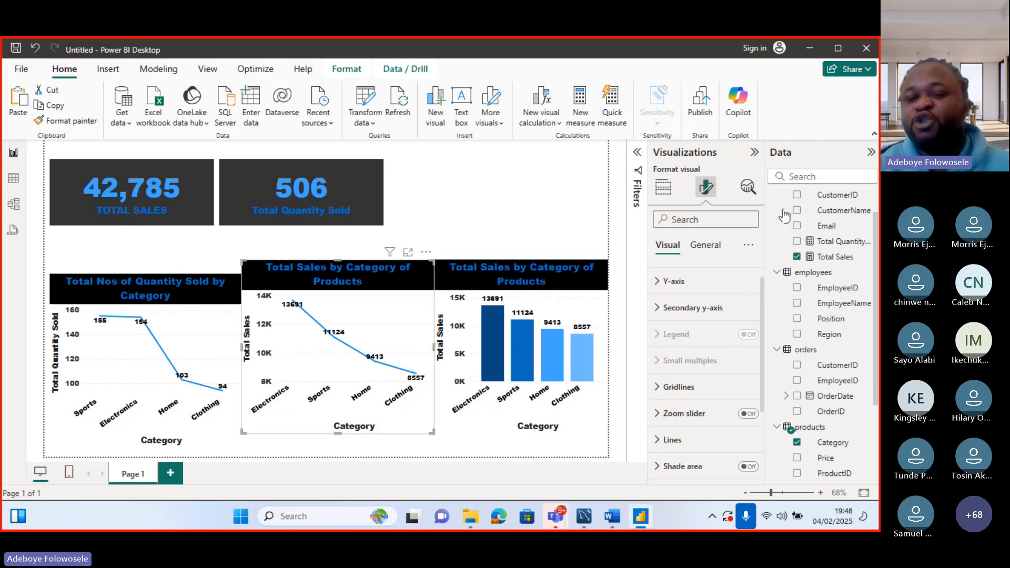
left_click(666, 189)
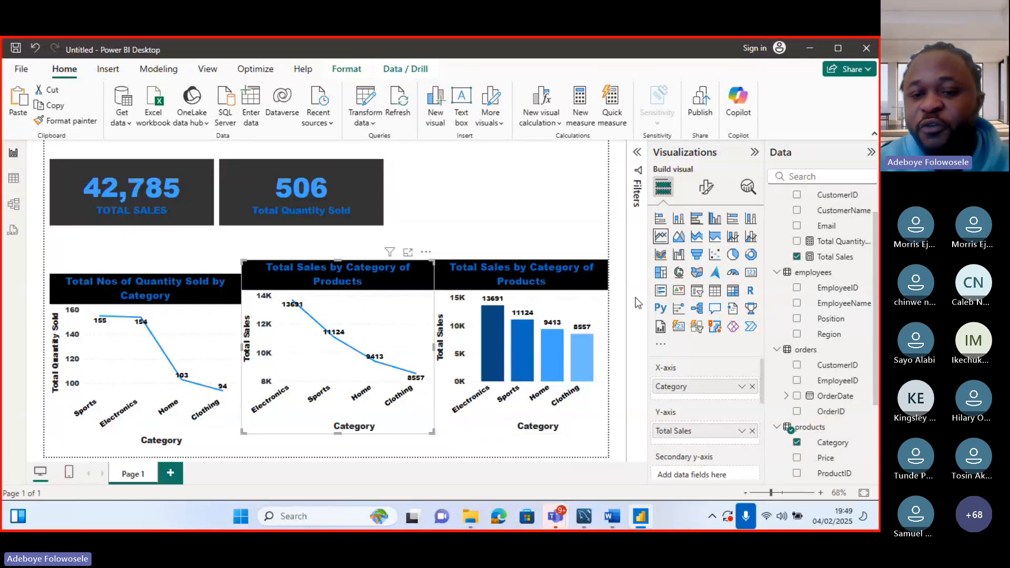
left_click(732, 255)
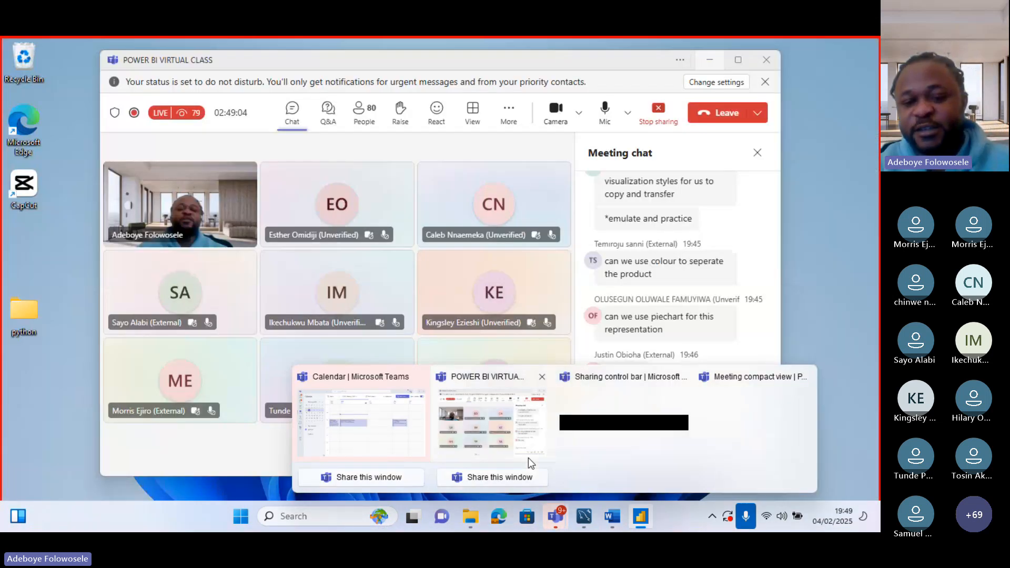
Step: Switch to the Teams meeting chat, read the chart type suggestions sent at 19:46 and return to Power BI
left_click(528, 458)
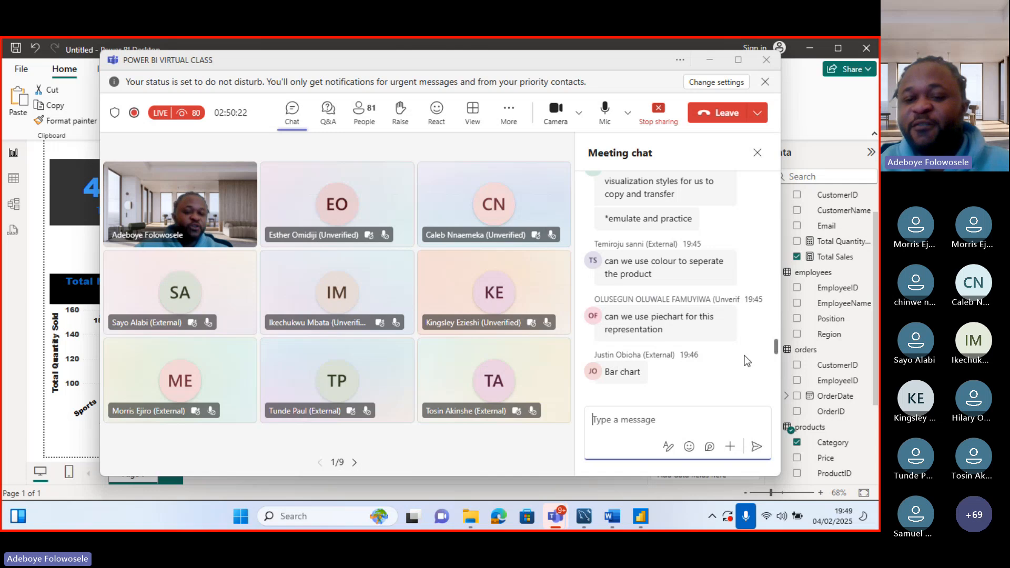
left_click_drag(778, 346, 774, 390)
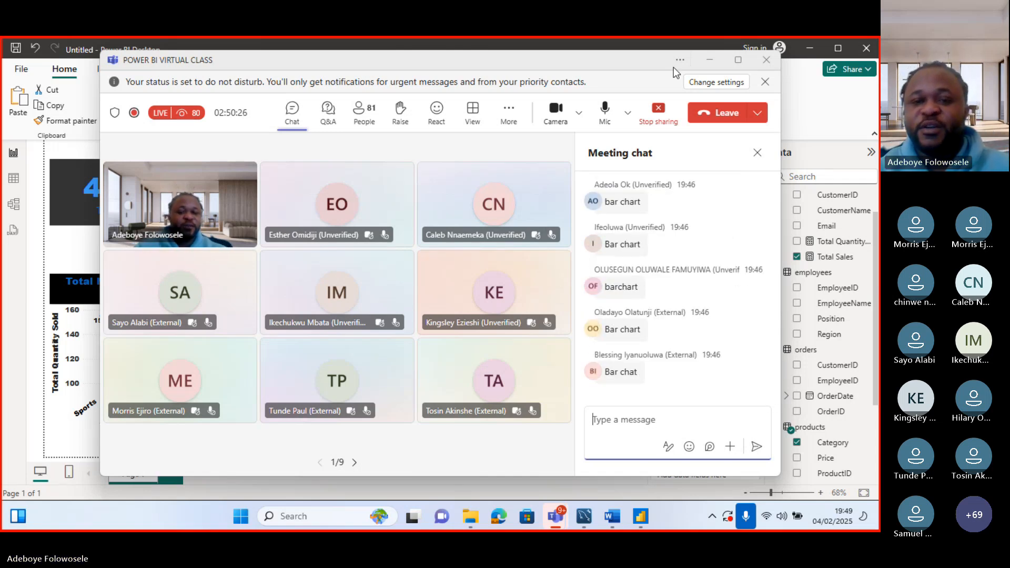
left_click(706, 57)
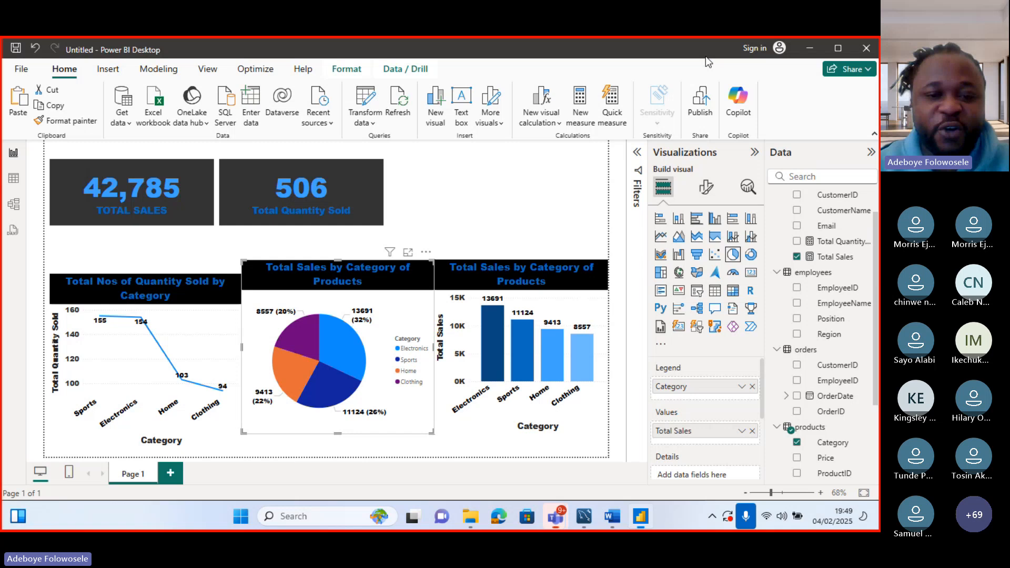
Step: Remove the Total Sales pie chart and move the Total Sales column chart directly beside the quantity sold line chart
left_click(425, 255)
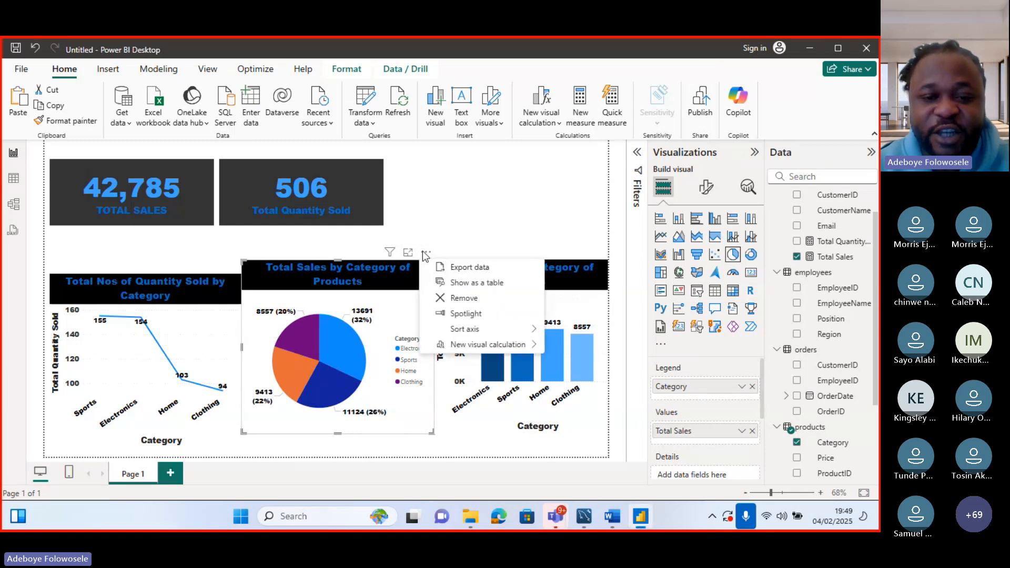
left_click(461, 297)
left_click(442, 262)
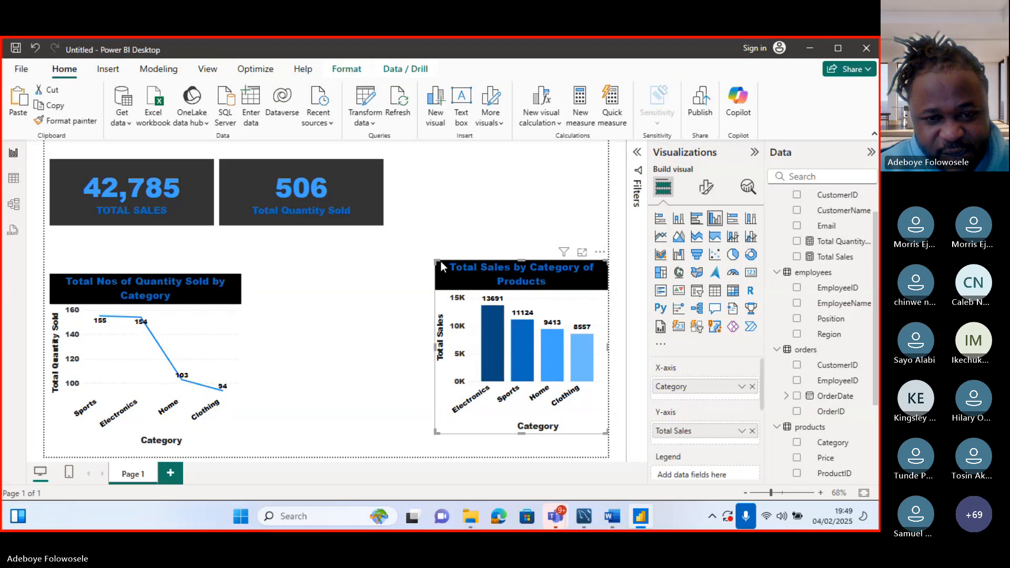
left_click_drag(452, 260, 263, 274)
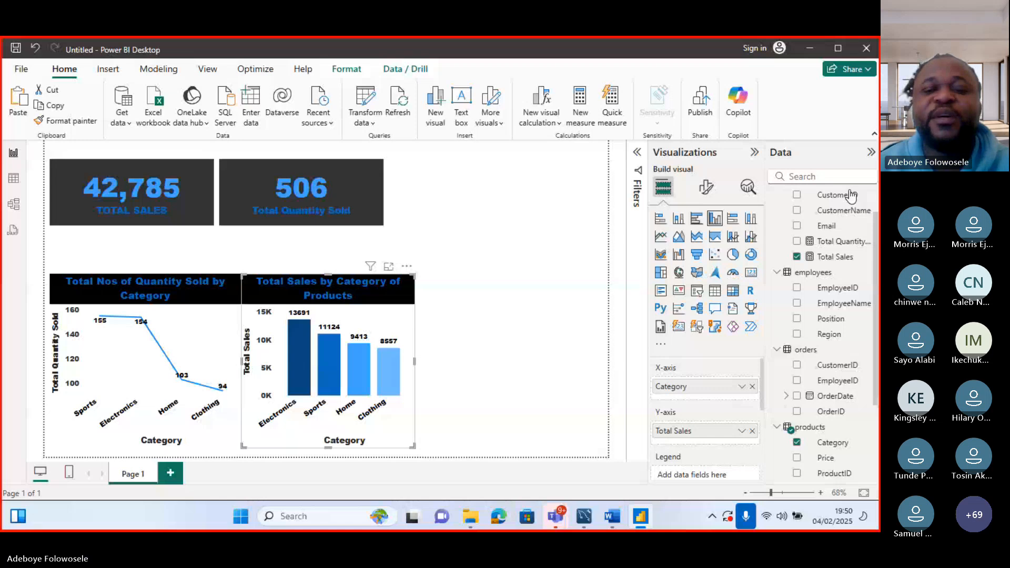
Step: Switch to the Teams meeting chat and read the question about visualizing data with over 20 different items, repositioning the meeting window
key("alt+Tab")
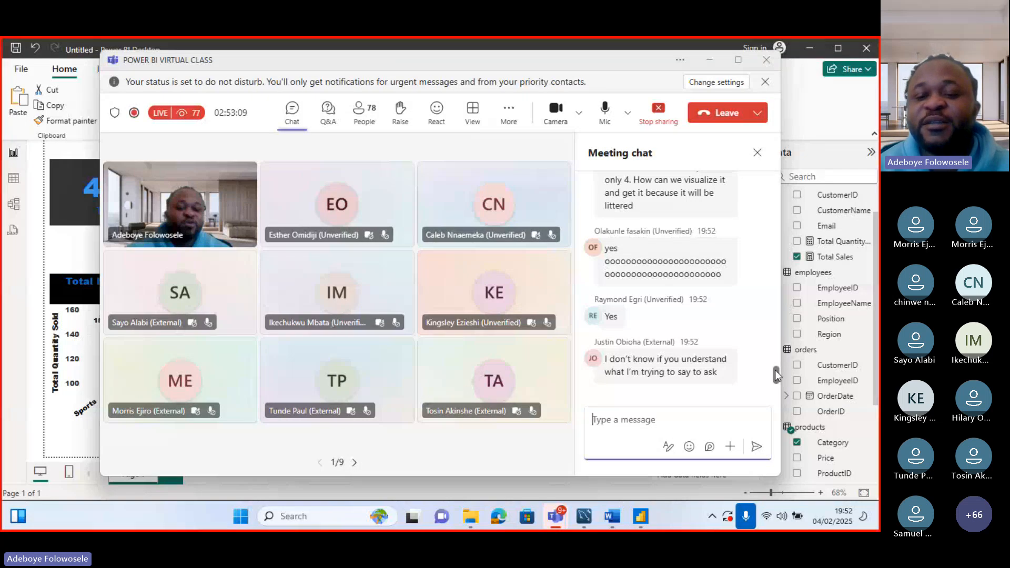
scroll(776, 375, "up", 1)
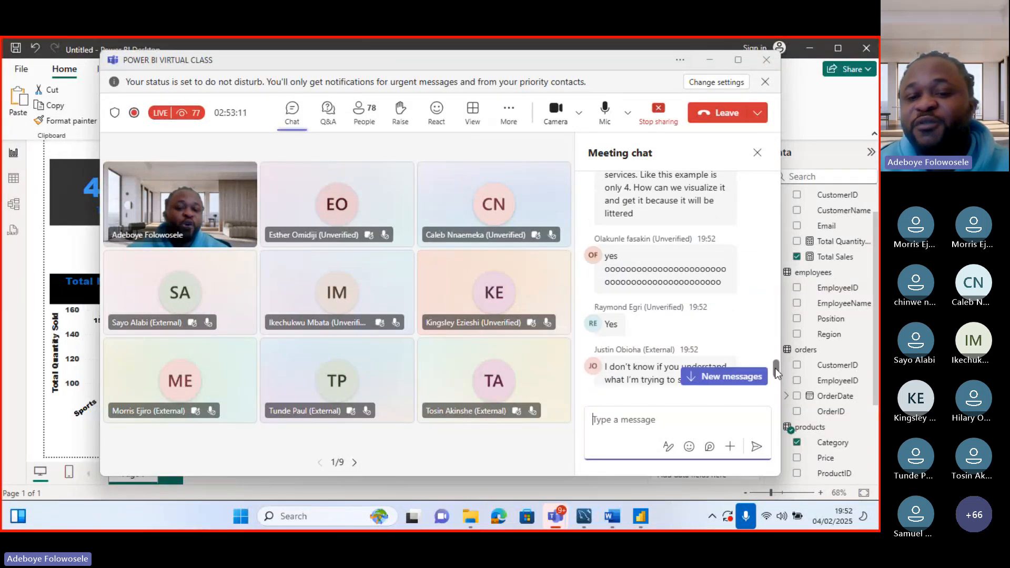
scroll(776, 371, "up", 2)
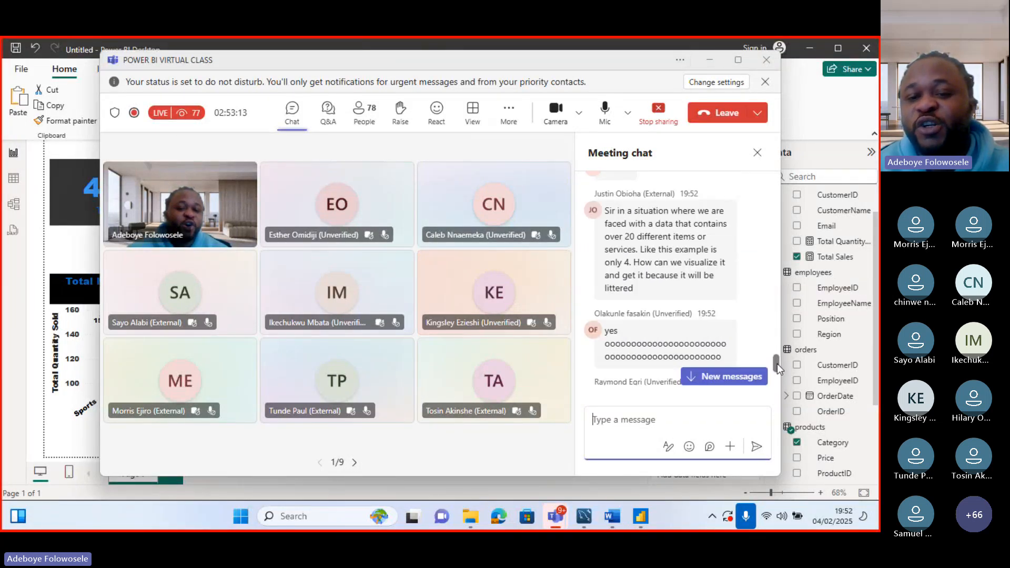
mouse_move(662, 238)
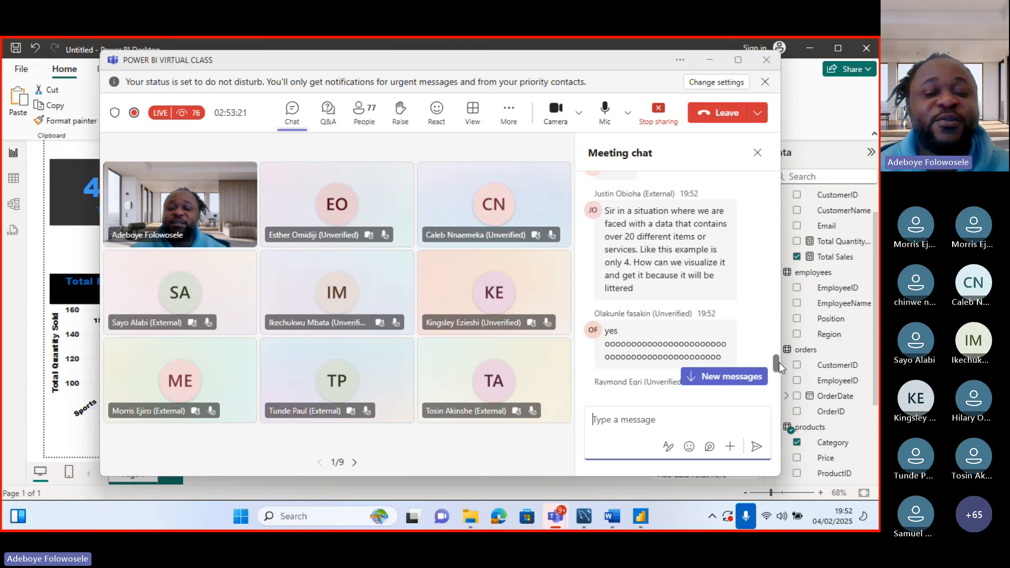
left_click_drag(775, 365, 776, 363)
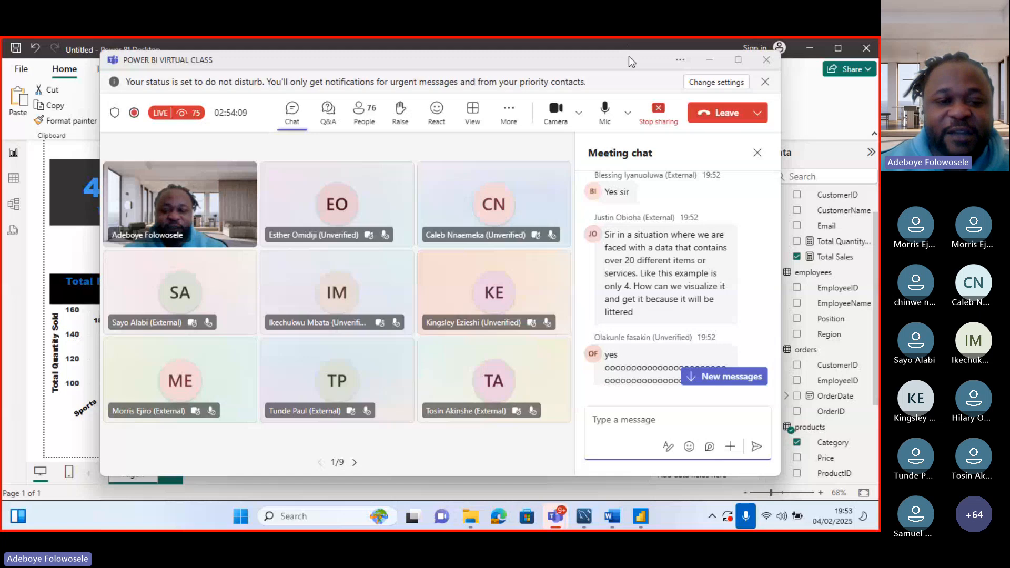
left_click_drag(629, 56, 800, 145)
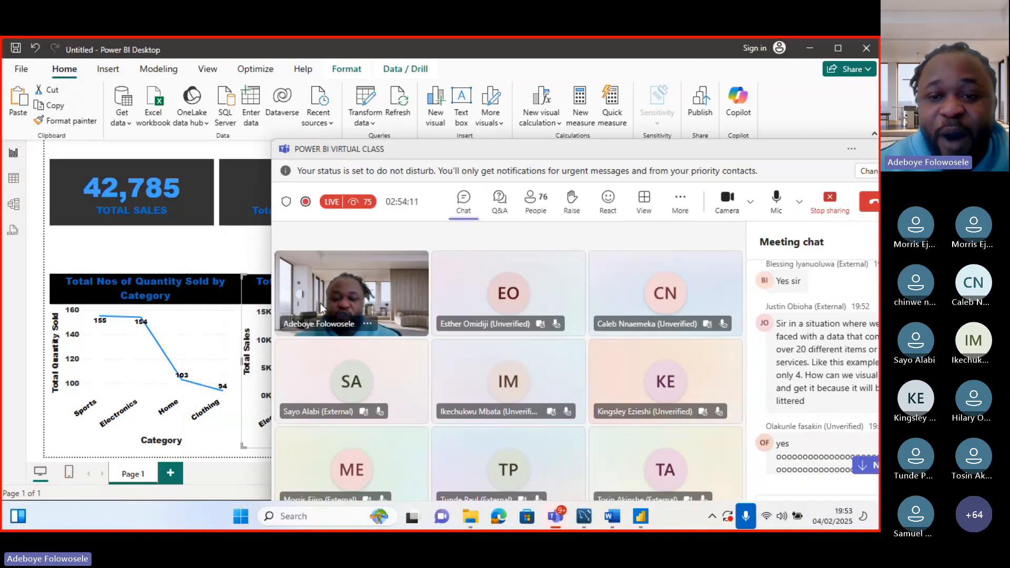
left_click_drag(708, 149, 447, 81)
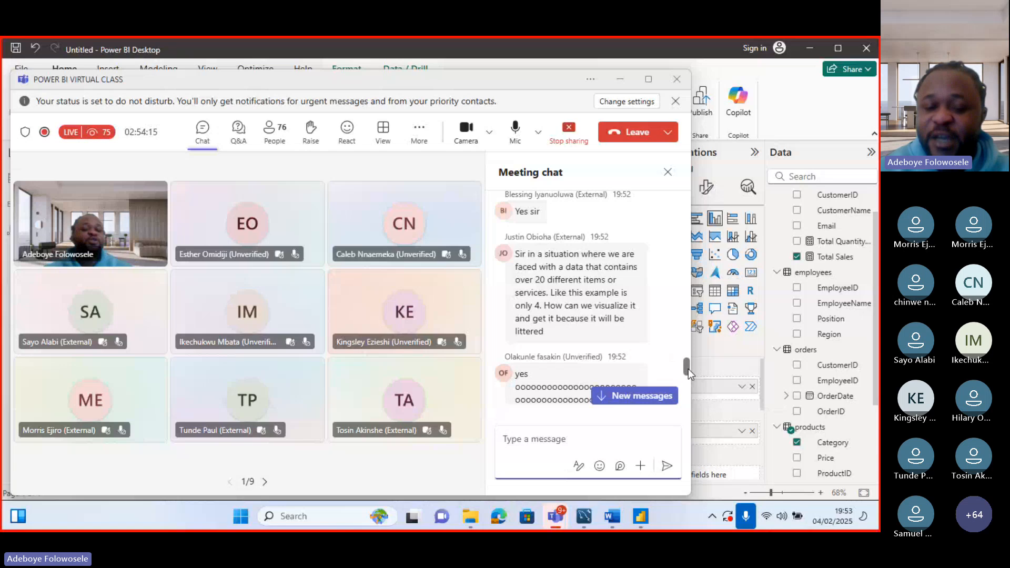
Step: Read the newer meeting chat messages, from the class feedback to the questions about YouTube folders and Python for data analysts
scroll(688, 371, "down", 4)
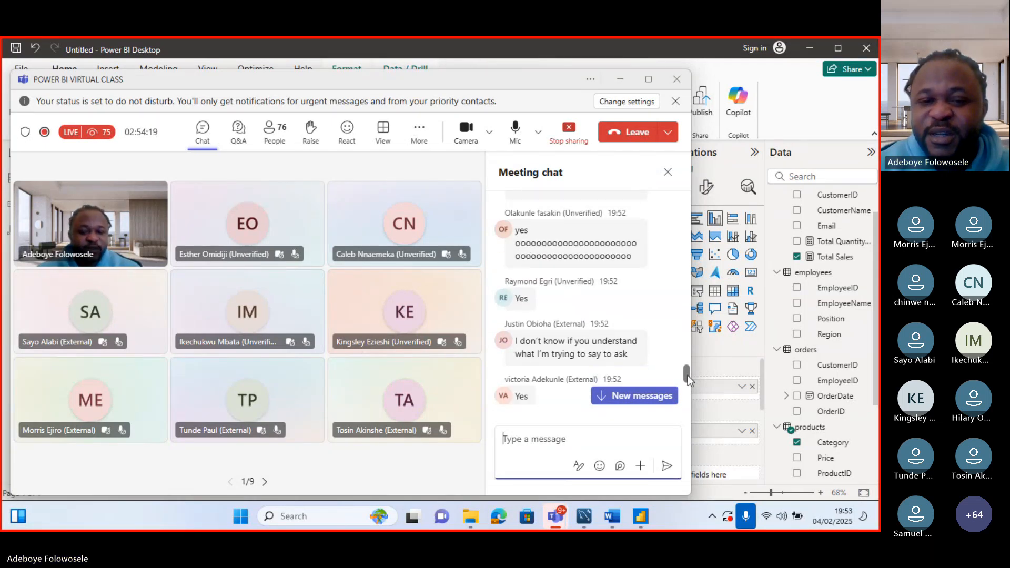
scroll(687, 374, "down", 1)
scroll(687, 376, "down", 2)
scroll(687, 379, "down", 8)
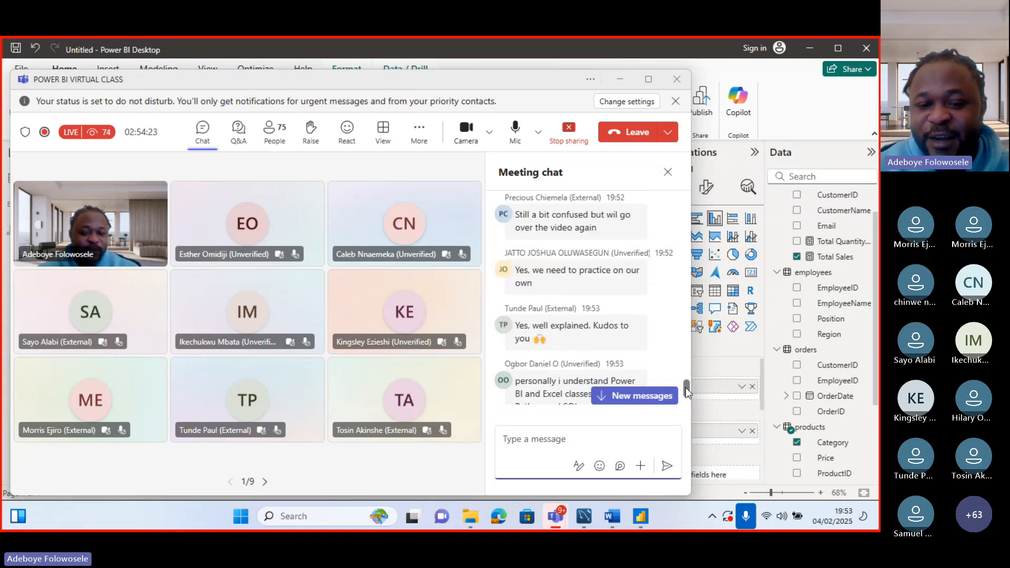
scroll(686, 388, "down", 3)
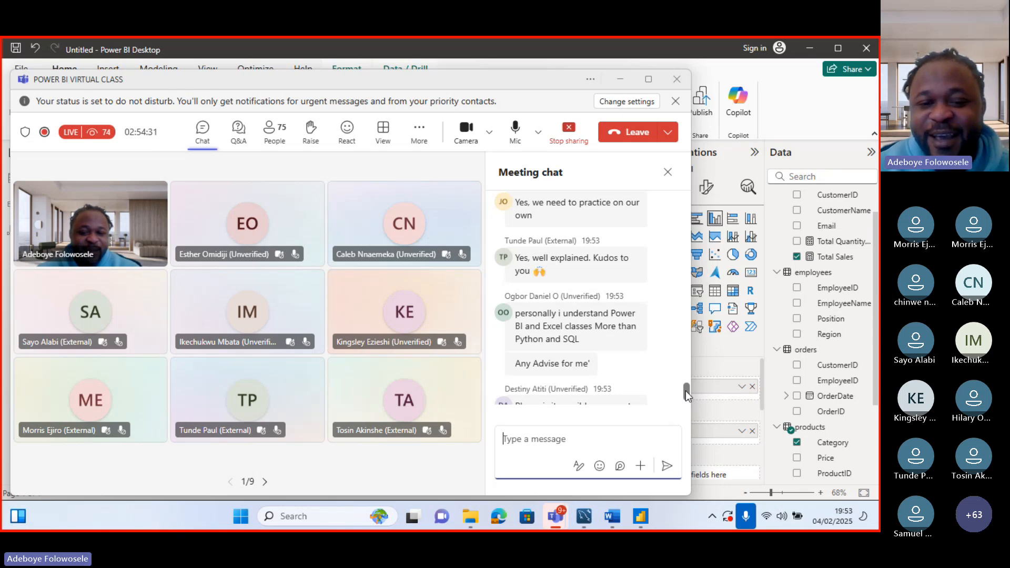
left_click_drag(685, 390, 686, 394)
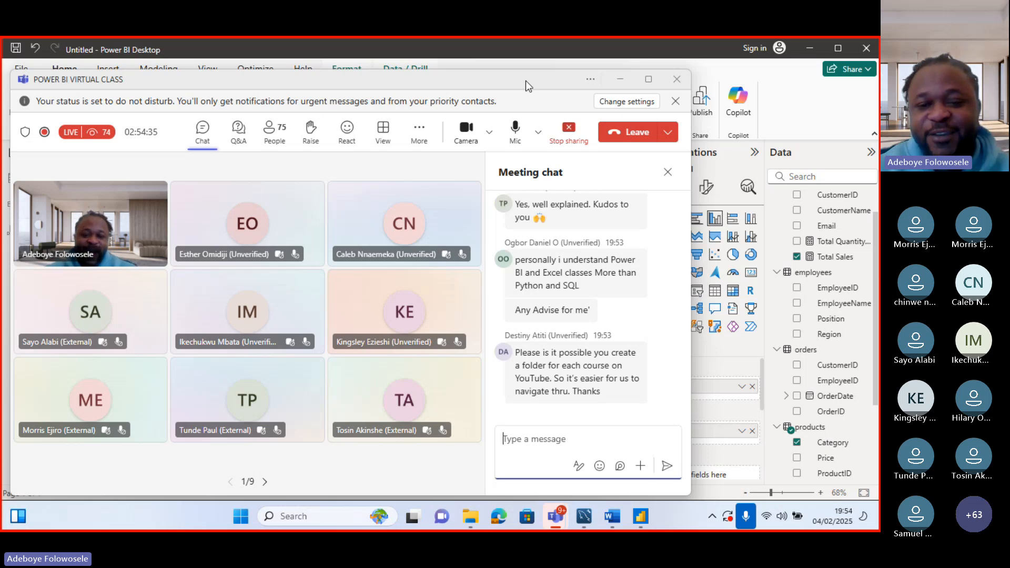
left_click_drag(525, 81, 565, 82)
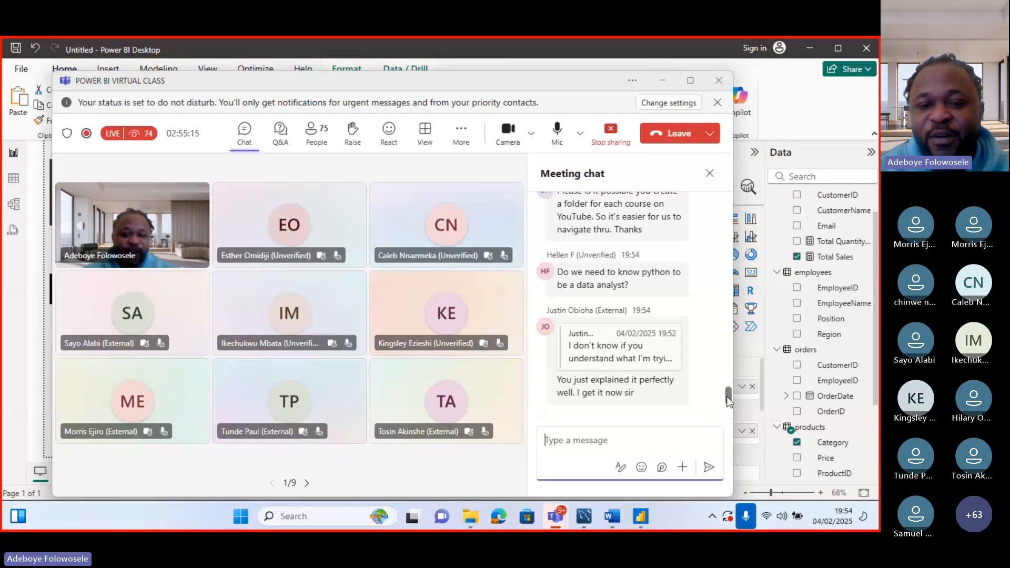
left_click_drag(727, 397, 728, 397)
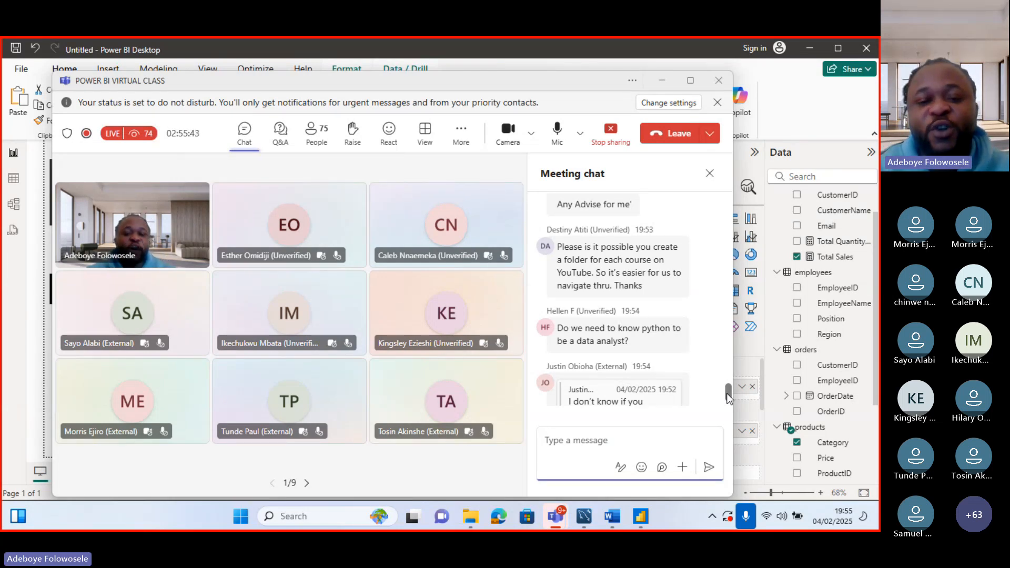
Step: Reread the chat questions about learning Python and SQL, check the newest message and return to Power BI
scroll(729, 398, "up", 1)
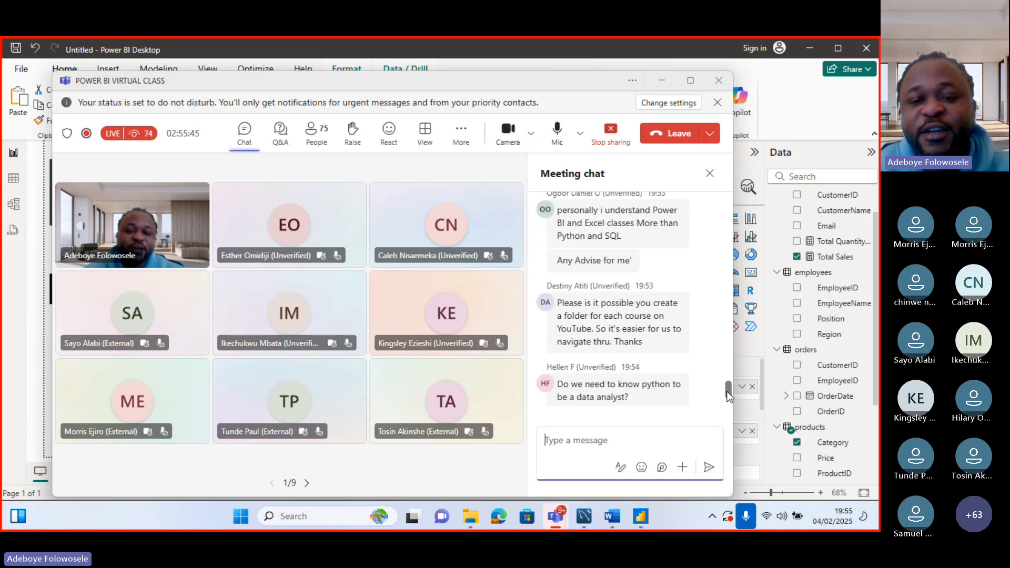
scroll(728, 396, "up", 1)
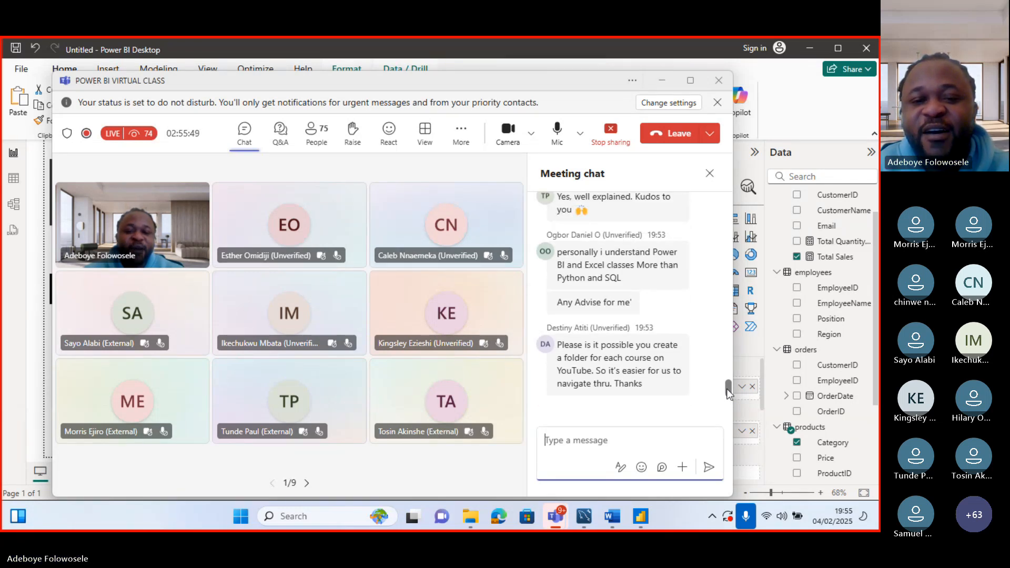
scroll(728, 395, "up", 1)
scroll(728, 392, "up", 1)
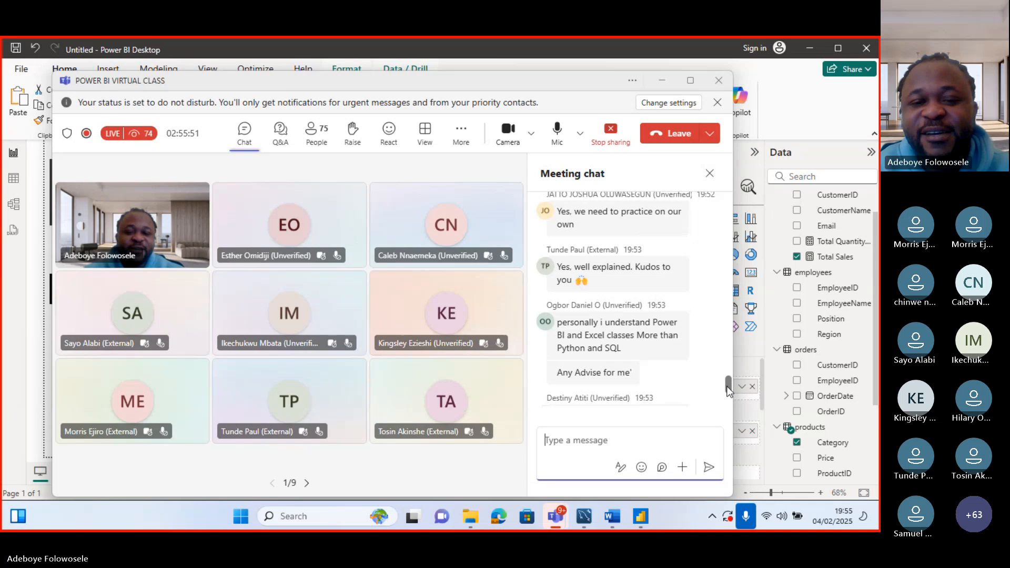
scroll(726, 391, "down", 5)
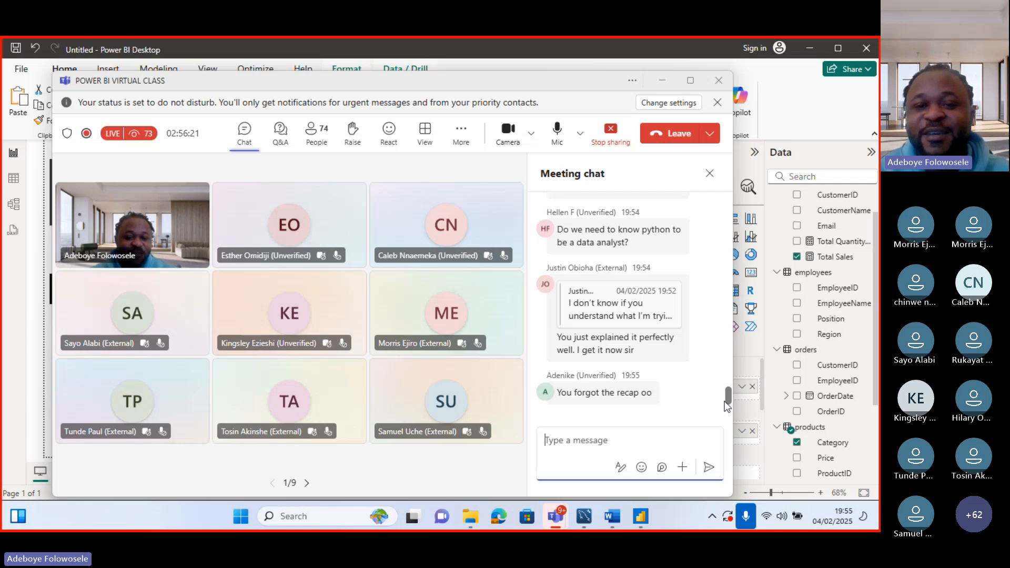
left_click(665, 78)
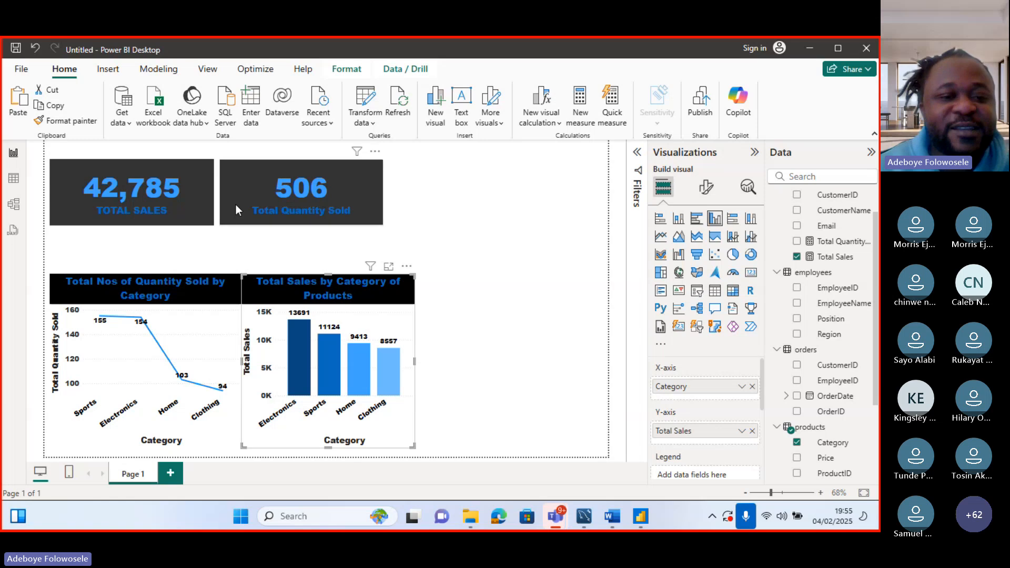
Step: Review the source files offered for a Text/CSV import in the POWER BI folder, without importing any
left_click(128, 126)
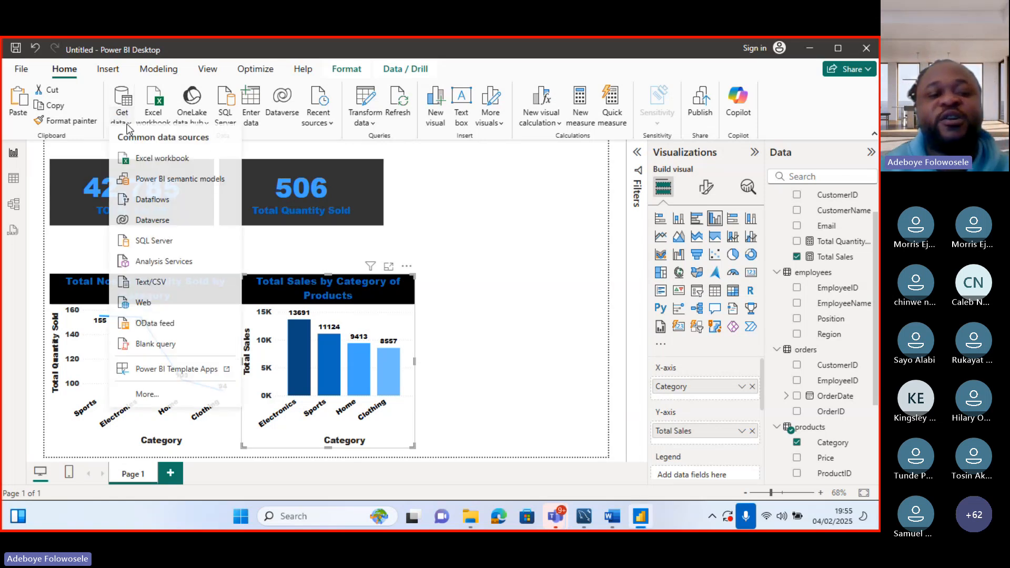
left_click(154, 288)
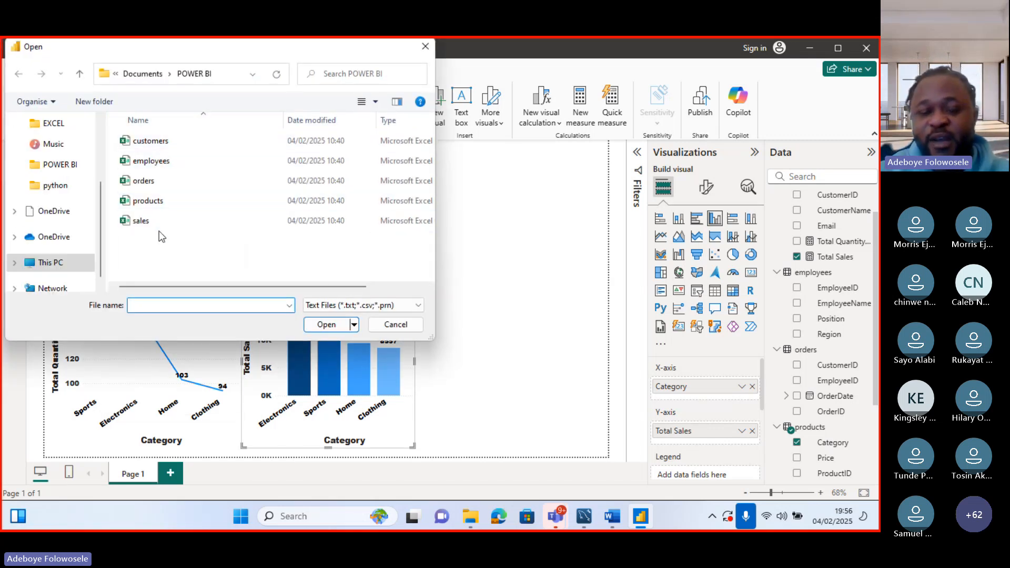
left_click(391, 321)
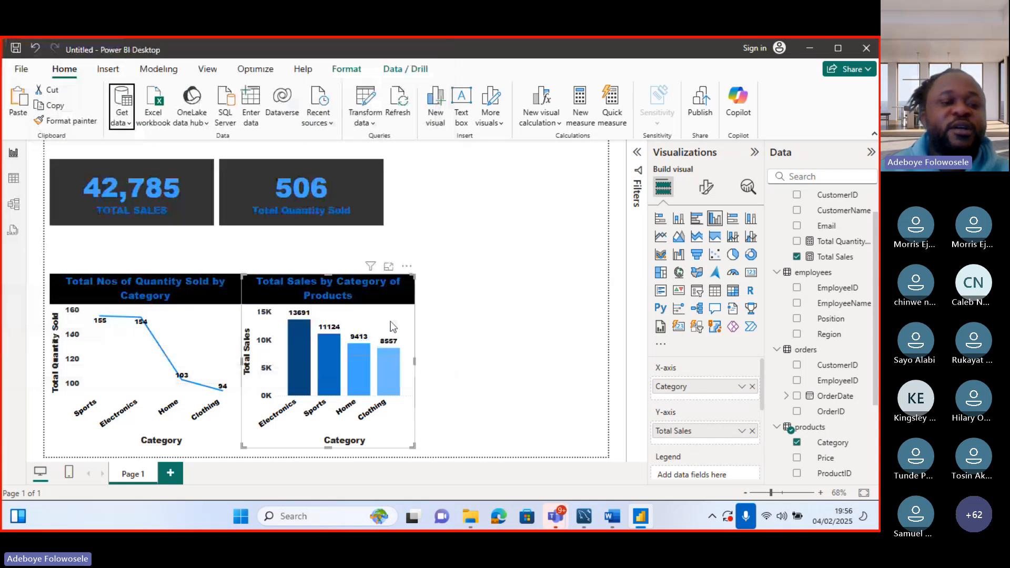
Step: Examine the relationships between the customers, employees, orders, products and sales tables in the data model, and return to the report page
left_click(15, 208)
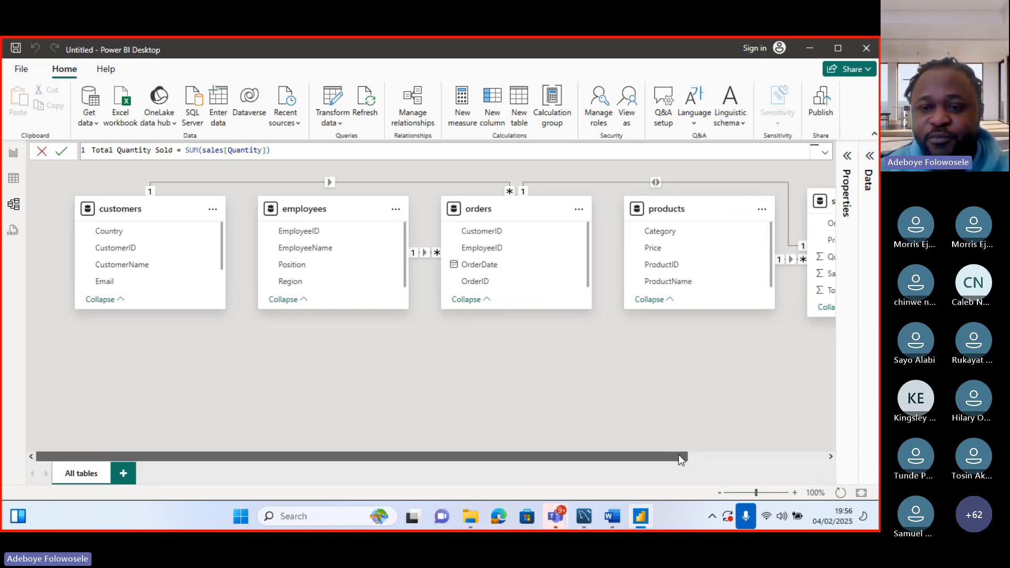
left_click_drag(679, 456, 778, 468)
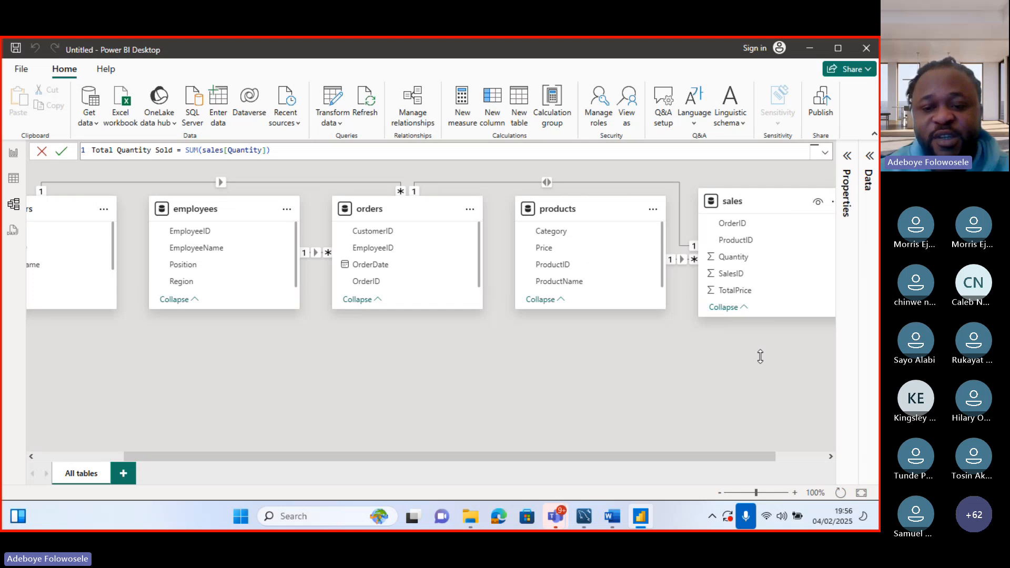
left_click_drag(684, 457, 540, 452)
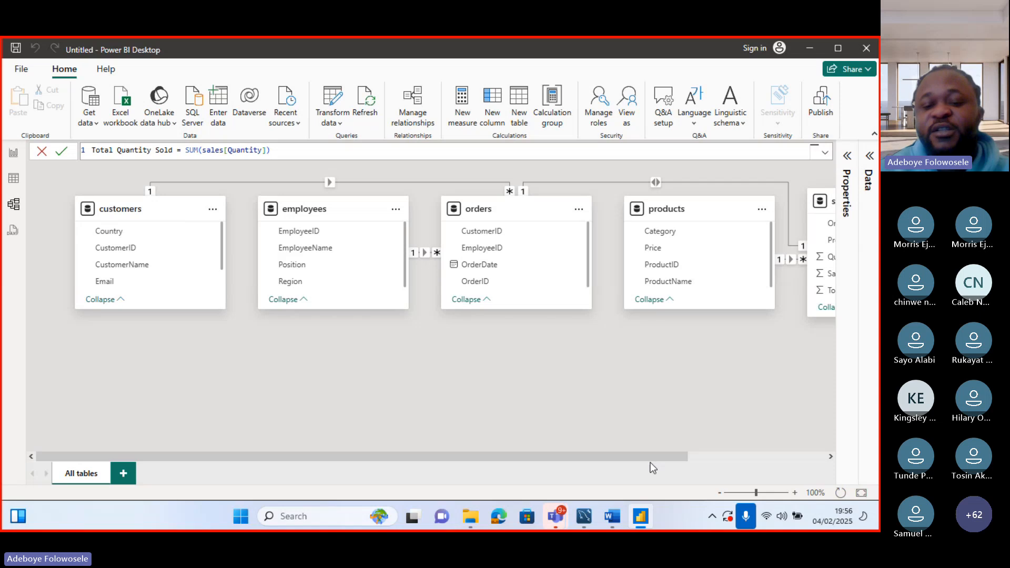
left_click_drag(651, 462, 780, 463)
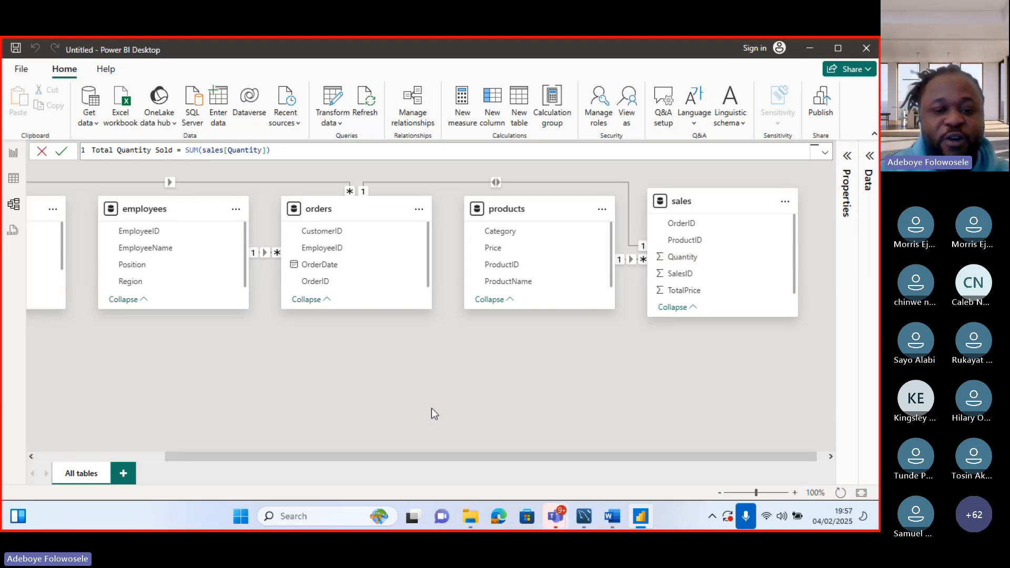
left_click_drag(440, 456, 307, 451)
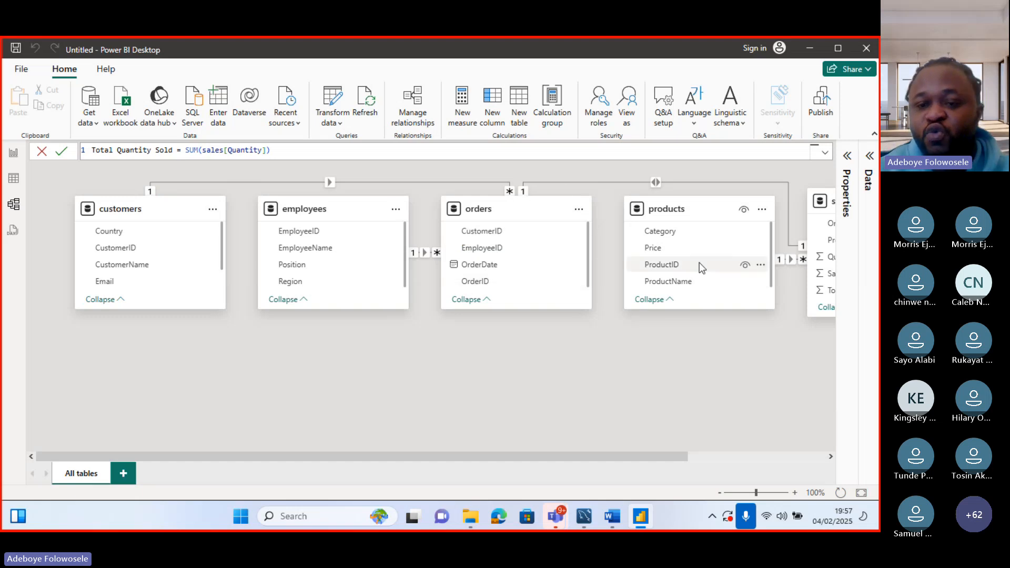
left_click_drag(617, 450, 466, 440)
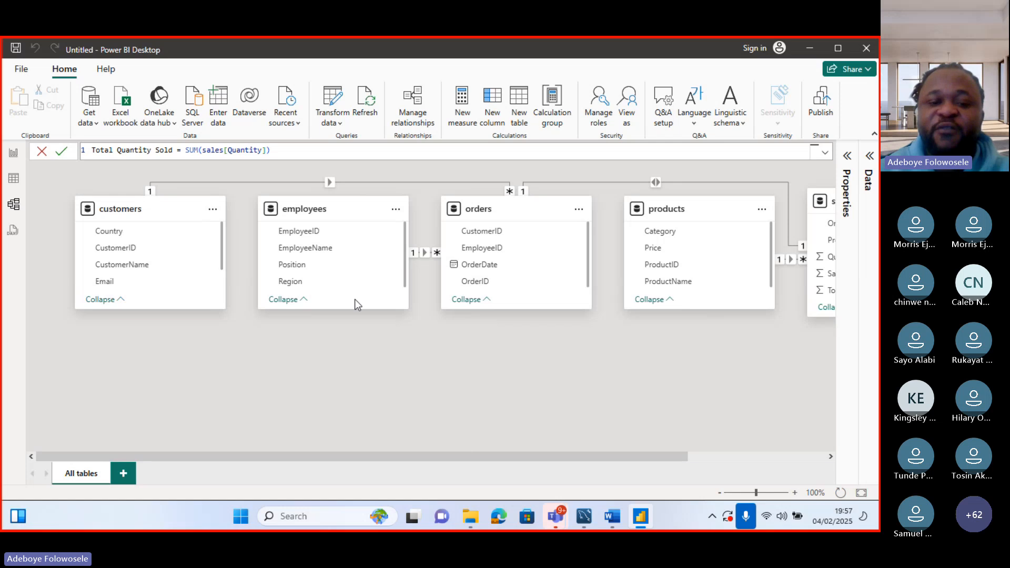
left_click(13, 155)
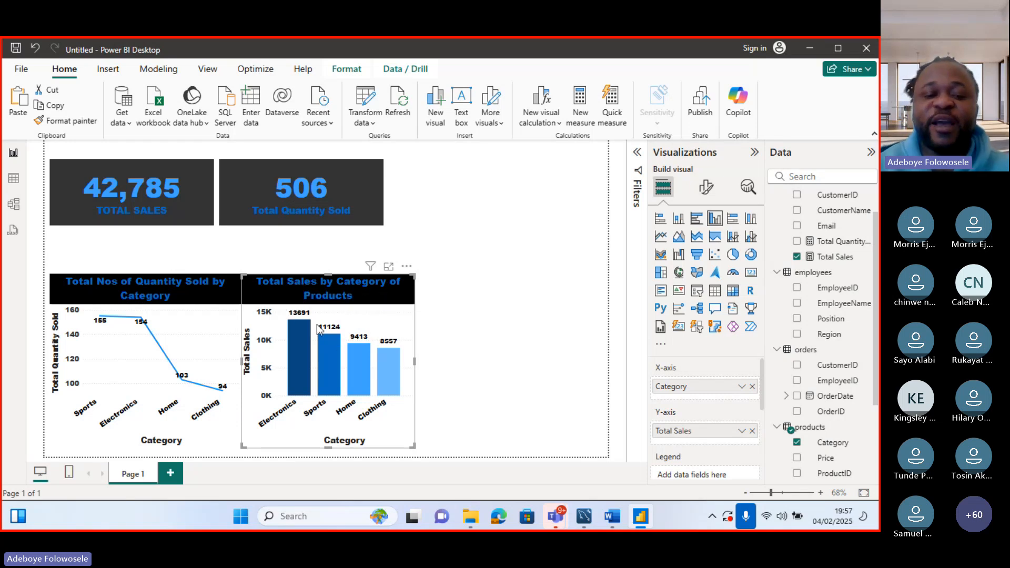
mouse_move(310, 330)
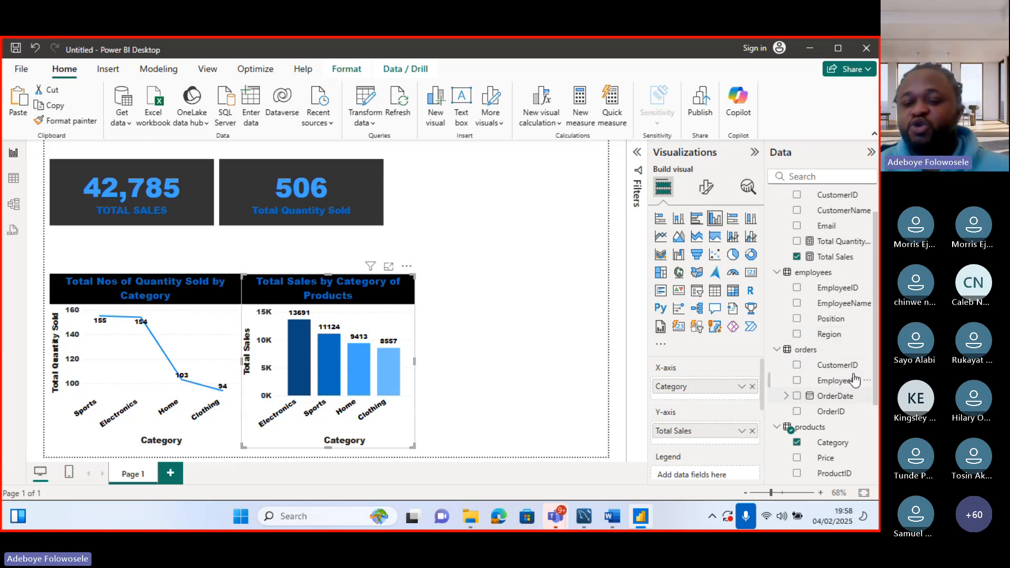
Step: Check the date hierarchy under OrderDate in the orders table and collapse that table's field list
left_click(788, 396)
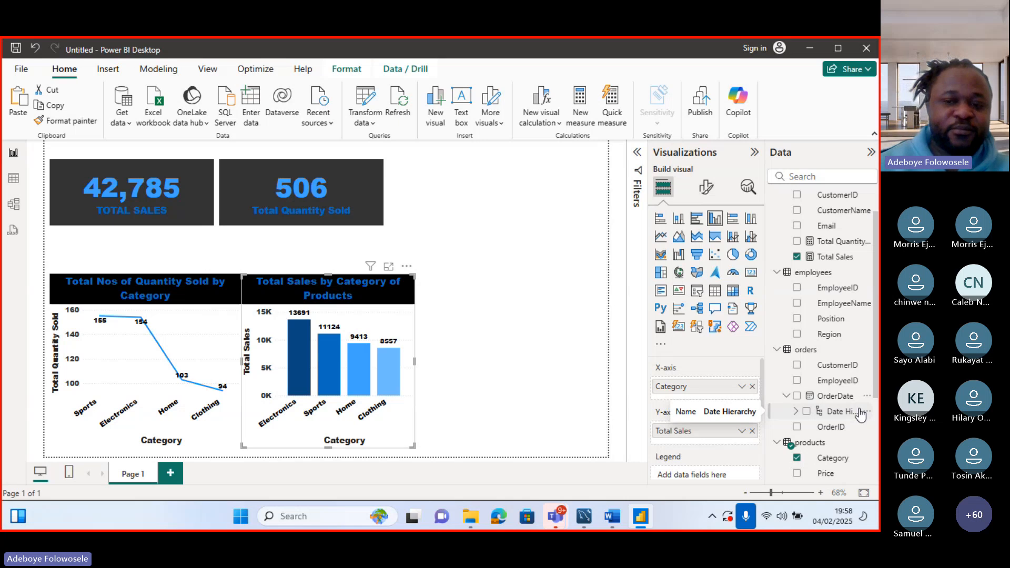
left_click(787, 396)
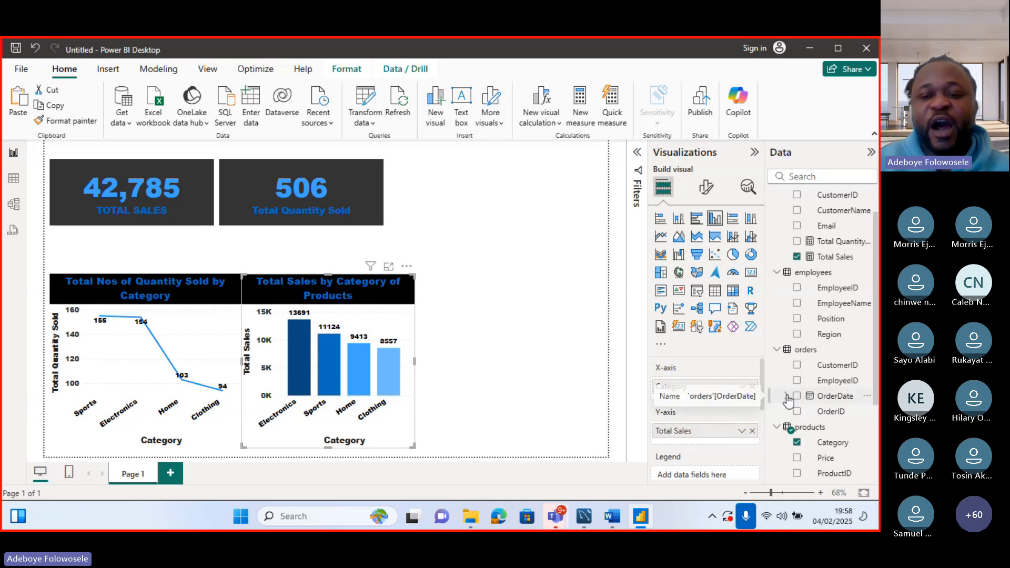
left_click(777, 351)
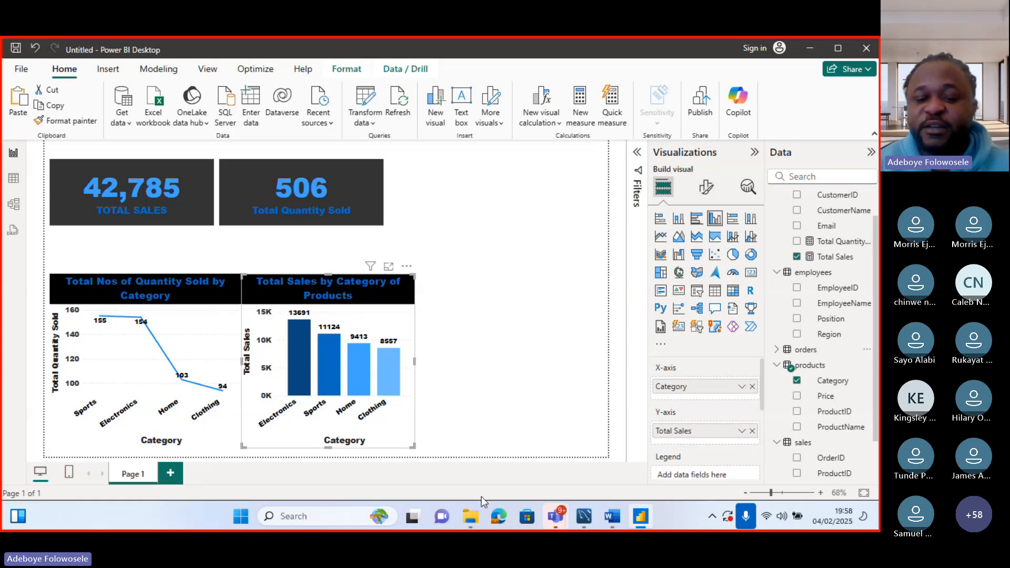
Step: Check the latest messages in the Teams meeting chat and return to the Power BI report
mouse_move(554, 519)
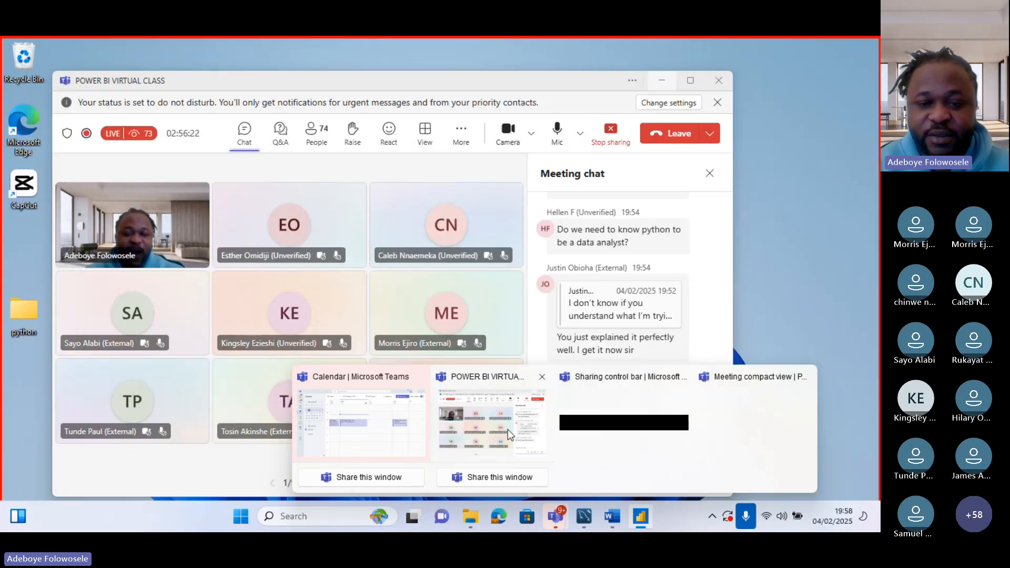
left_click(507, 429)
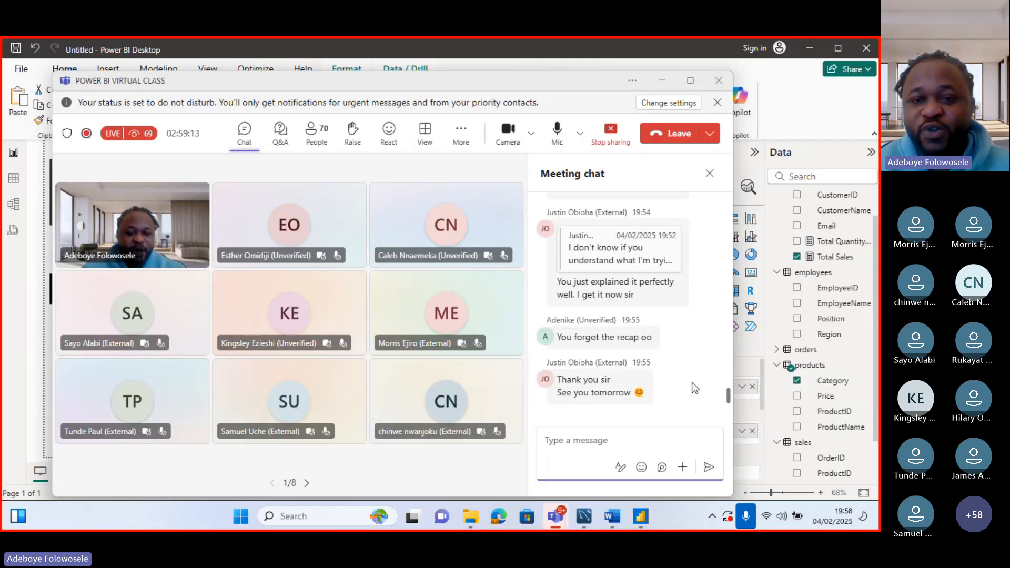
left_click(662, 80)
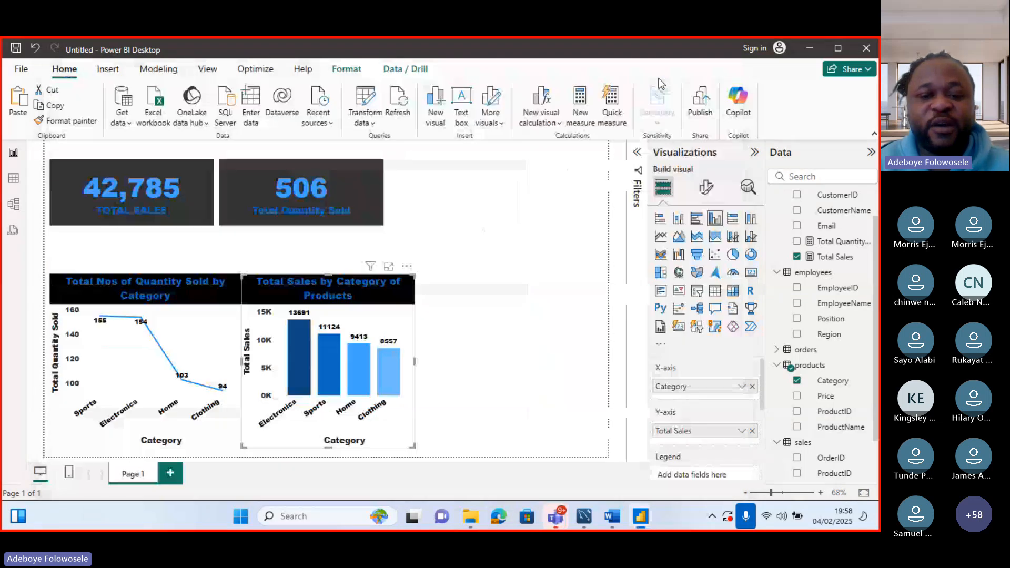
Step: Save the report as a .pbix file named "power bi class" in the Documents folder
left_click(21, 69)
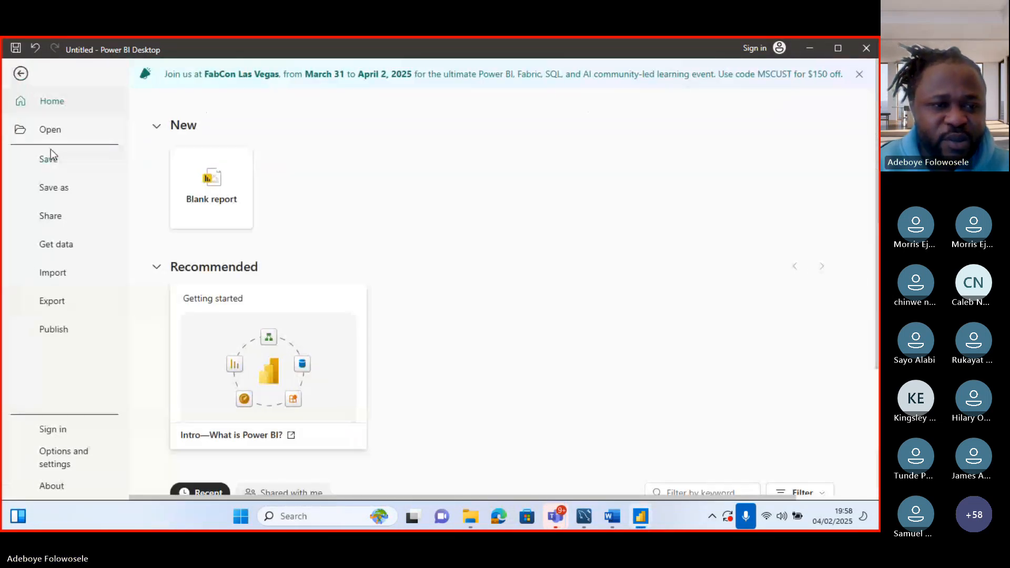
left_click(51, 189)
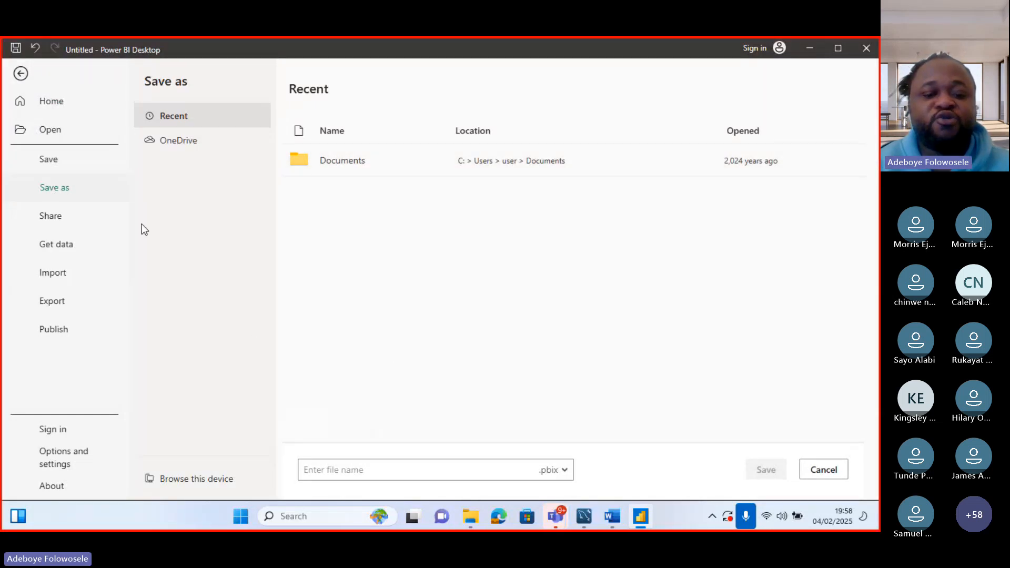
left_click(353, 471)
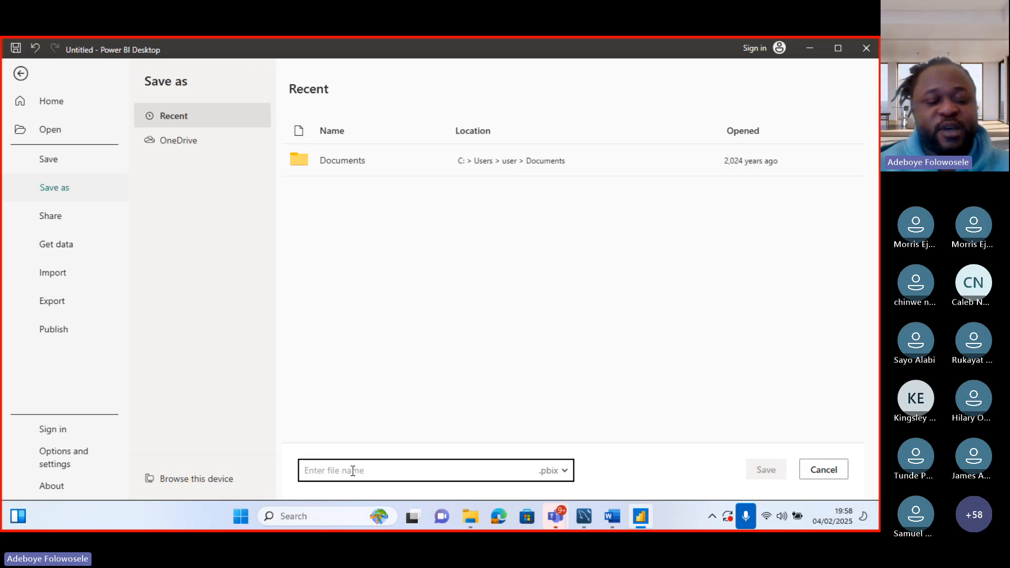
type("power ")
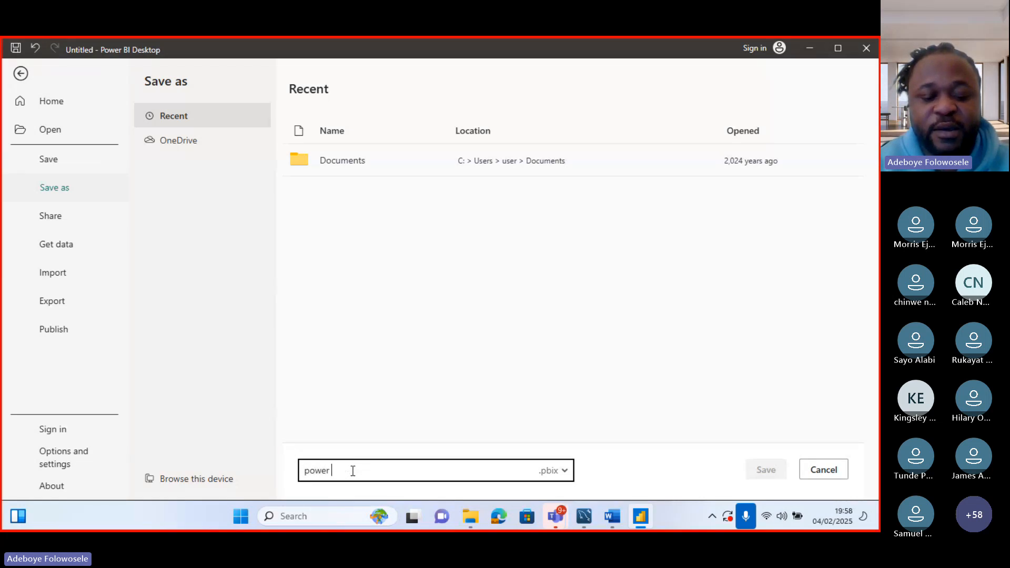
type("bi class")
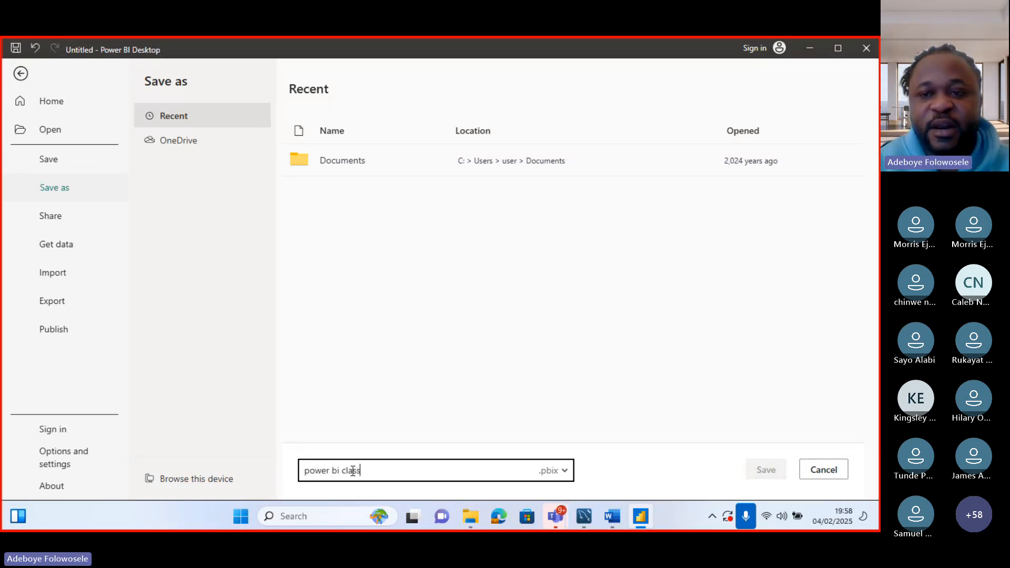
left_click(800, 194)
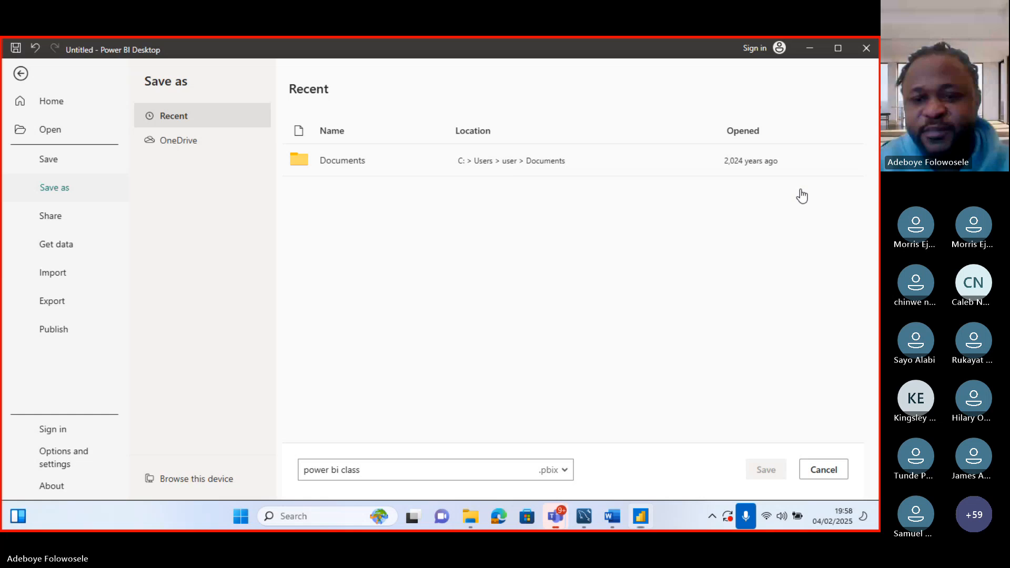
left_click(482, 475)
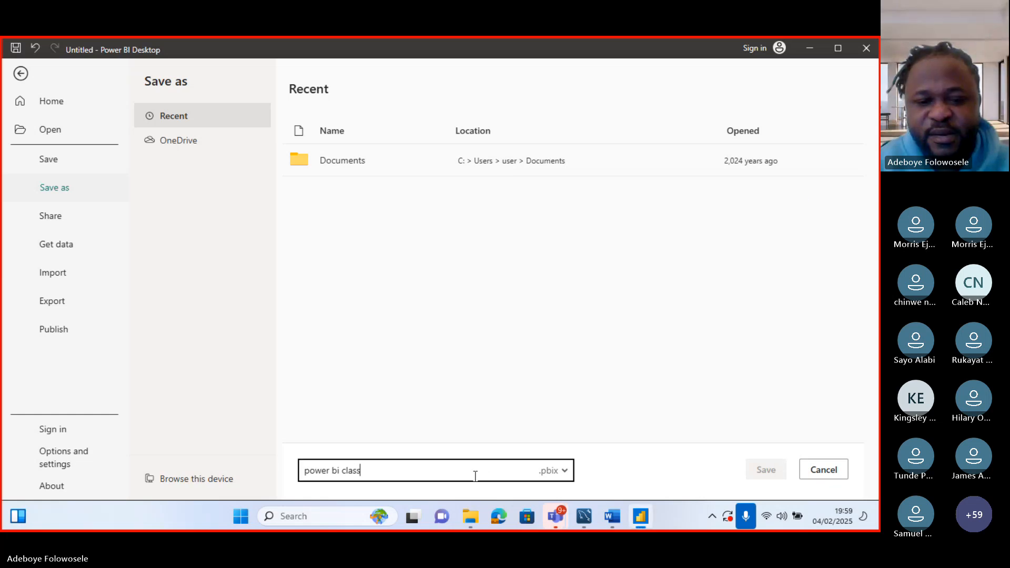
left_click(337, 171)
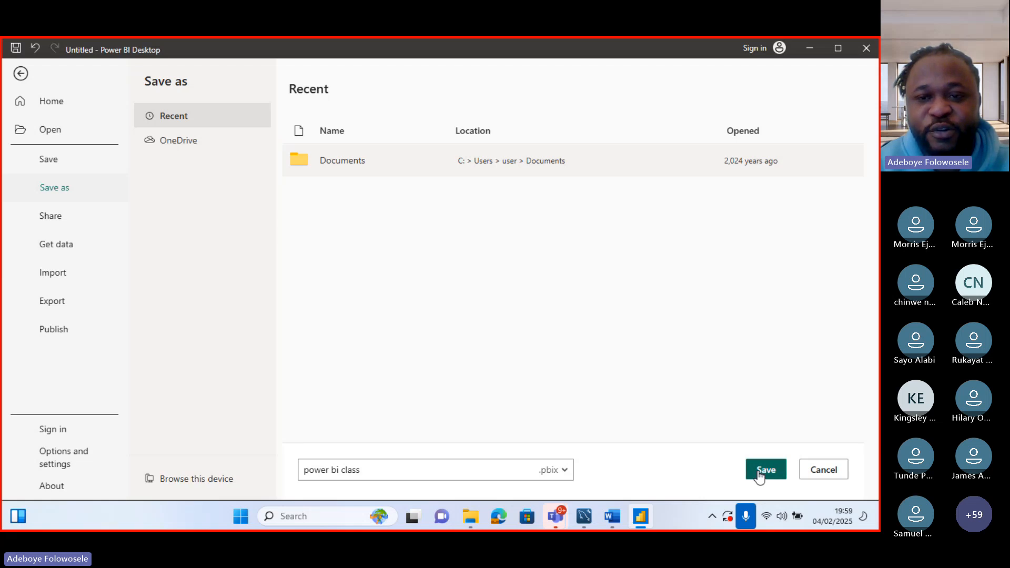
left_click(759, 476)
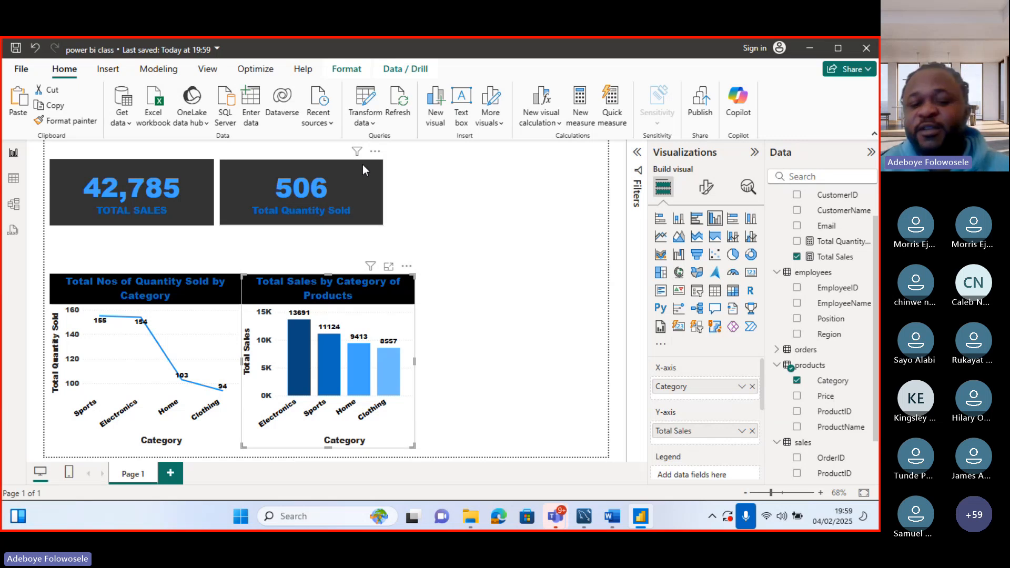
Step: Switch to the Teams meeting and stop its recording and transcription
mouse_move(555, 516)
left_click(517, 453)
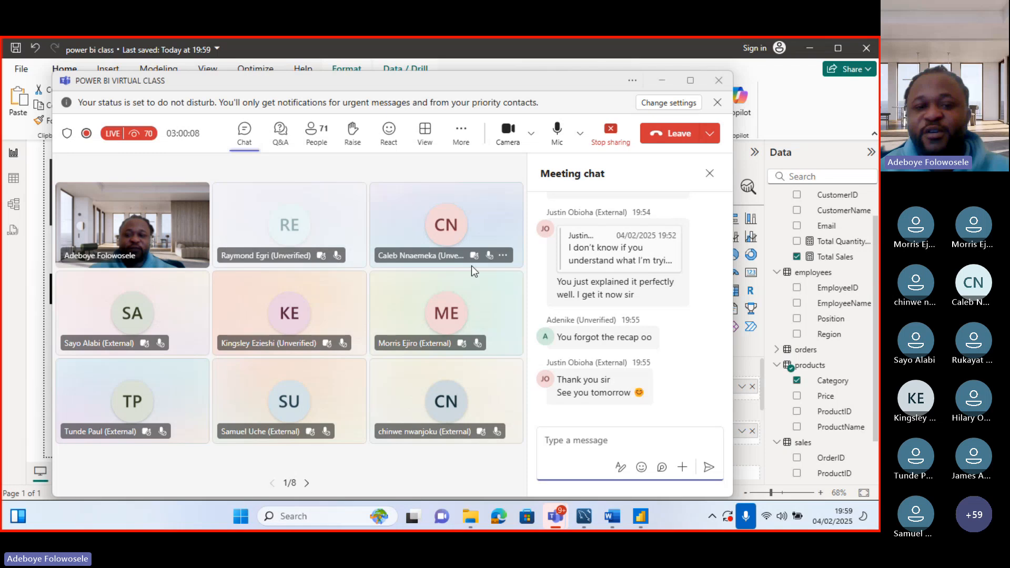
left_click(710, 135)
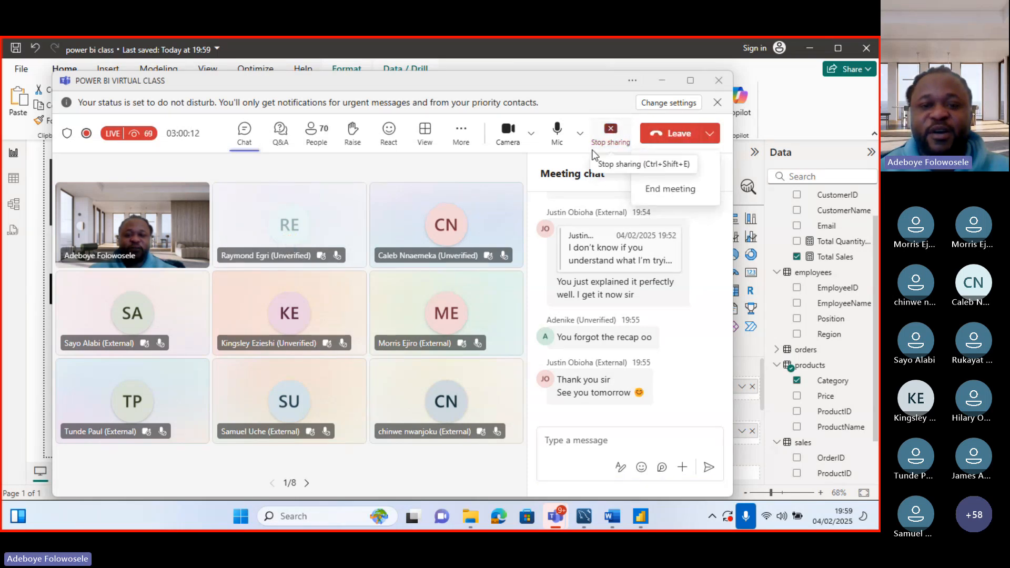
left_click(460, 134)
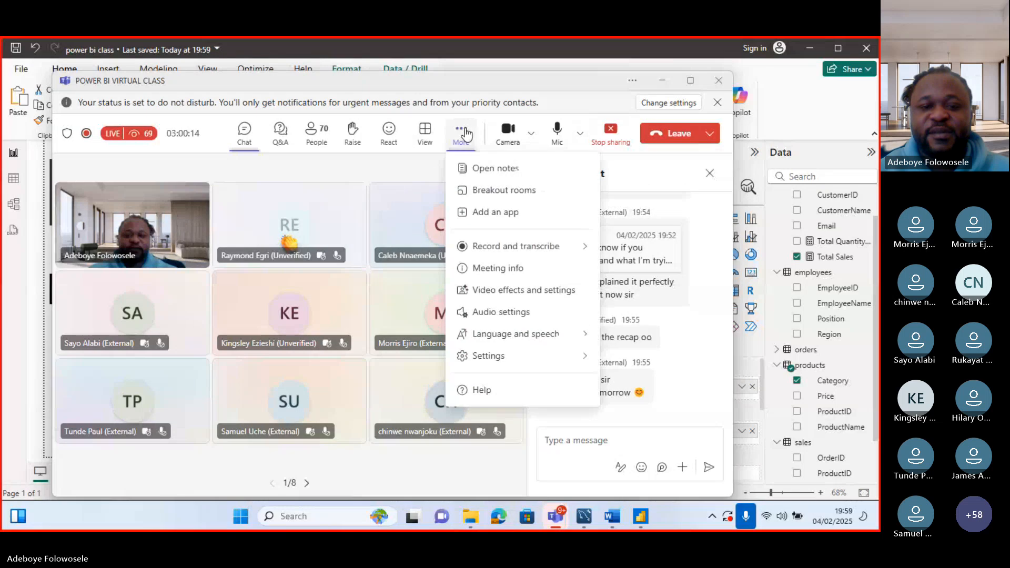
mouse_move(570, 256)
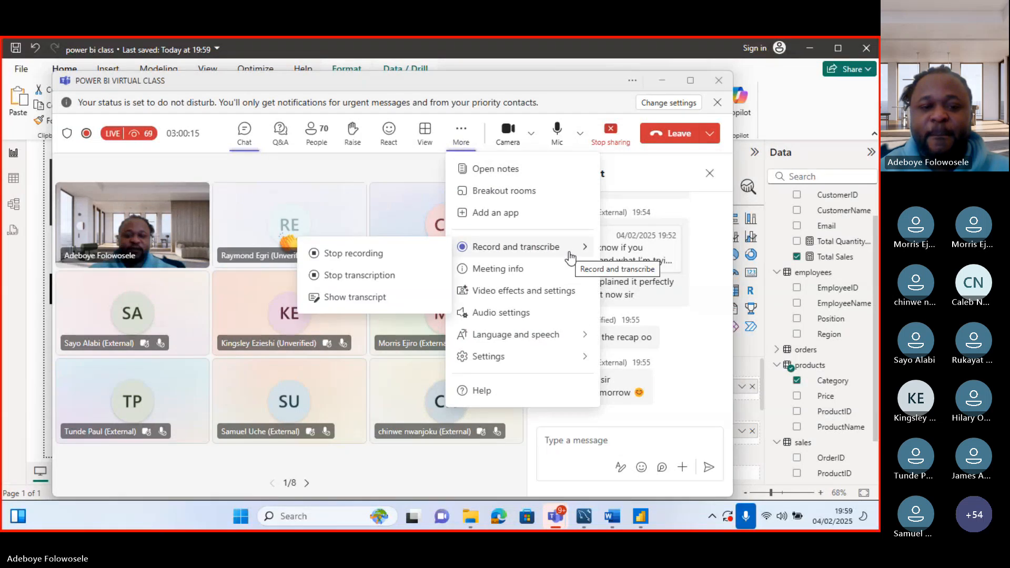
left_click(430, 254)
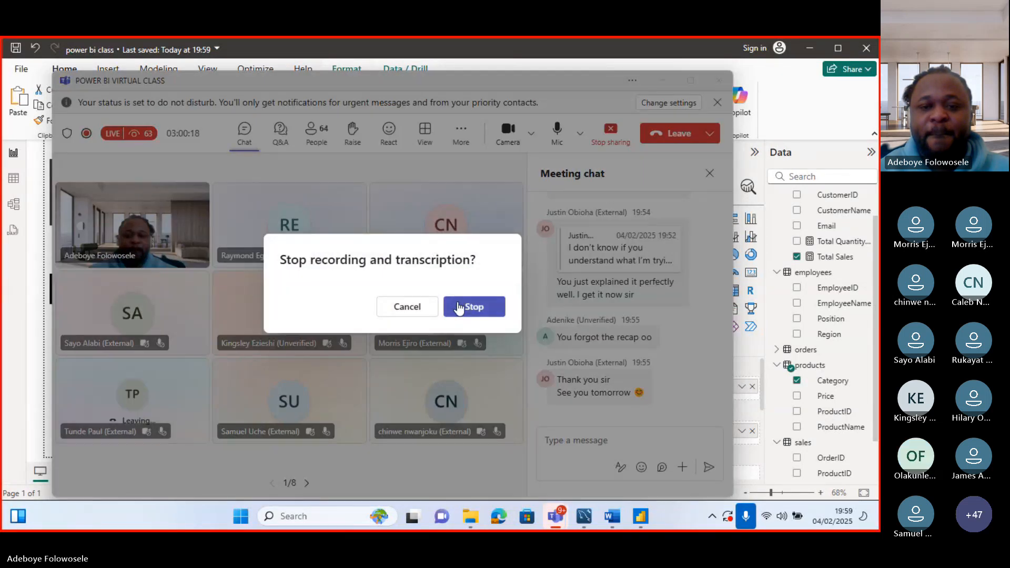